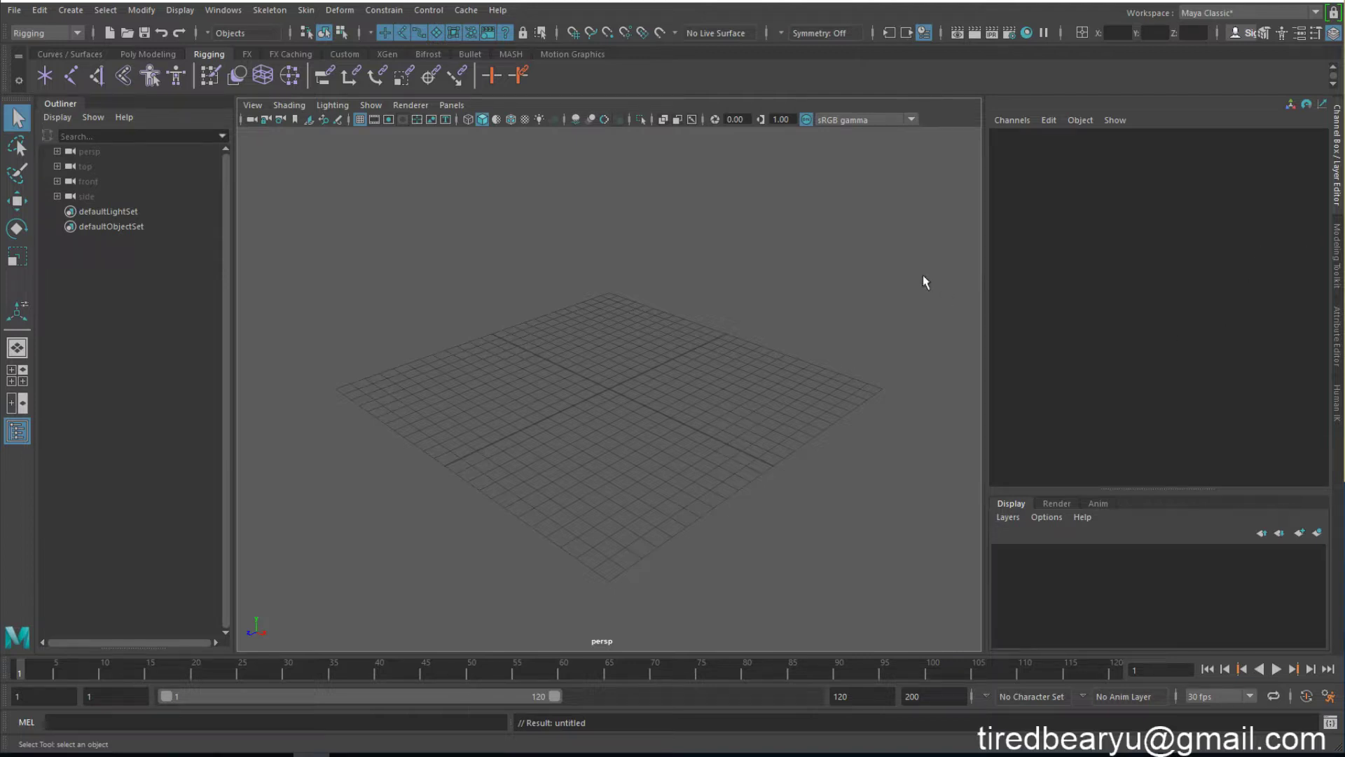
Import HumanBody.ma into the scene from the Bipeds folder of the Sculpting Base Meshes examples in the Content Browser.
left_click(224, 11)
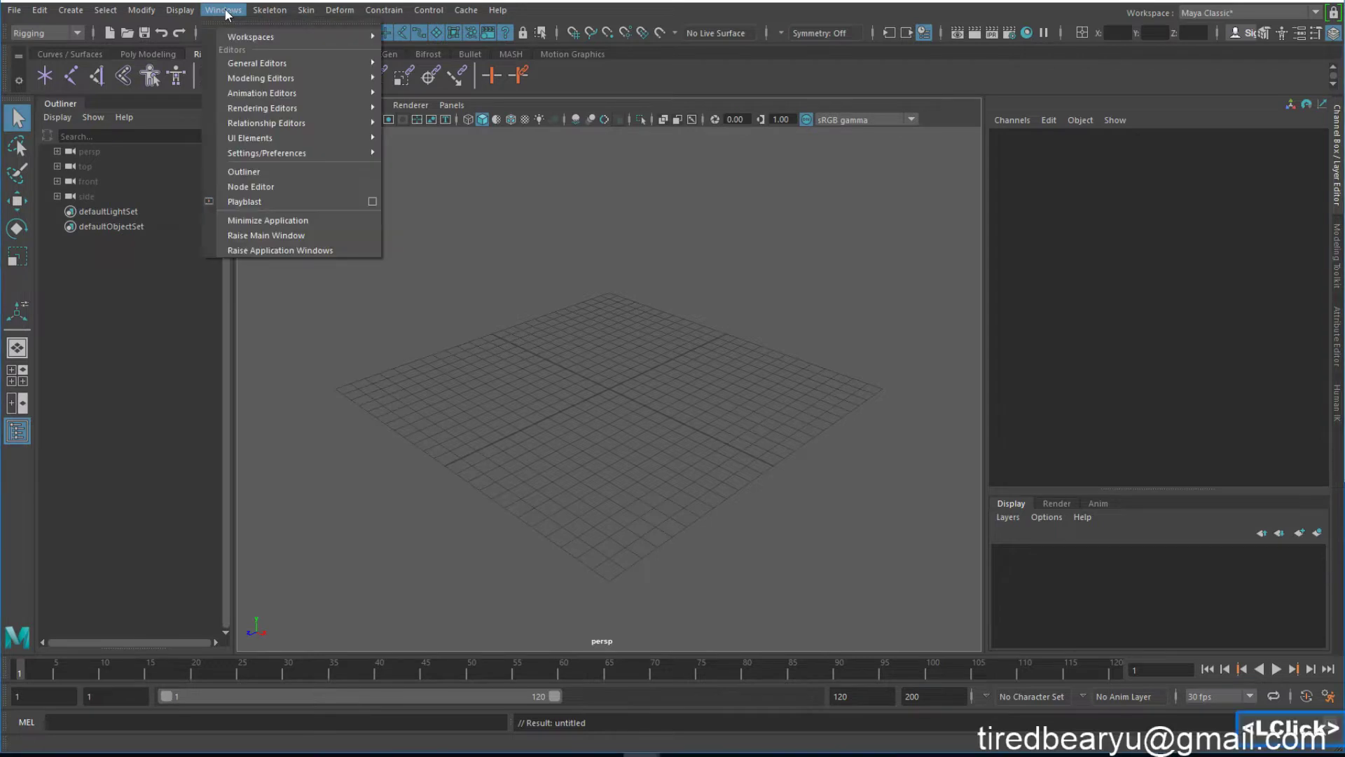
mouse_move(293, 98)
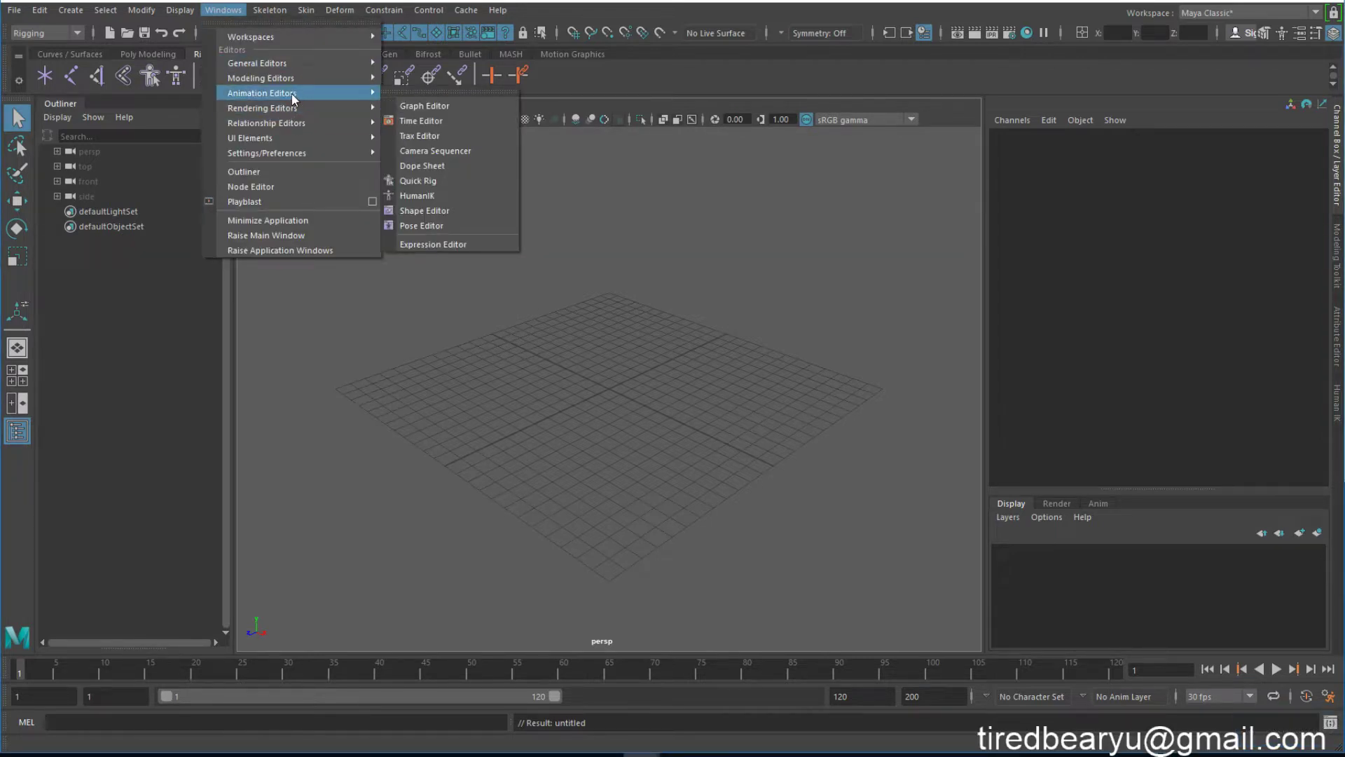
mouse_move(292, 61)
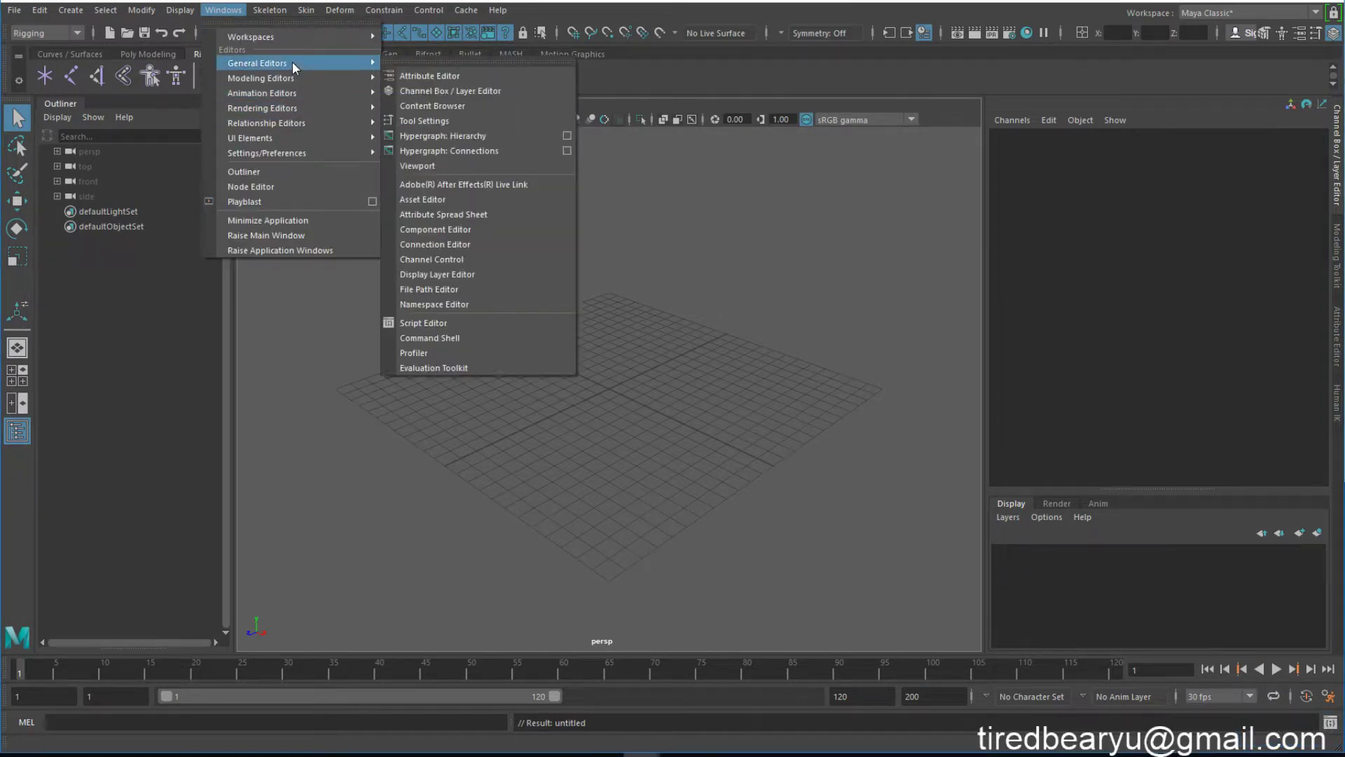
left_click(438, 105)
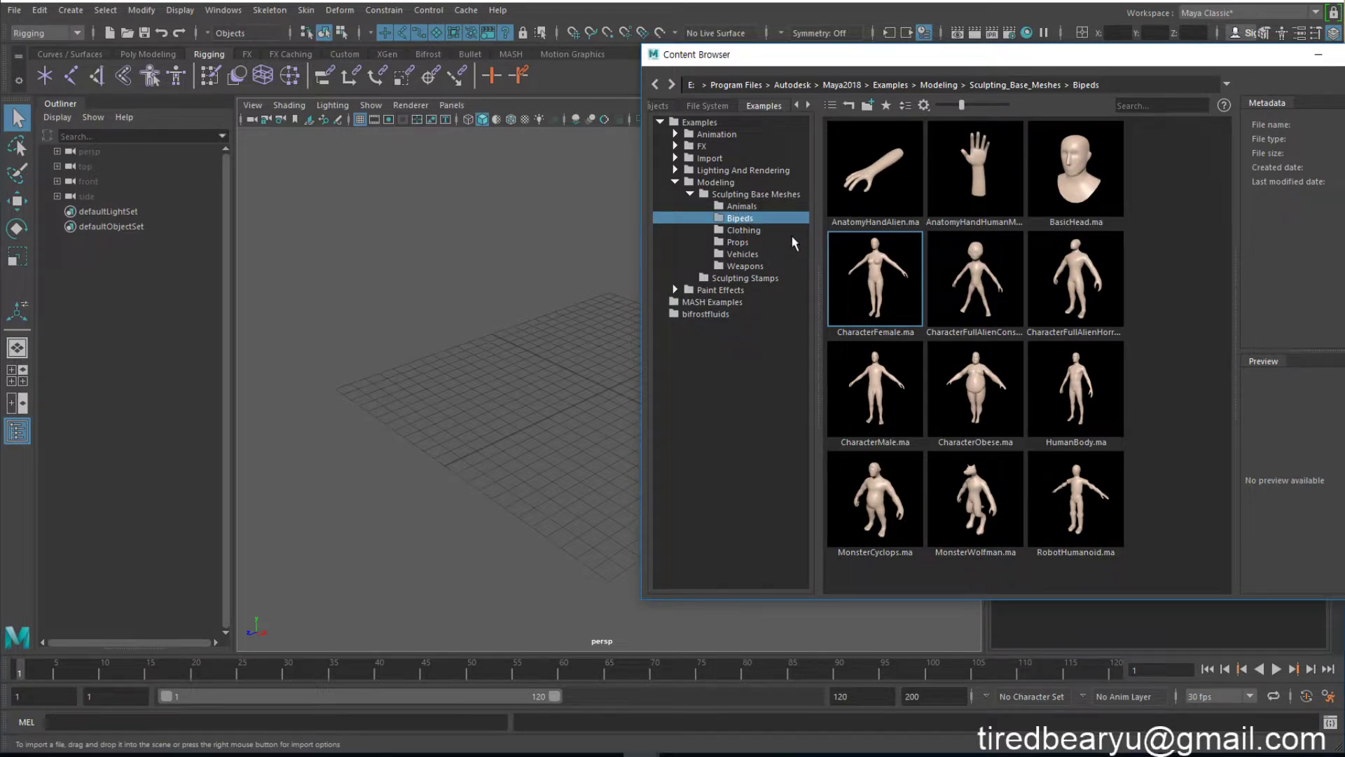
left_click(1083, 410)
right_click(1089, 418)
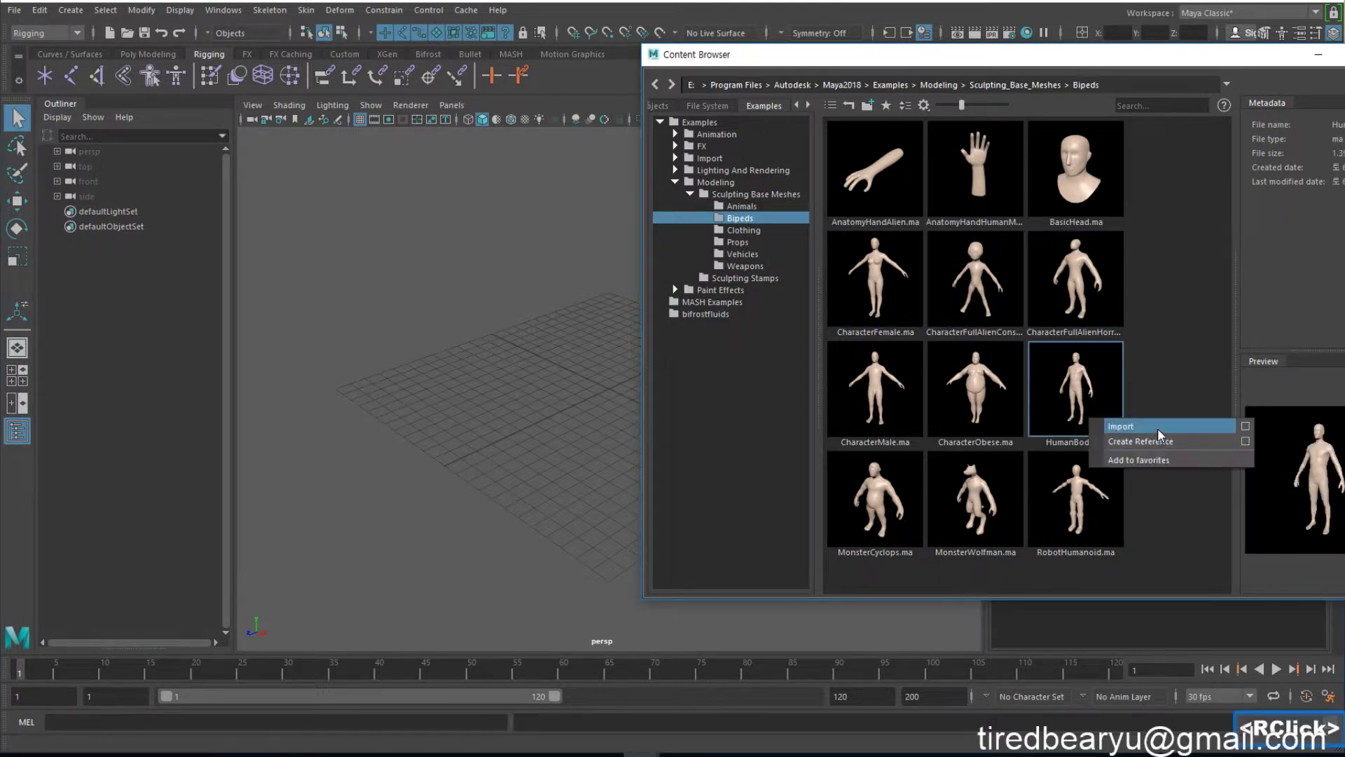
left_click(1136, 426)
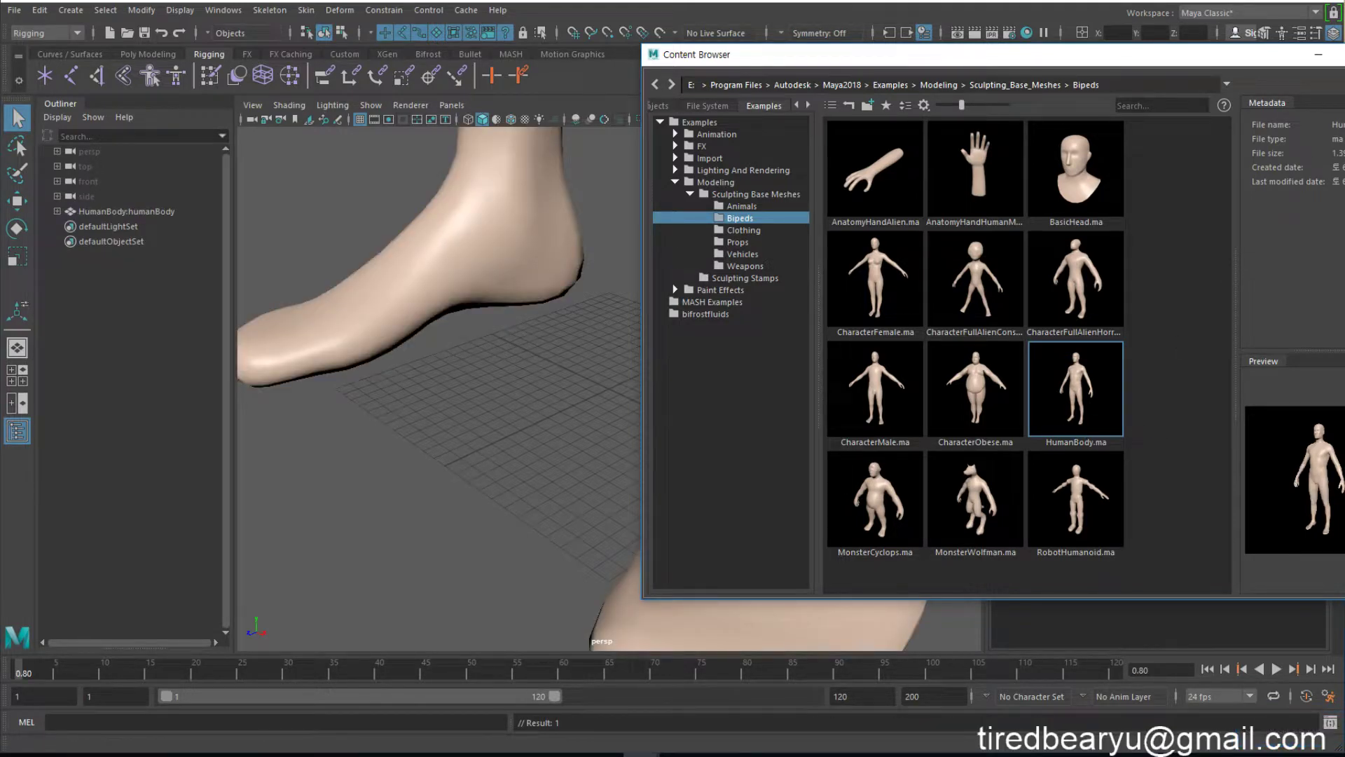
Examine the whole imported human body from several angles in the perspective view.
left_click(650, 346)
right_click_drag(651, 346, 530, 252, "alt")
middle_click_drag(530, 252, 567, 405, "alt")
left_click_drag(566, 406, 515, 368, "alt")
middle_click_drag(515, 368, 537, 444, "alt")
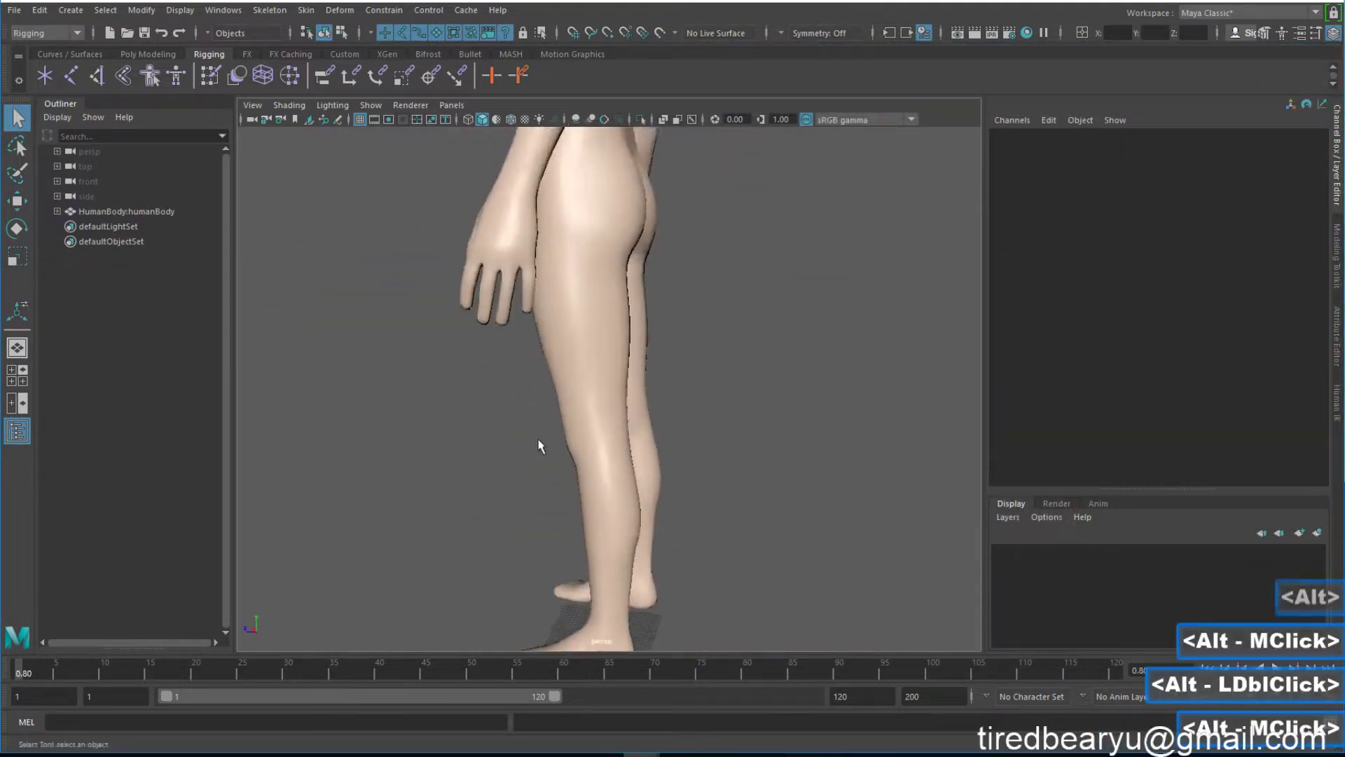
left_click_drag(537, 444, 610, 390, "alt")
right_click_drag(609, 390, 609, 361, "alt")
middle_click_drag(610, 361, 626, 460, "alt")
left_click_drag(626, 461, 653, 451, "alt")
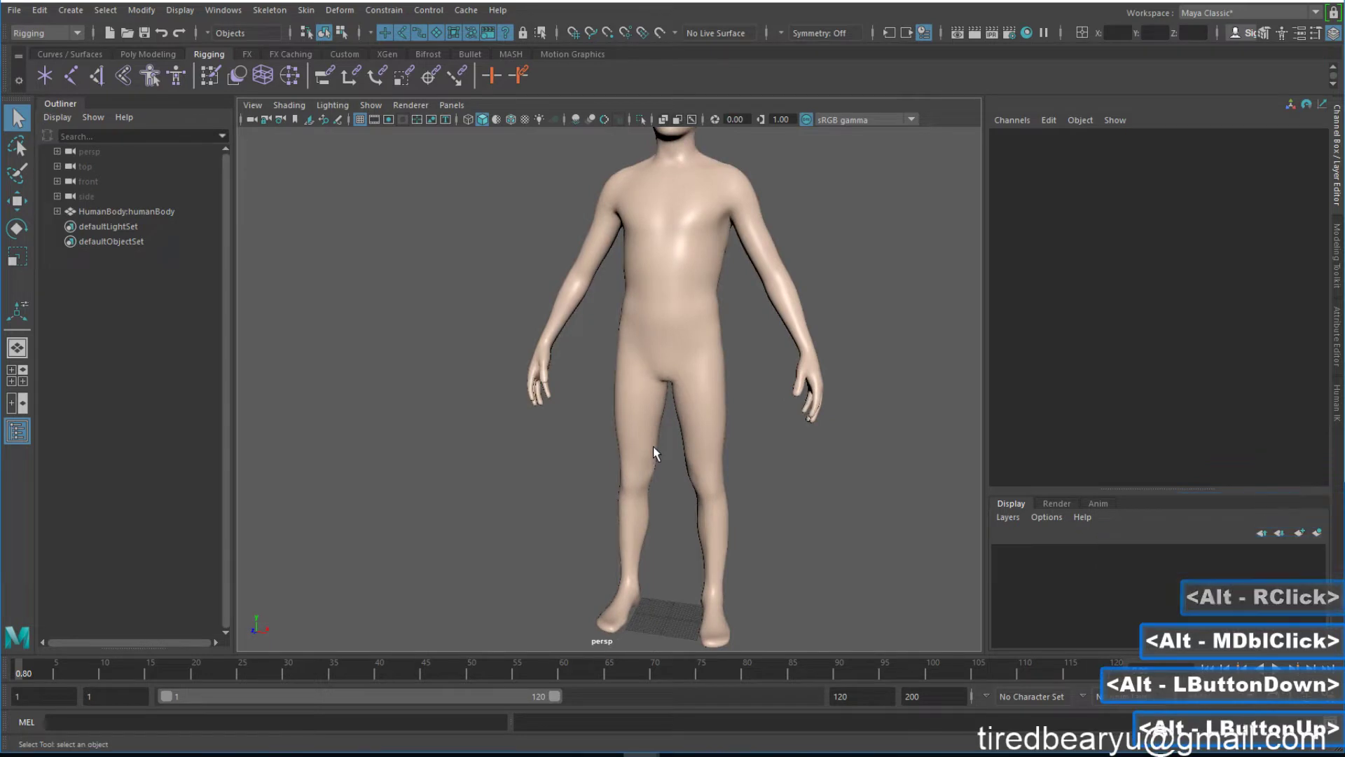
left_click(708, 444)
right_click_drag(696, 560, 671, 428, "alt")
left_click(767, 265)
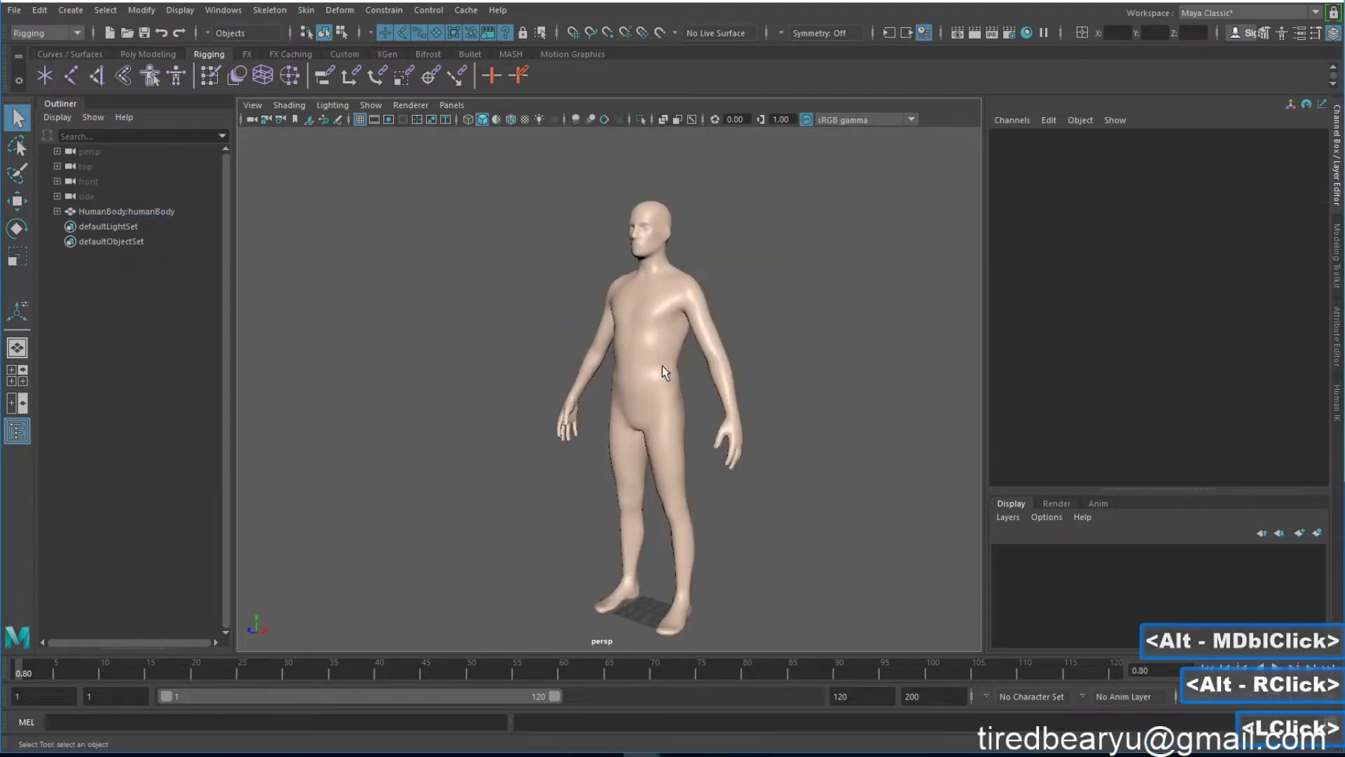
Switch to the side view and display the human body in wireframe.
key("space")
key("space")
right_click_drag(803, 464, 631, 364, "alt")
middle_click_drag(631, 365, 662, 541, "alt")
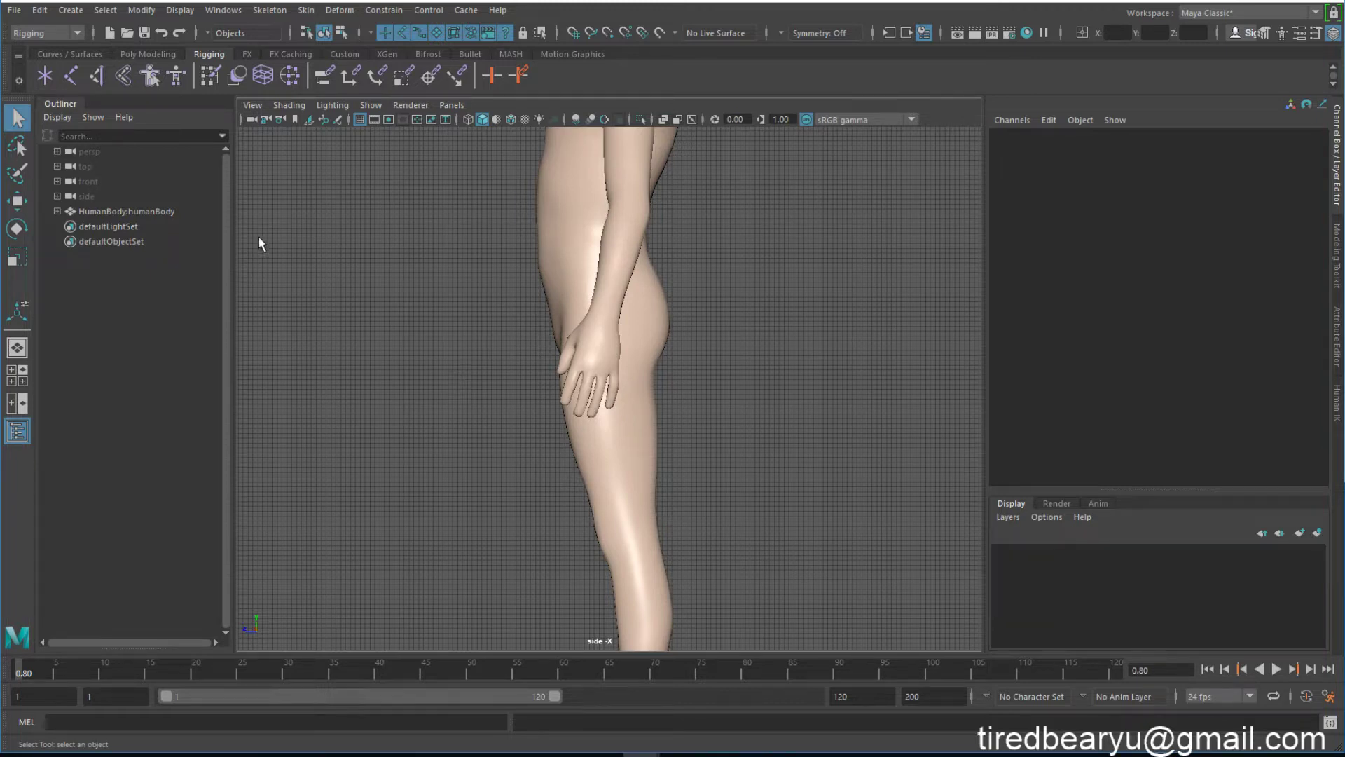
middle_click_drag(700, 422, 666, 470, "alt")
key("4")
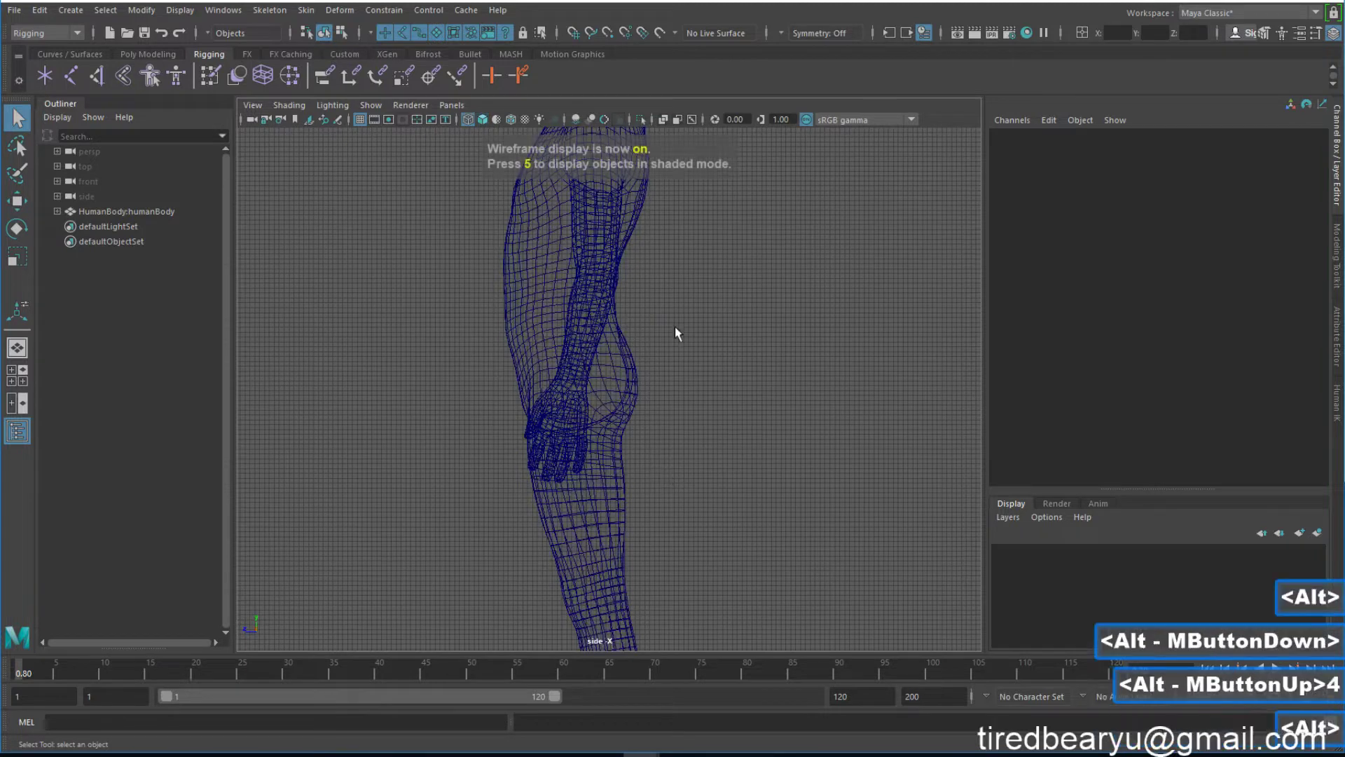
middle_click_drag(675, 328, 420, 207, "alt")
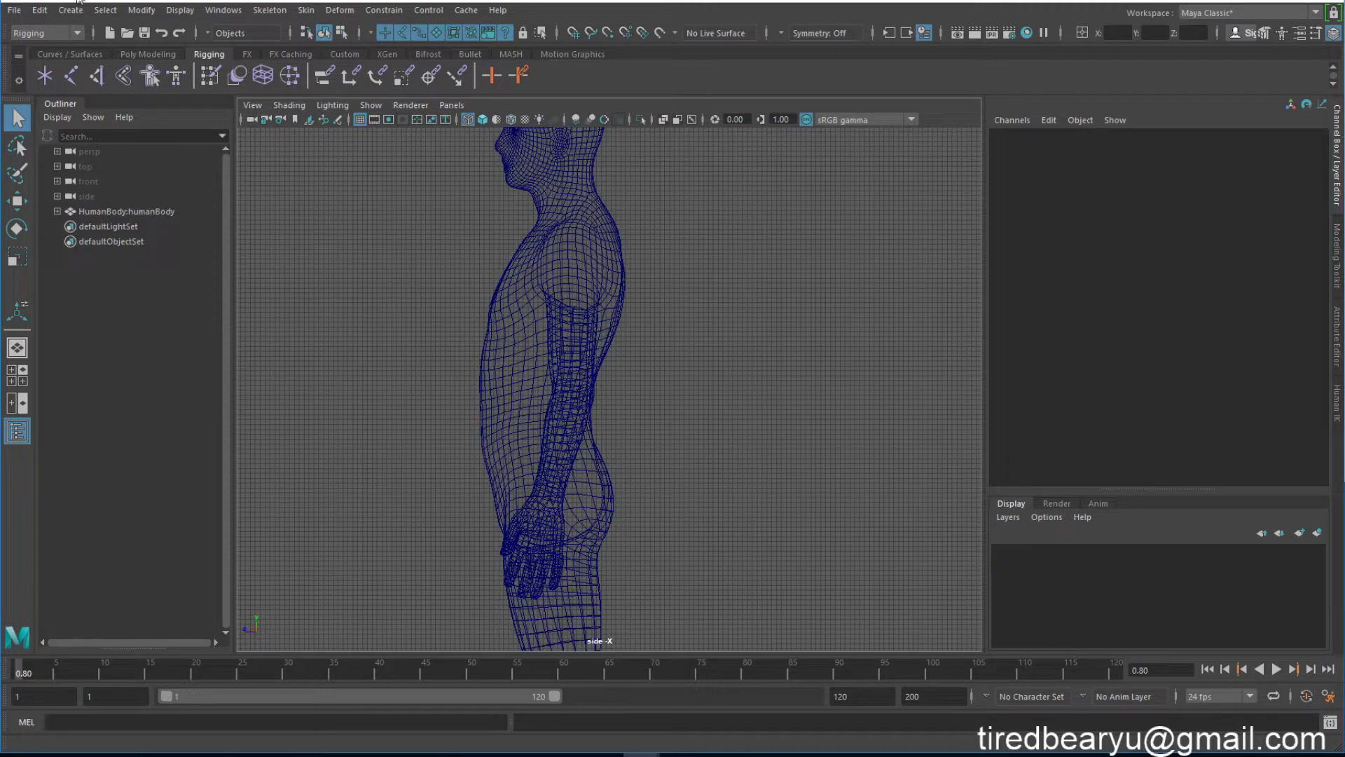
Make sure the Rigging menu set is selected.
left_click(51, 35)
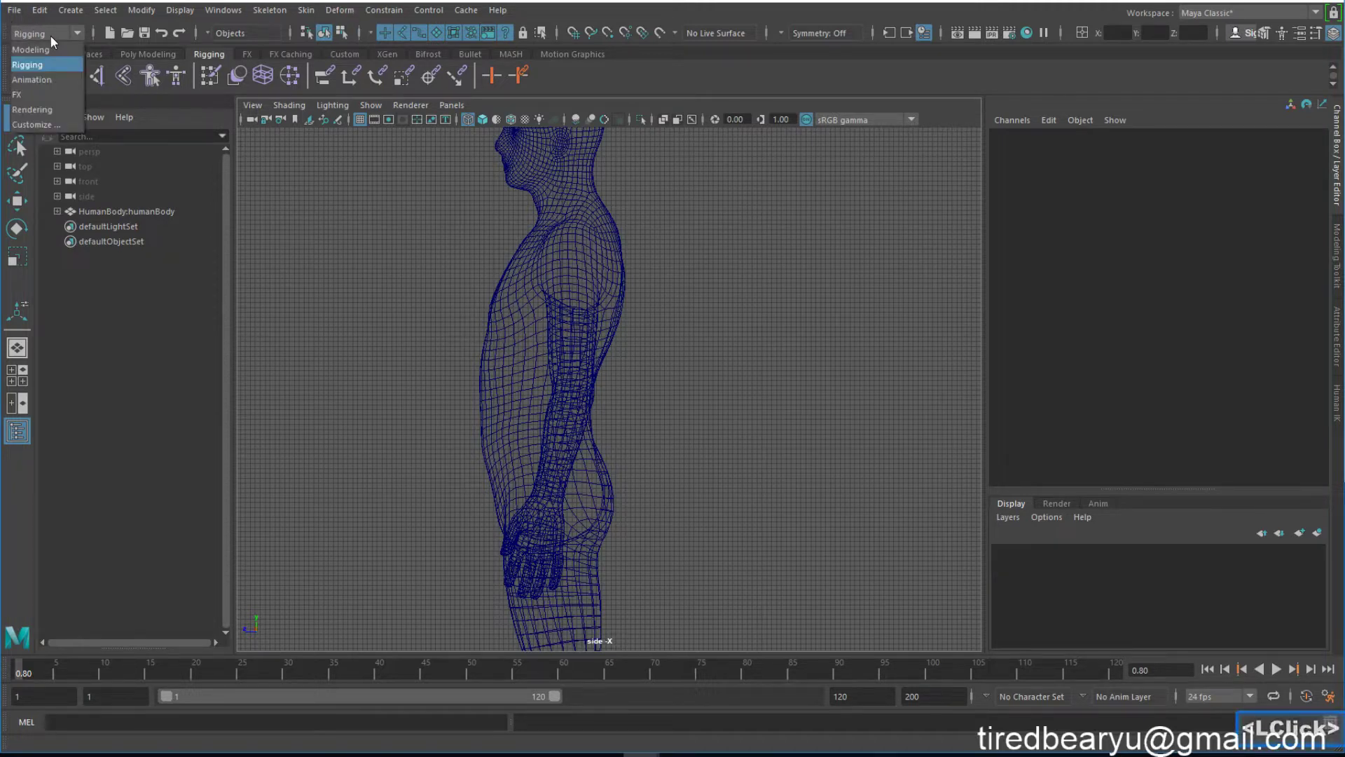
left_click(49, 34)
left_click(50, 33)
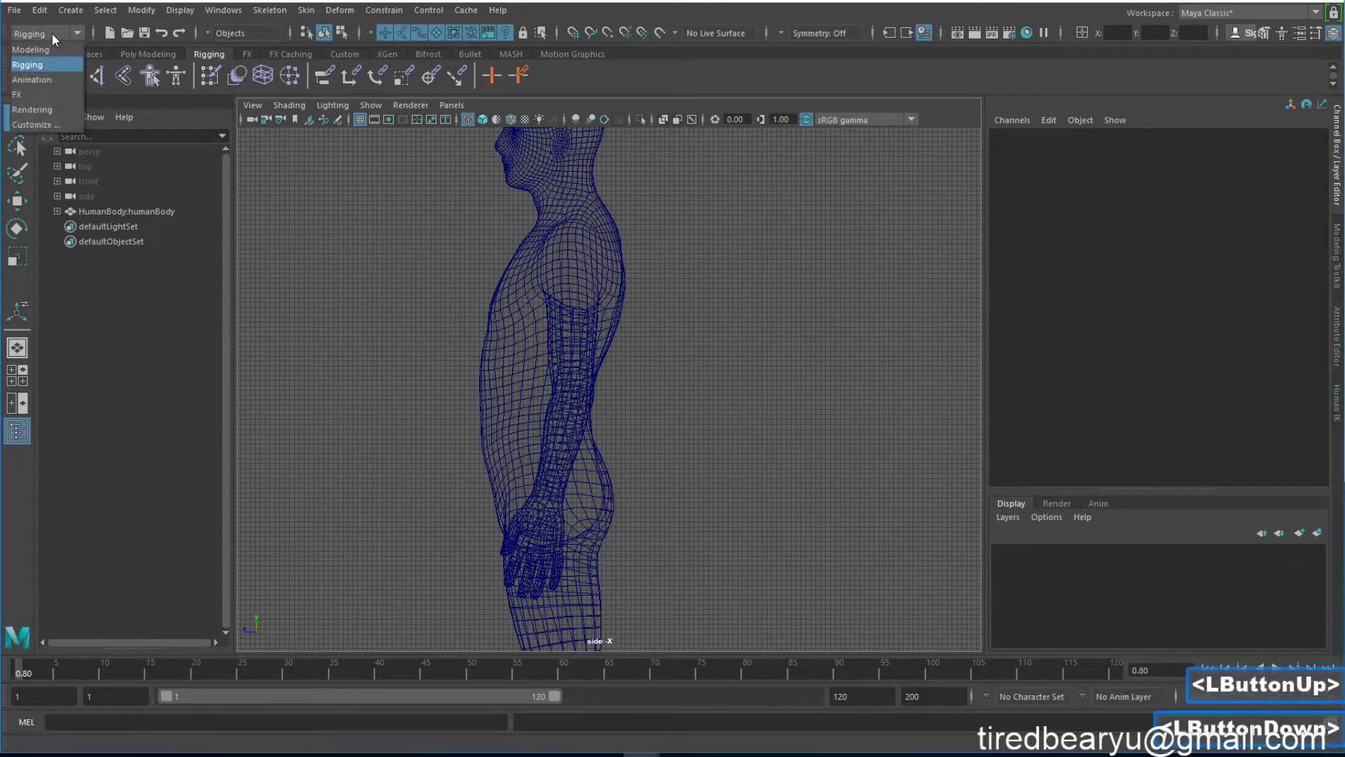
left_click(51, 65)
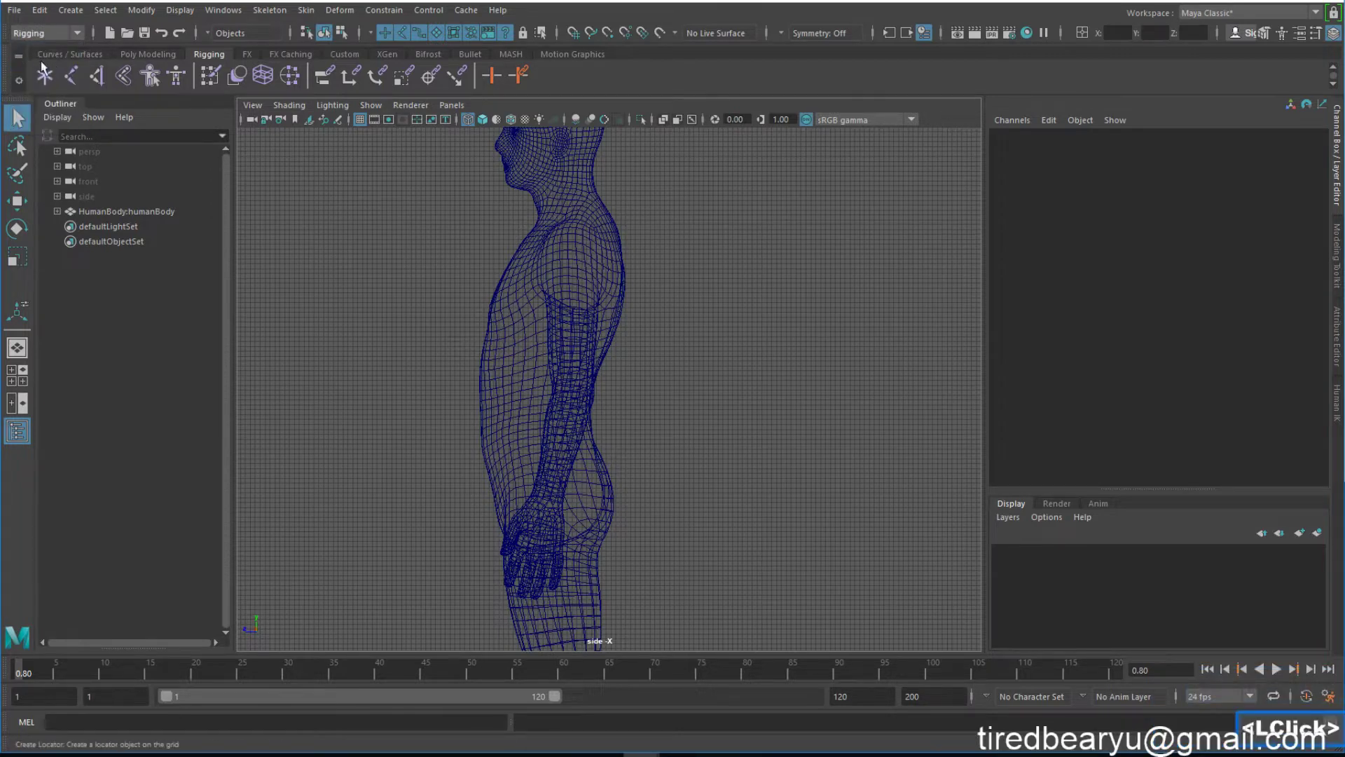
Draw a test chain of nine joints in the empty area in front of the body using Create Joints.
left_click(278, 11)
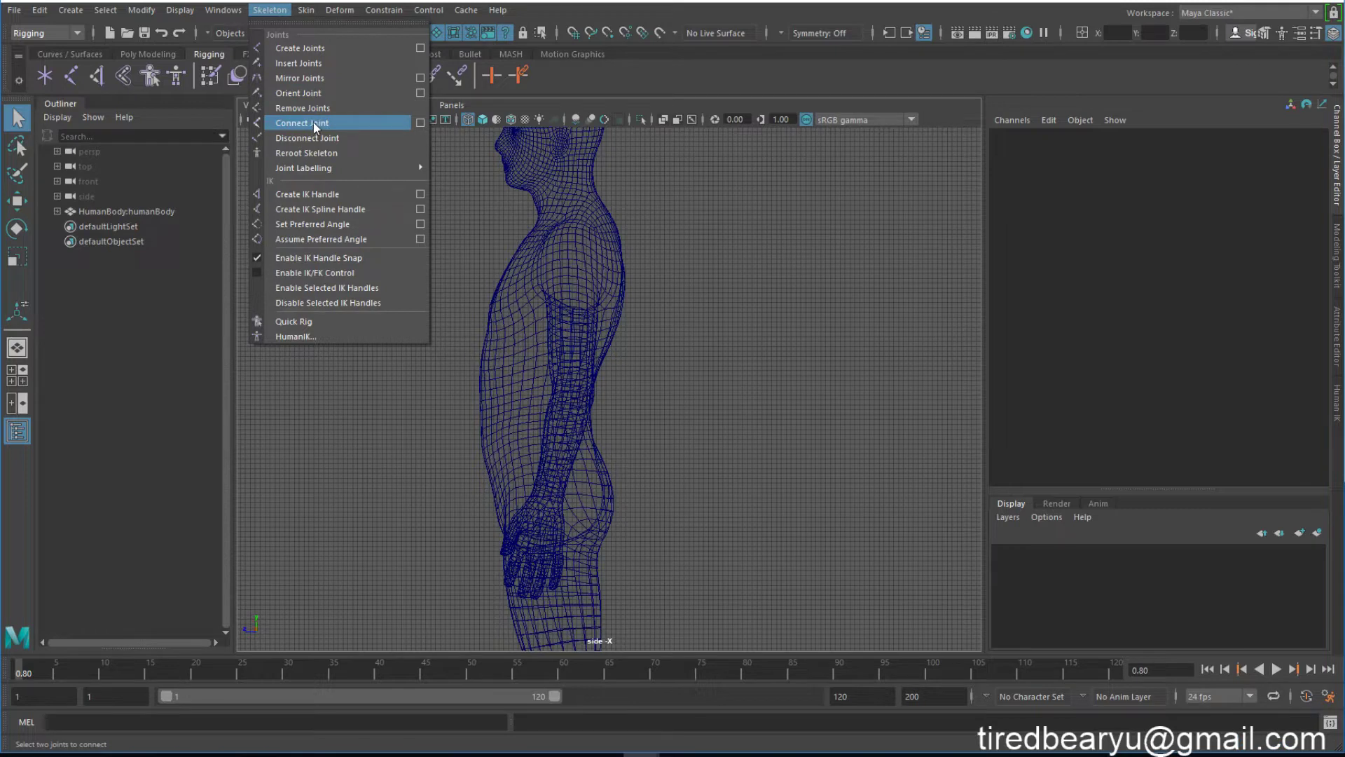
left_click(300, 48)
middle_click_drag(421, 315, 655, 315, "alt")
left_click(443, 401)
left_click(465, 281)
left_click(594, 302)
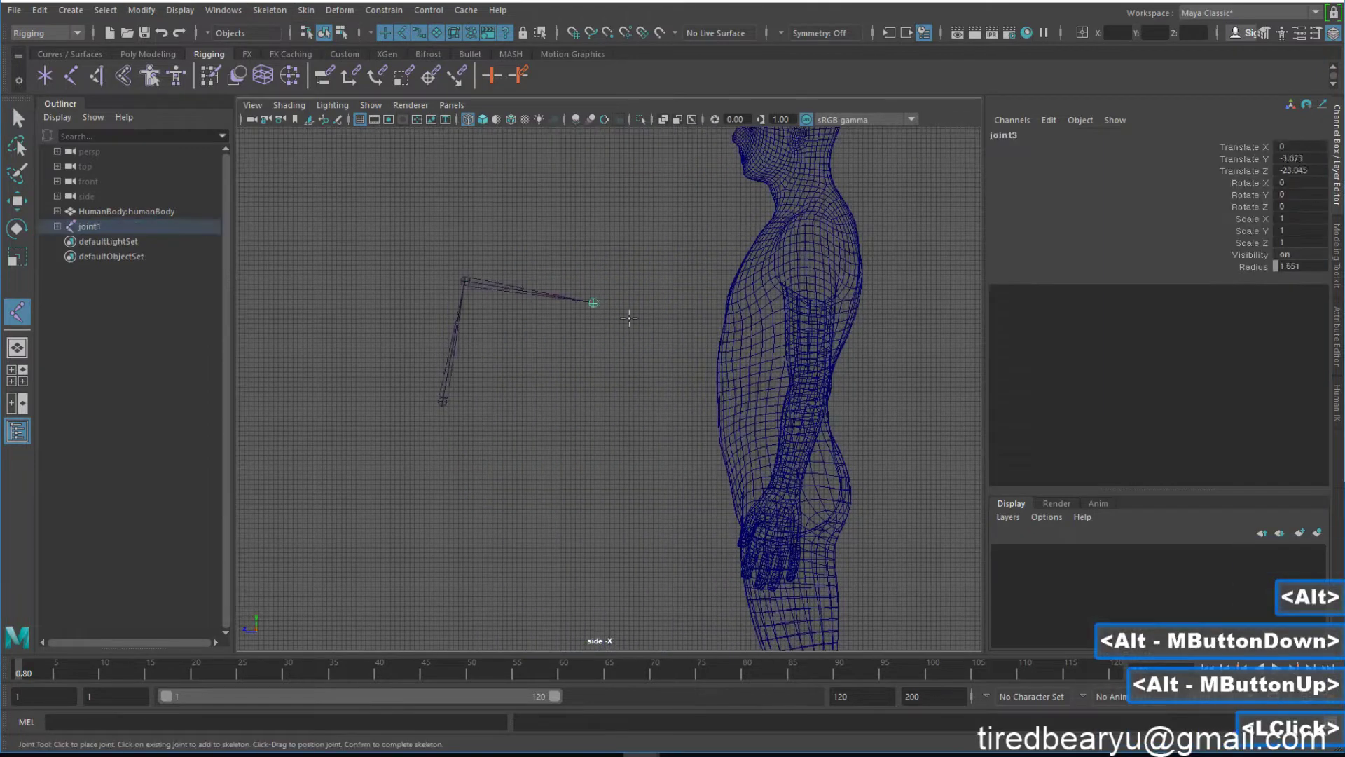
left_click(630, 421)
left_click(579, 479)
left_click(471, 486)
left_click(408, 470)
left_click(428, 294)
left_click(545, 263)
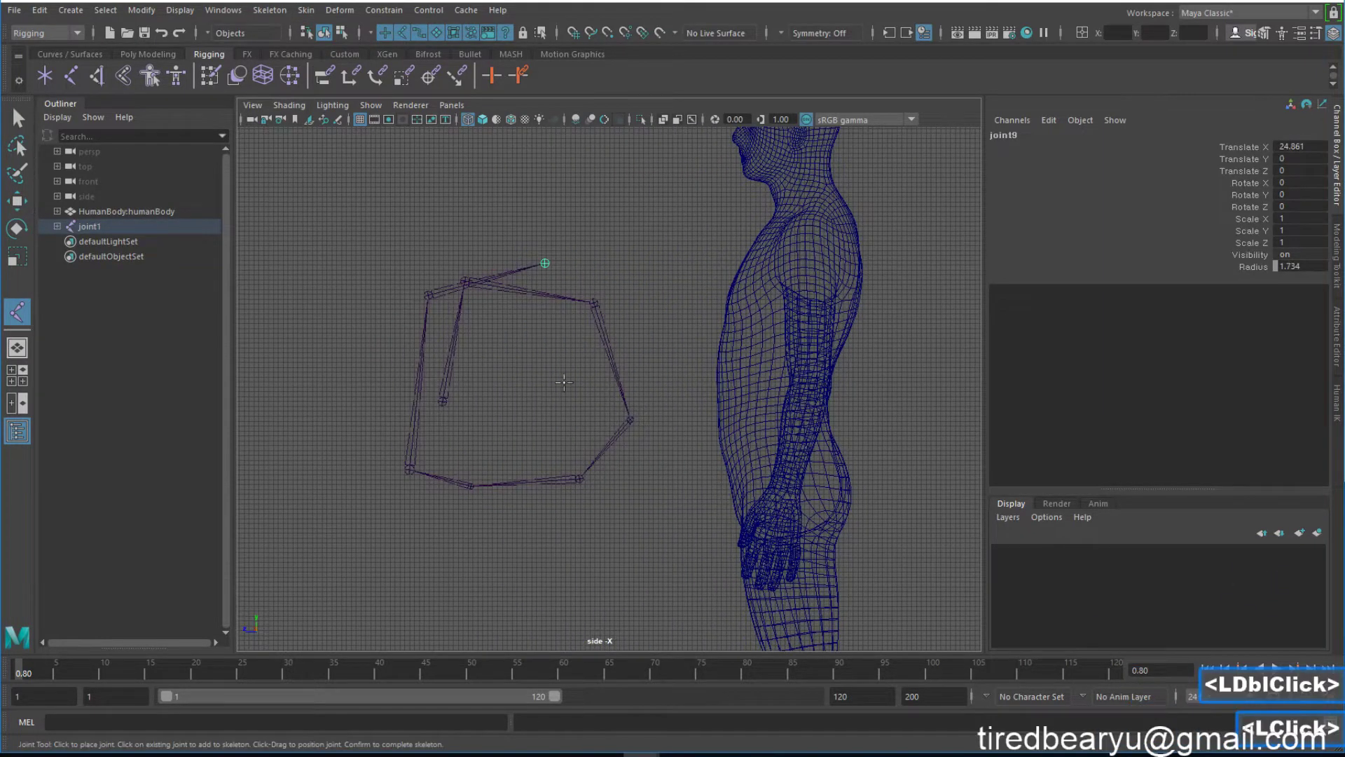
key("Return")
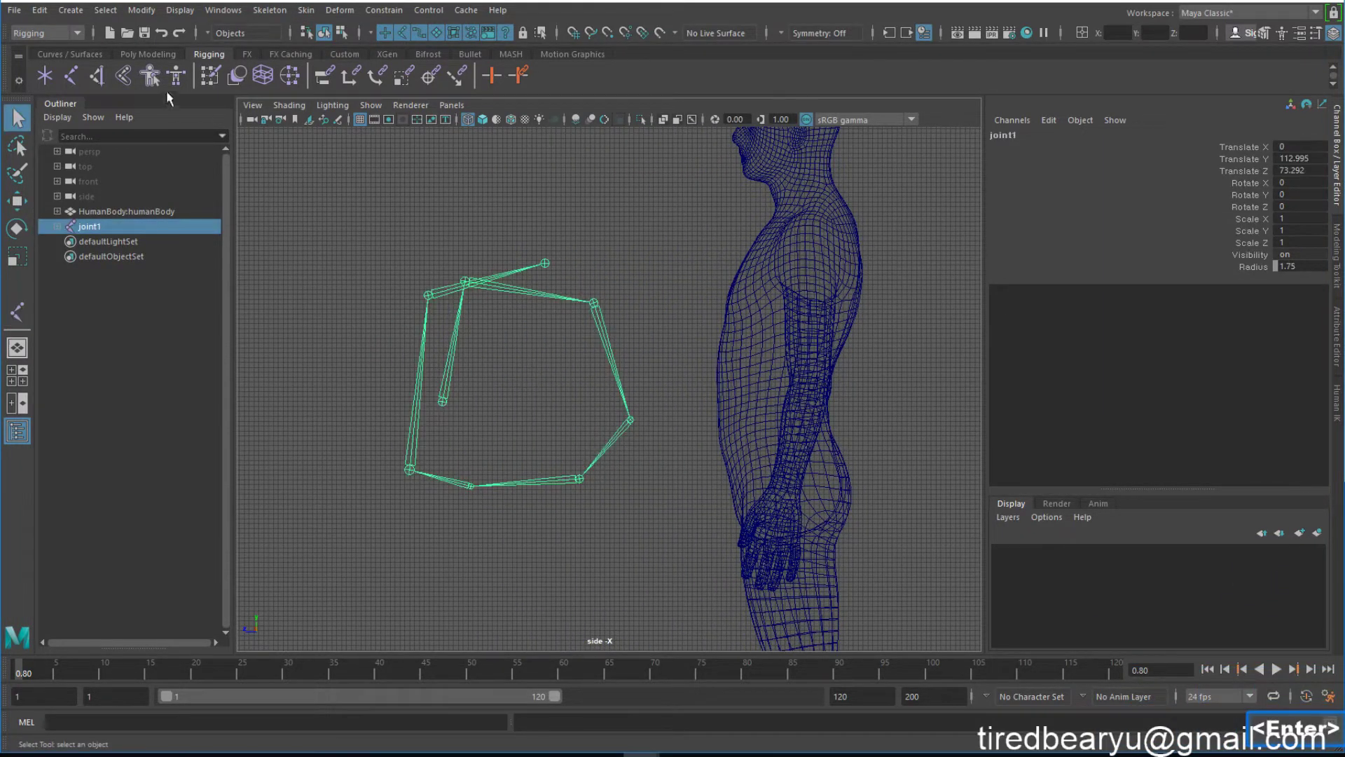
Set the joint display size to 1.
left_click(180, 11)
mouse_move(238, 235)
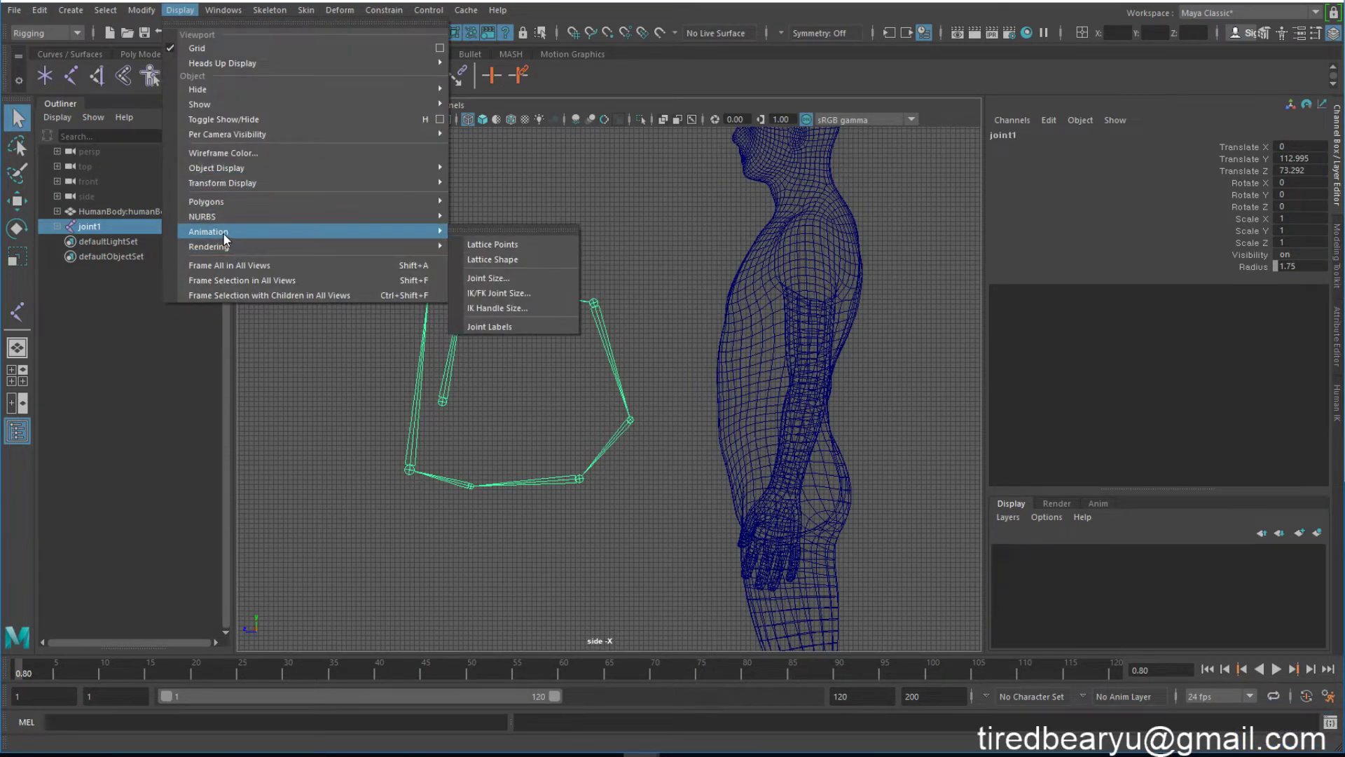
left_click(496, 280)
left_click_drag(536, 243, 393, 151)
type("1")
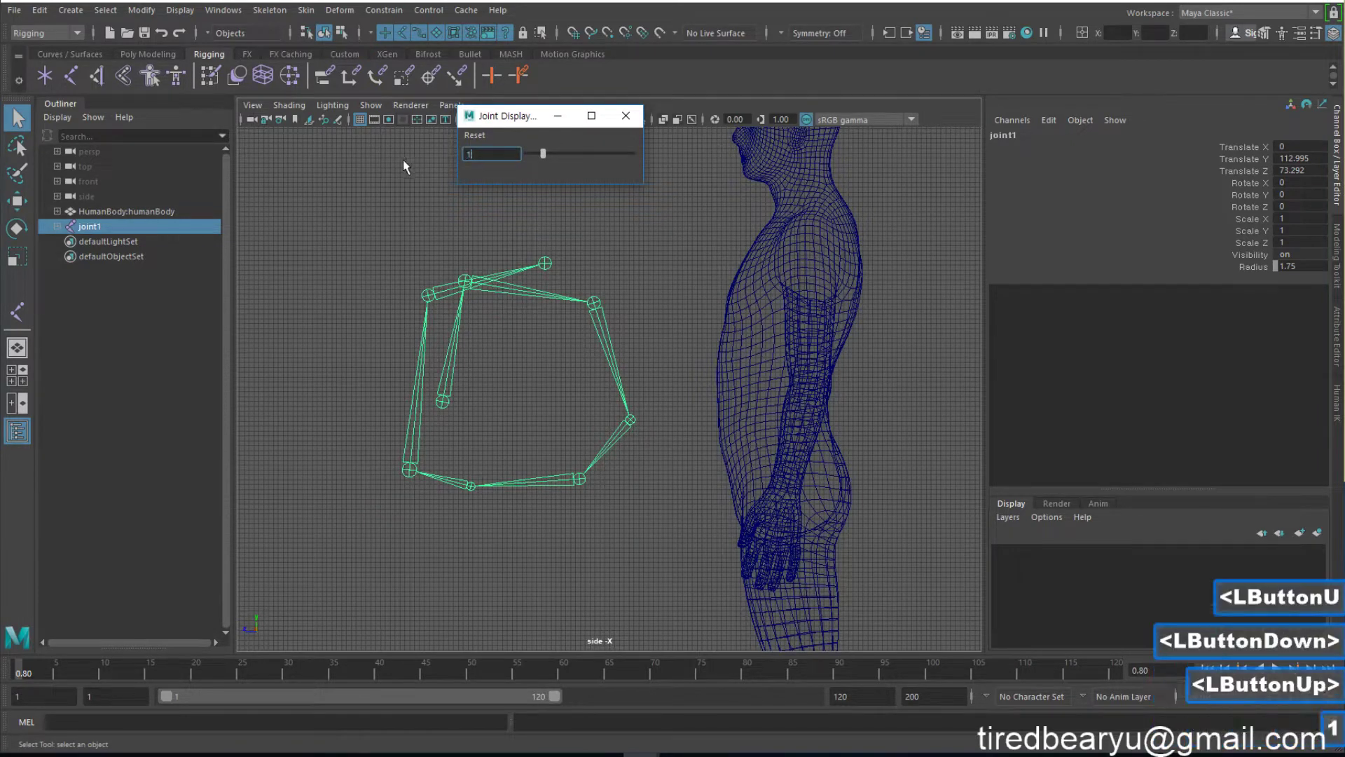
key("Return")
left_click(626, 115)
Delete the test joint chain in front of the body.
left_click_drag(360, 264, 599, 541)
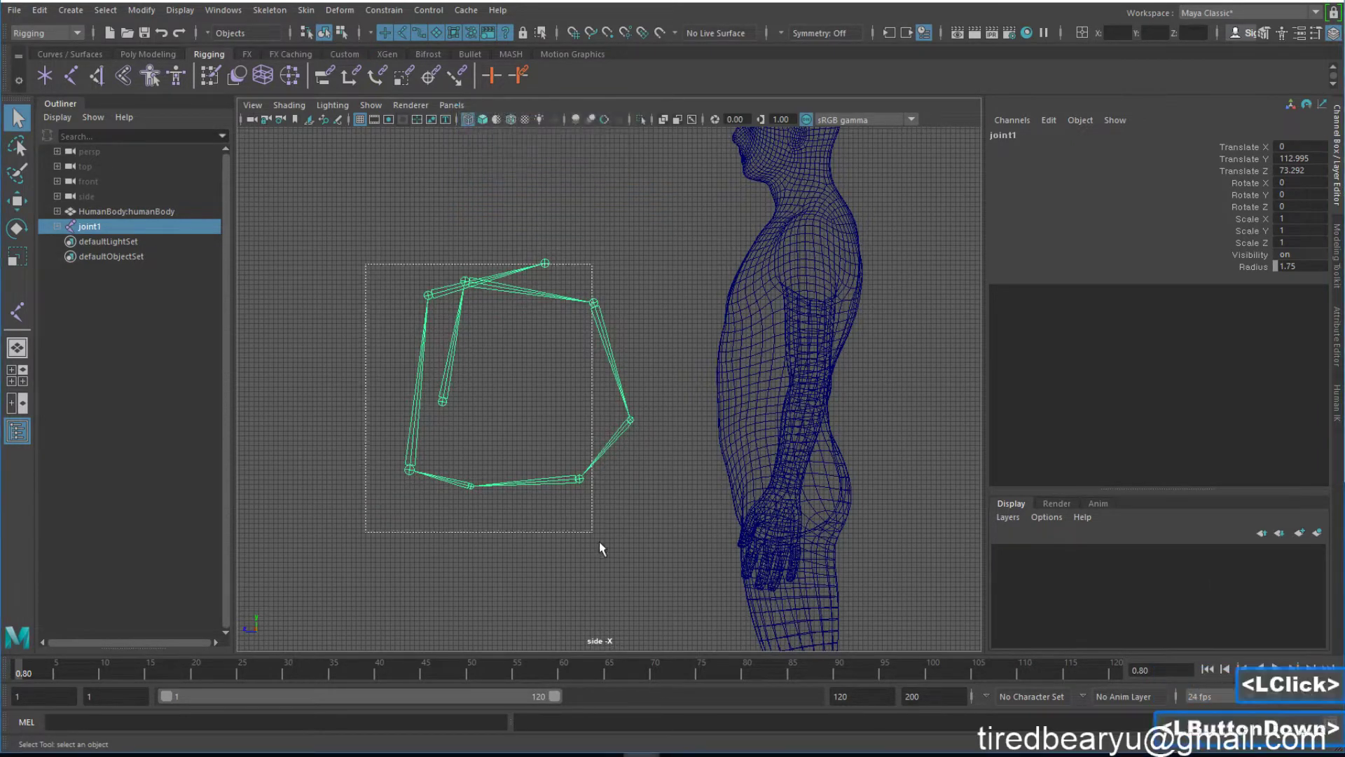
key("Delete")
middle_click_drag(778, 515, 679, 495, "alt")
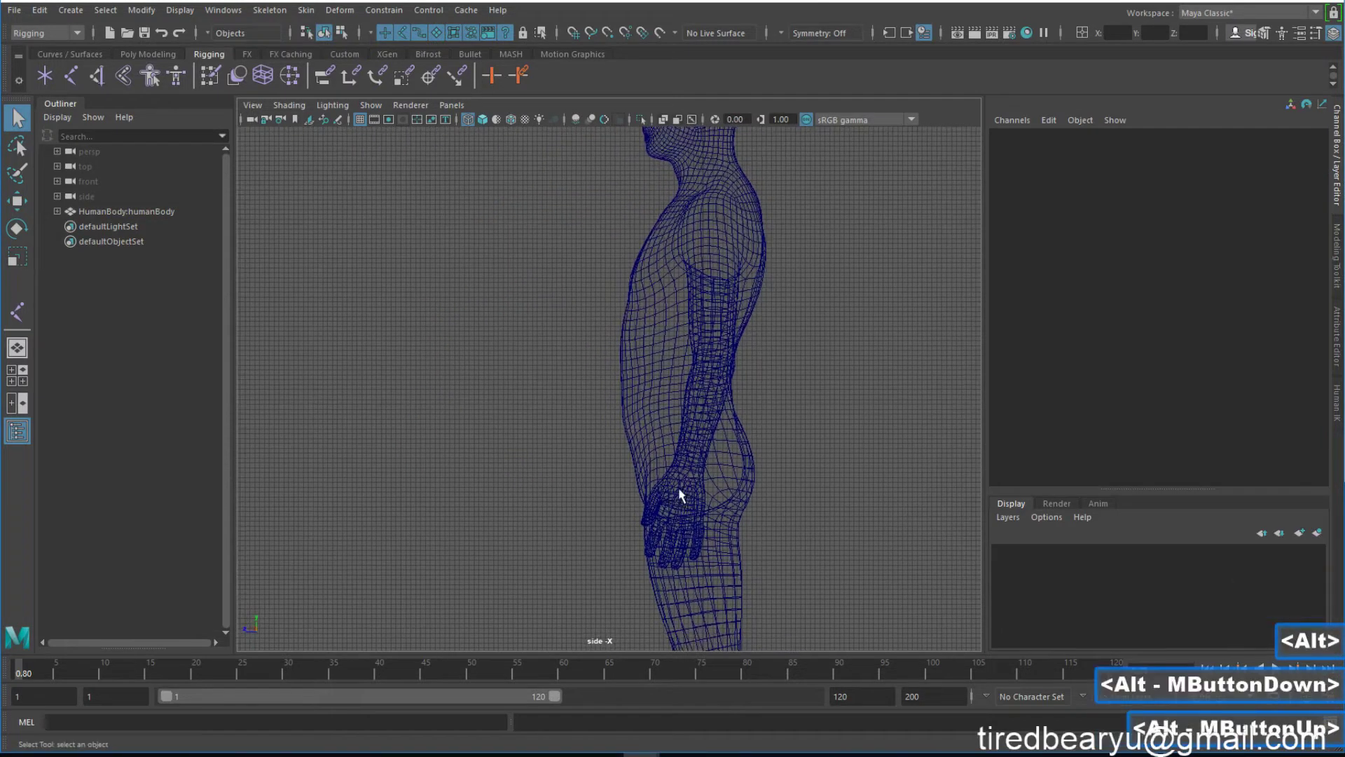
Place a chain of four joints in the side view from the pelvis up the torso to the chest.
key("y")
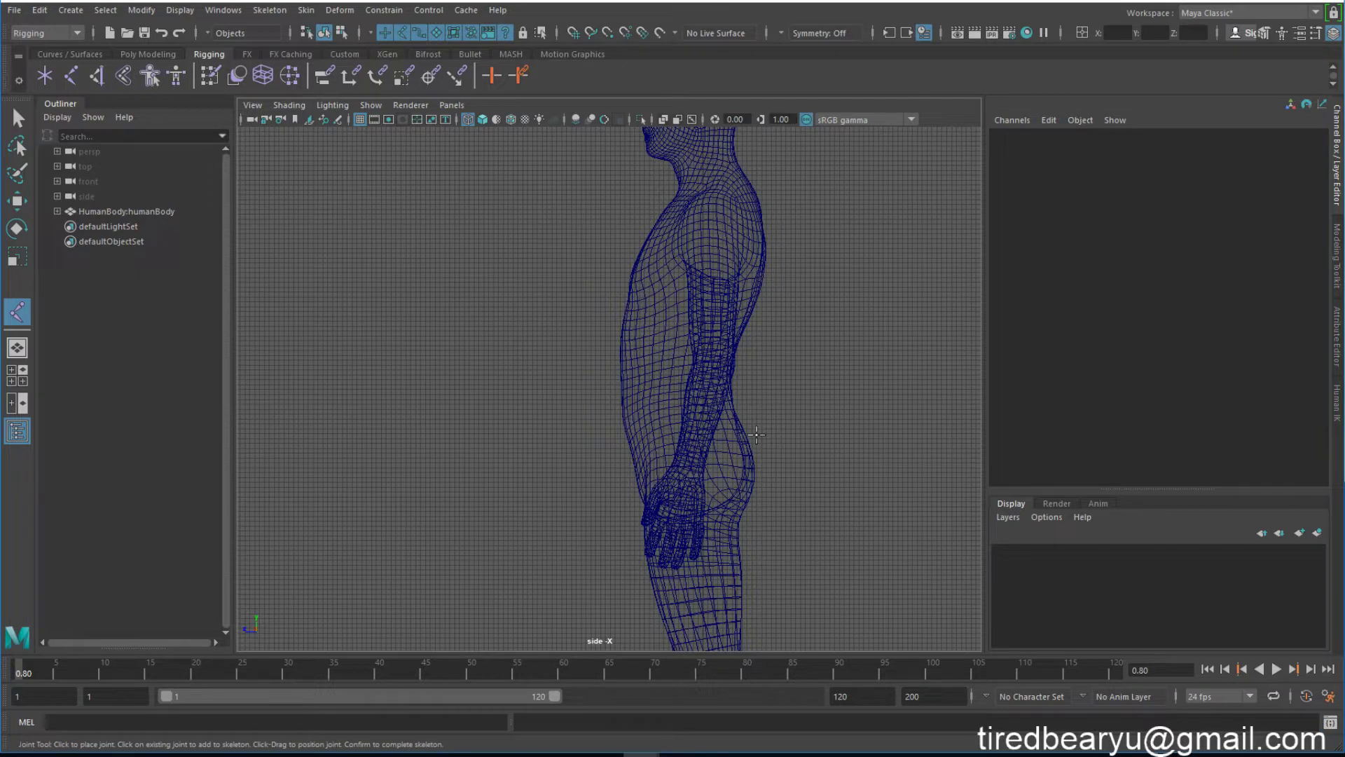
left_click(682, 460)
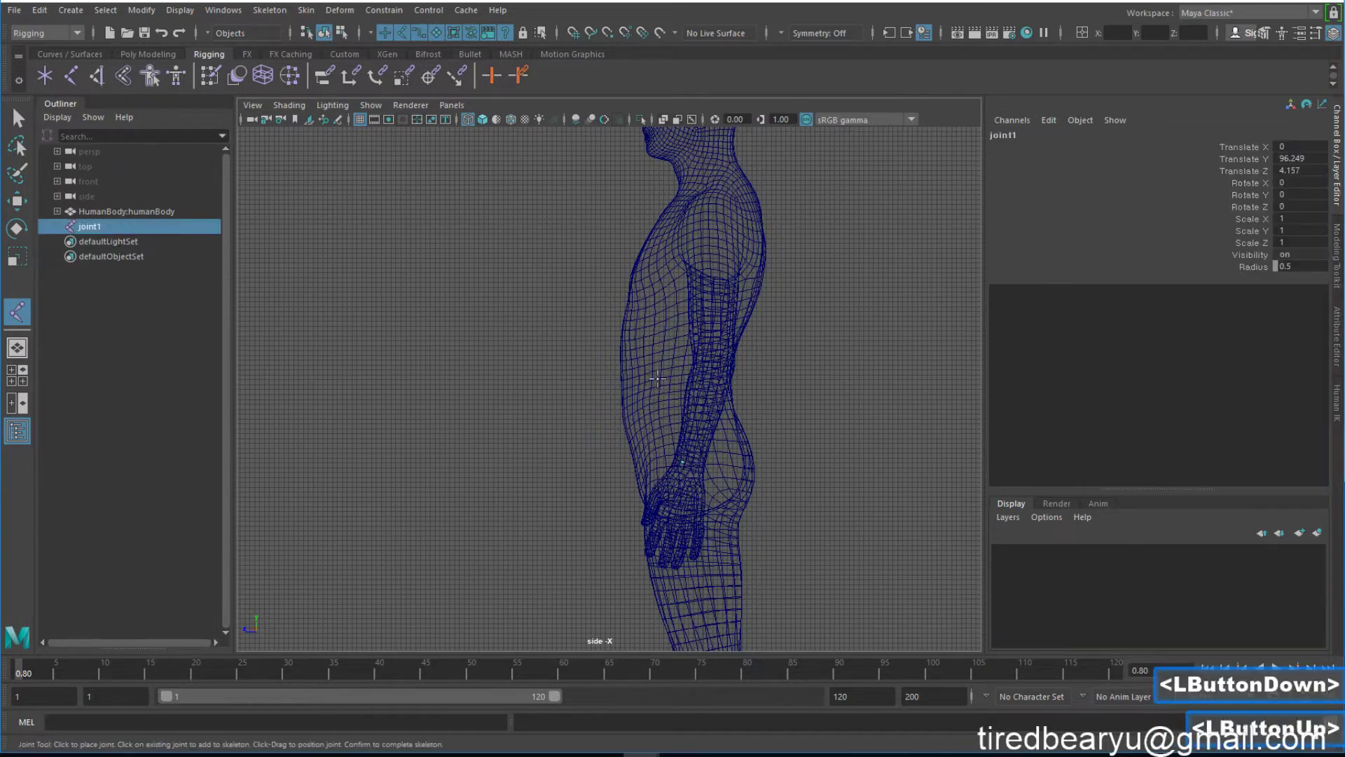
left_click(672, 411)
left_click(677, 349)
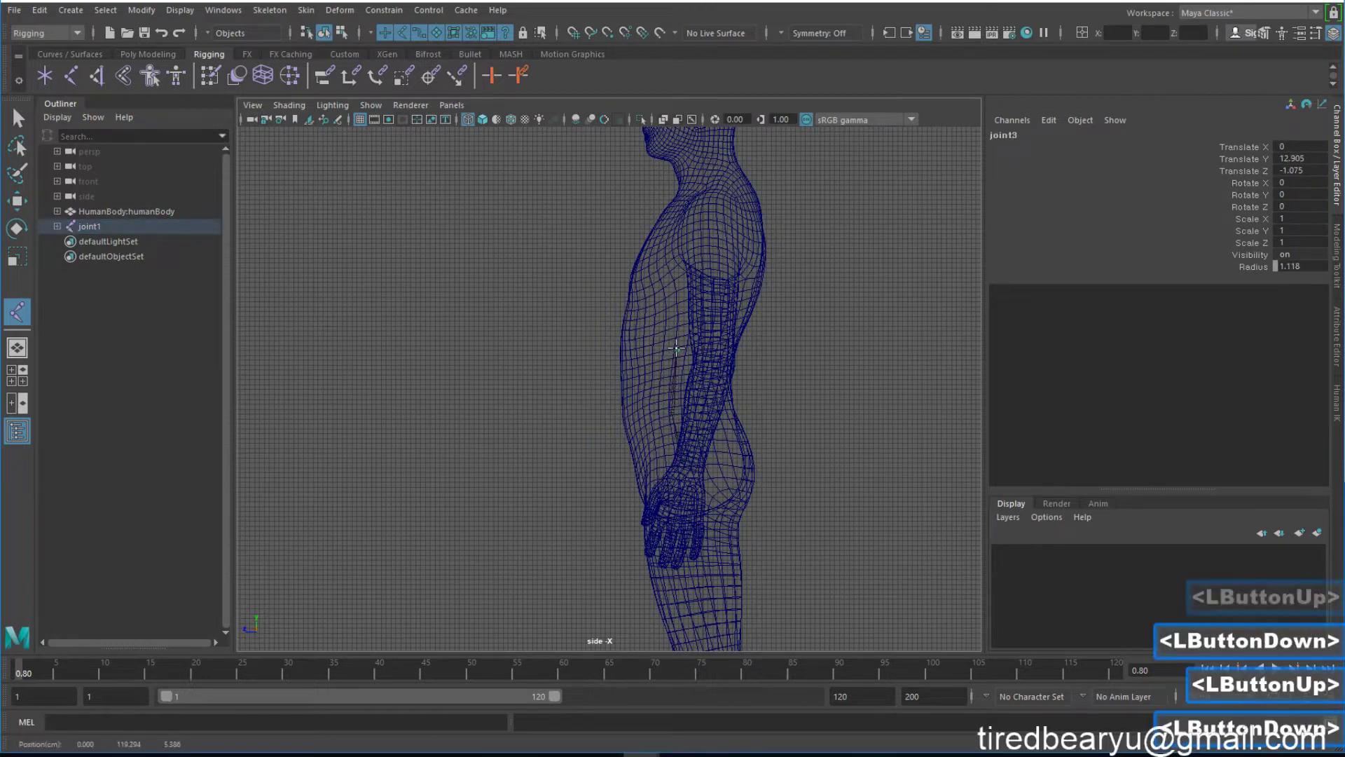
left_click(690, 300)
middle_click_drag(653, 545, 600, 637, "alt")
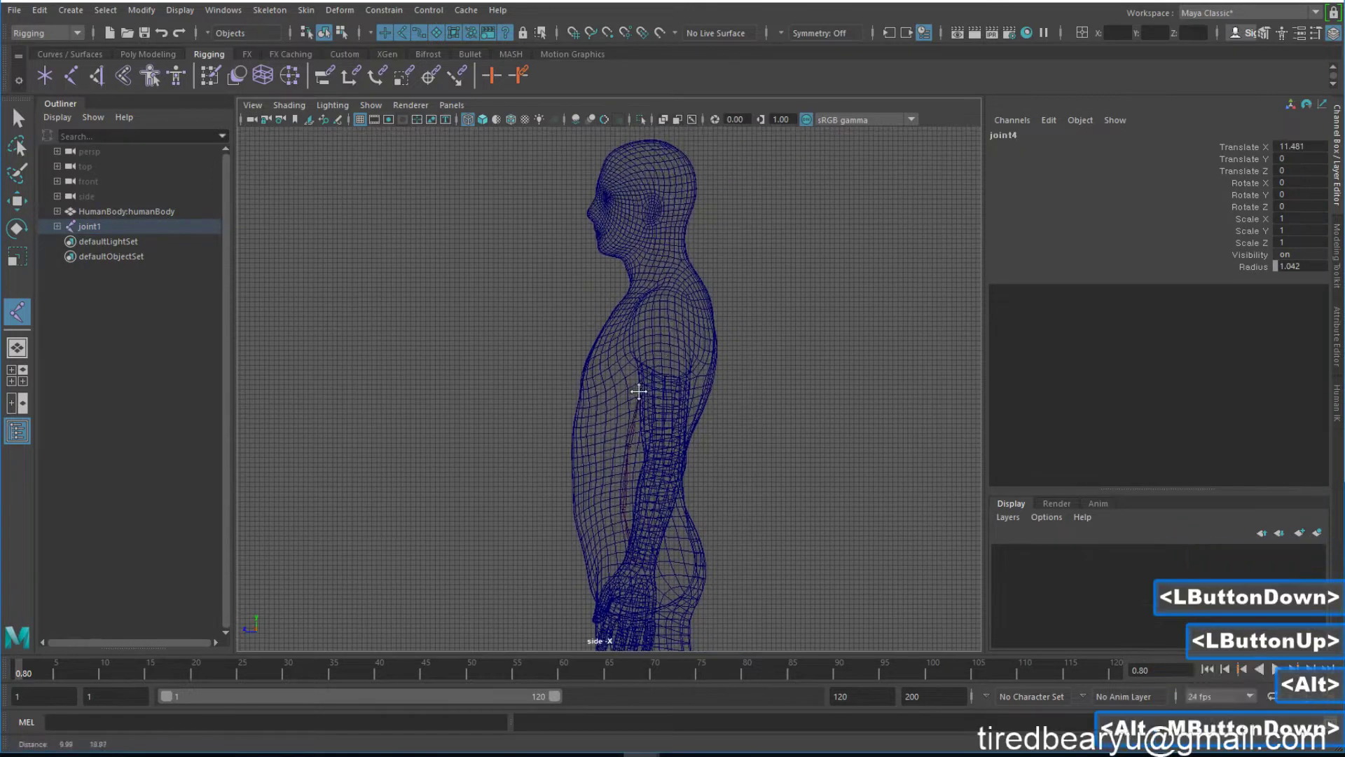
Extend the chain with five joints through the shoulder level, neck and head to the crown, and complete it.
left_click(665, 339)
left_click(664, 301)
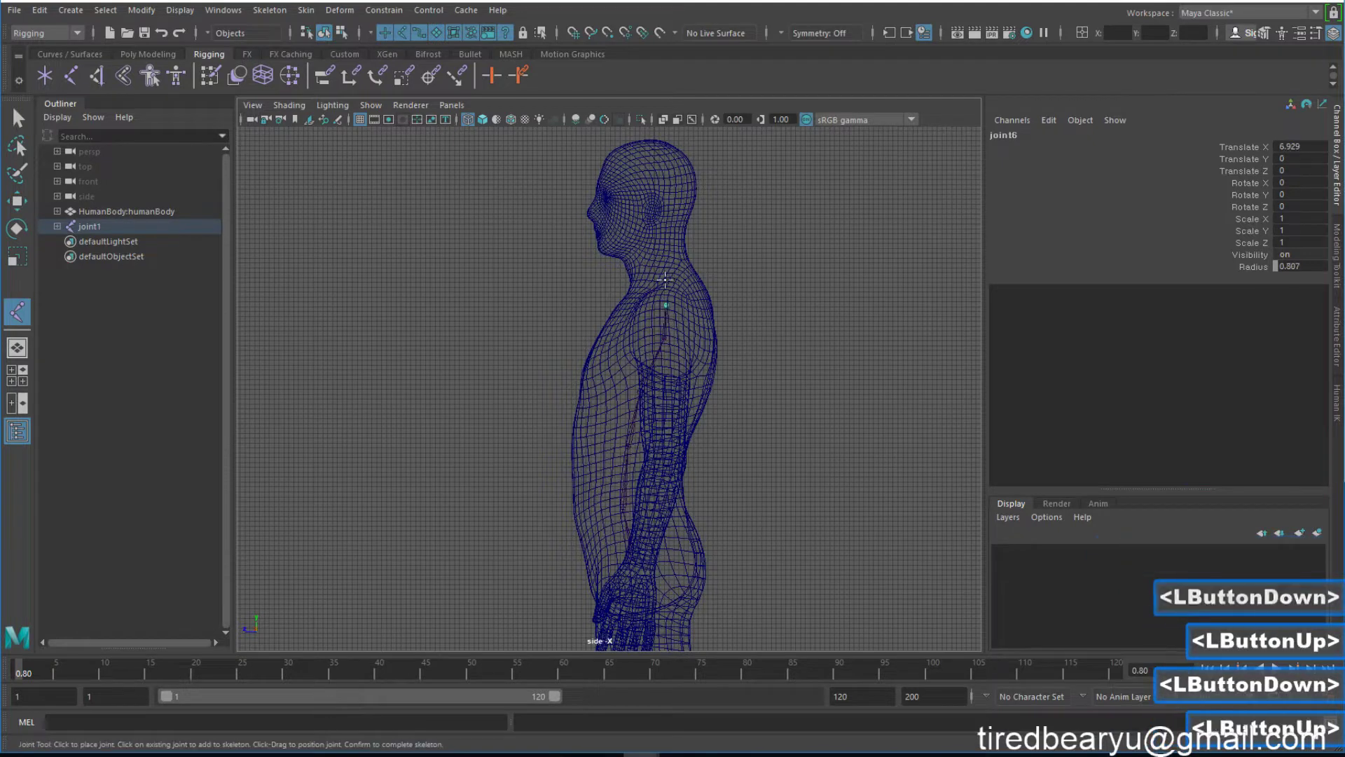
left_click(653, 261)
left_click(651, 189)
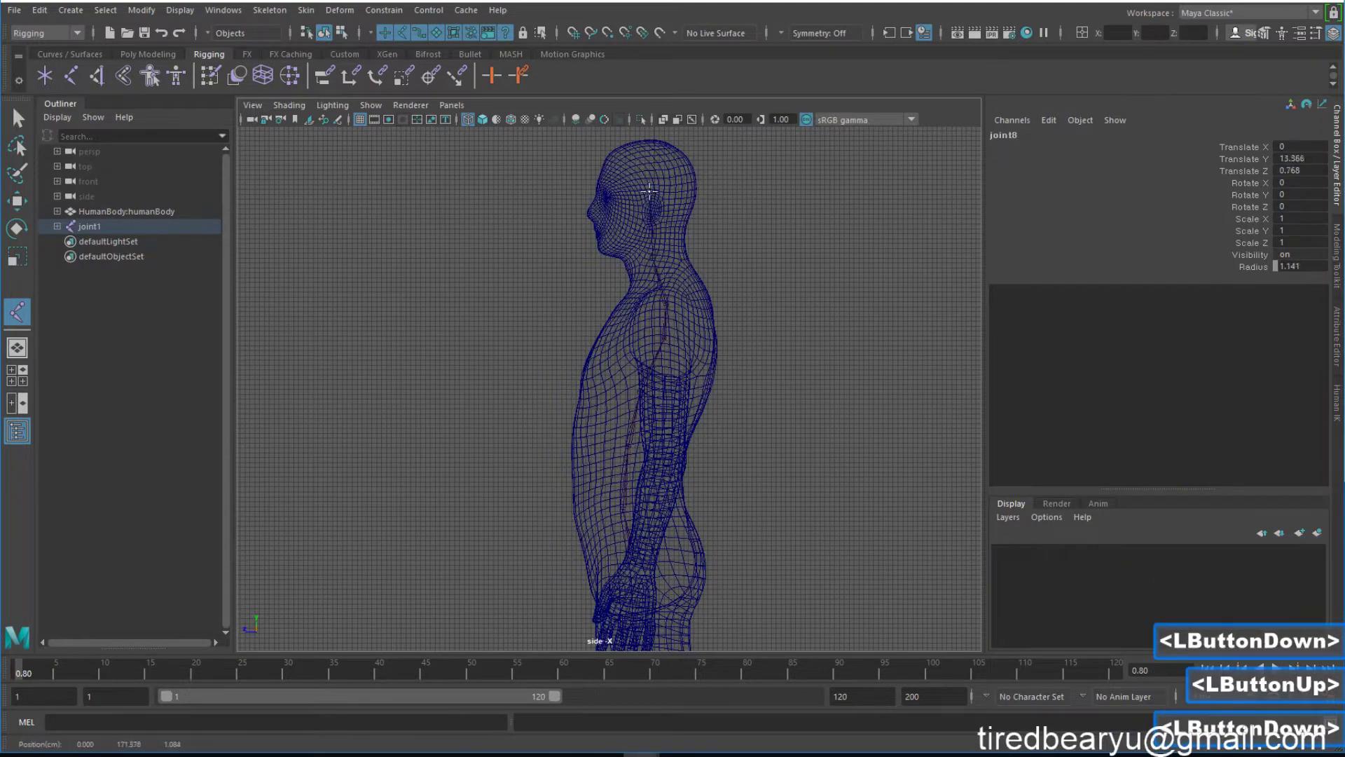
left_click_drag(672, 133, 654, 143)
key("Return")
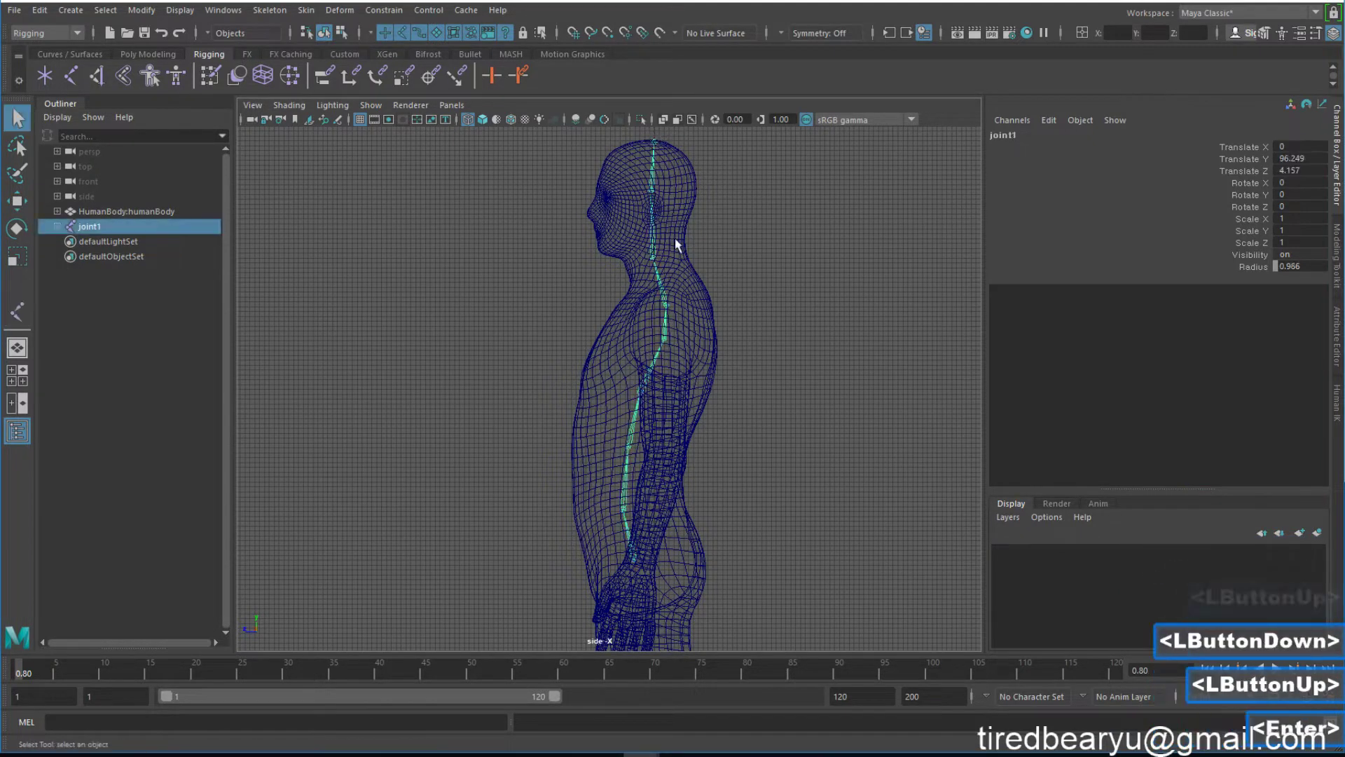
Undo the joint placements in the head, neck and upper shoulder area, back to the joint at mid-shoulder height.
middle_click_drag(712, 452, 685, 424, "alt")
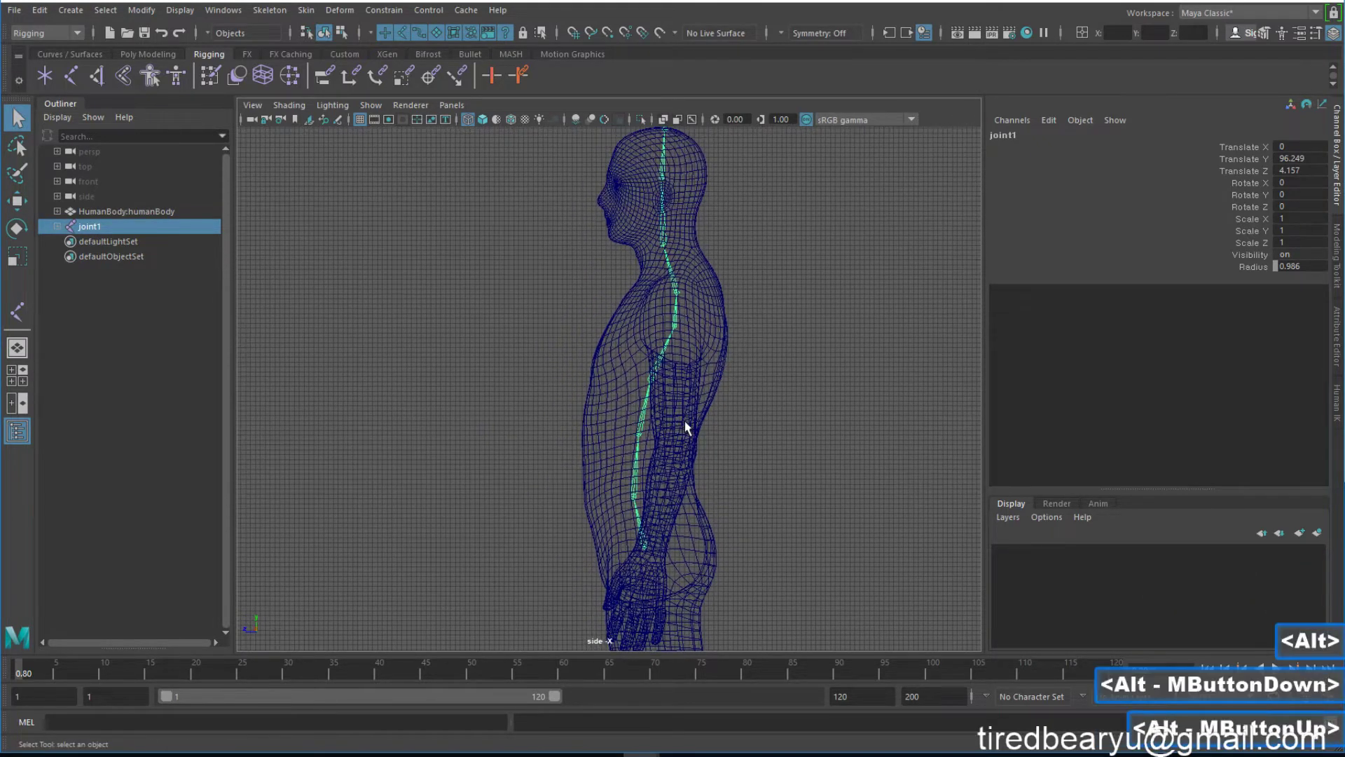
key("ctrl+z")
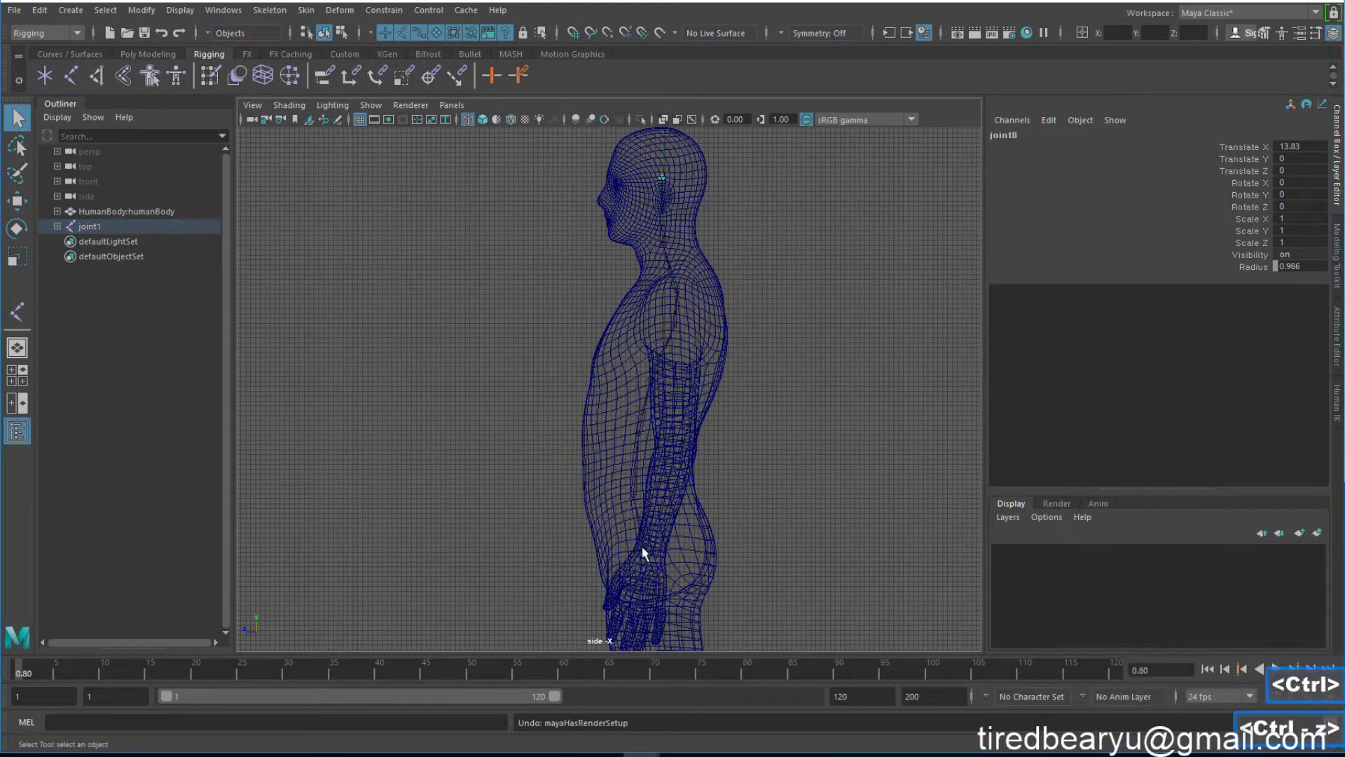
key("ctrl+z")
key("ctrl+z")
key("ctrl+z")
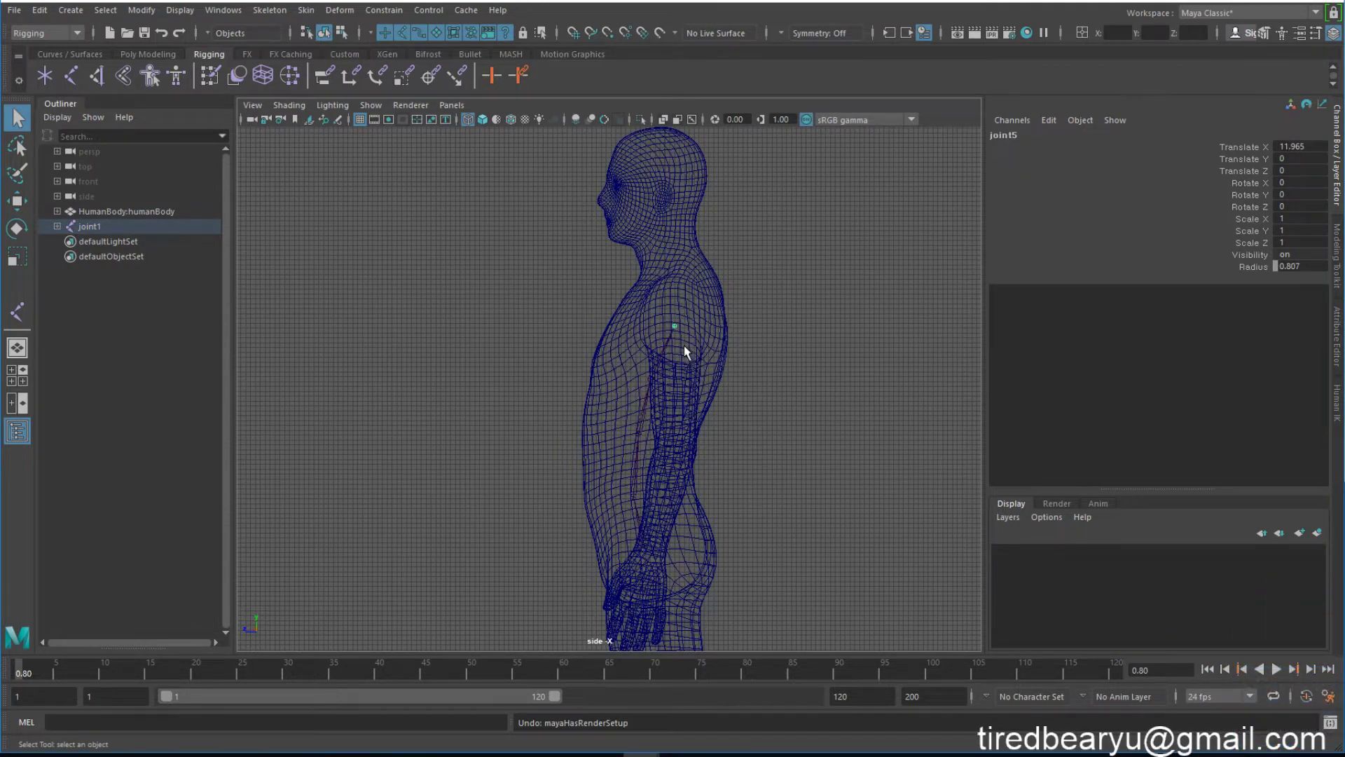
Delete the remaining joint at mid-shoulder height so the chain ends at the chest.
key("w")
right_click_drag(684, 334, 798, 372, "alt")
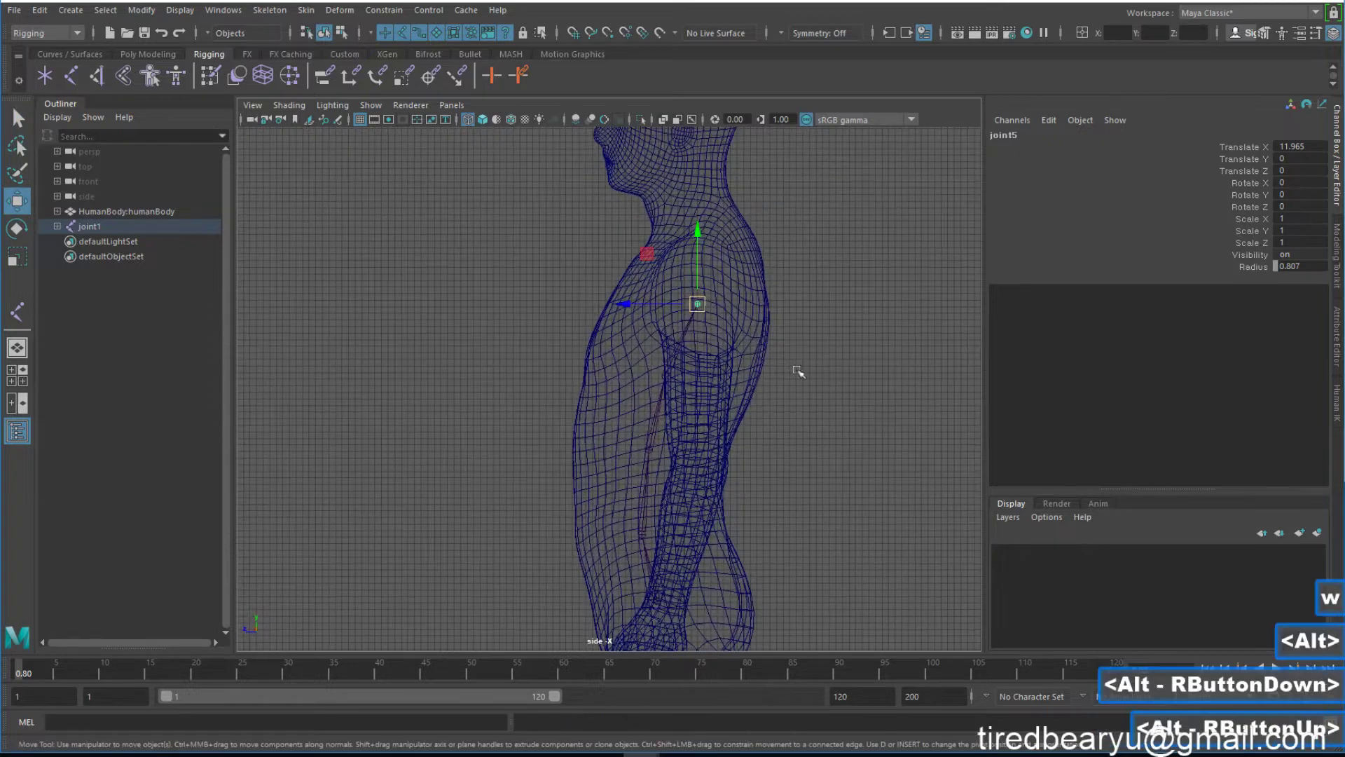
middle_click_drag(755, 339, 727, 385, "alt")
key("BackSpace")
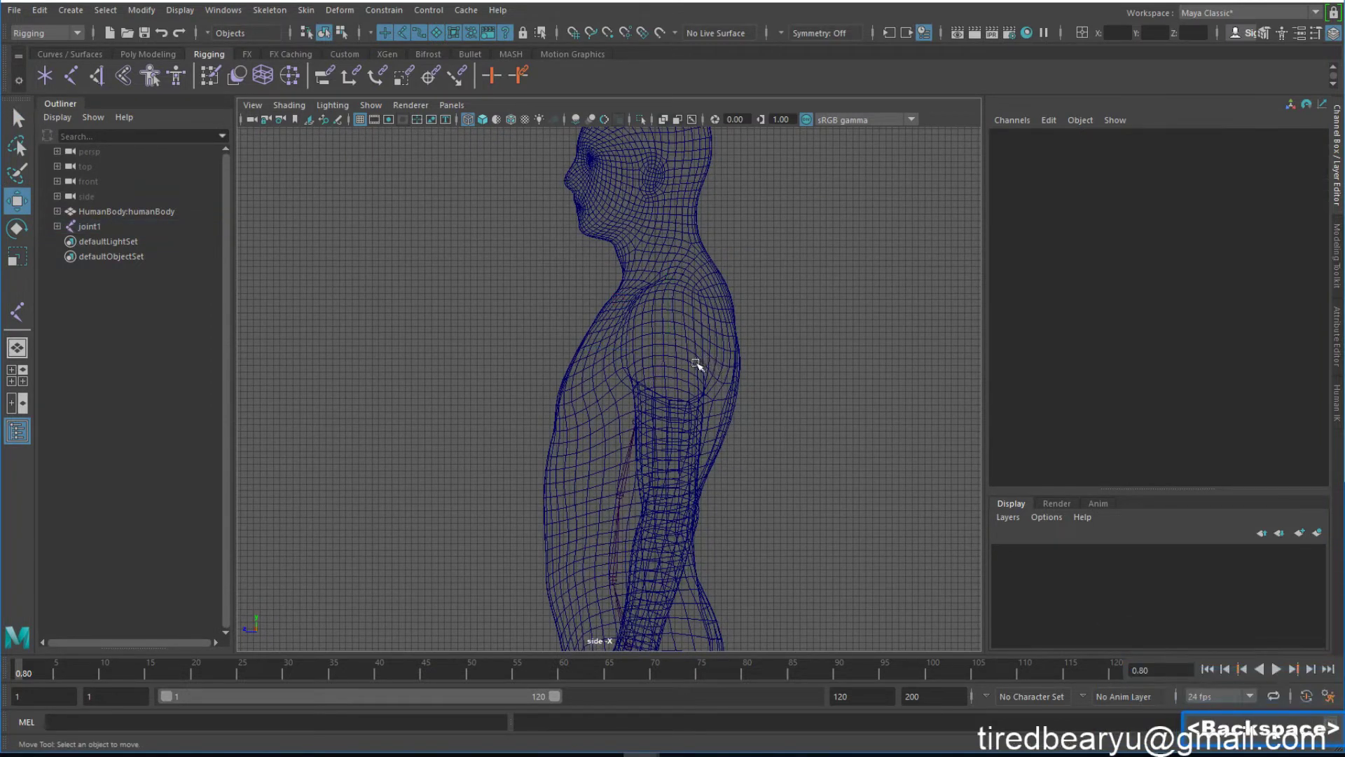
Restore the deleted mid-shoulder joint and move it slightly down and forward in the side view.
left_click(637, 420)
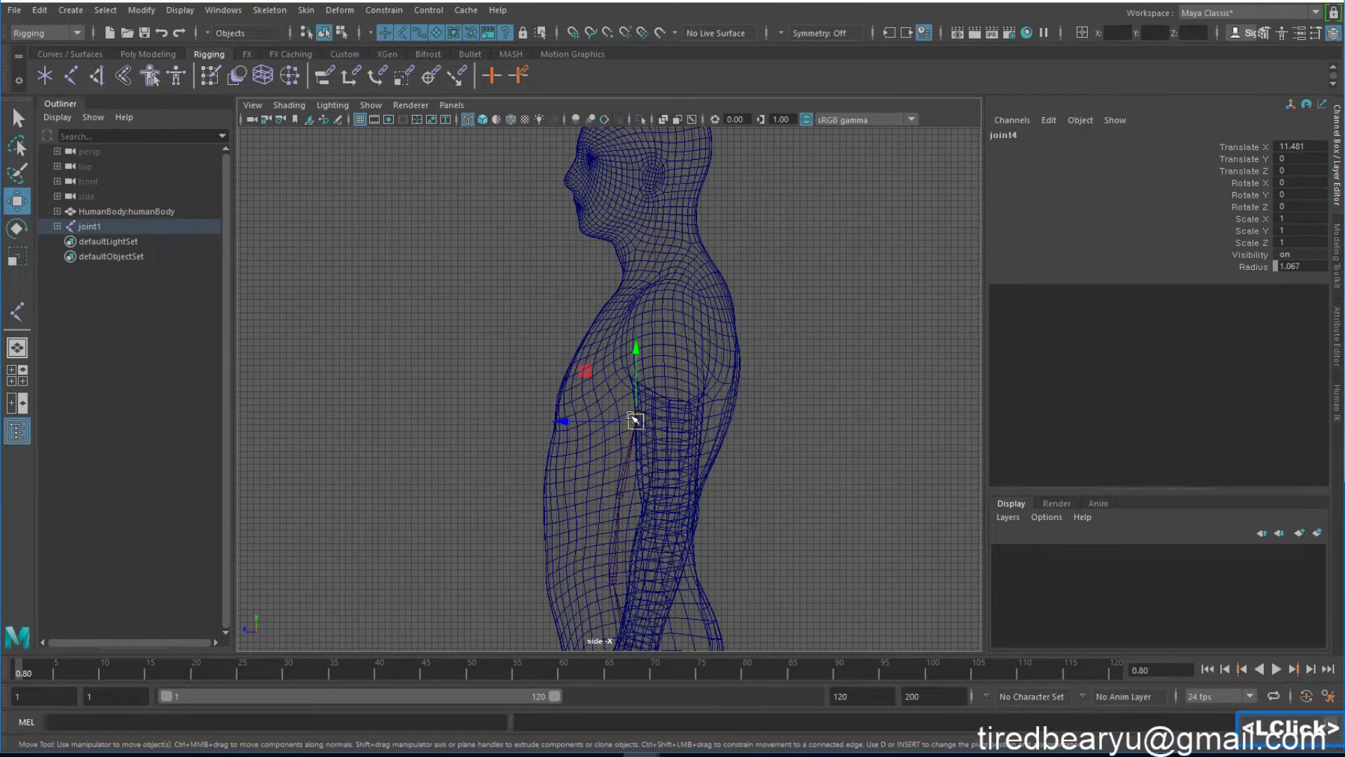
left_click_drag(634, 420, 645, 423)
key("ctrl+z")
key("ctrl+z")
key("ctrl+z")
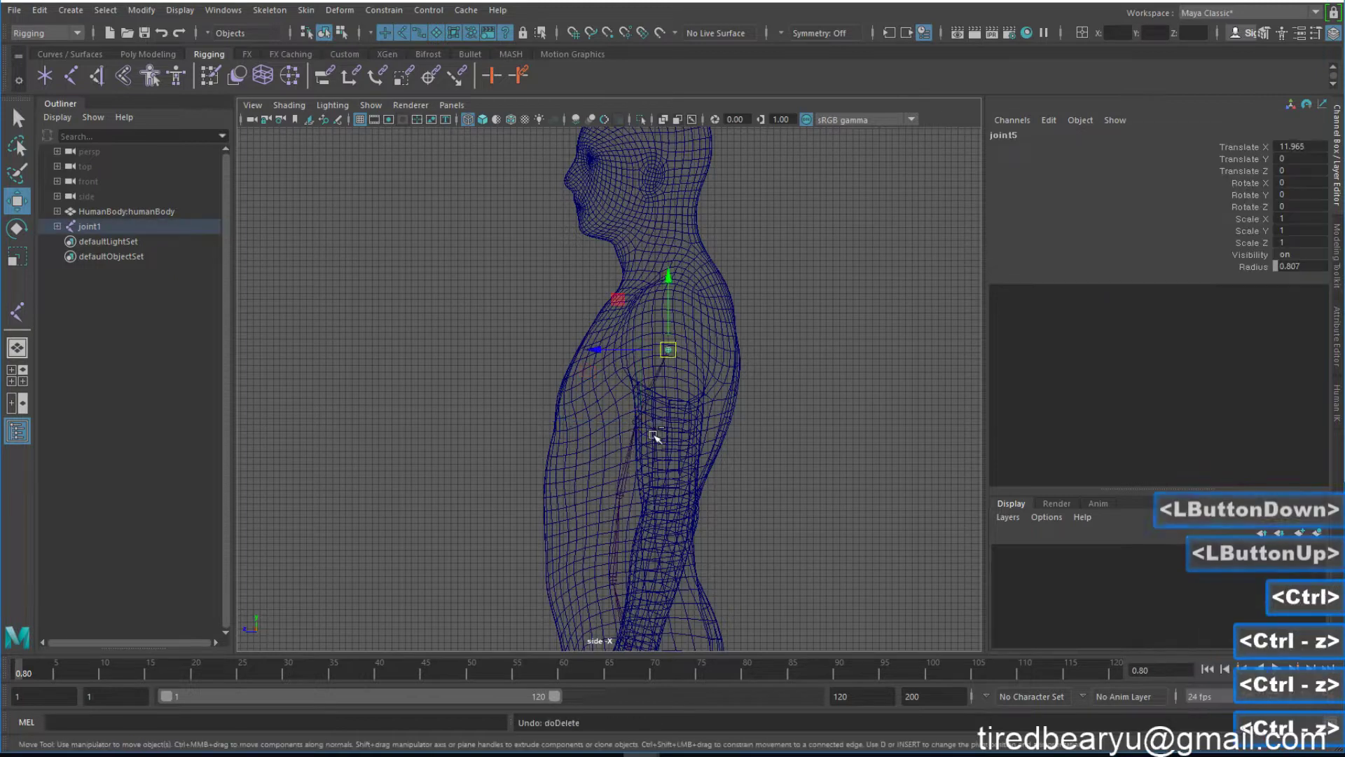
left_click_drag(676, 344, 667, 352)
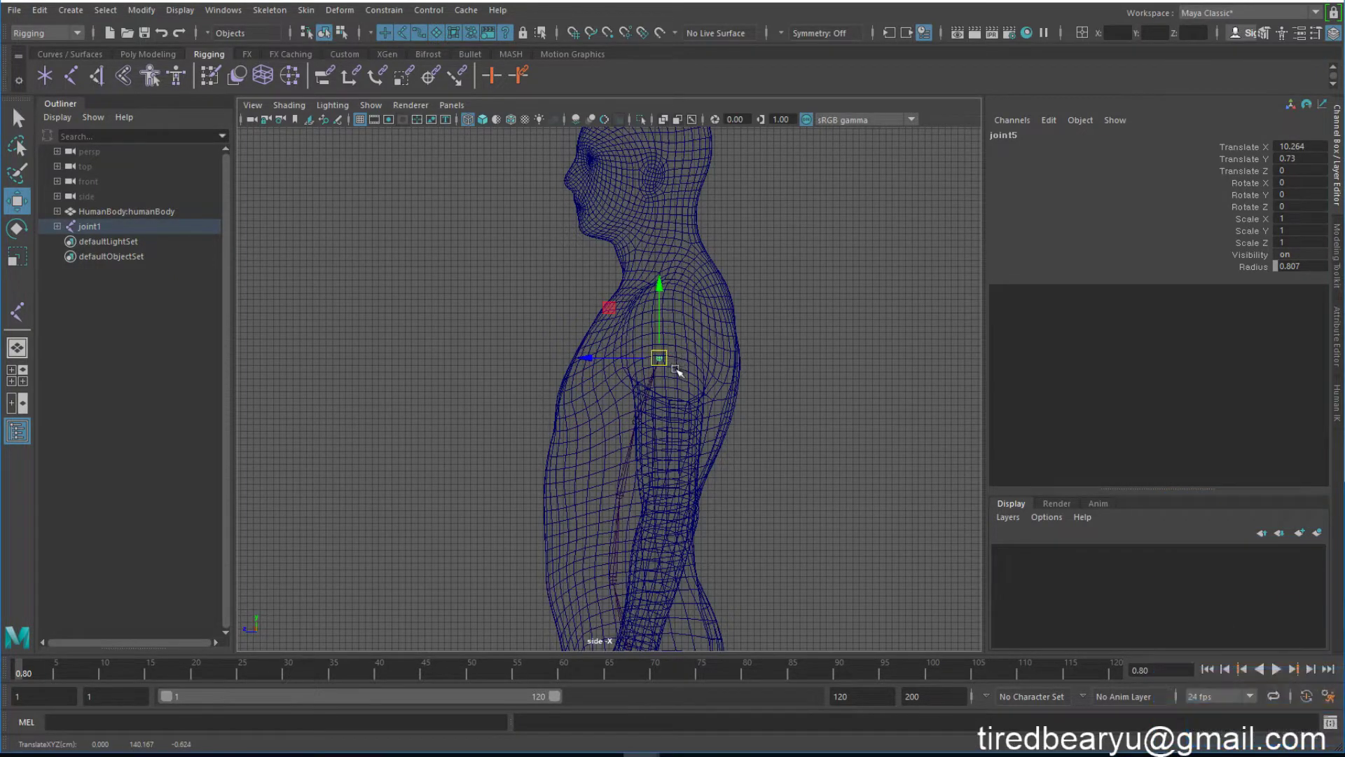
Delete the entire joint chain from the pelvis joint upward.
middle_click_drag(629, 493, 609, 303, "alt")
left_click_drag(517, 376, 822, 640)
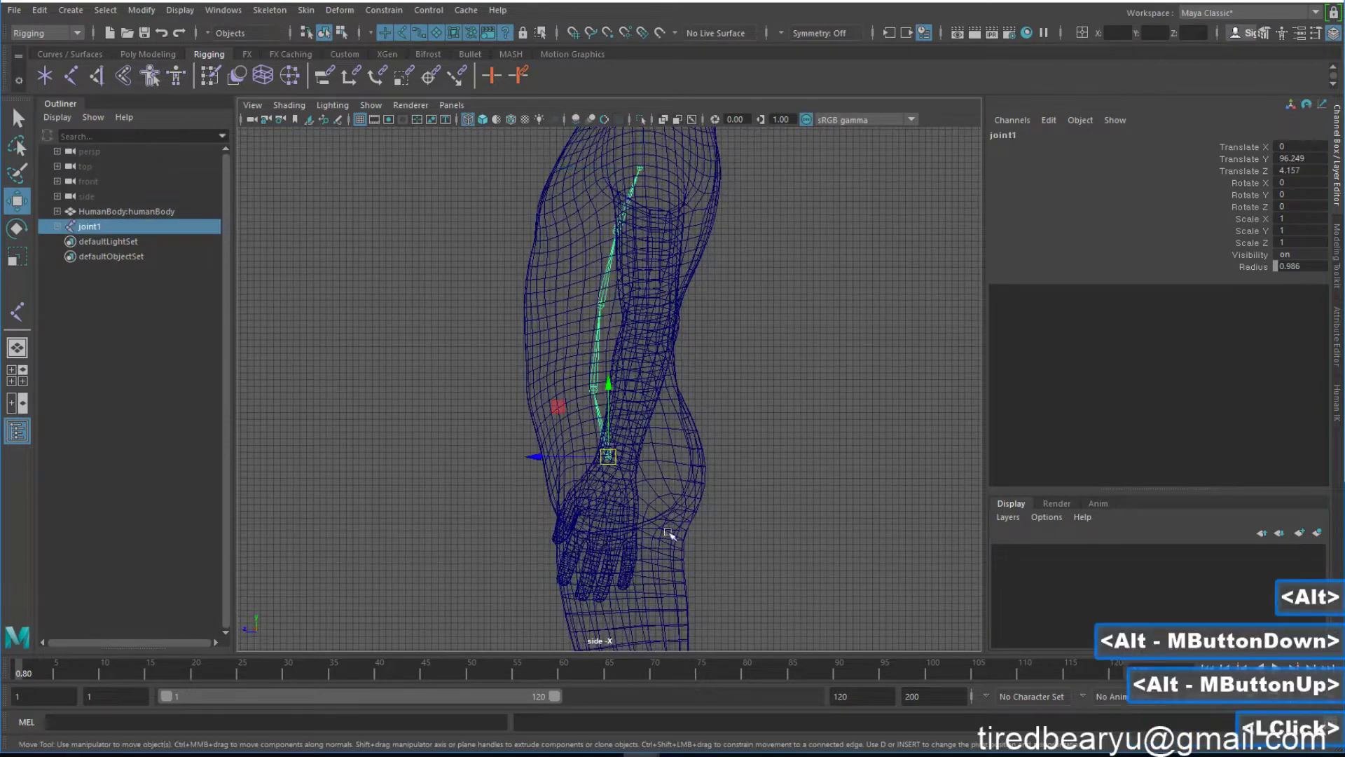
key("Delete")
Try placing a new chain of four joints in the side view from the pelvis up to the chest.
left_click(17, 312)
middle_click_drag(623, 487, 602, 537, "alt")
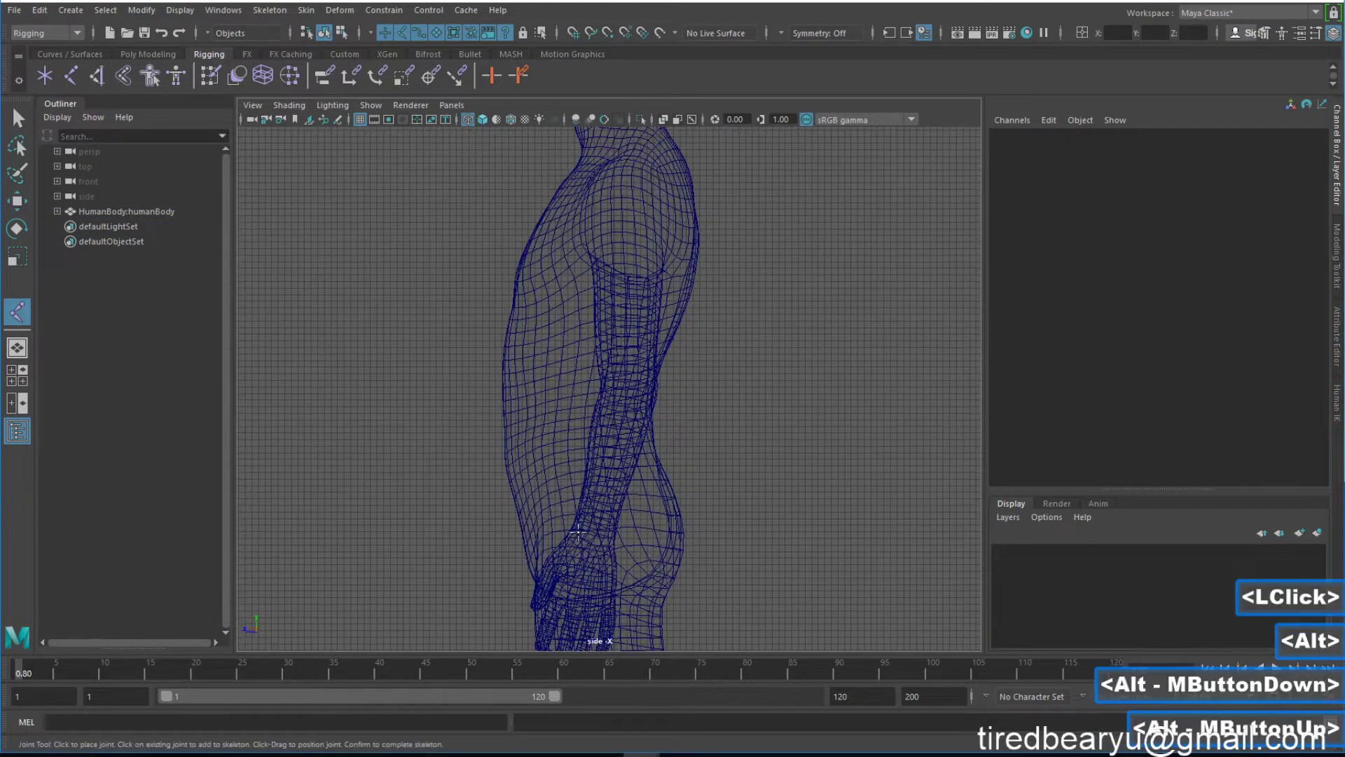
left_click(597, 539)
left_click(571, 450)
left_click(583, 351)
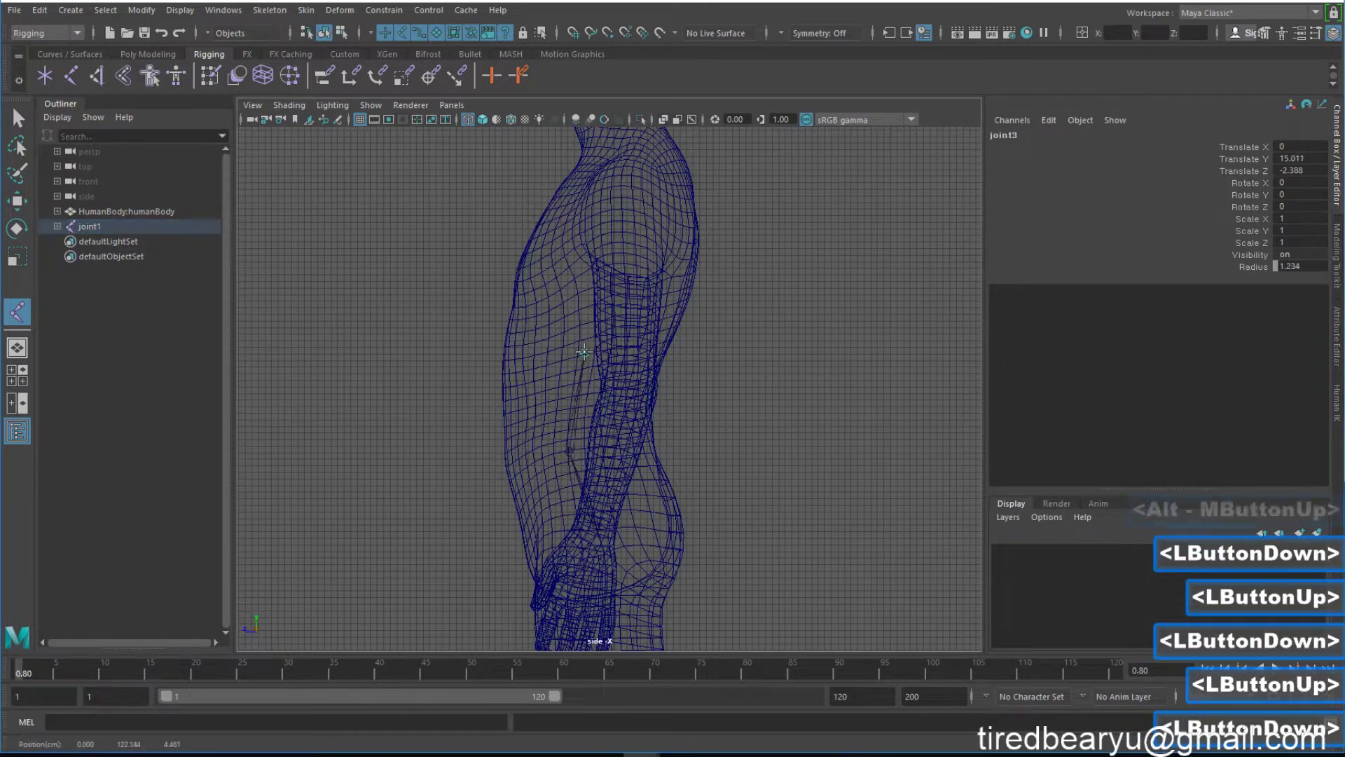
left_click(621, 257)
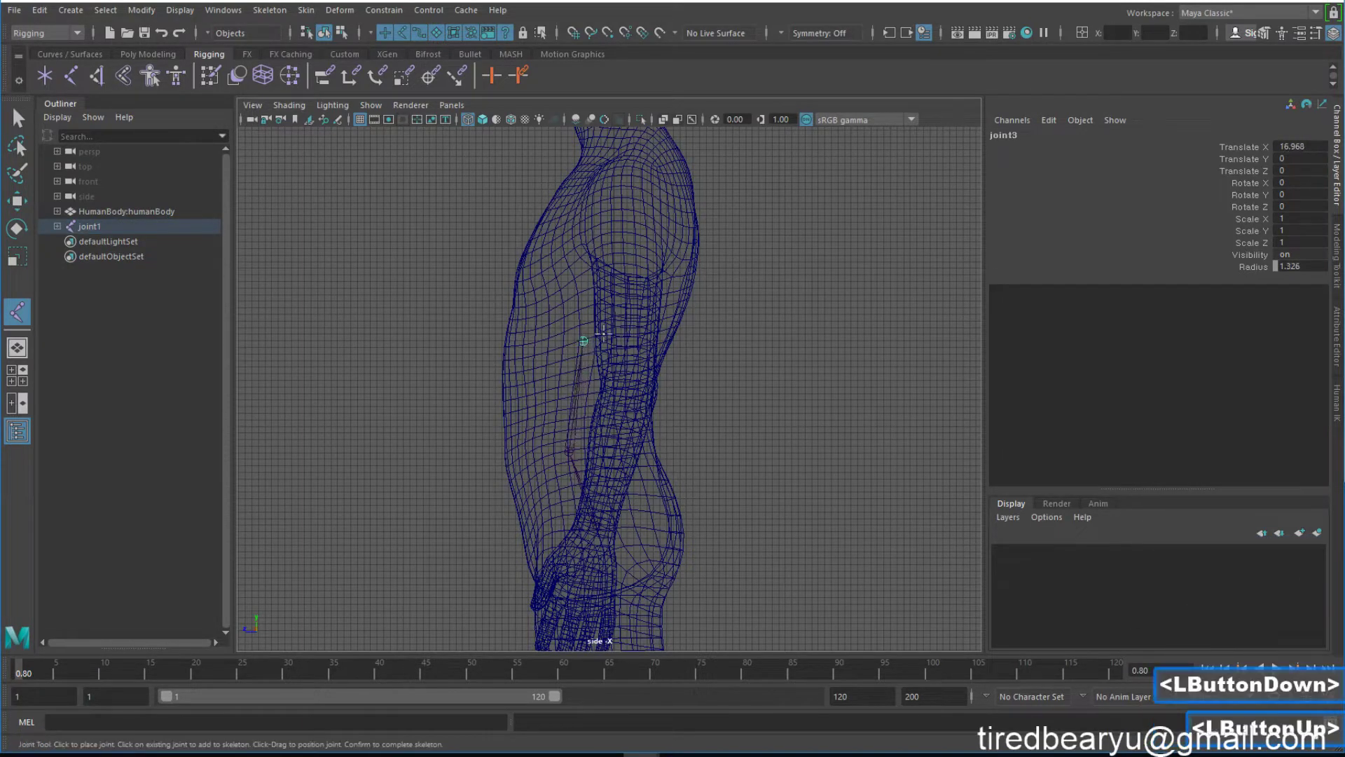
Try alternative positions for the chest and shoulder joints, extending the chain up to the base of the neck.
key("BackSpace")
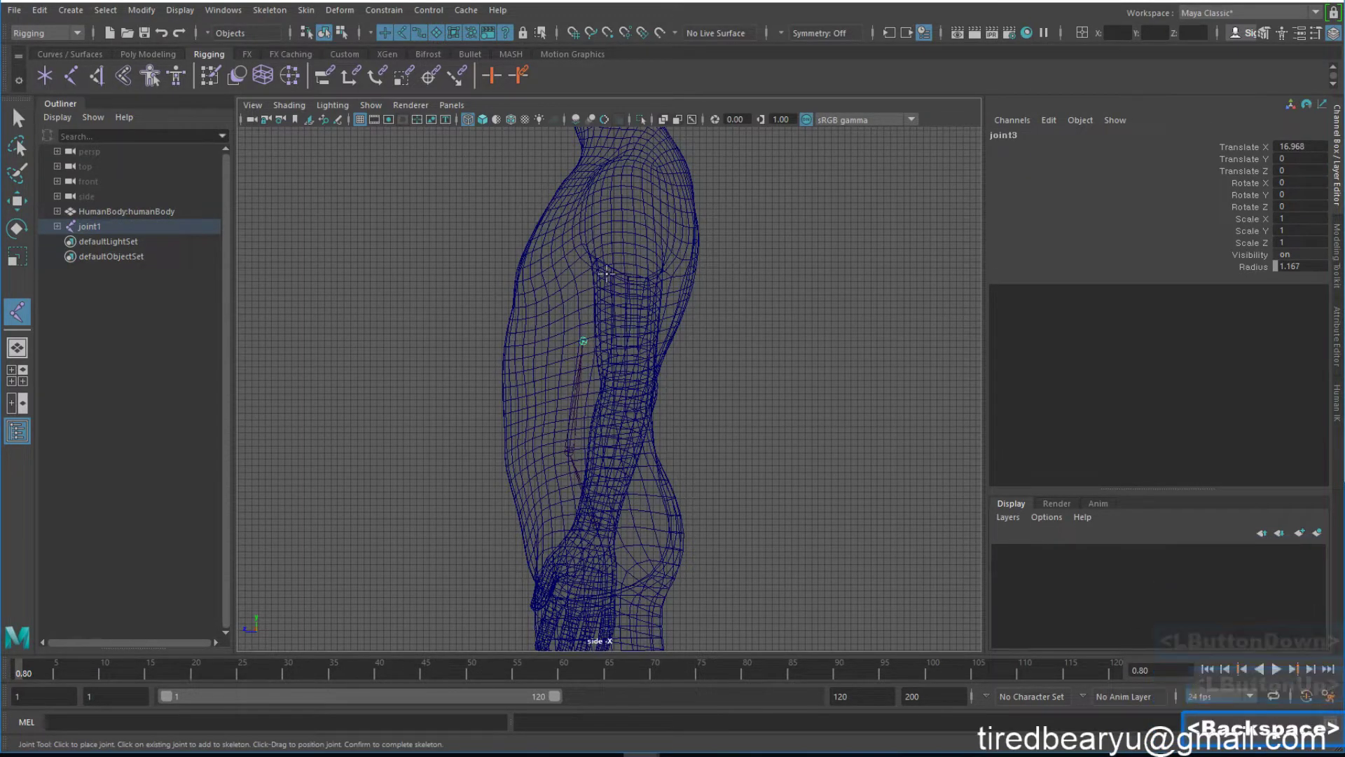
left_click(618, 249)
key("BackSpace")
left_click(627, 206)
left_click(625, 167)
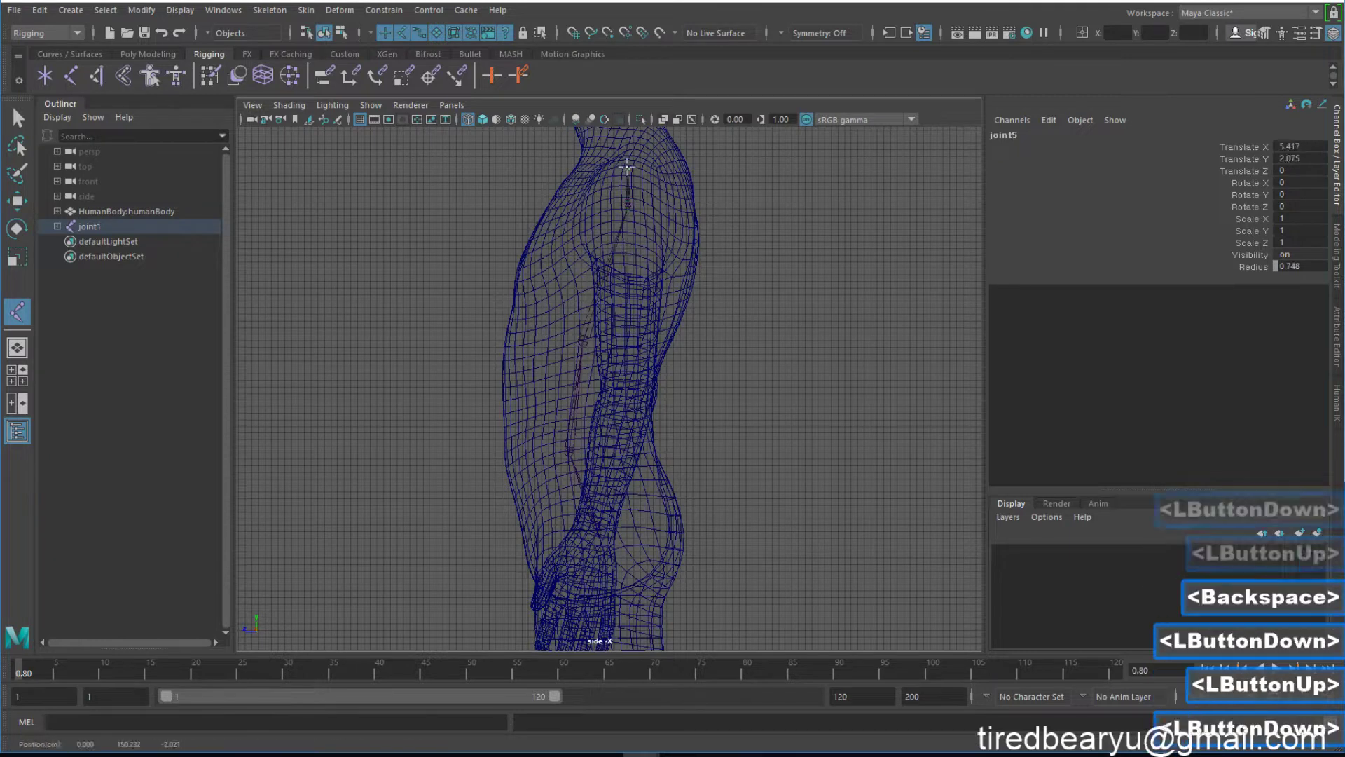
key("BackSpace")
key("BackSpace")
left_click(602, 279)
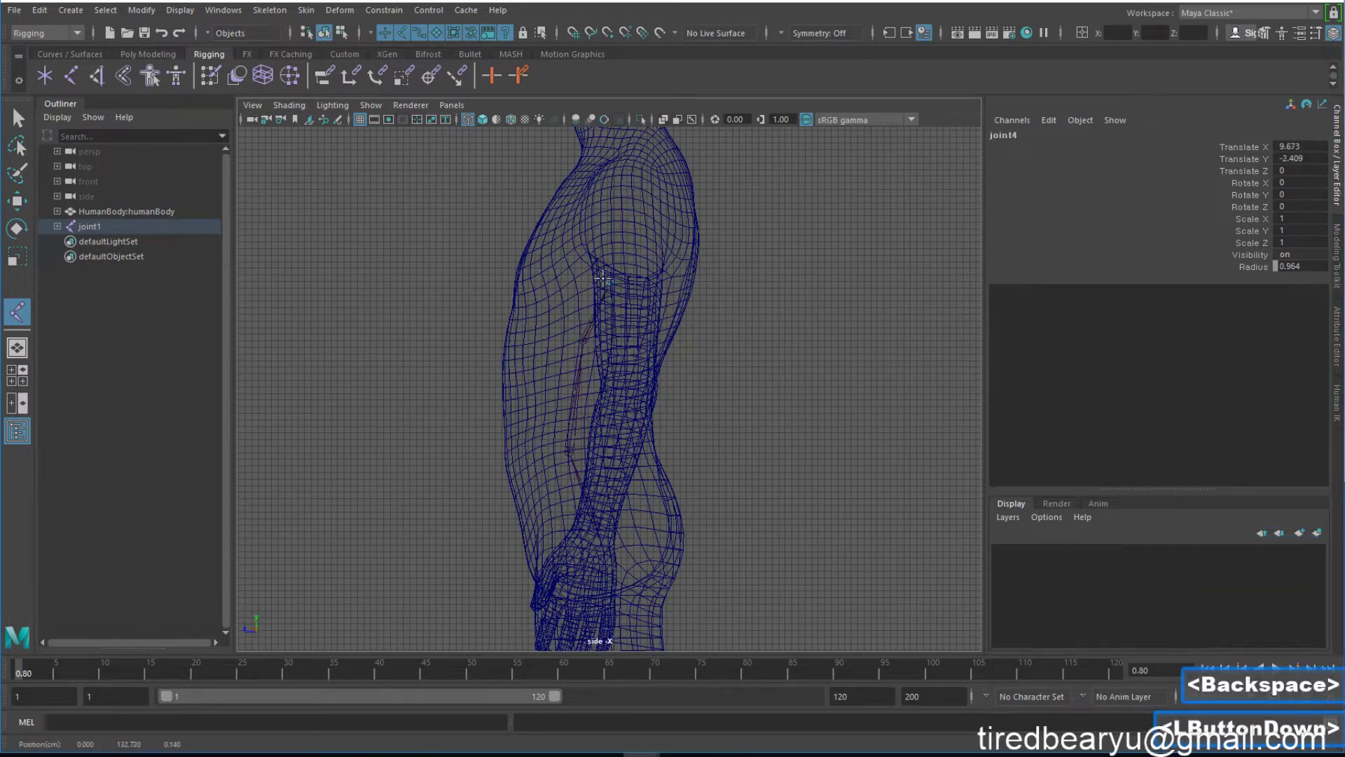
left_click(629, 182)
left_click(622, 136)
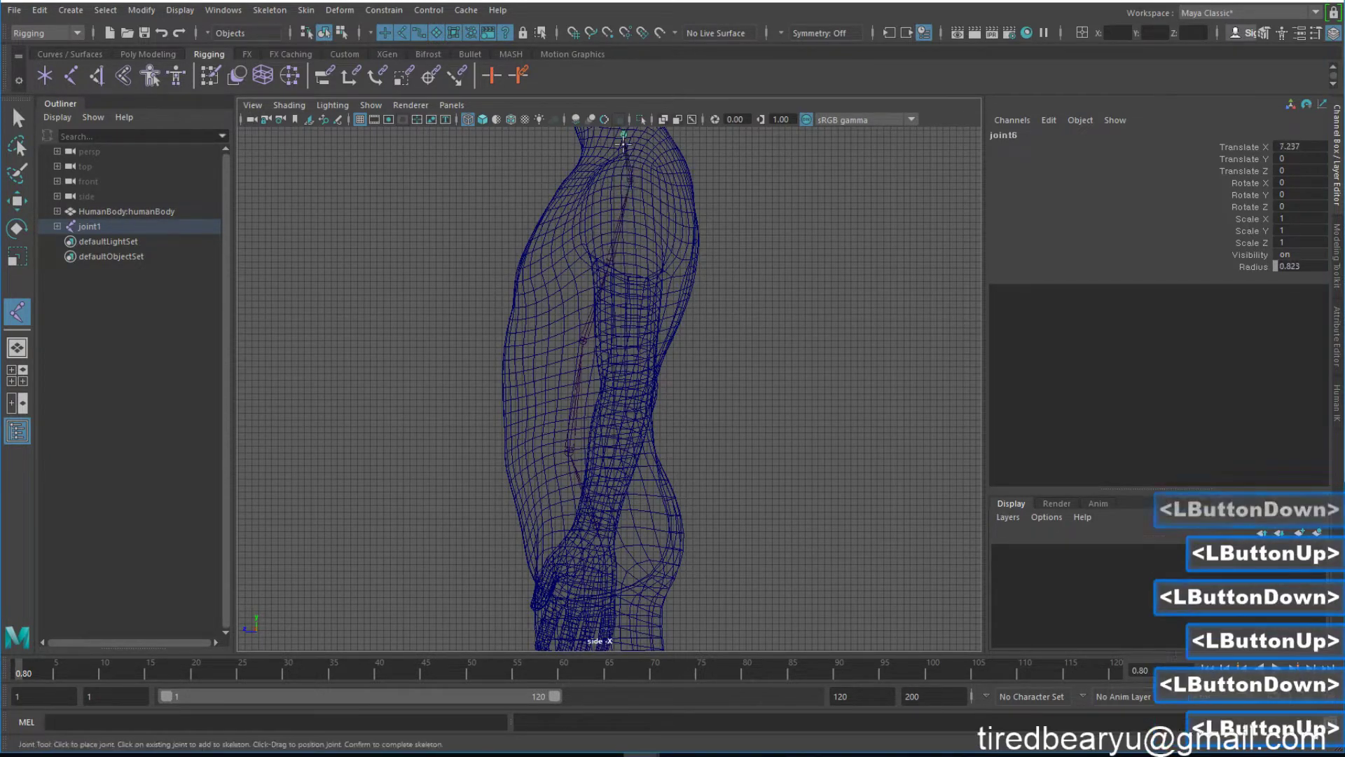
Remove the whole unfinished joint chain from the body.
middle_click_drag(647, 204, 651, 312)
key("BackSpace")
key("BackSpace")
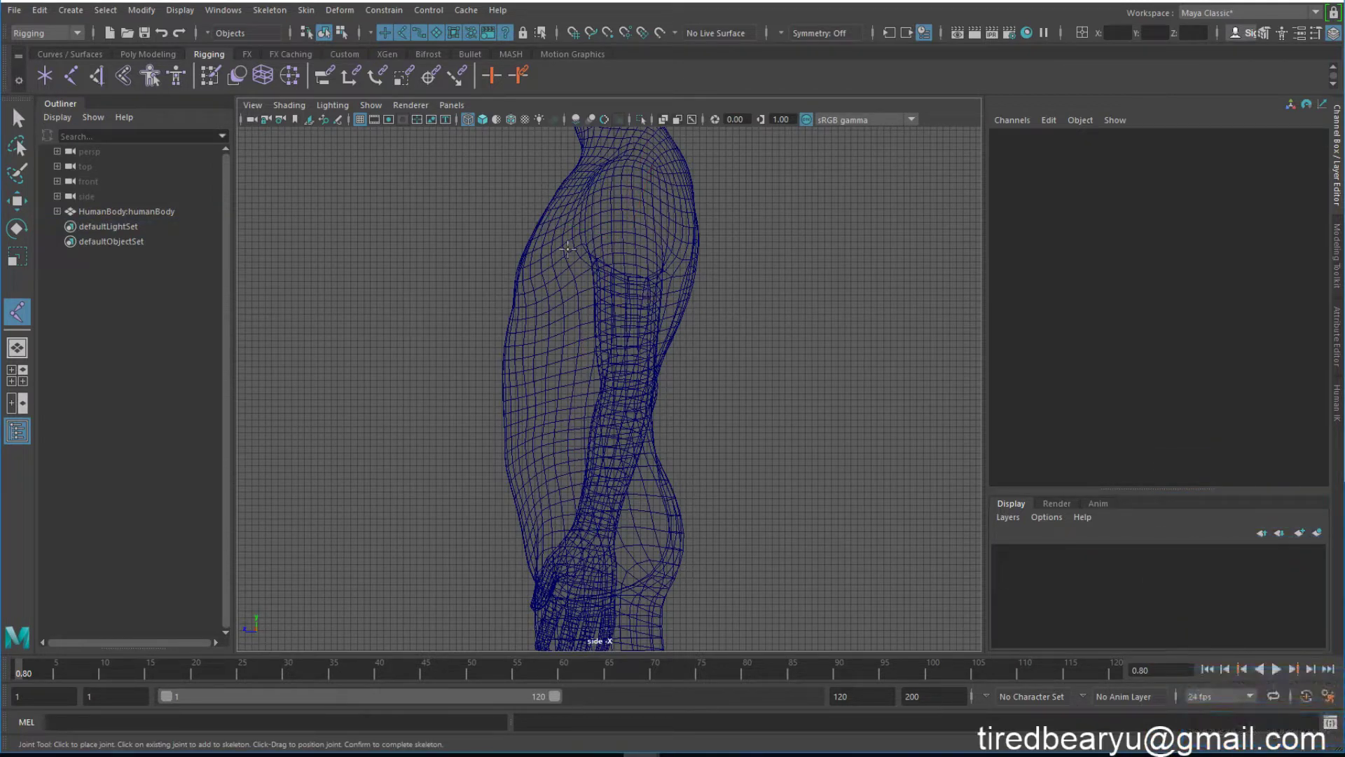
Place a new chain of six joints in the side view from the pelvis up the spine to mid-shoulder height.
left_click(16, 312)
middle_click_drag(683, 504, 660, 505, "alt")
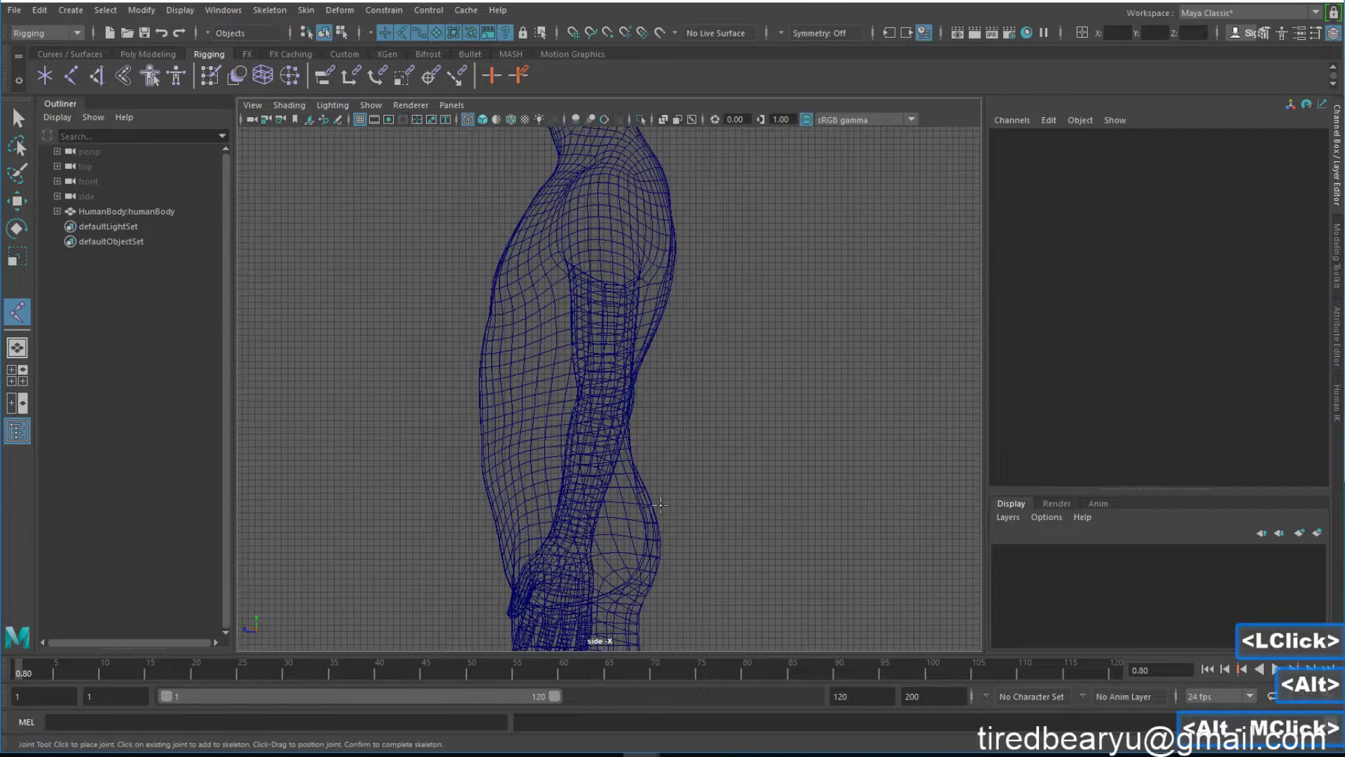
left_click(581, 524)
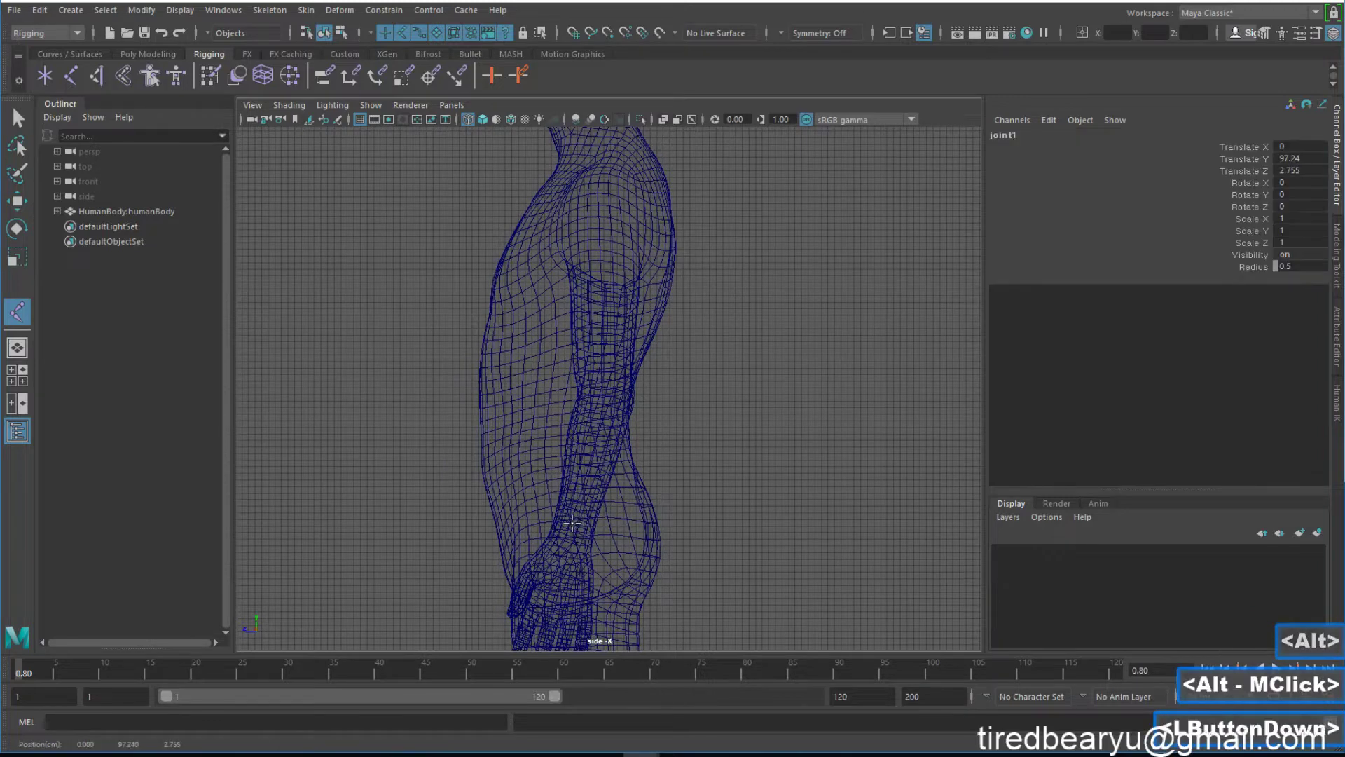
left_click(550, 397)
left_click(561, 338)
middle_click_drag(584, 328, 551, 439, "alt")
left_click(561, 343)
left_click(572, 376)
Extend the chain with four joints through the neck base, neck and head to the crown, and complete it.
middle_click_drag(573, 376, 579, 421, "alt")
left_click(578, 392)
left_click(576, 350)
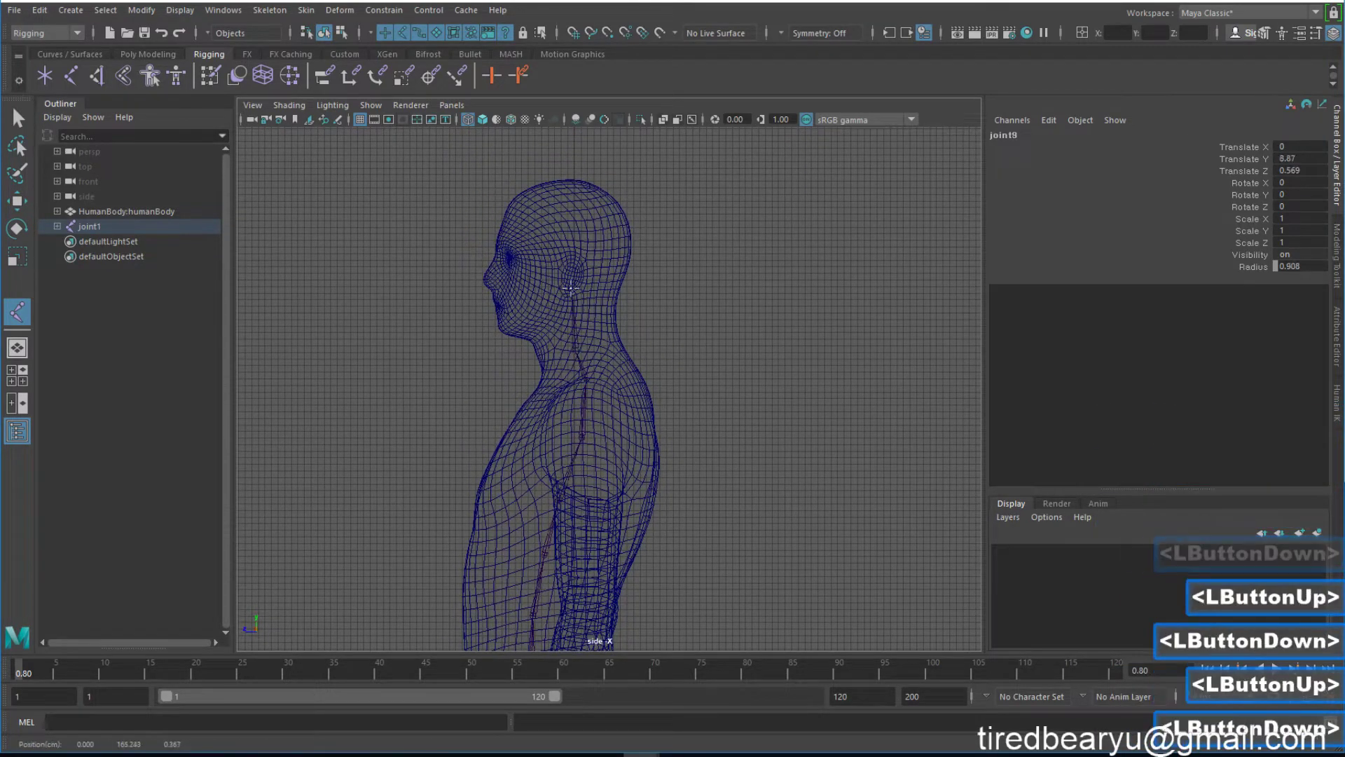
left_click(569, 266)
left_click(574, 179)
key("Return")
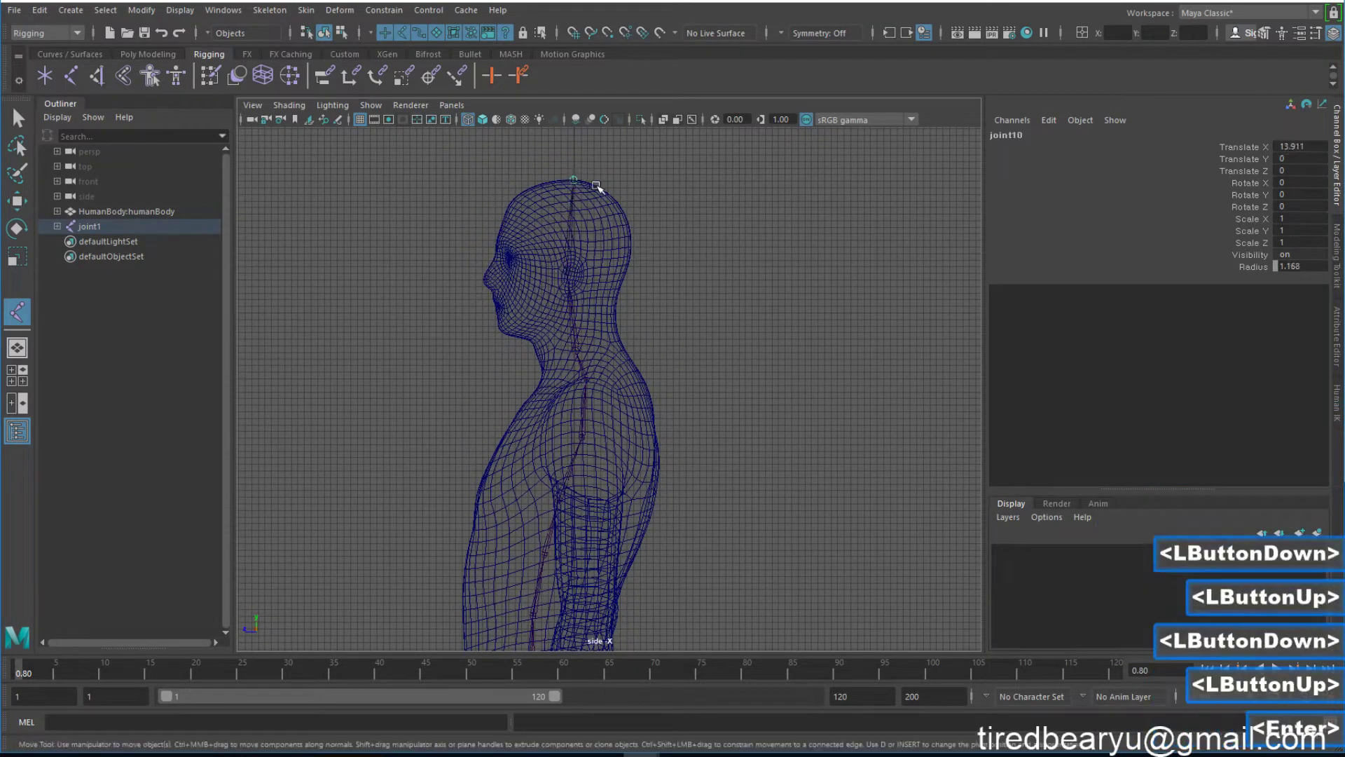
Try moving the third spine joint together with all the joints above it.
middle_click_drag(736, 568, 743, 366, "alt")
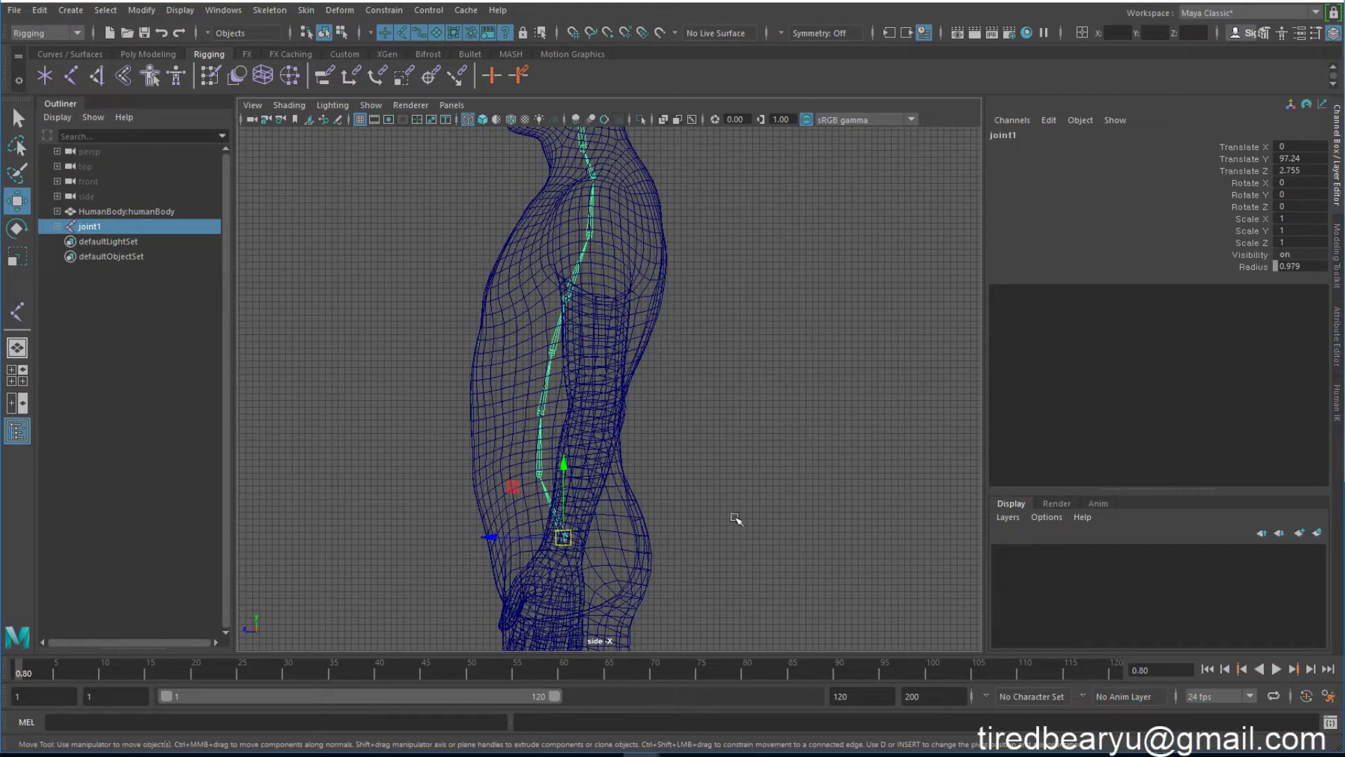
middle_click_drag(736, 519, 677, 346, "alt")
scroll(638, 428, "up", 1, "alt")
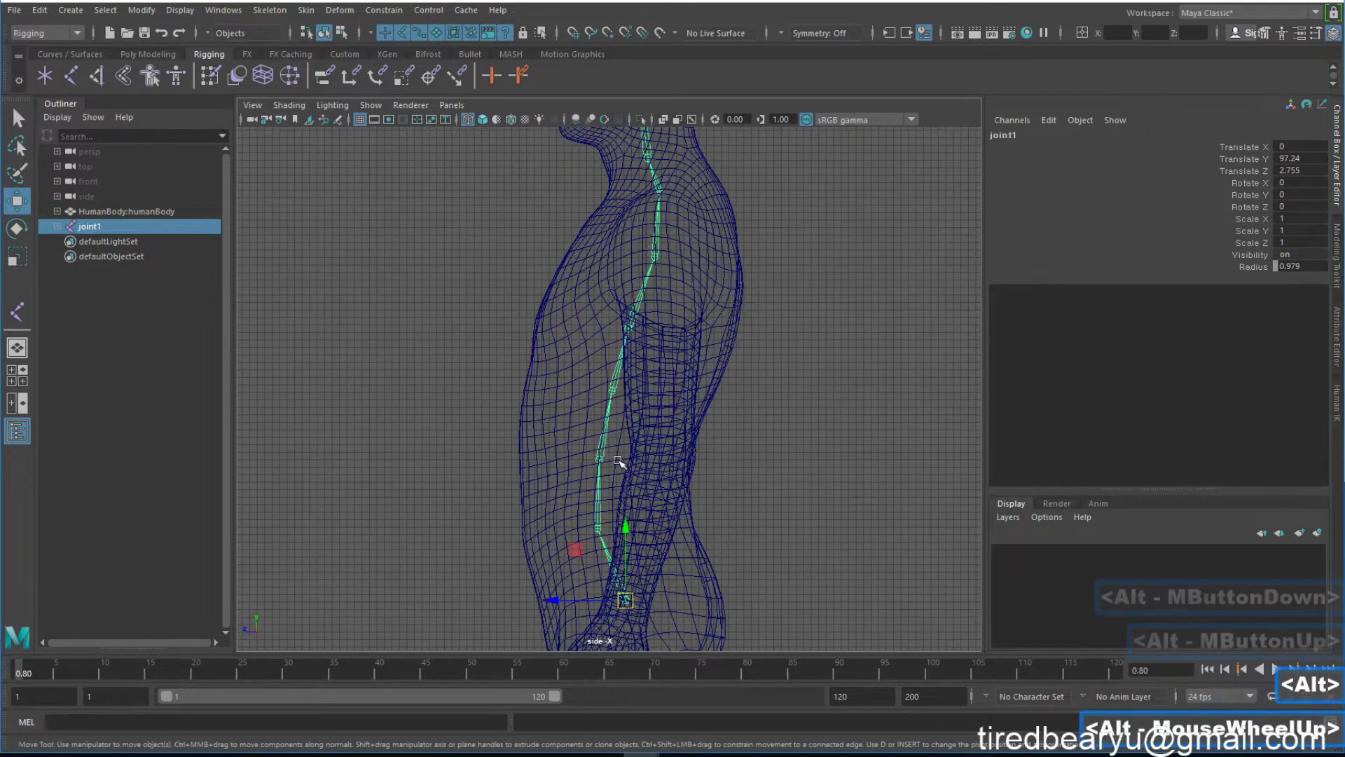
scroll(708, 491, "up", 3, "alt")
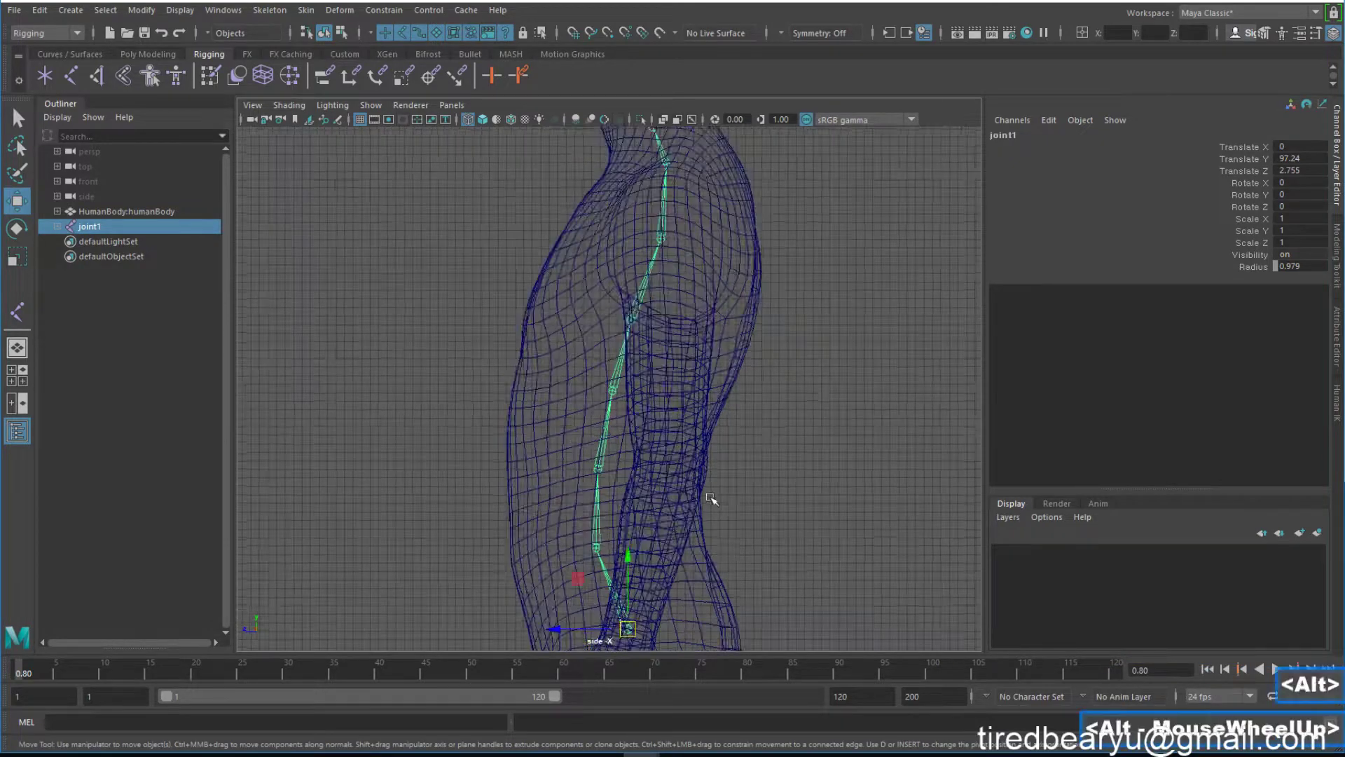
middle_click_drag(701, 451, 694, 315, "alt")
middle_click_drag(673, 505, 661, 444, "alt")
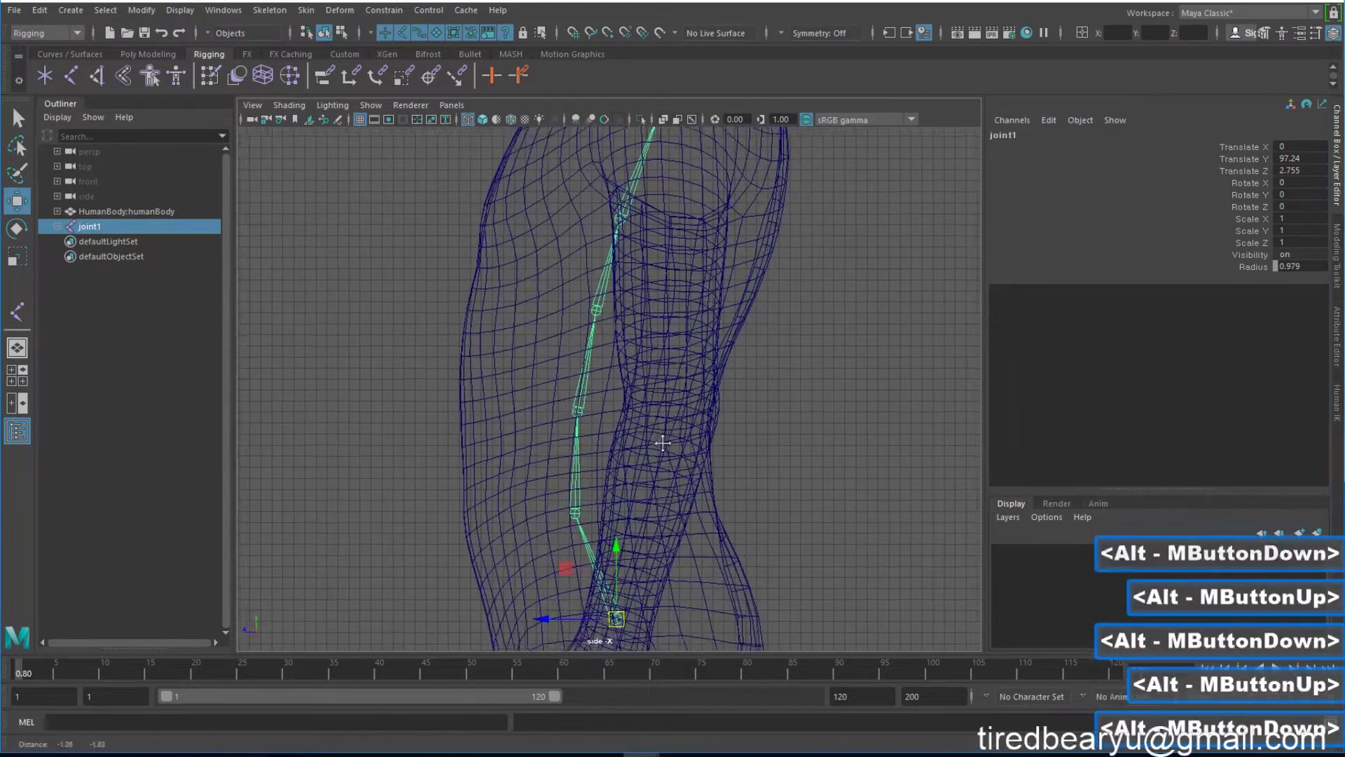
middle_click_drag(630, 560, 569, 249, "alt")
middle_click_drag(647, 397, 691, 344, "alt")
right_click_drag(691, 344, 525, 406, "alt")
left_click(578, 457)
middle_click_drag(592, 470, 731, 485)
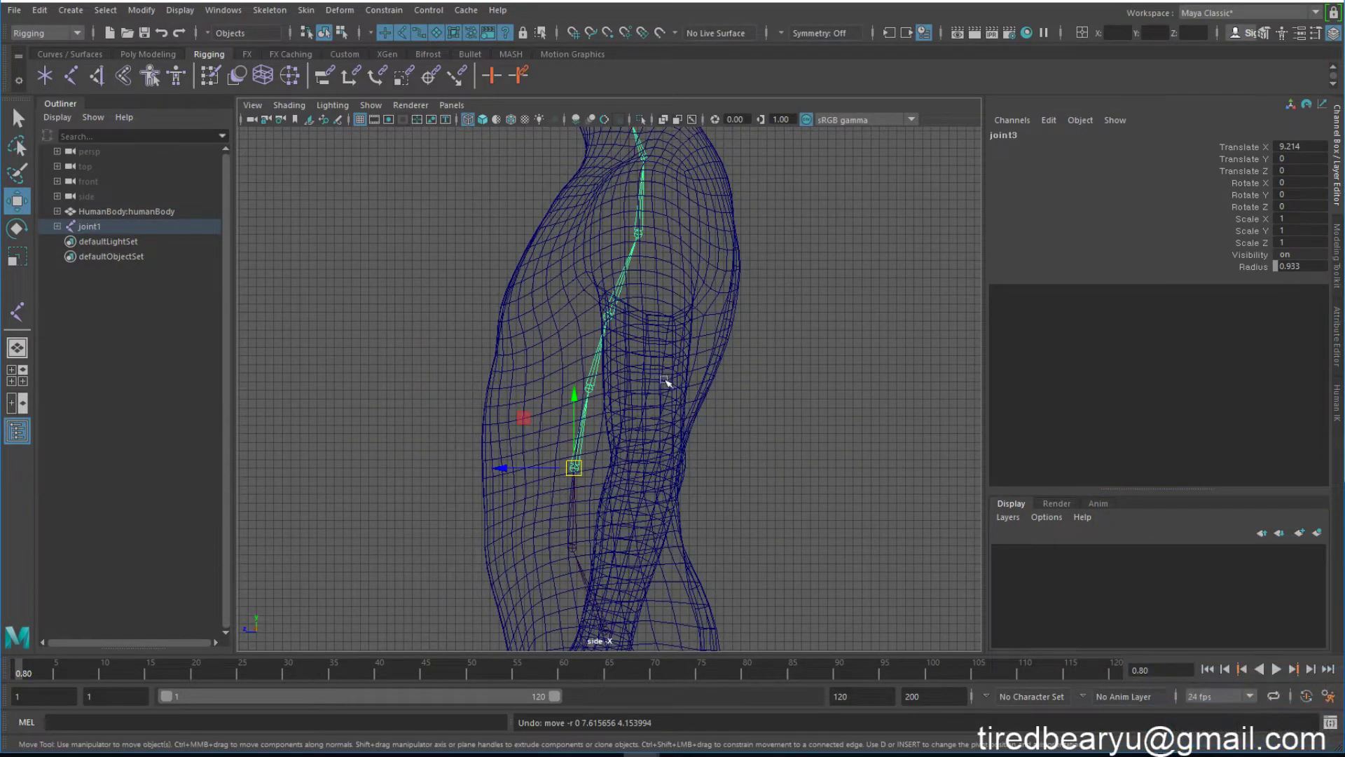
Adjust the second and third spine joints individually by their pivots, leaving their child joints in place.
middle_click_drag(666, 381, 679, 501, "alt")
middle_click_drag(657, 363, 656, 340, "alt")
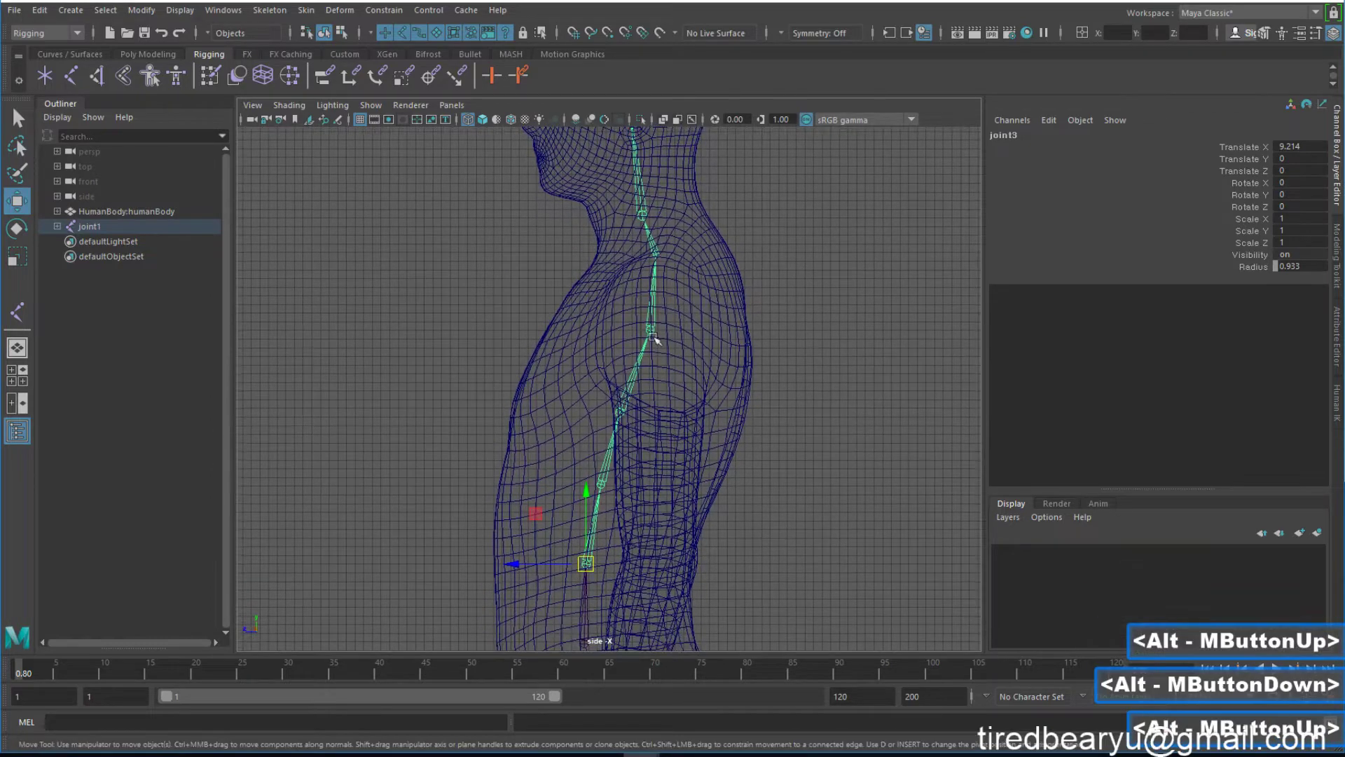
middle_click_drag(703, 481, 696, 299, "alt")
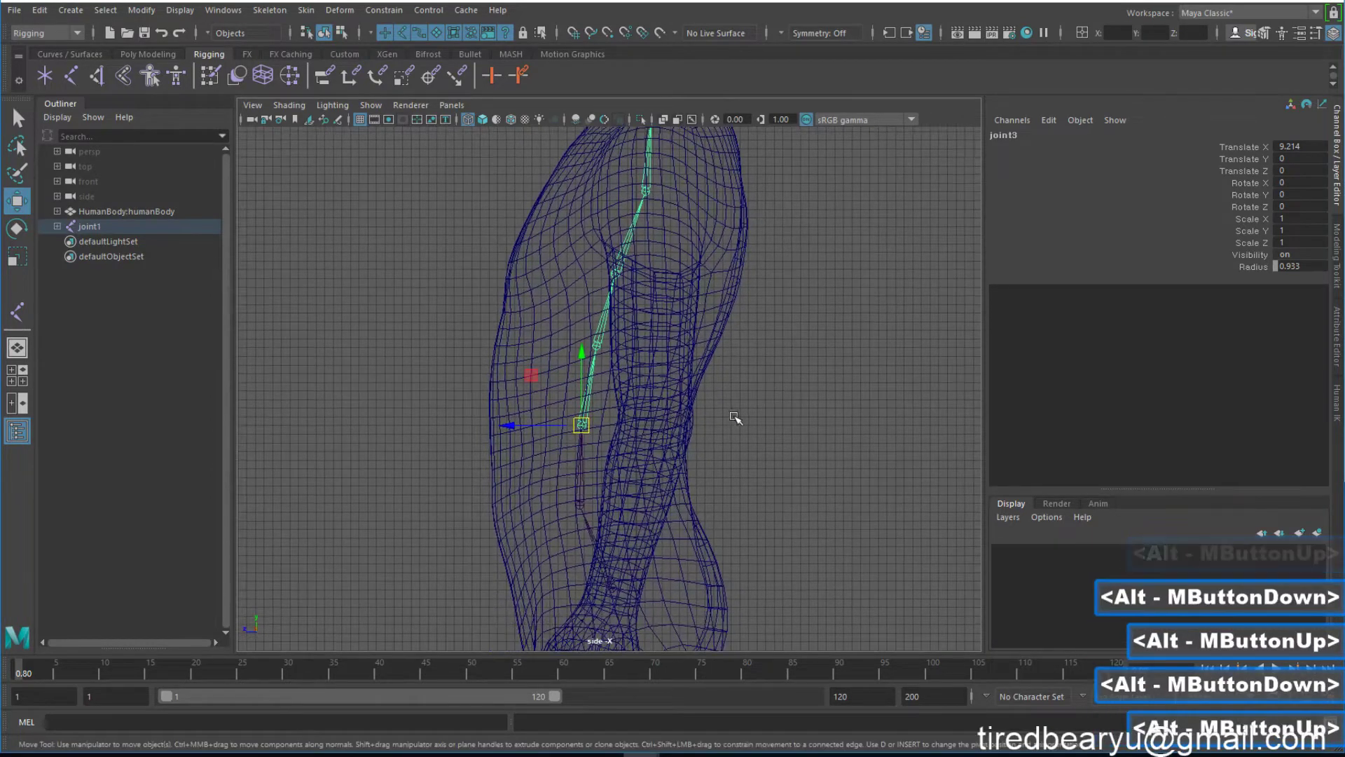
left_click(735, 418)
left_click_drag(551, 443, 602, 465)
middle_click_drag(667, 489, 585, 400, "alt")
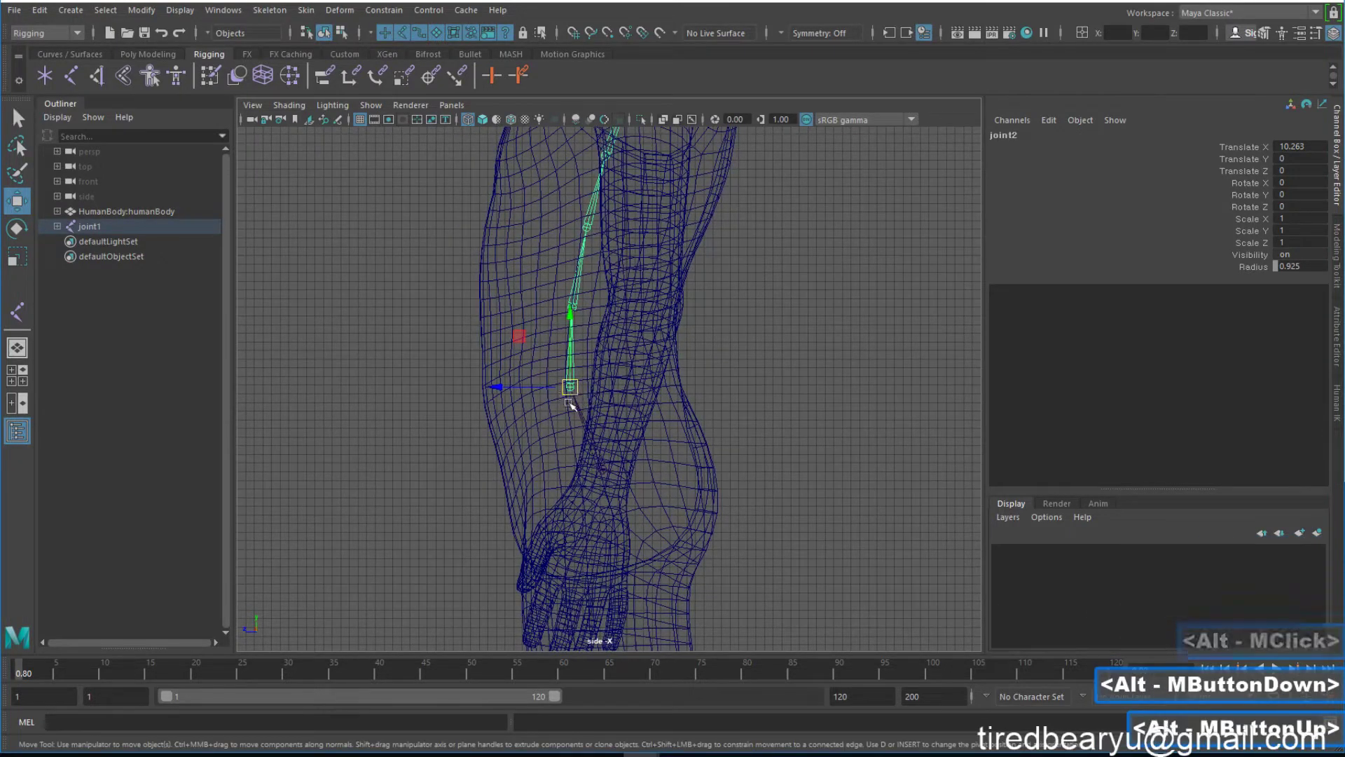
key("Insert")
left_click_drag(570, 337, 580, 313)
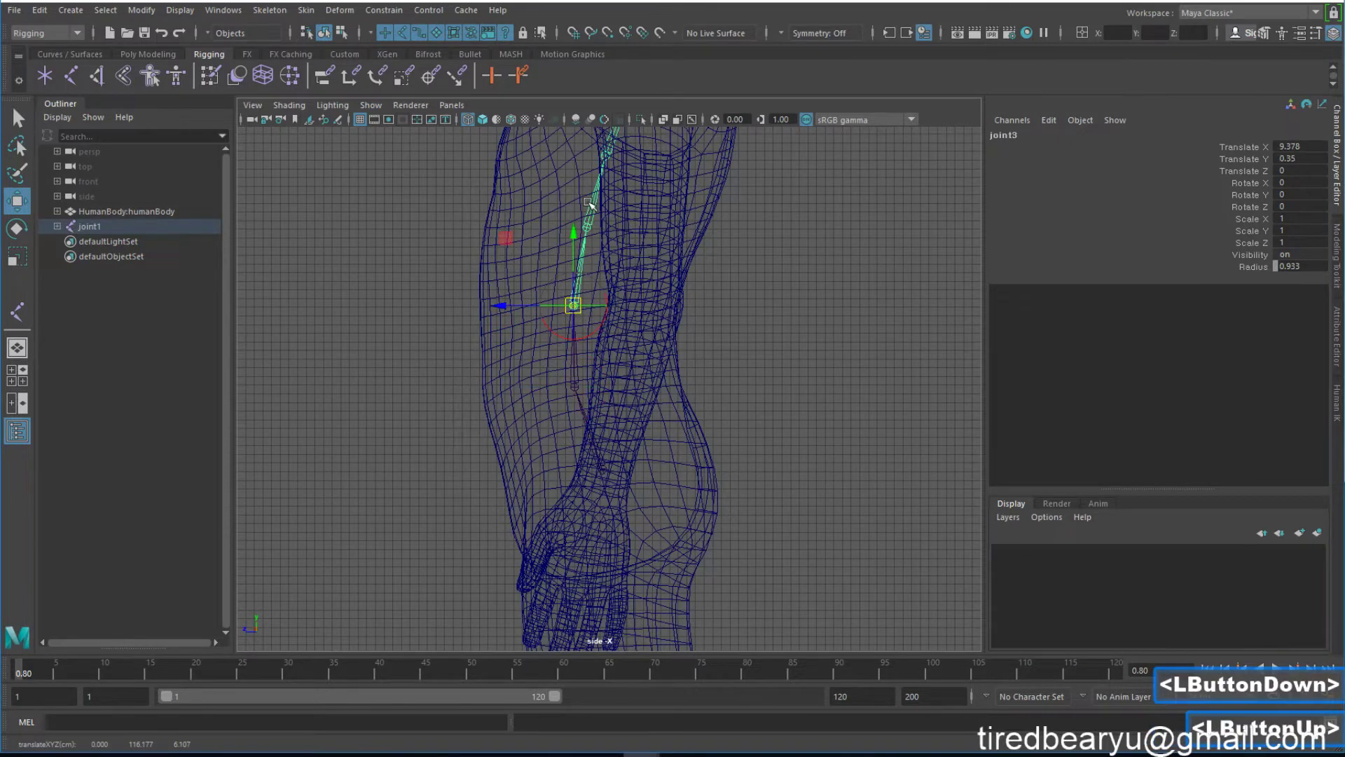
Nudge the pivots of the fourth and fifth spine joints slightly upward to smooth the curve through the chest.
middle_click_drag(590, 204, 543, 270, "alt")
left_click(544, 365)
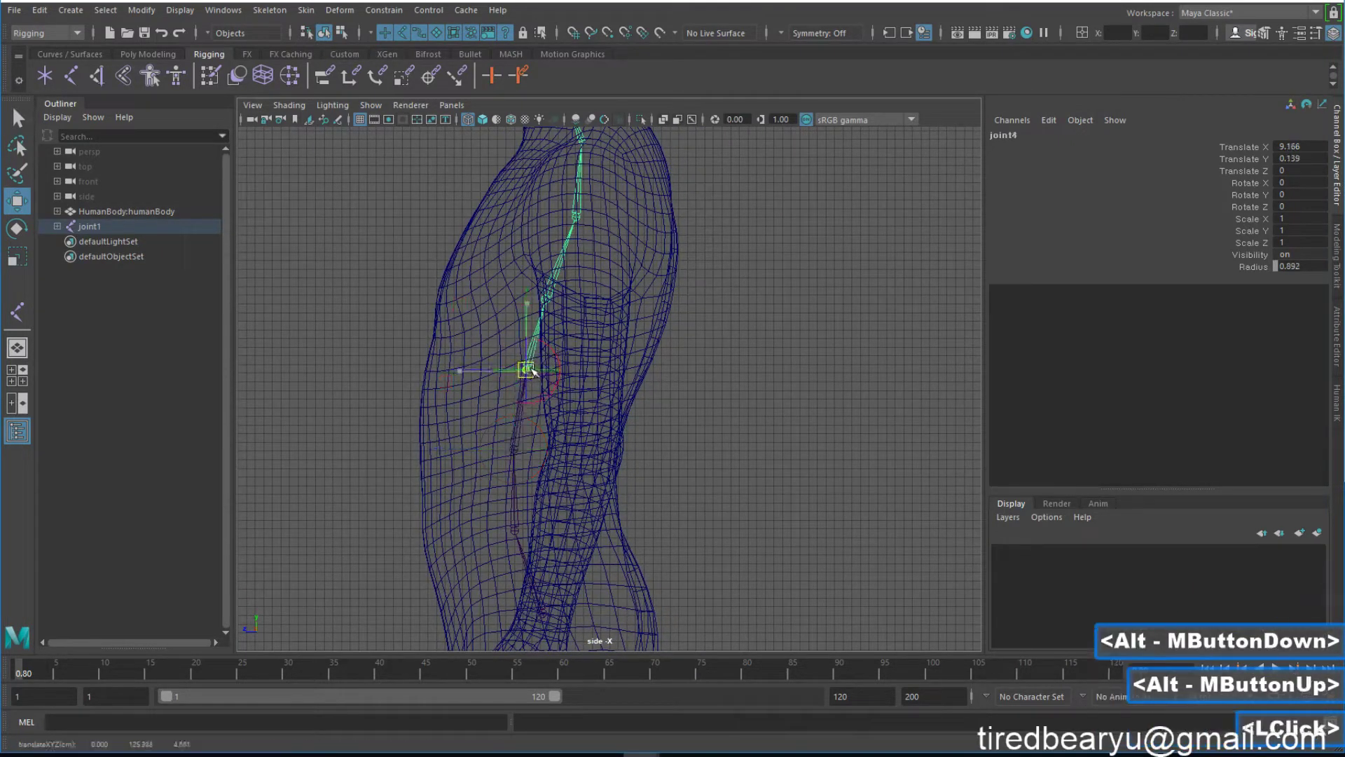
left_click_drag(531, 369, 529, 363)
left_click(581, 282)
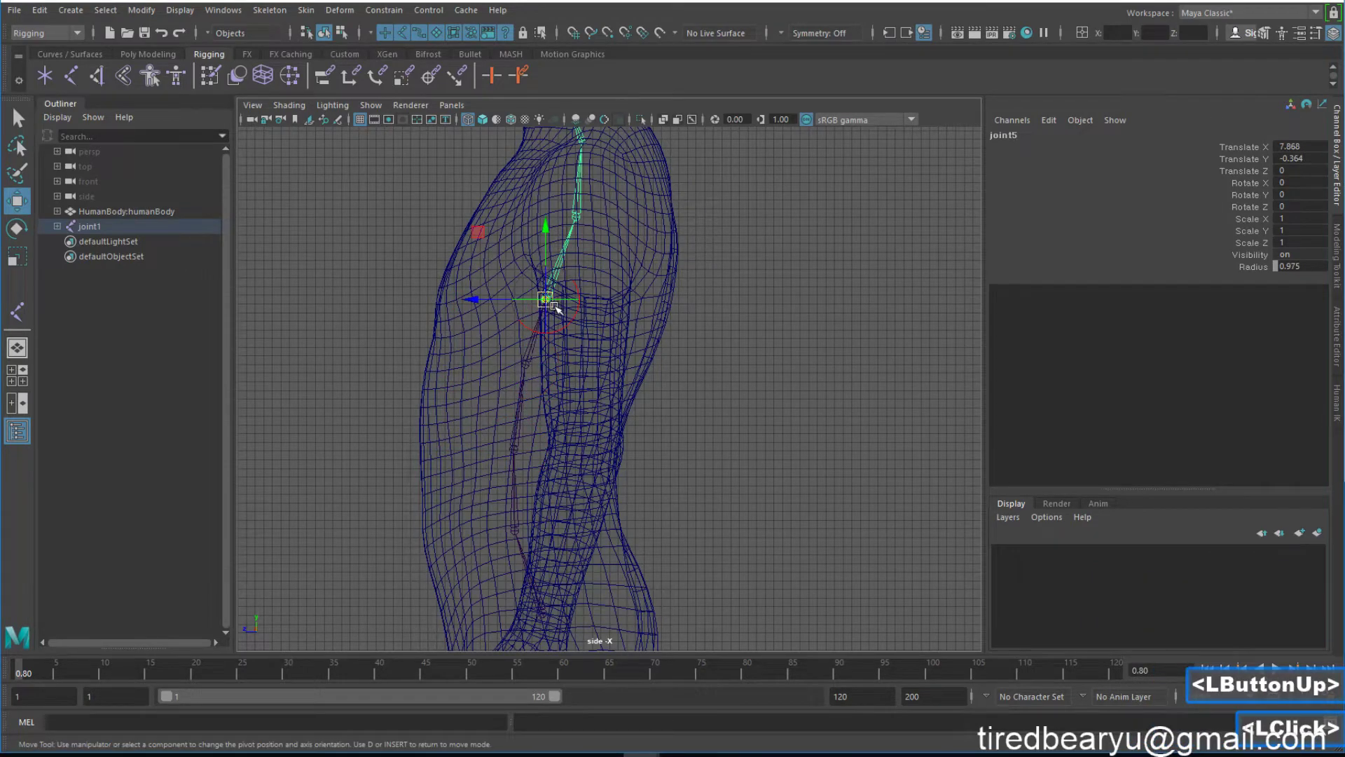
left_click_drag(553, 306, 559, 291)
Reposition the mid-shoulder and neck joints by their pivots to follow the spine curve, and leave pivot editing.
left_click(579, 217)
middle_click_drag(579, 216, 567, 303, "alt")
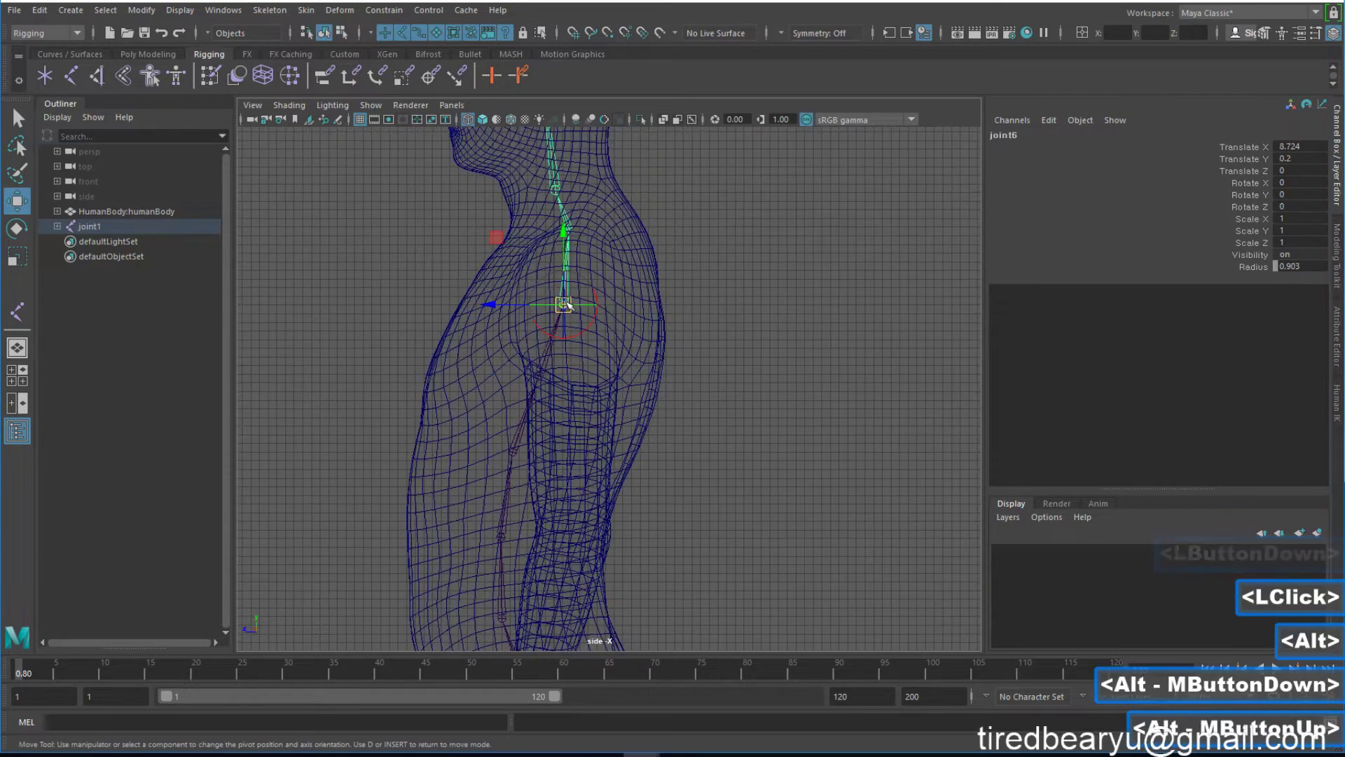
left_click_drag(567, 304, 573, 291)
middle_click_drag(573, 312, 574, 393, "alt")
left_click_drag(532, 319, 581, 264)
left_click(554, 270)
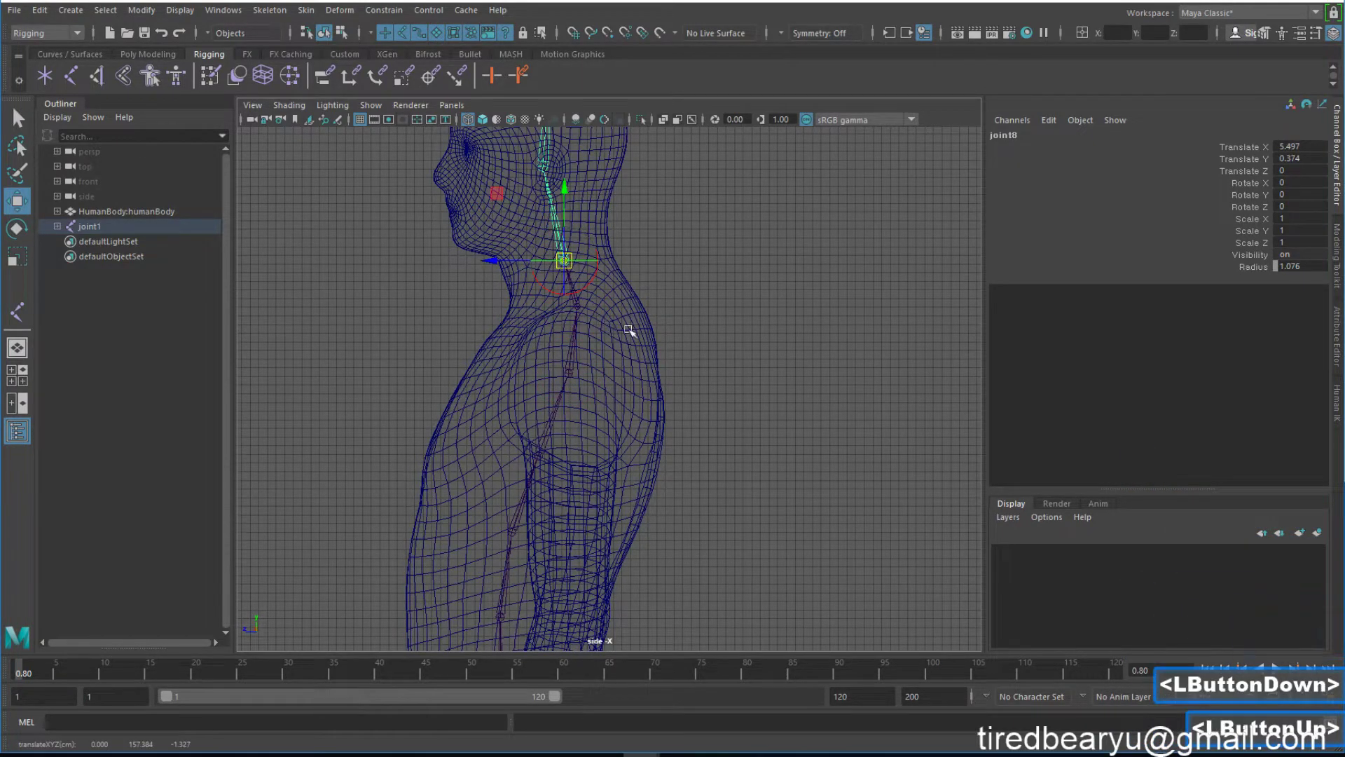
key("Insert")
left_click(440, 232)
left_click_drag(440, 231, 783, 391)
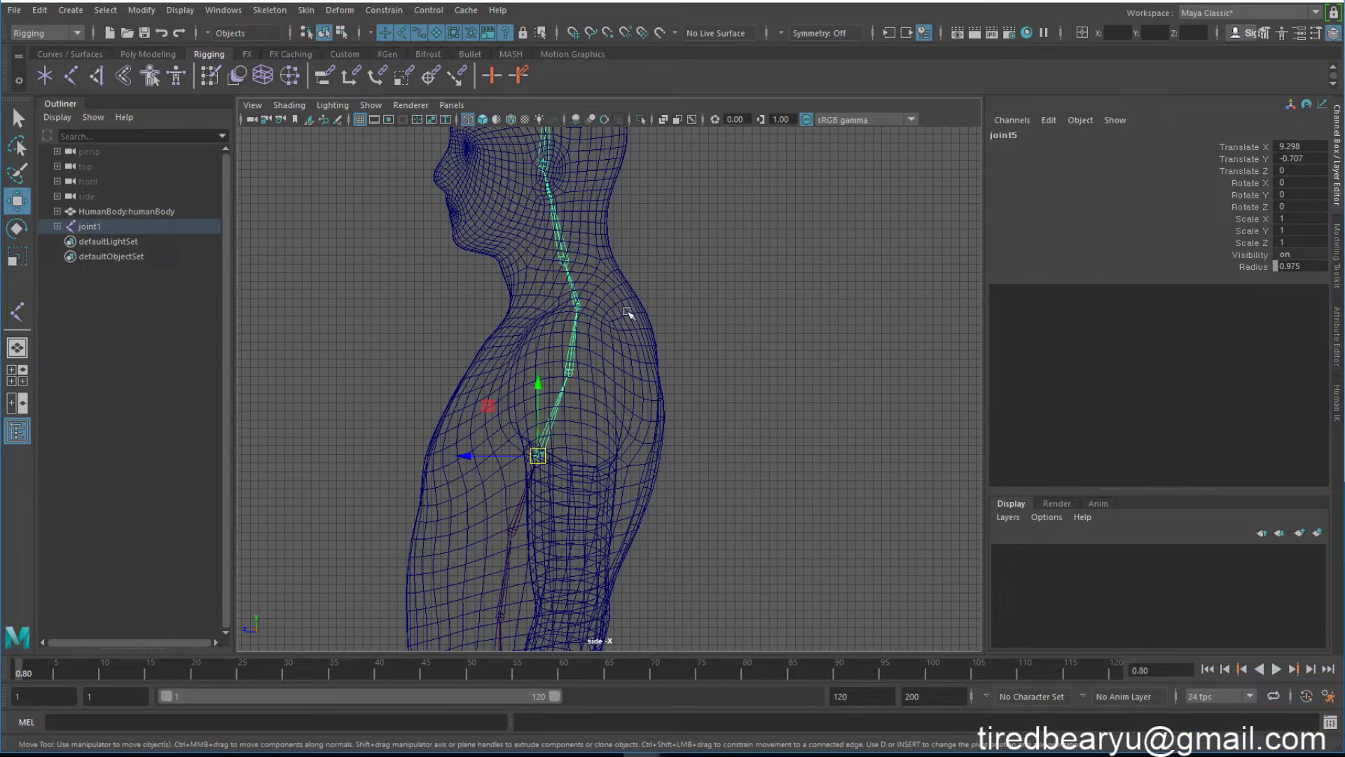
Expand the full joint hierarchy below the pelvis joint and rename the pelvis joint as root.
middle_click_drag(671, 449, 691, 228, "alt")
right_click_drag(753, 342, 565, 441, "alt")
left_click_drag(561, 444, 622, 524)
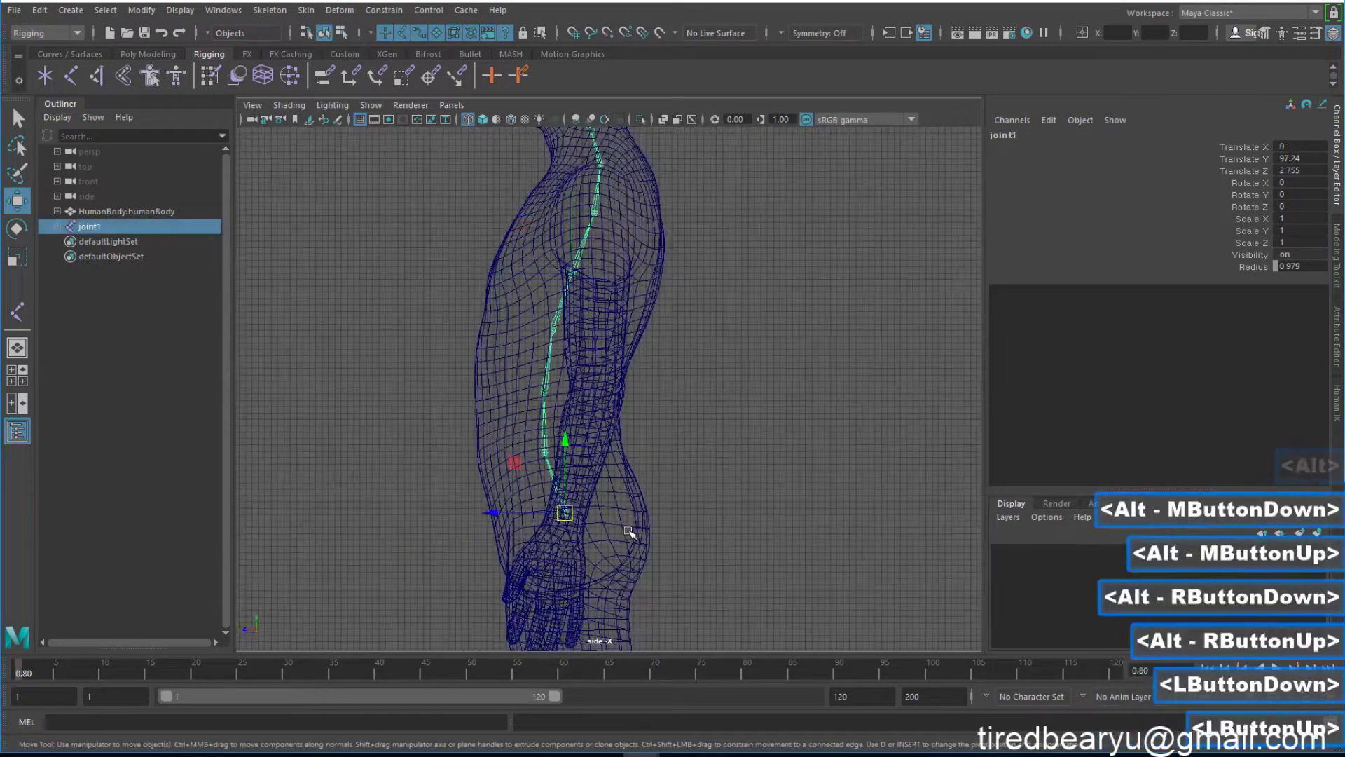
left_click(57, 227, "shift")
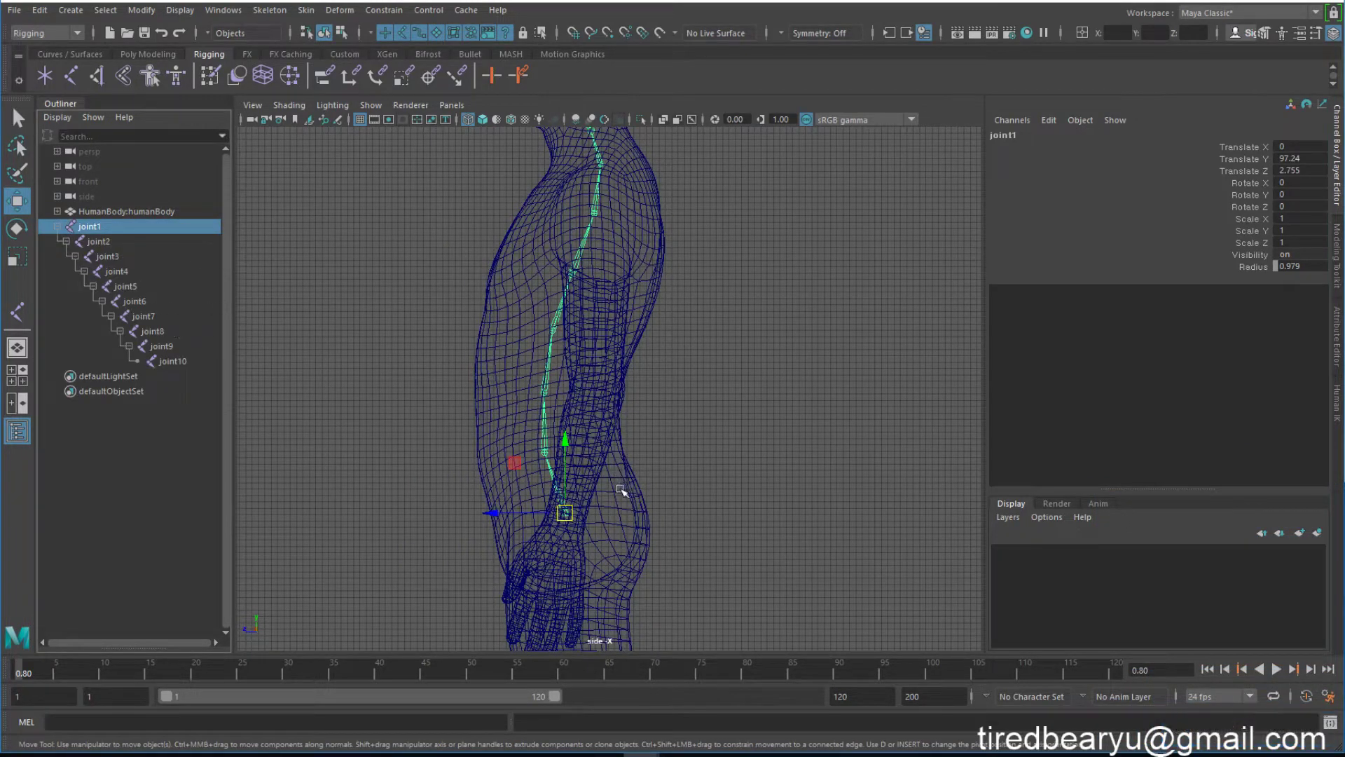
double_click(93, 227)
type("root")
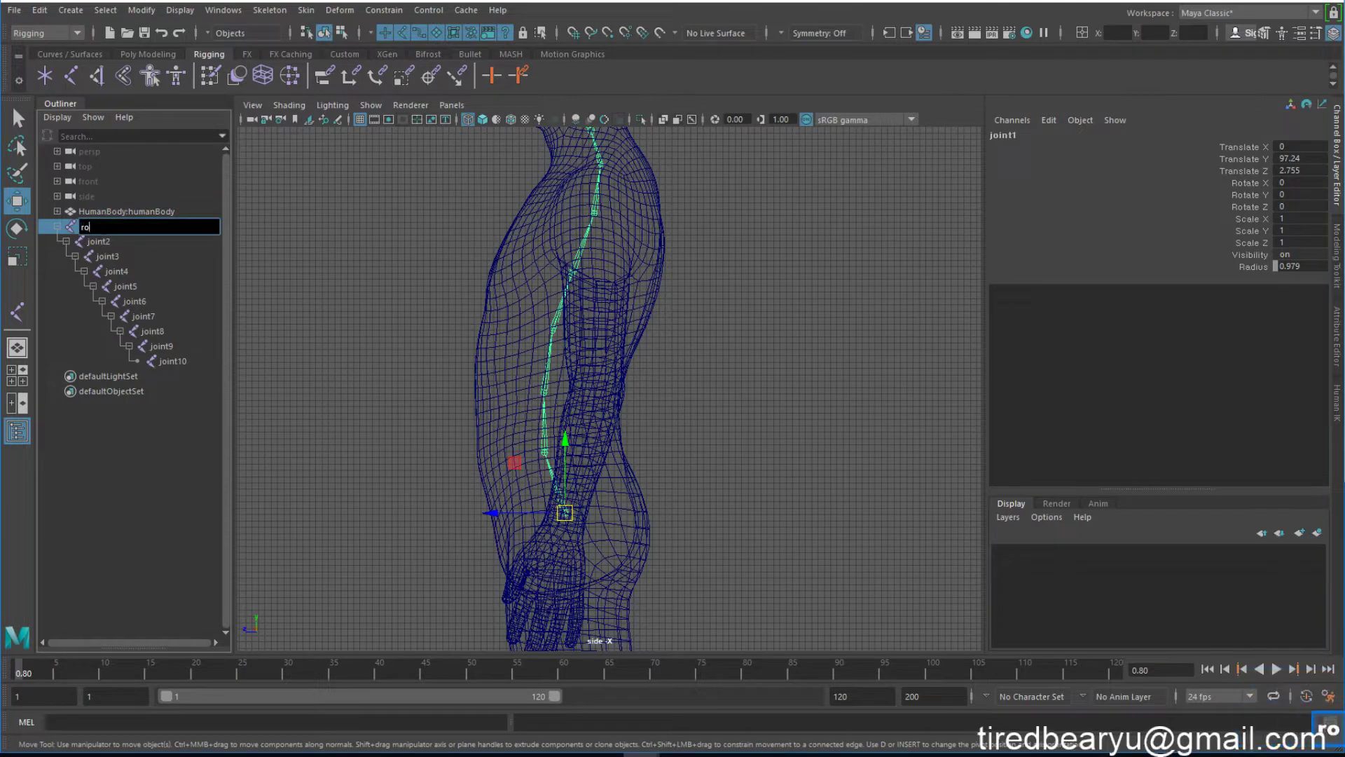
key("Return")
Rename the first joint above the root as spline1.
double_click(99, 241)
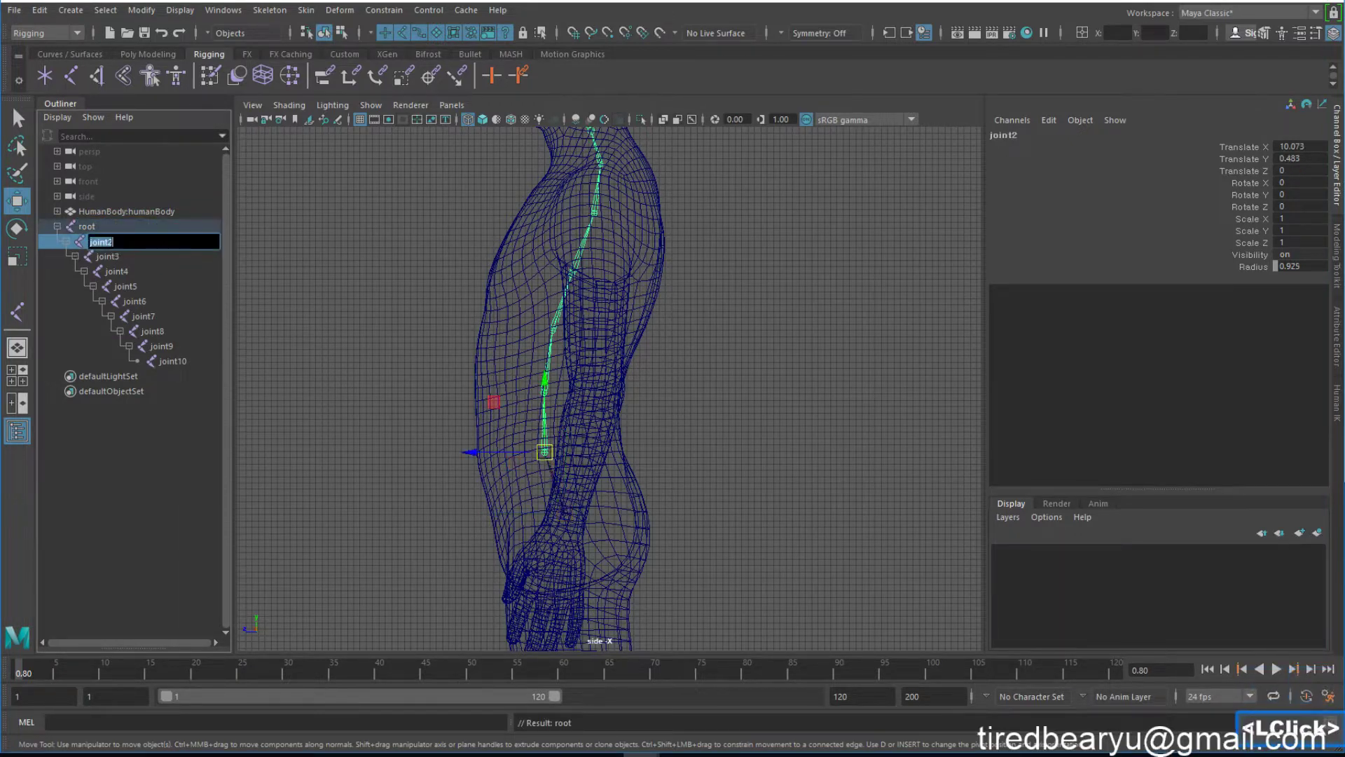
type("sli")
key("BackSpace")
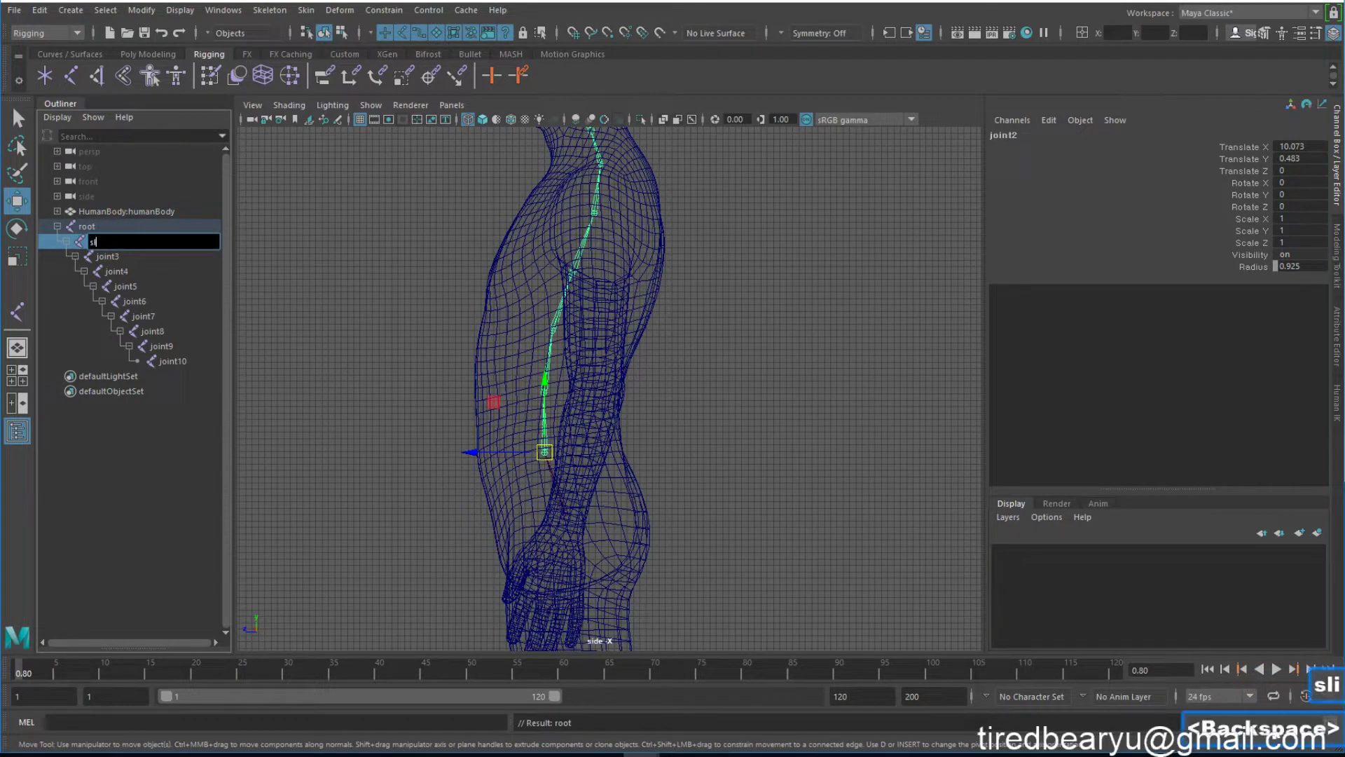
type("p")
key("BackSpace")
key("BackSpace")
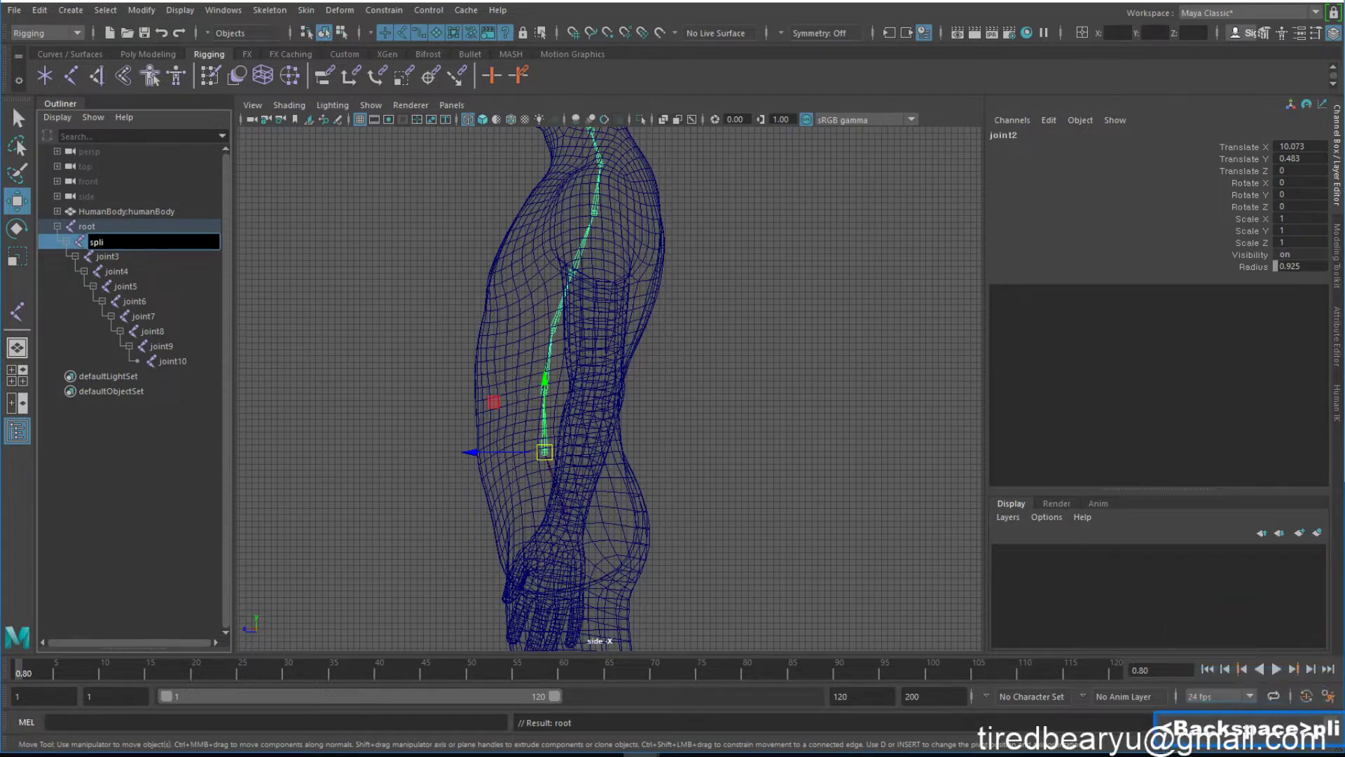
type("pline1")
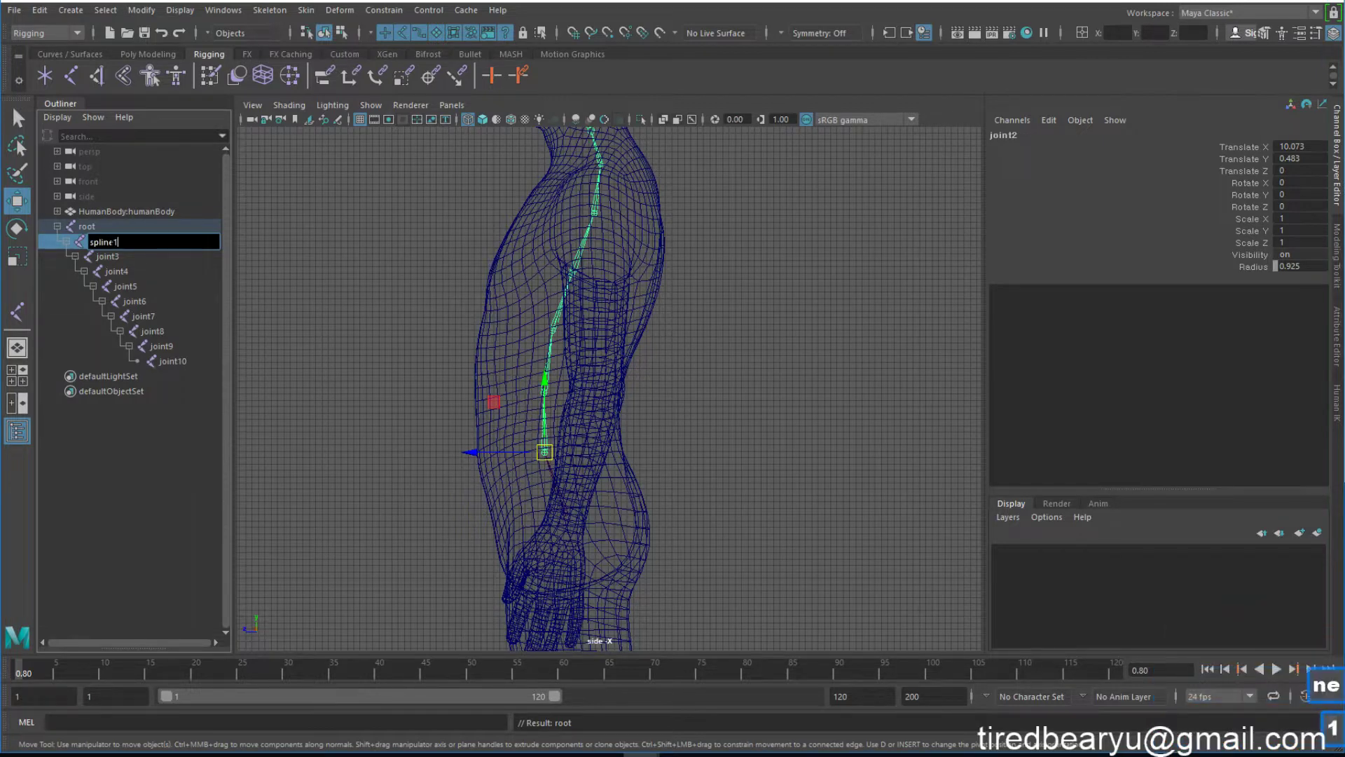
Rename the second spine joint, directly below spline1 in the hierarchy, as spline2.
left_click(124, 255)
double_click(124, 255)
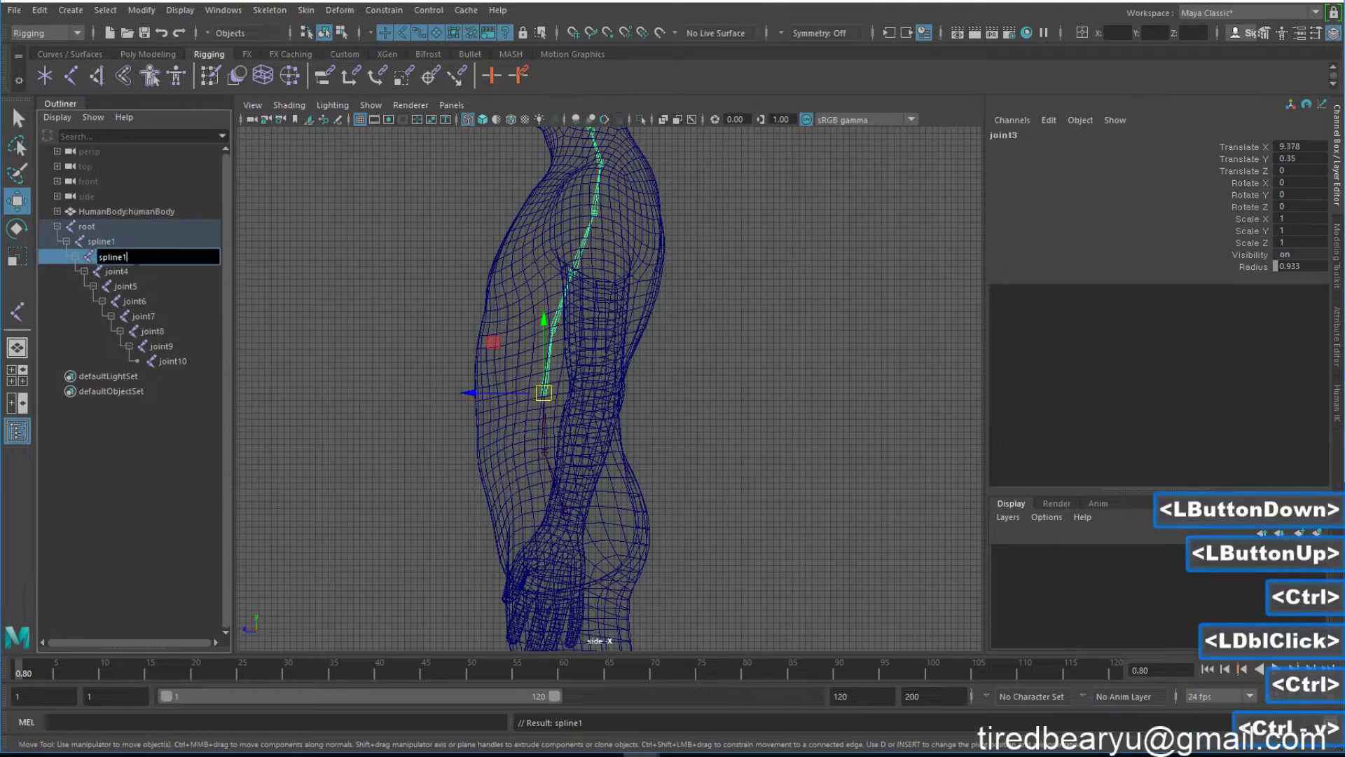
type("spline1")
key("Insert")
key("BackSpace")
type("2")
key("Return")
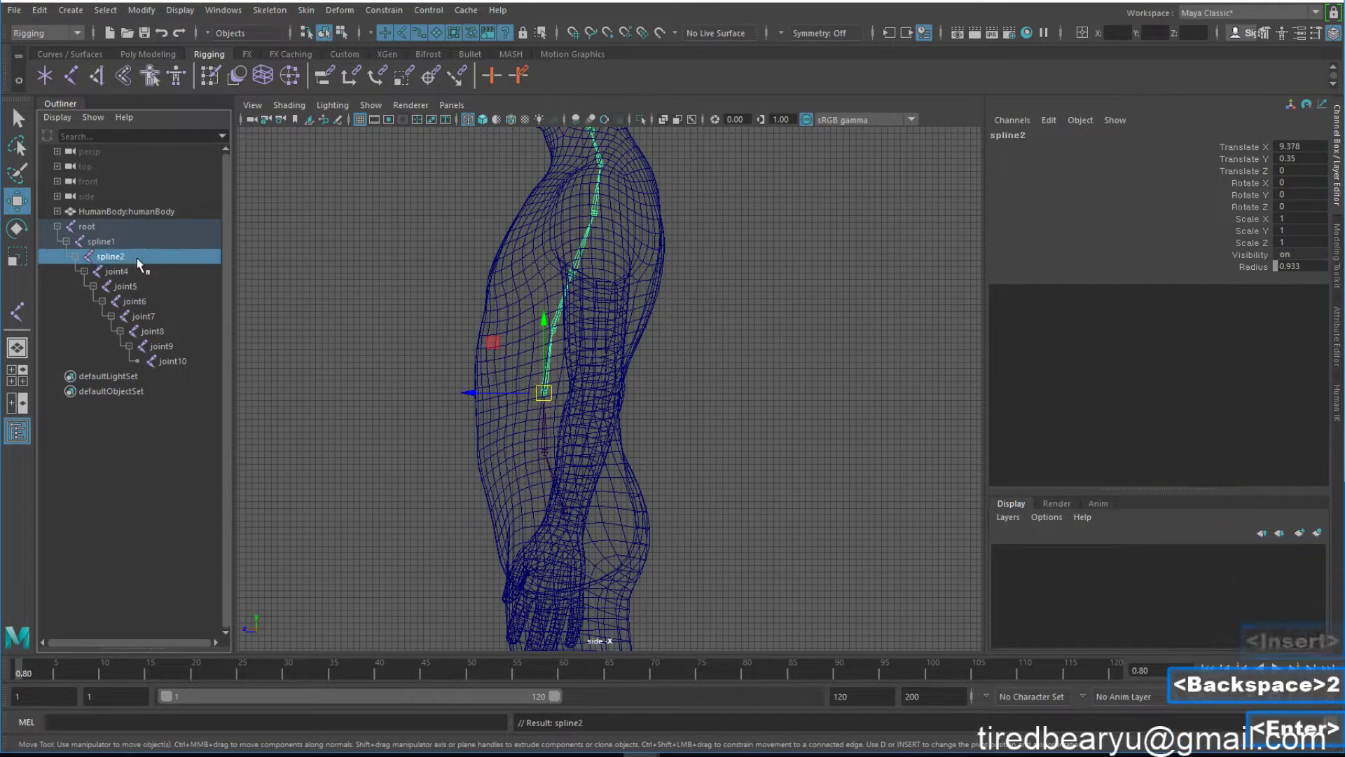
Rename the third spine joint, the child of spline2, as spline3.
left_click(149, 272)
double_click(149, 272)
type("spline2")
key("BackSpace")
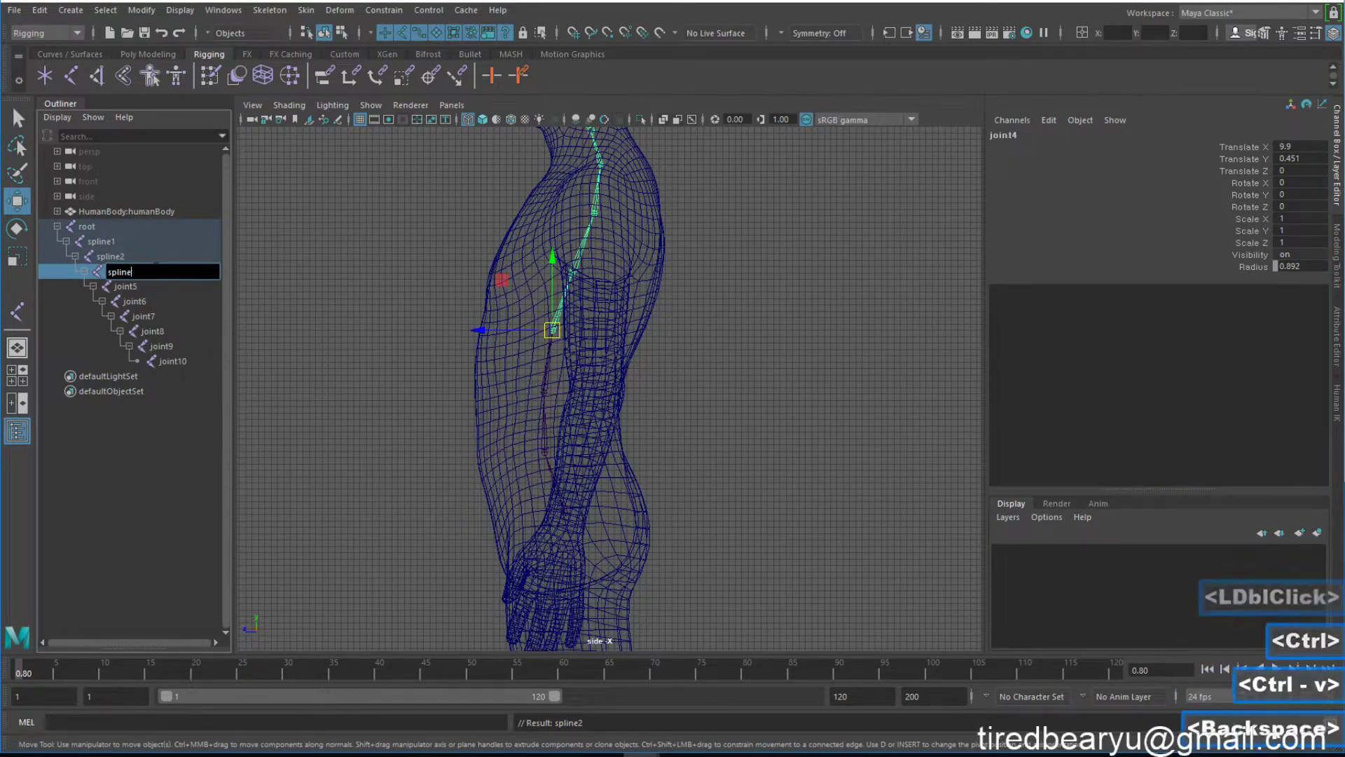
type("3")
key("Return")
Rename the fourth spine joint, the child of spline3, as spline4.
left_click(174, 287)
double_click(174, 286)
type("spline1")
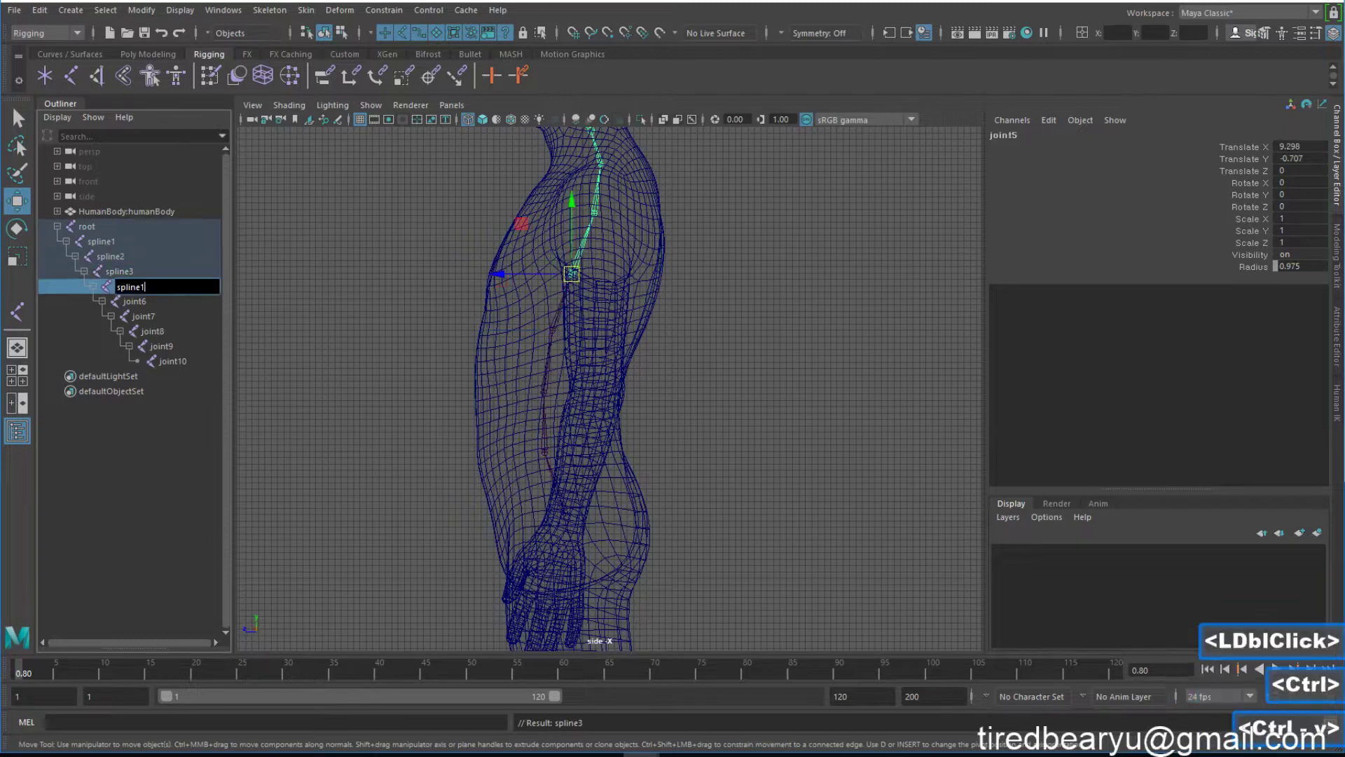
key("BackSpace")
type("4")
key("Return")
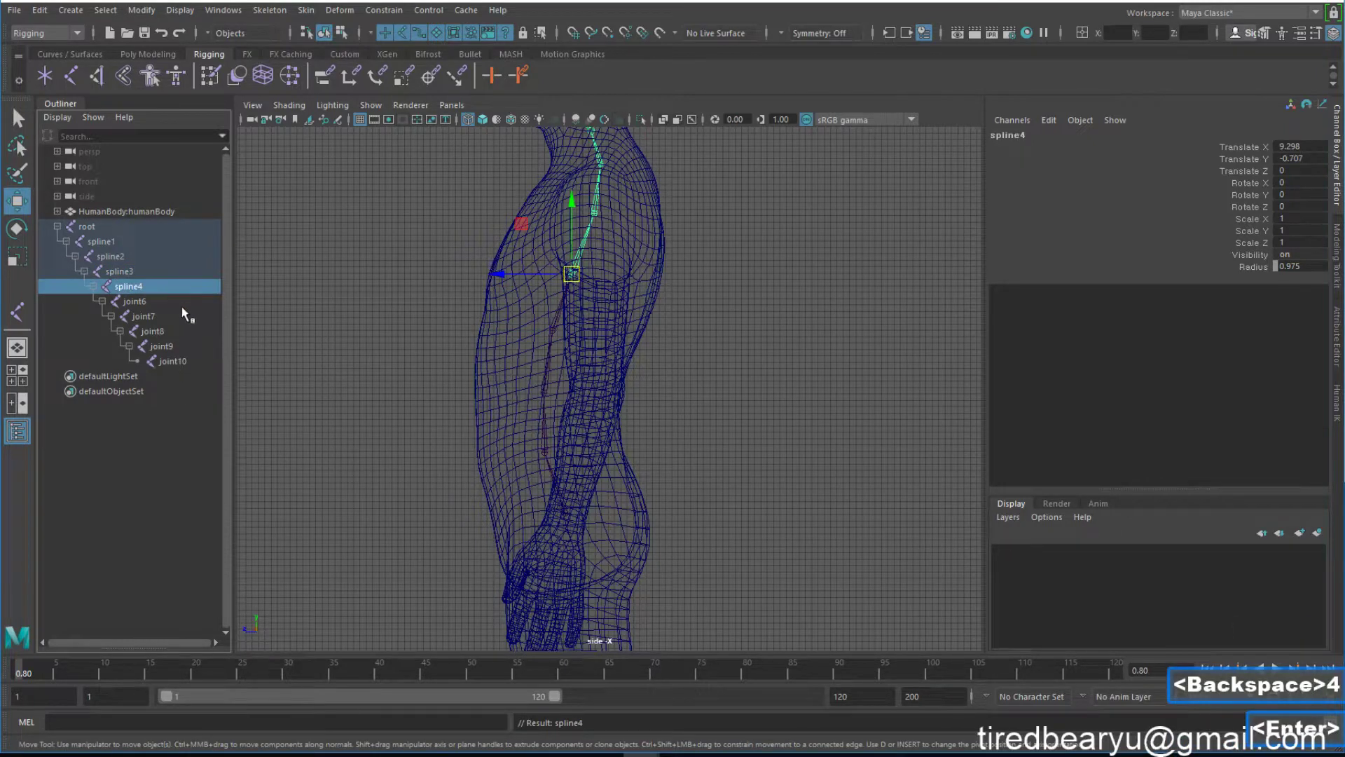
Rename the fifth spine joint, the child of spline4, as spline5.
double_click(155, 301)
type("spline1")
key("BackSpace")
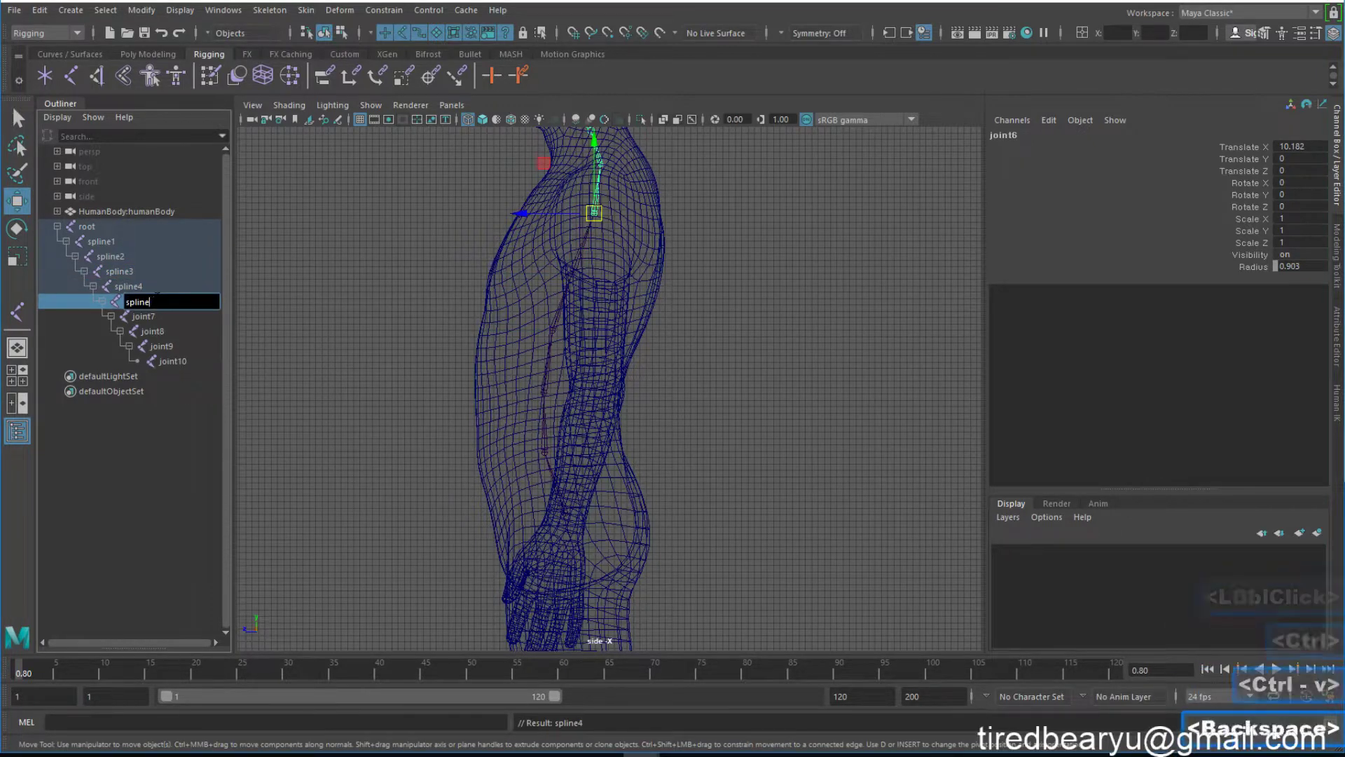
type("5")
key("Return")
Rename the sixth spine joint, the child of spline5, as spline6.
double_click(158, 313)
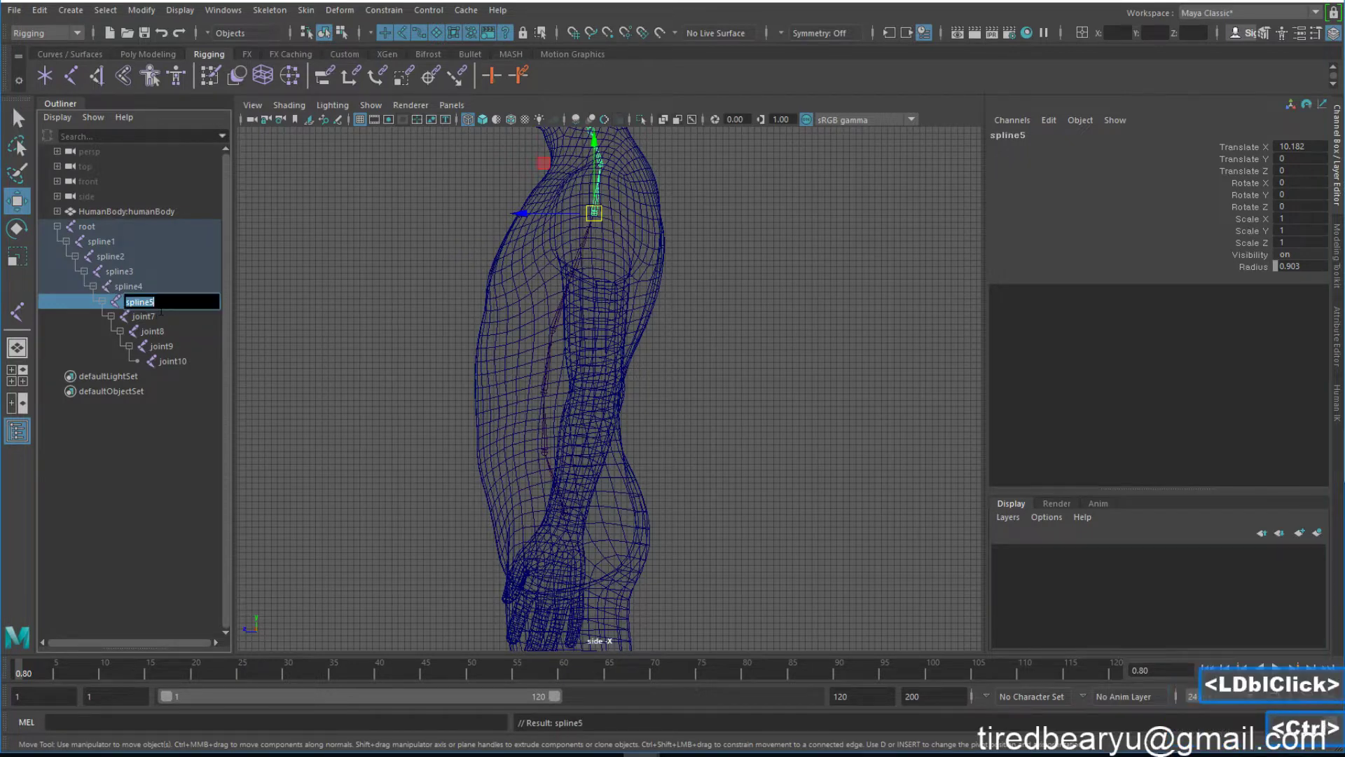
type("spline1")
key("BackSpace")
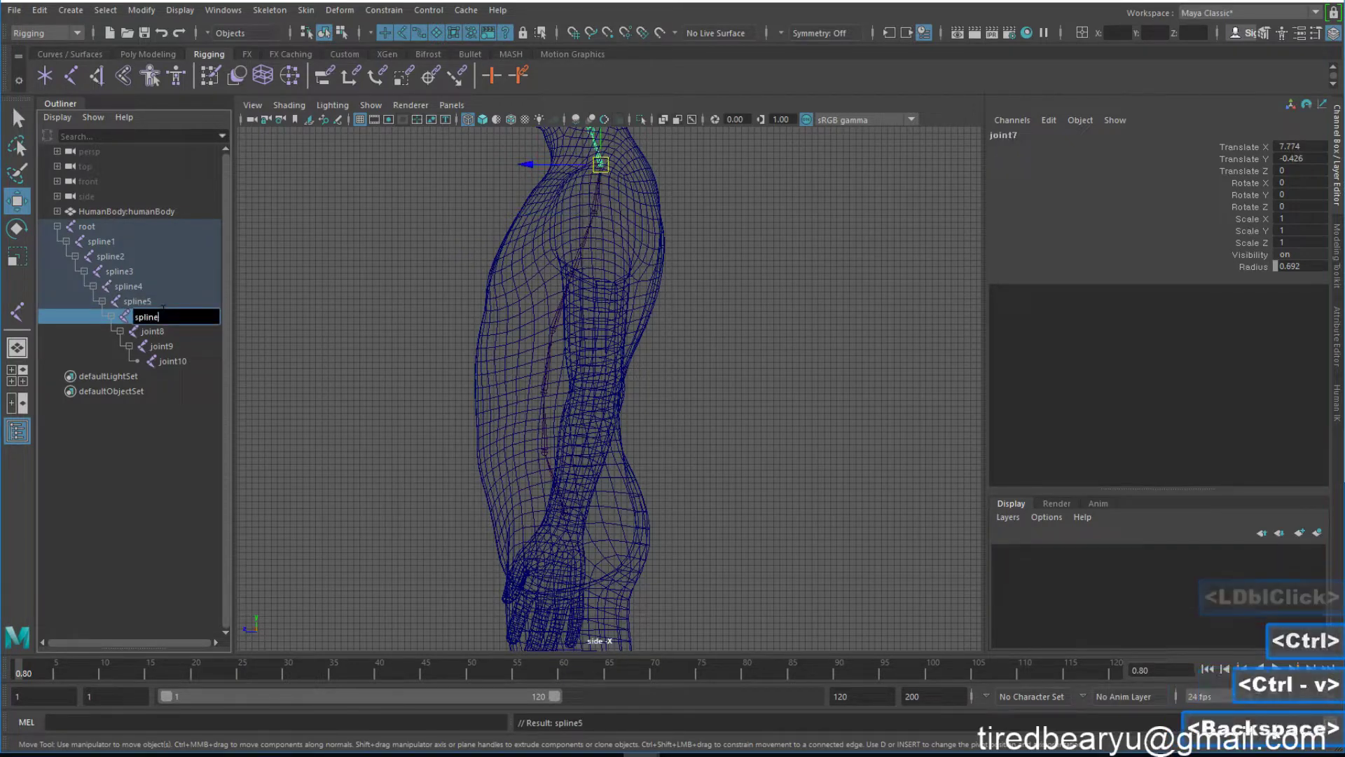
type("6")
key("Return")
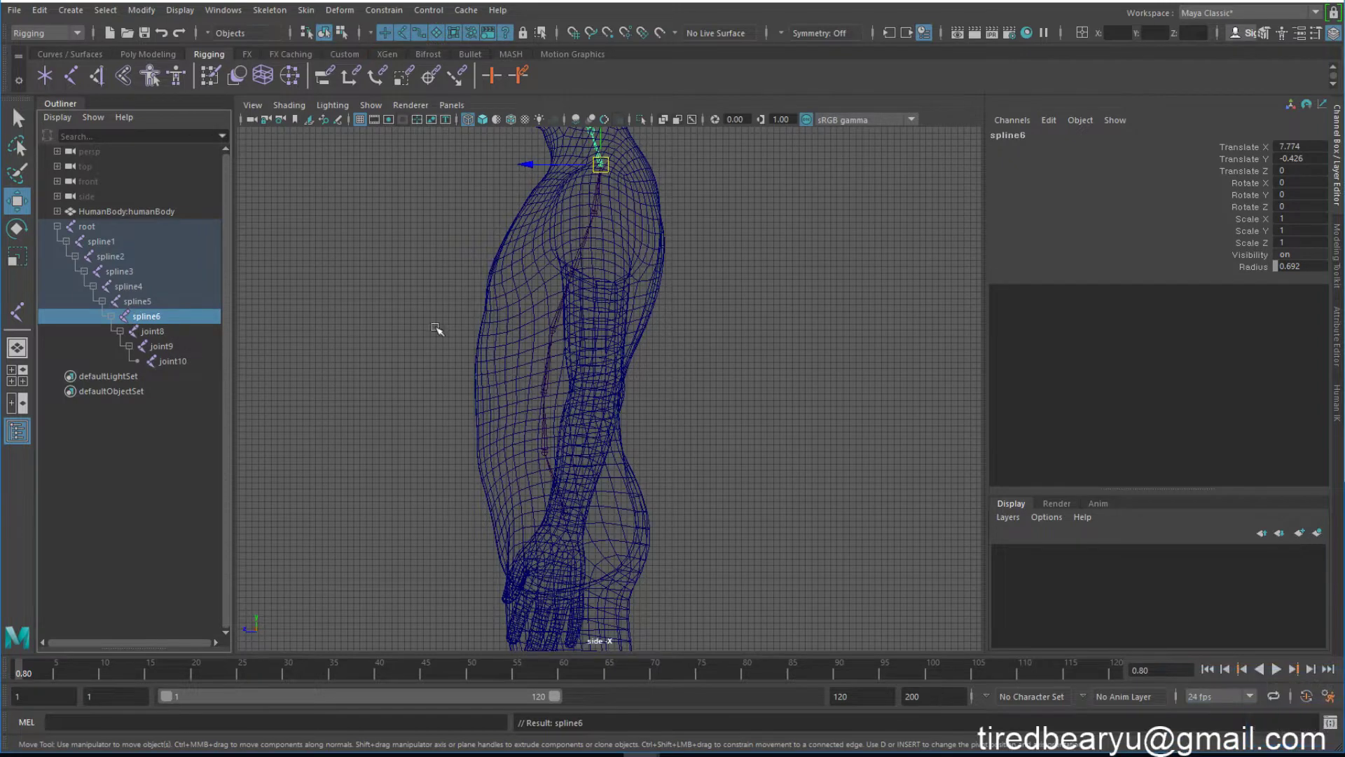
Rename the joint at the neck, the child of spline6, as neck.
middle_click_drag(529, 292, 534, 434, "alt")
double_click(154, 332)
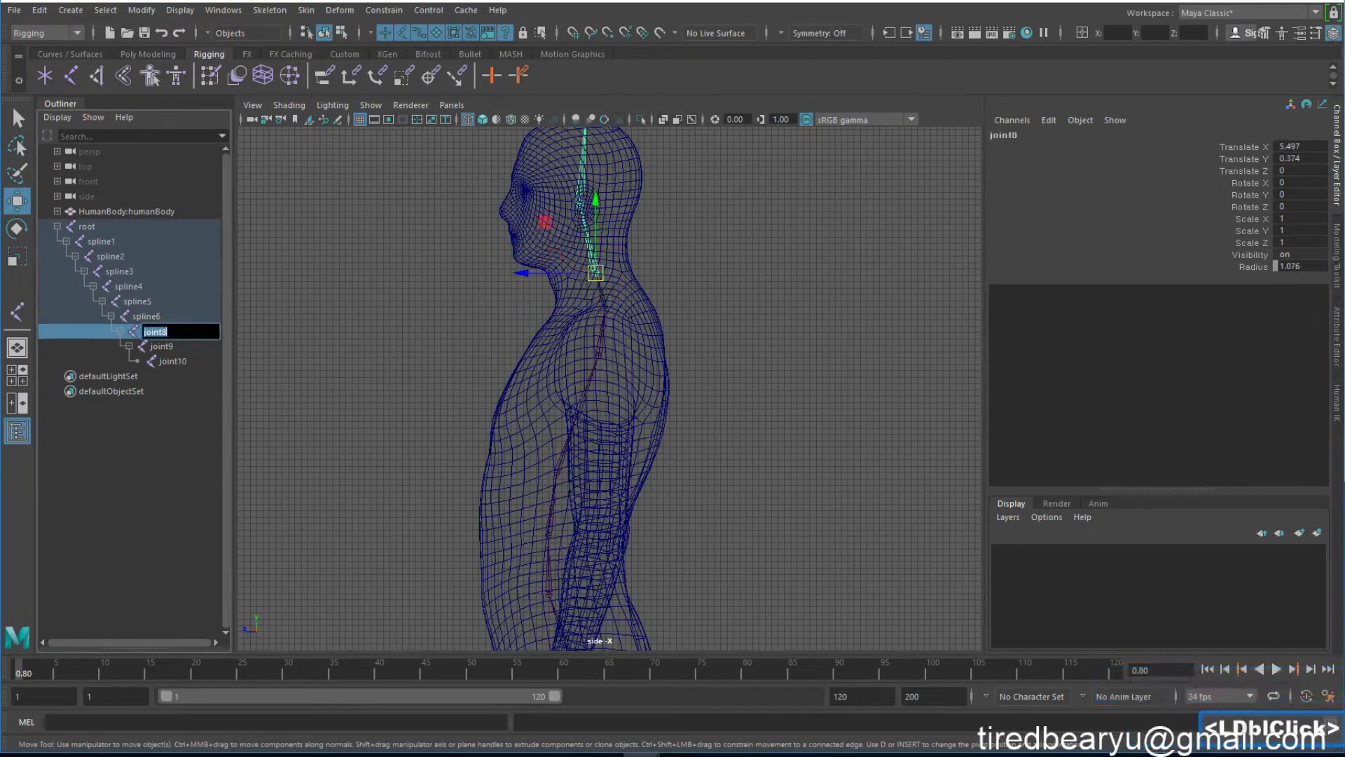
key("BackSpace")
type("nek")
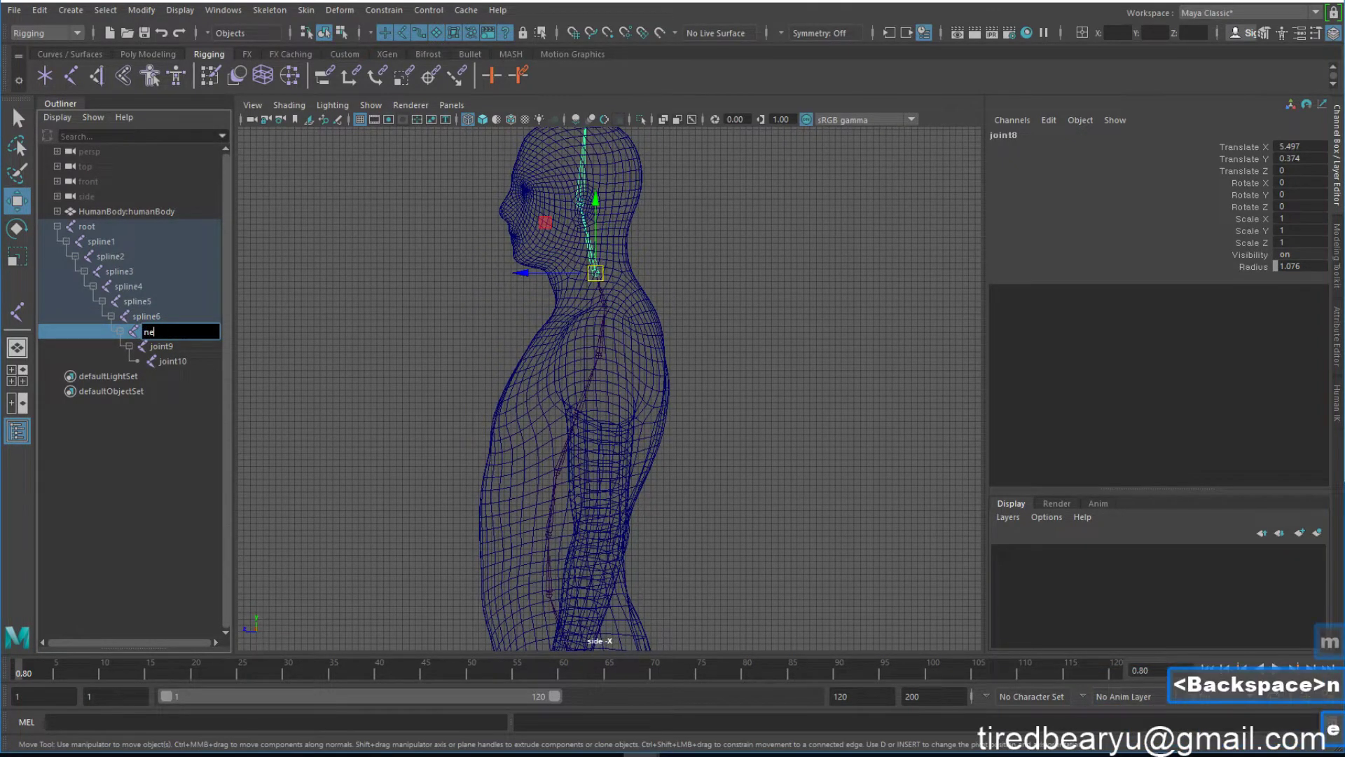
key("BackSpace")
type("ck")
key("Return")
Rename the joint inside the skull, the child of neck, as head.
double_click(182, 344)
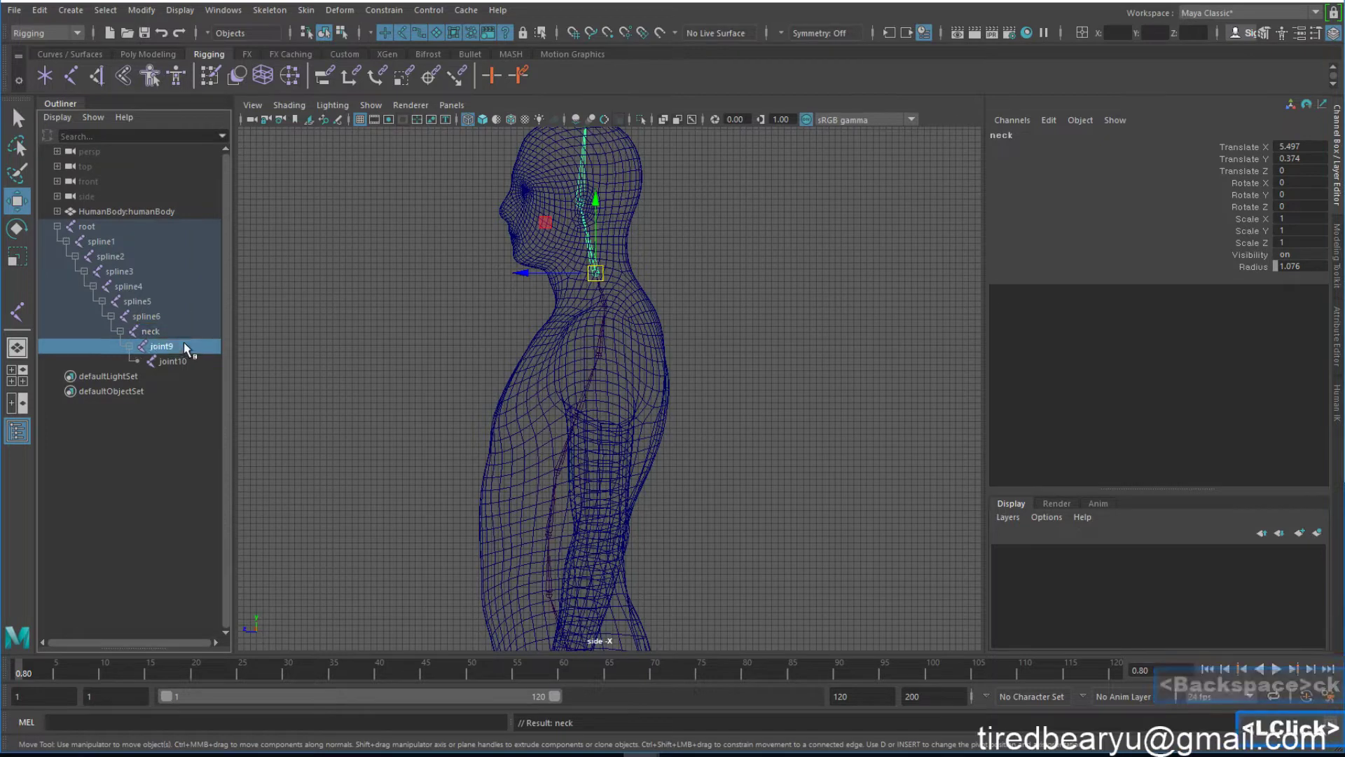
type("hjea")
key("BackSpace")
key("BackSpace")
key("BackSpace")
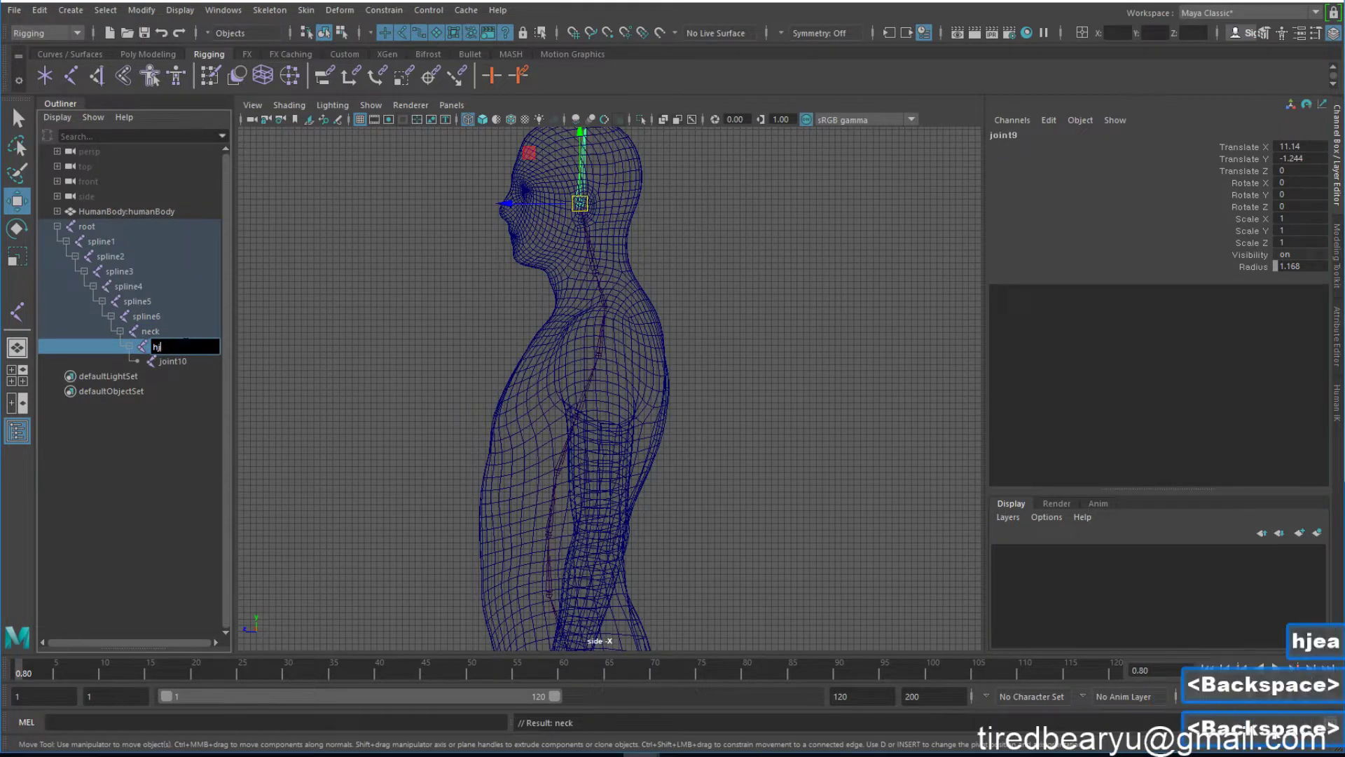
type("ead")
key("Return")
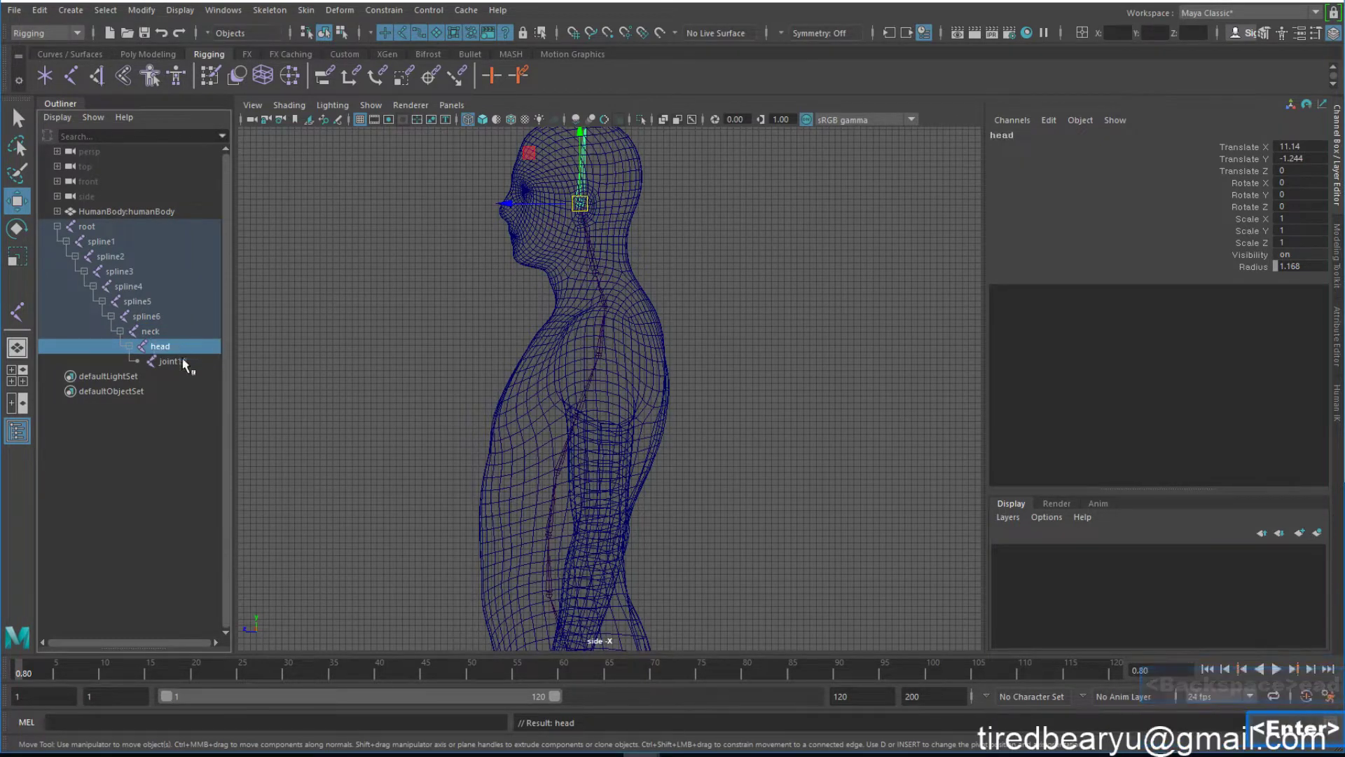
Rename the last joint of the chain, at the crown of the head, as head_end.
double_click(173, 360)
type("head")
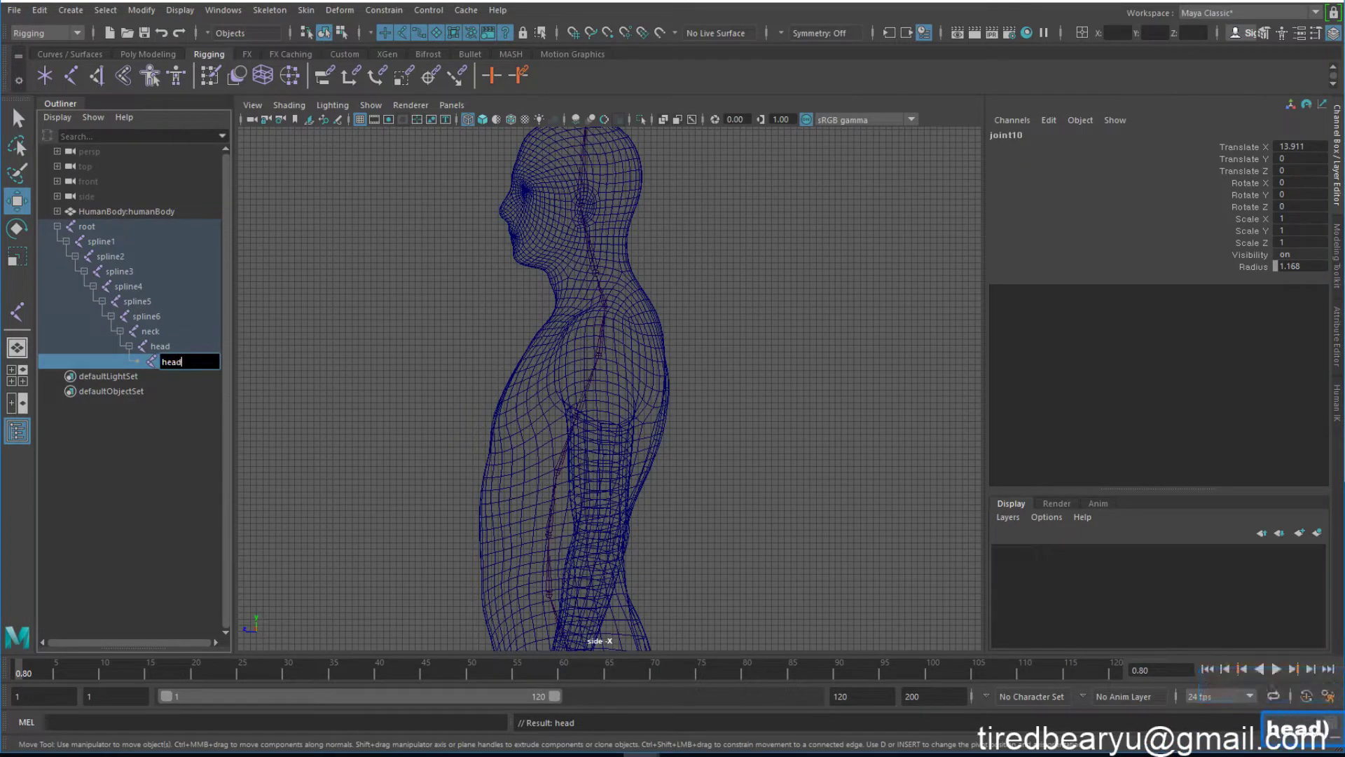
type(")_")
key("BackSpace")
type("en")
key("BackSpace")
key("BackSpace")
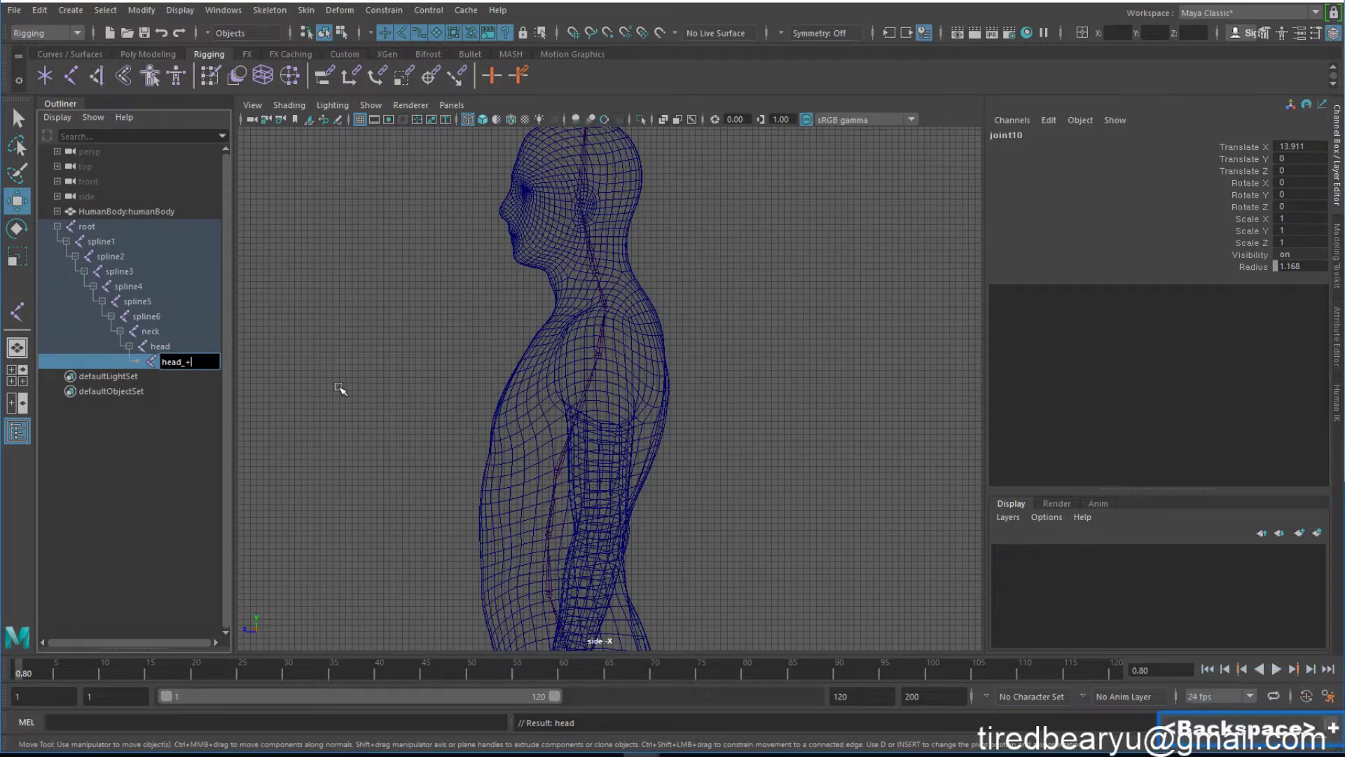
type("_end")
key("Return")
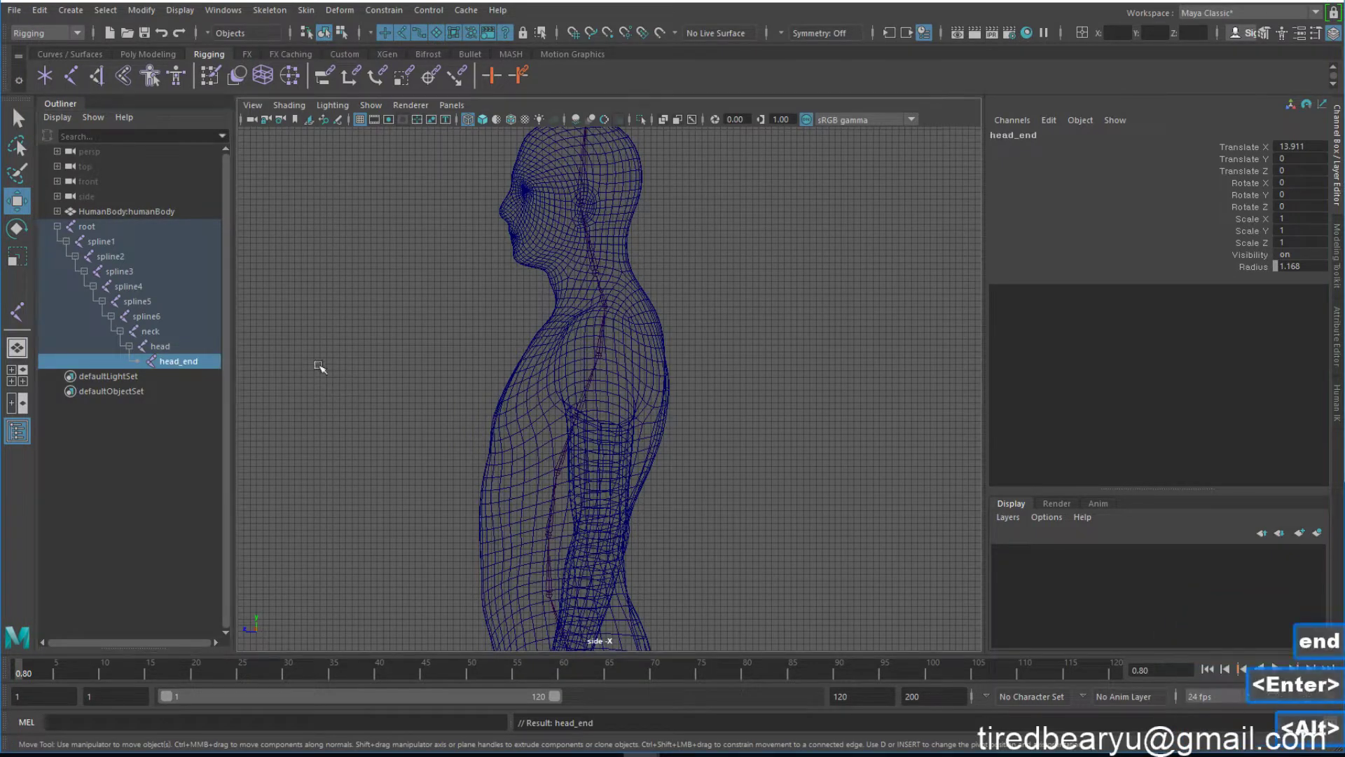
Select the root joint together with the spline1 to spline5 joints in the side view.
middle_click_drag(584, 210, 514, 364, "alt")
middle_click_drag(622, 441, 637, 397, "alt")
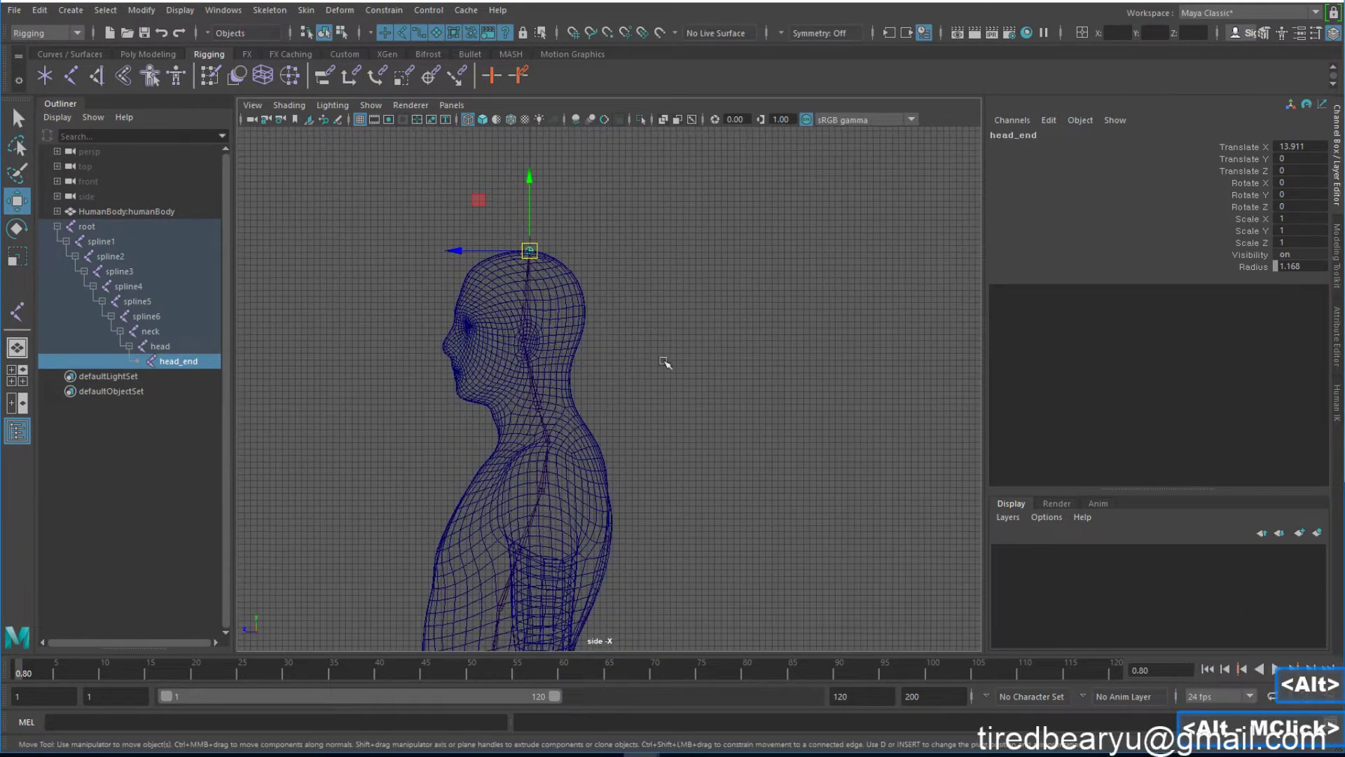
middle_click_drag(544, 549, 634, 344, "alt")
left_click_drag(508, 509, 708, 573)
middle_click_drag(709, 575, 693, 497, "alt")
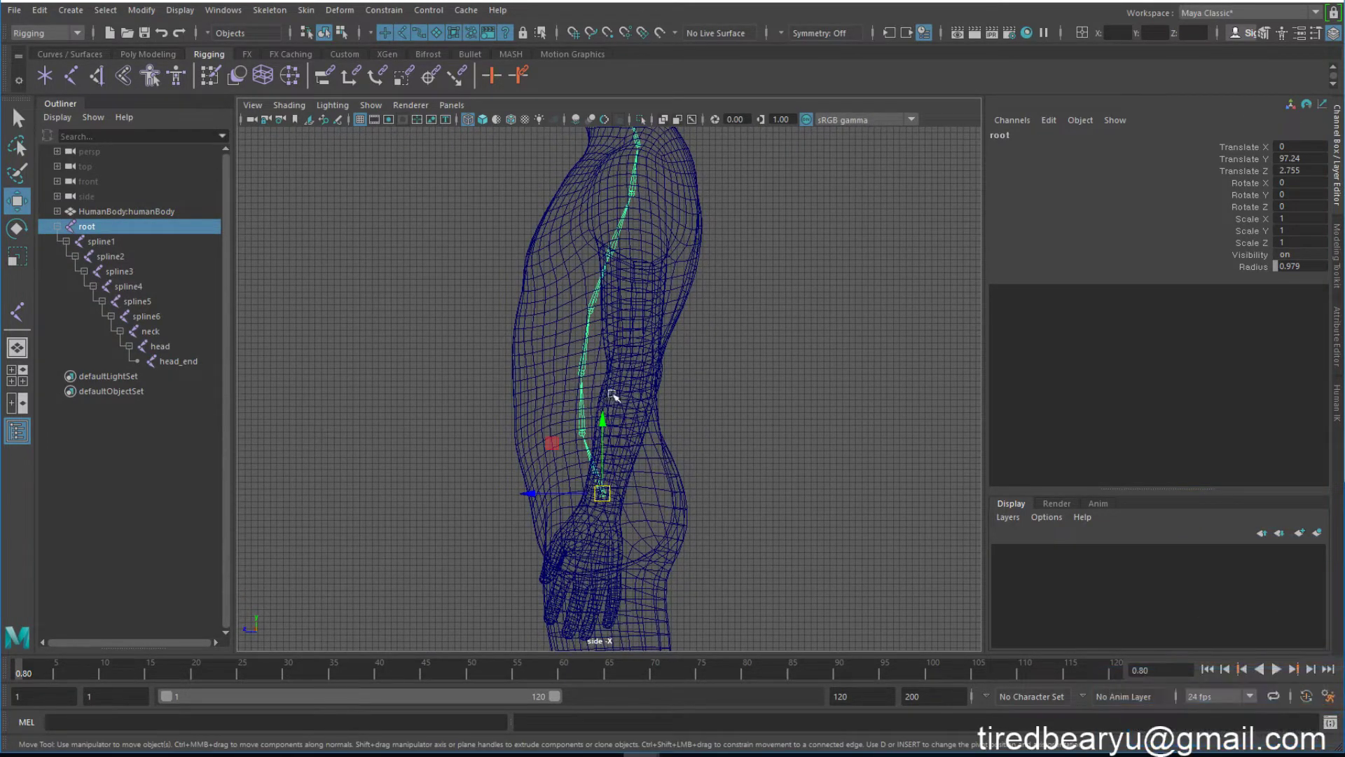
left_click(715, 442)
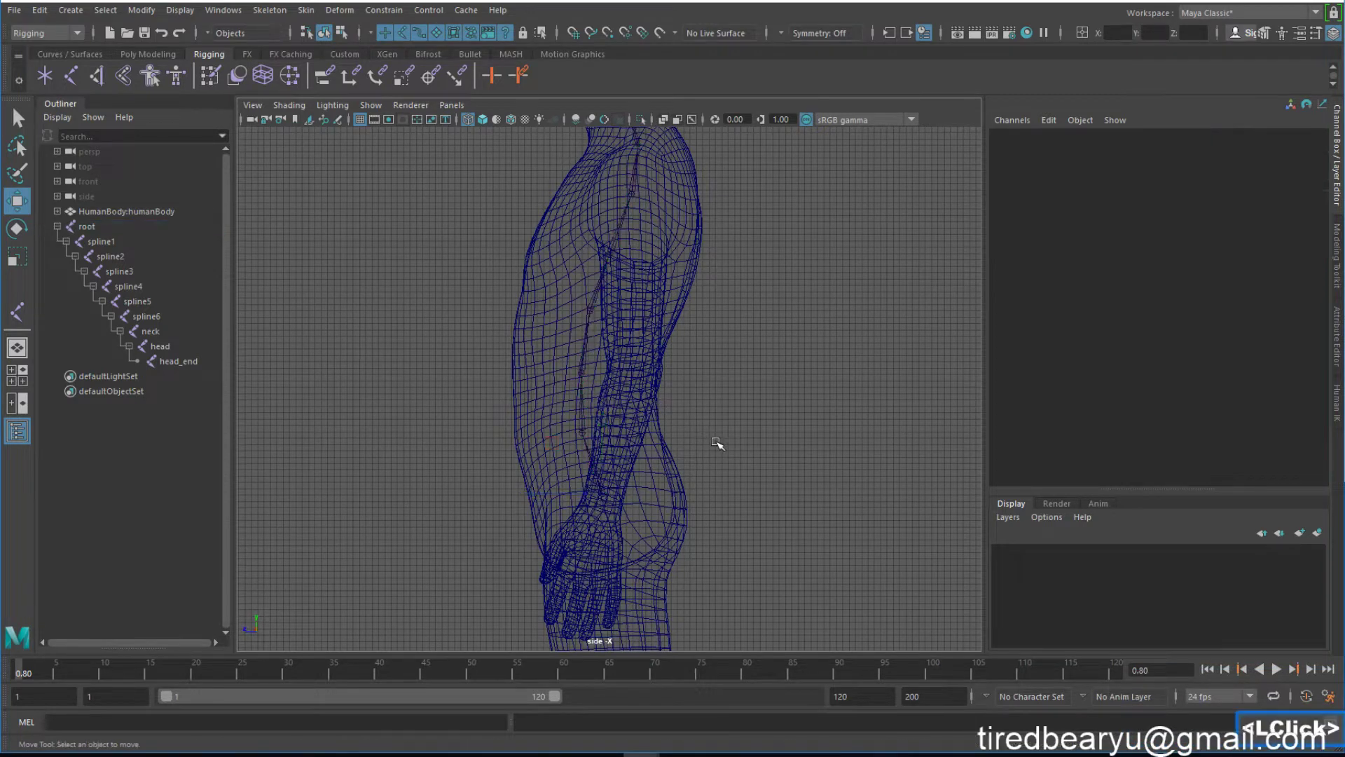
left_click(561, 474)
left_click(559, 416, "shift")
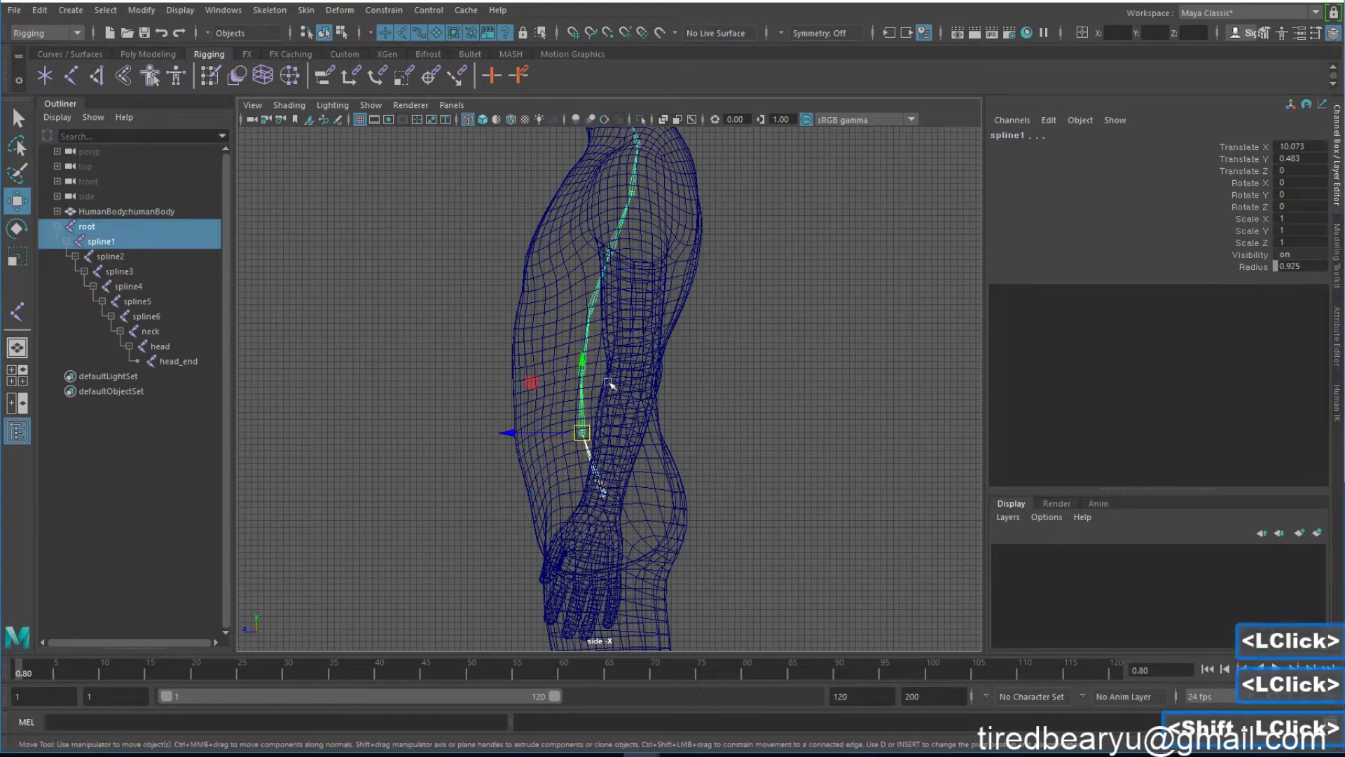
left_click(575, 359, "shift")
left_click(590, 310, "shift")
left_click(608, 254, "shift")
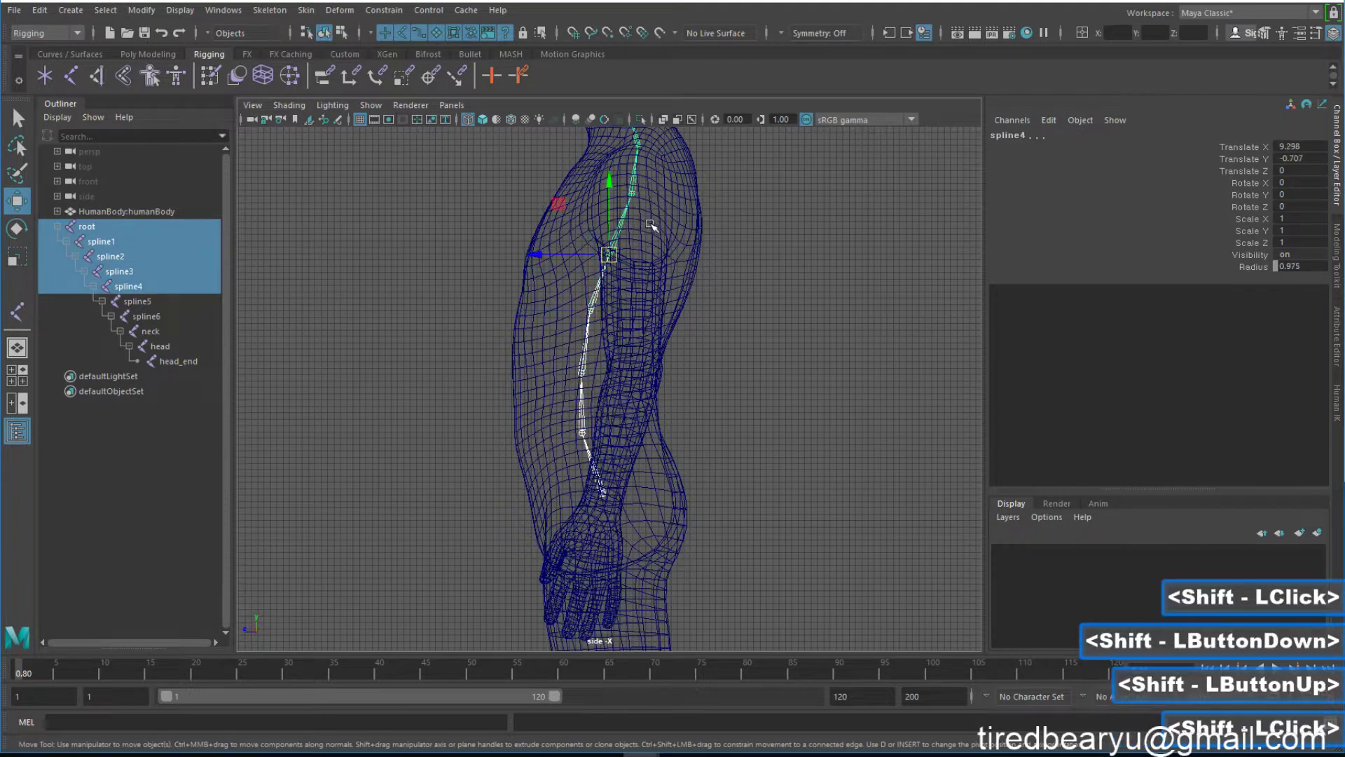
left_click(631, 193, "shift")
middle_click_drag(705, 229, 718, 287, "alt")
right_click_drag(718, 287, 582, 278, "alt")
Test bending the spine forward and backward by rotating the selected joints about Z, and undo the test rotations.
key("e")
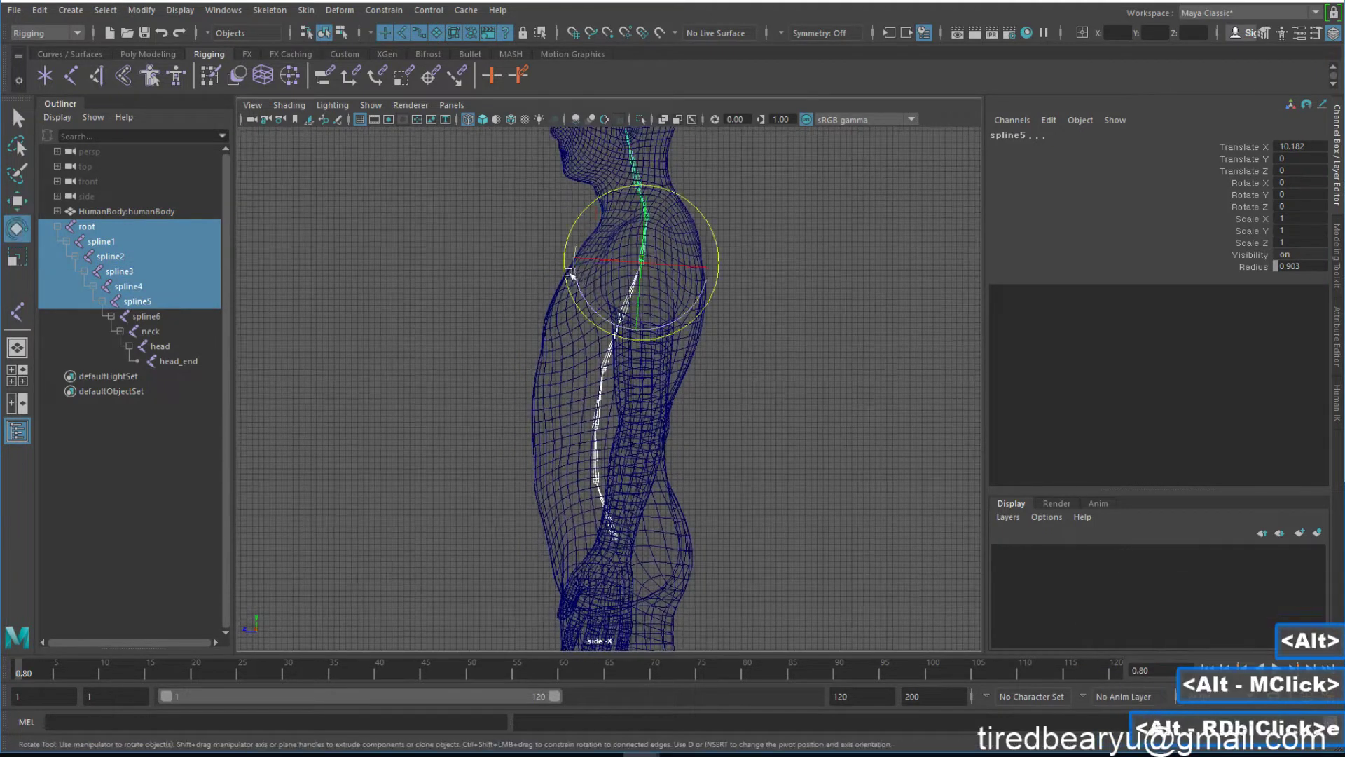
left_click_drag(585, 278, 607, 405)
key("z")
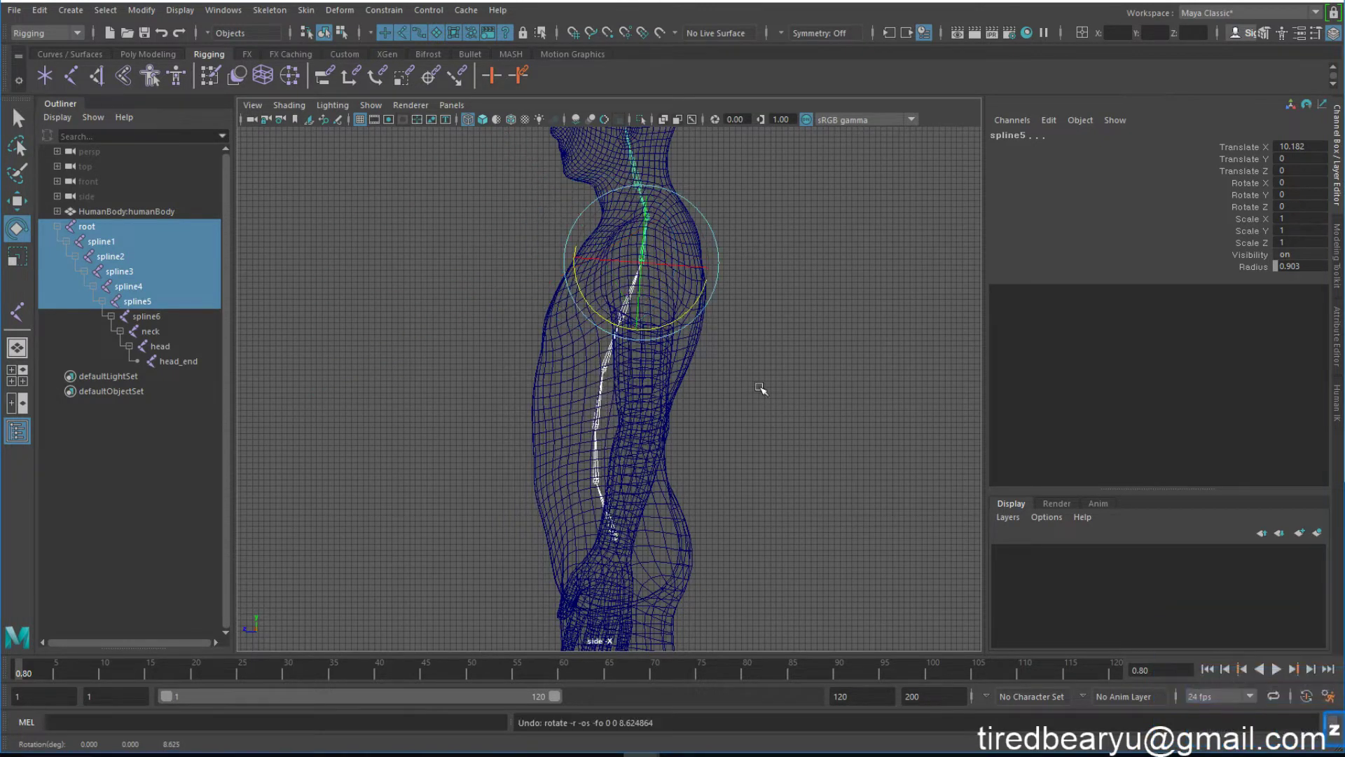
middle_click_drag(757, 390, 658, 398)
key("z")
key("z")
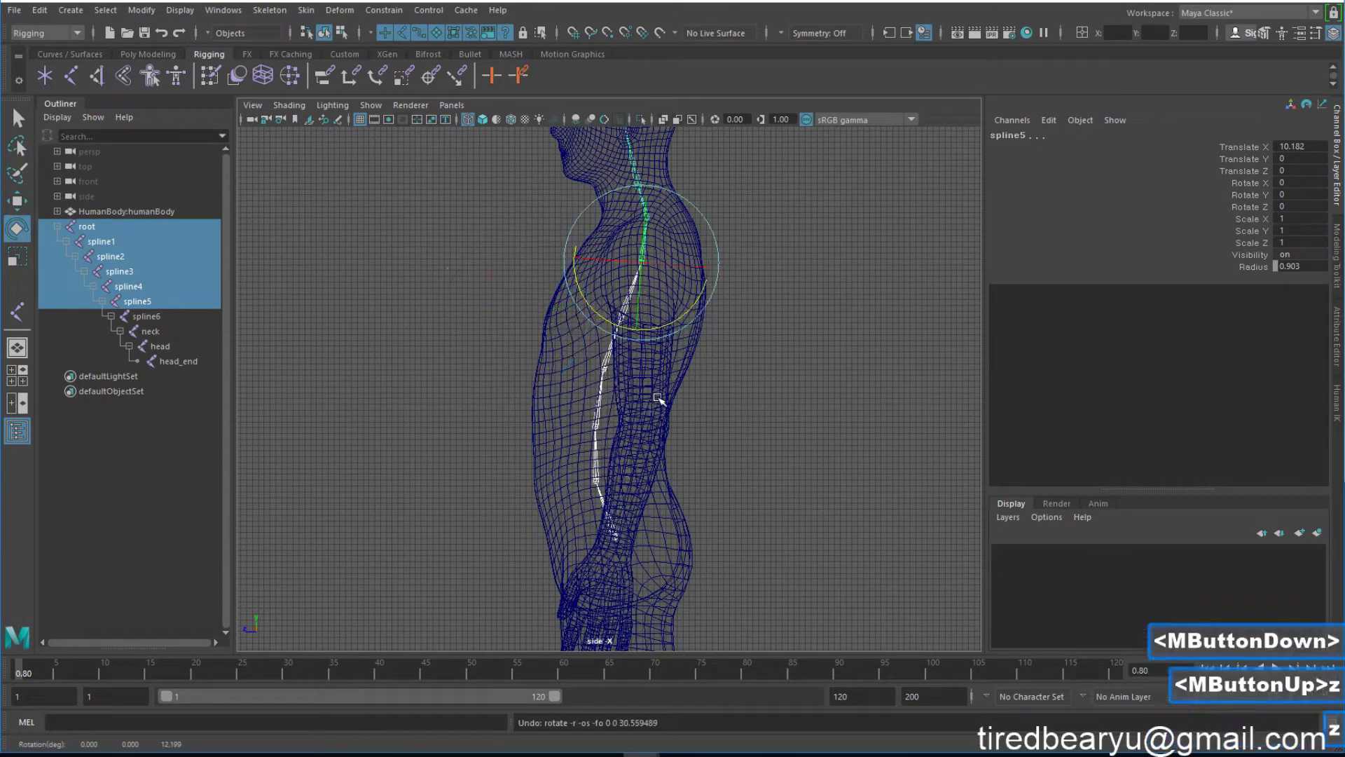
Test a sideways bend of the selected spine joints in the wireframe perspective view, and undo the rotation.
key("alt")
key("space")
key("space")
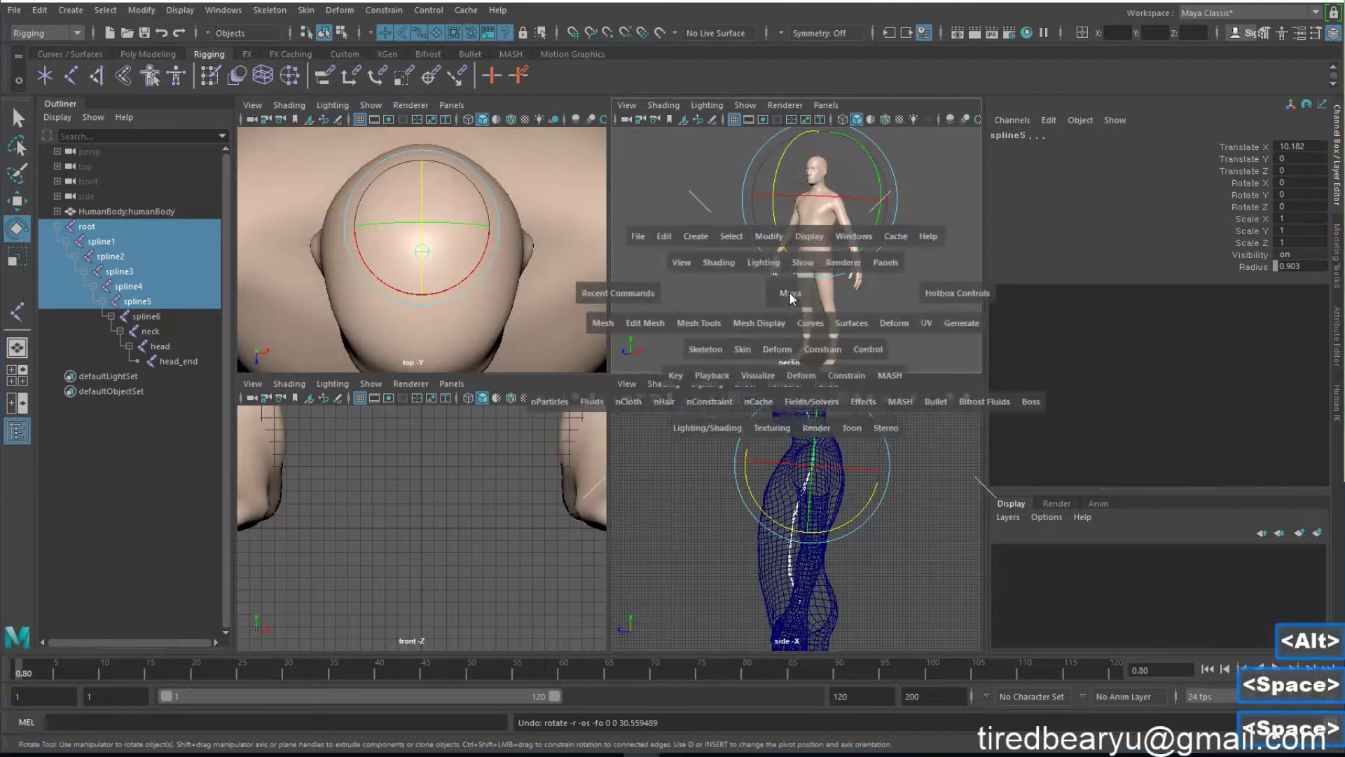
left_click_drag(697, 297, 722, 351, "alt")
key("4")
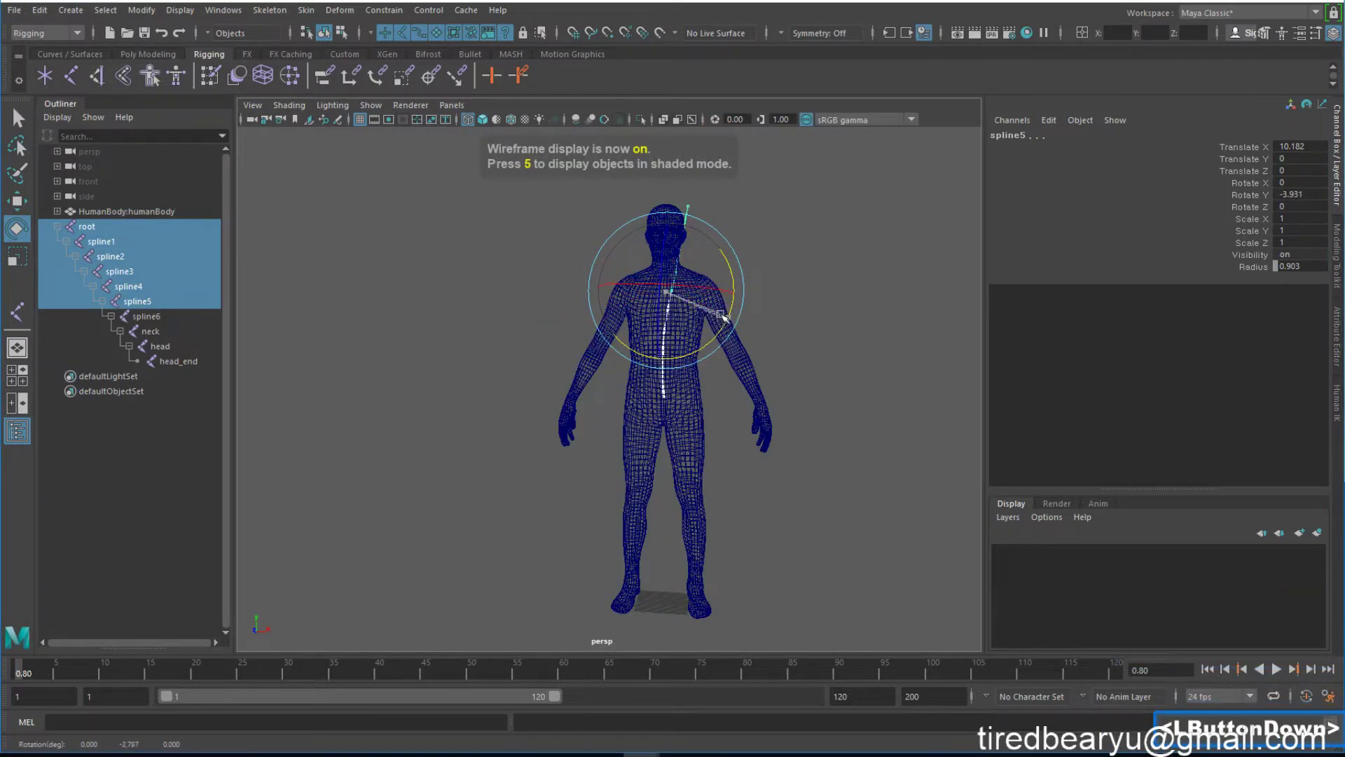
left_click_drag(675, 288, 673, 291)
key("ctrl+z")
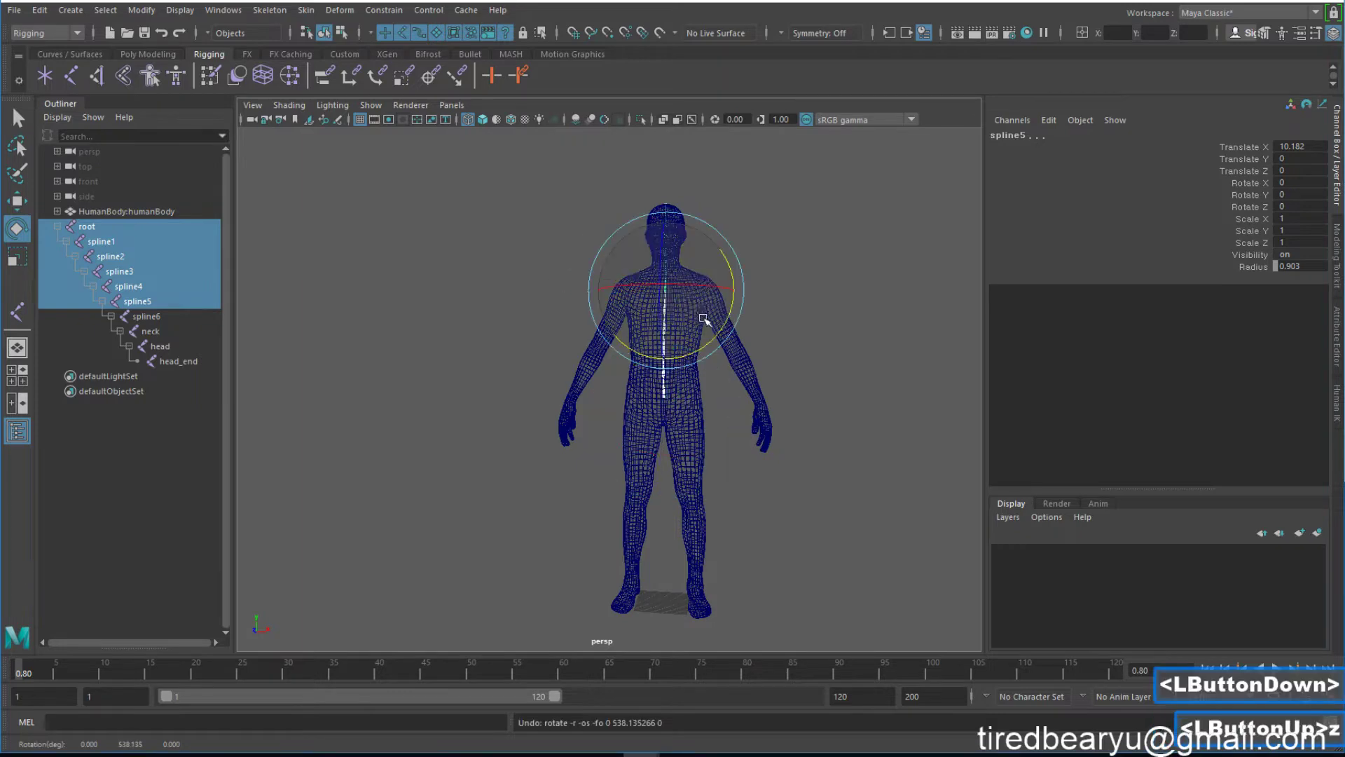
Return to the side view and select only the spline5 joint with the Move tool.
key("space")
key("space")
middle_click_drag(811, 495, 747, 384, "alt")
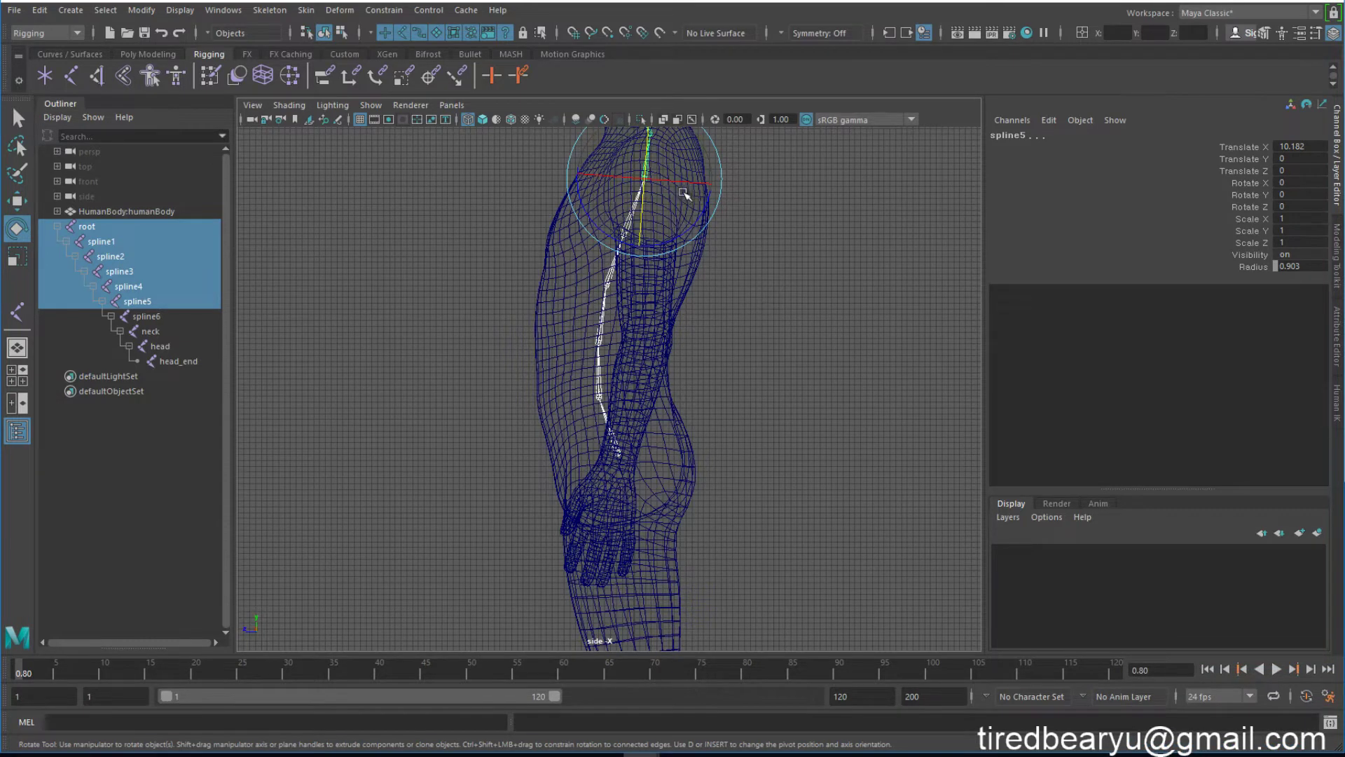
middle_click_drag(752, 304, 738, 355, "alt")
key("w")
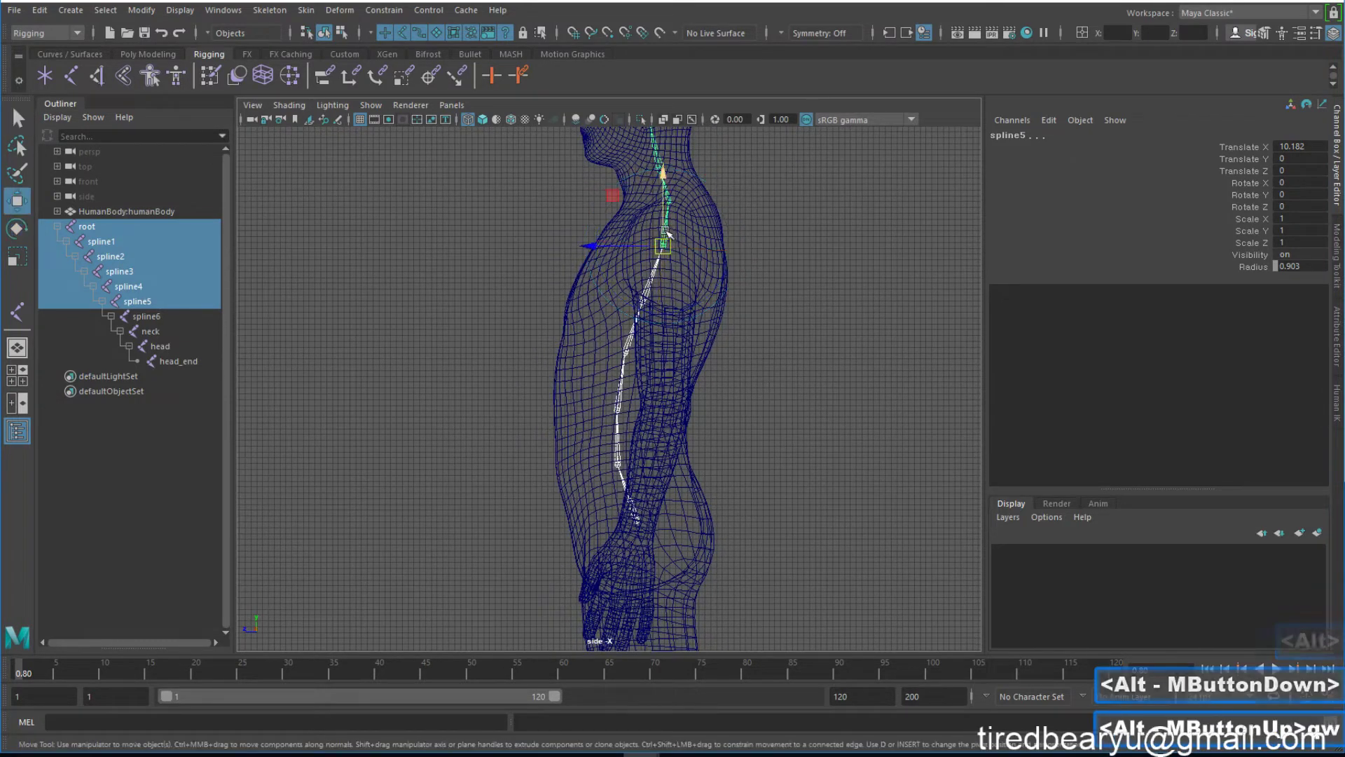
left_click(665, 218)
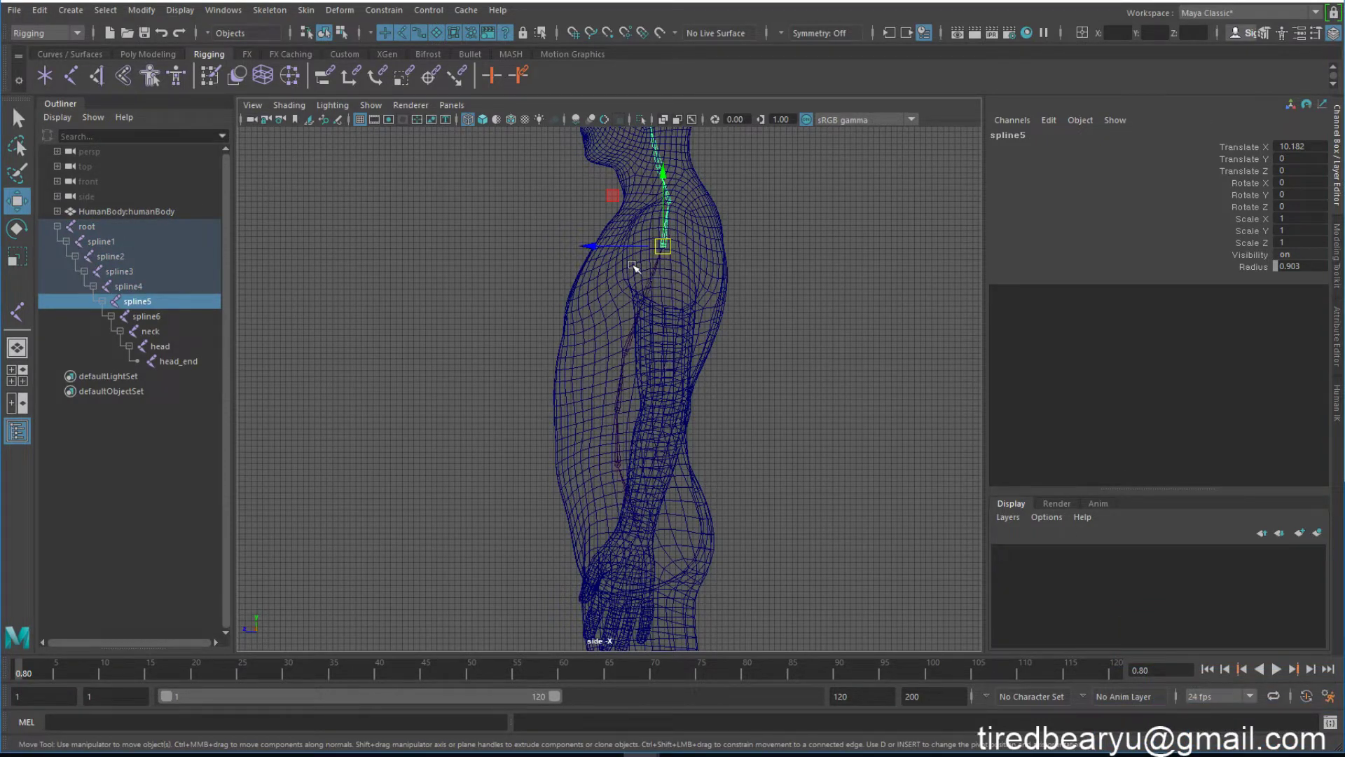
Select the joints from root through head and display their local rotation axes.
left_click(636, 520)
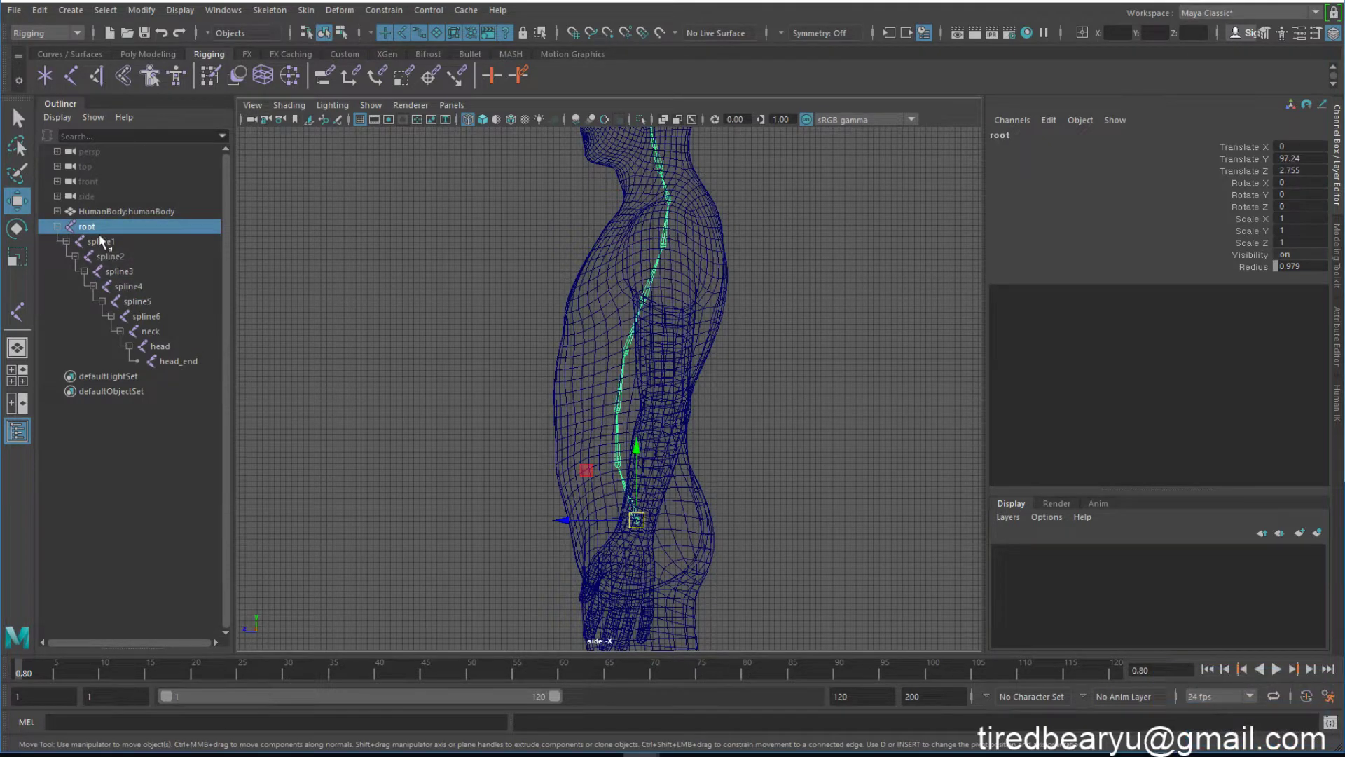
left_click(167, 345, "shift")
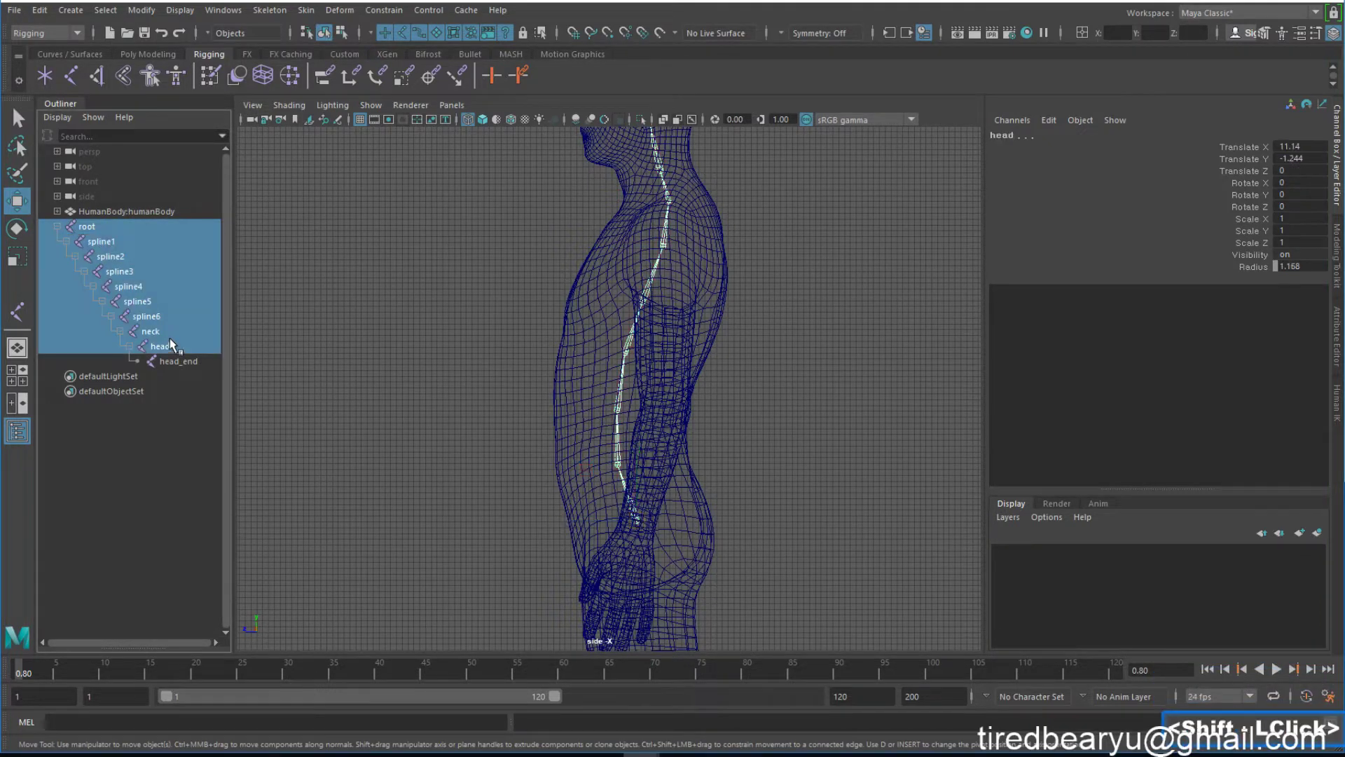
left_click(182, 11)
mouse_move(279, 184)
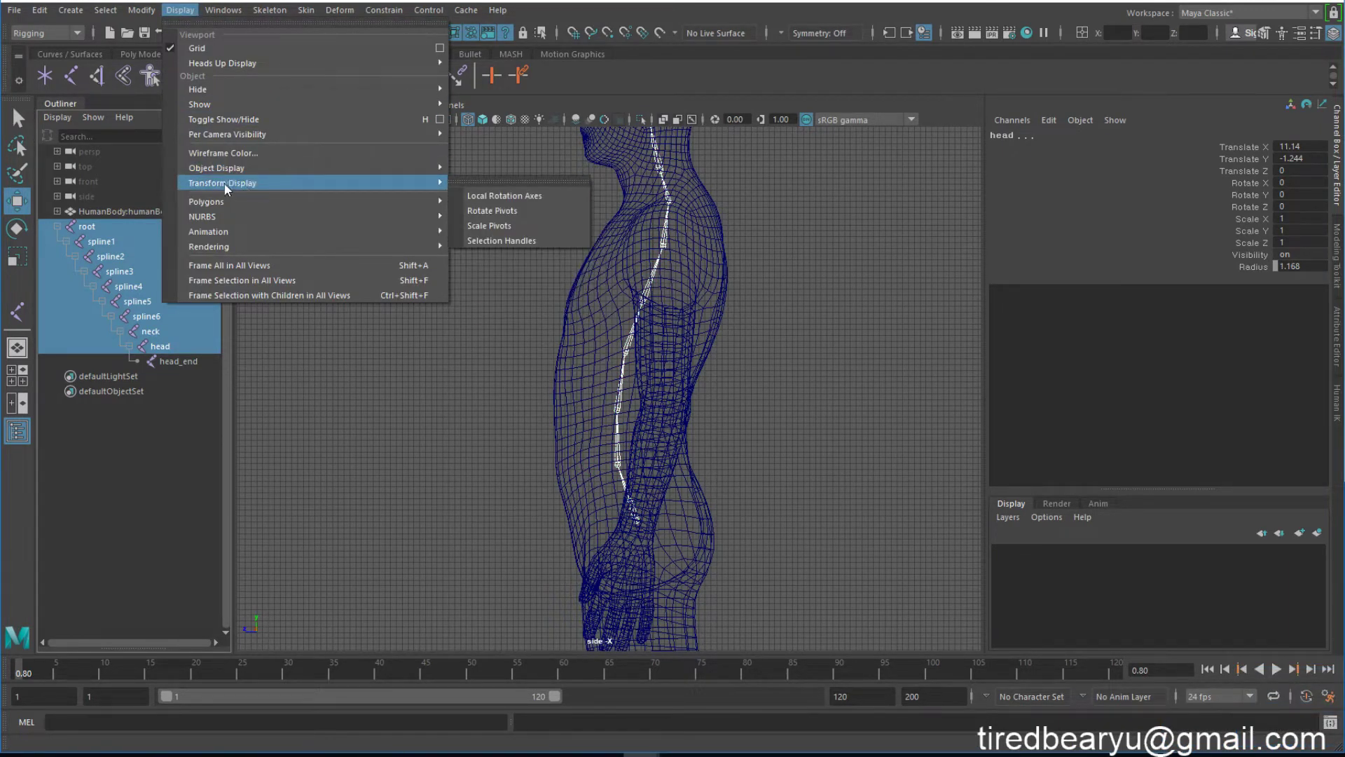
left_click(520, 197)
Examine the local rotation axes along the root, spine, neck and head joints from several angles in the perspective view.
middle_click_drag(728, 463, 722, 422, "alt")
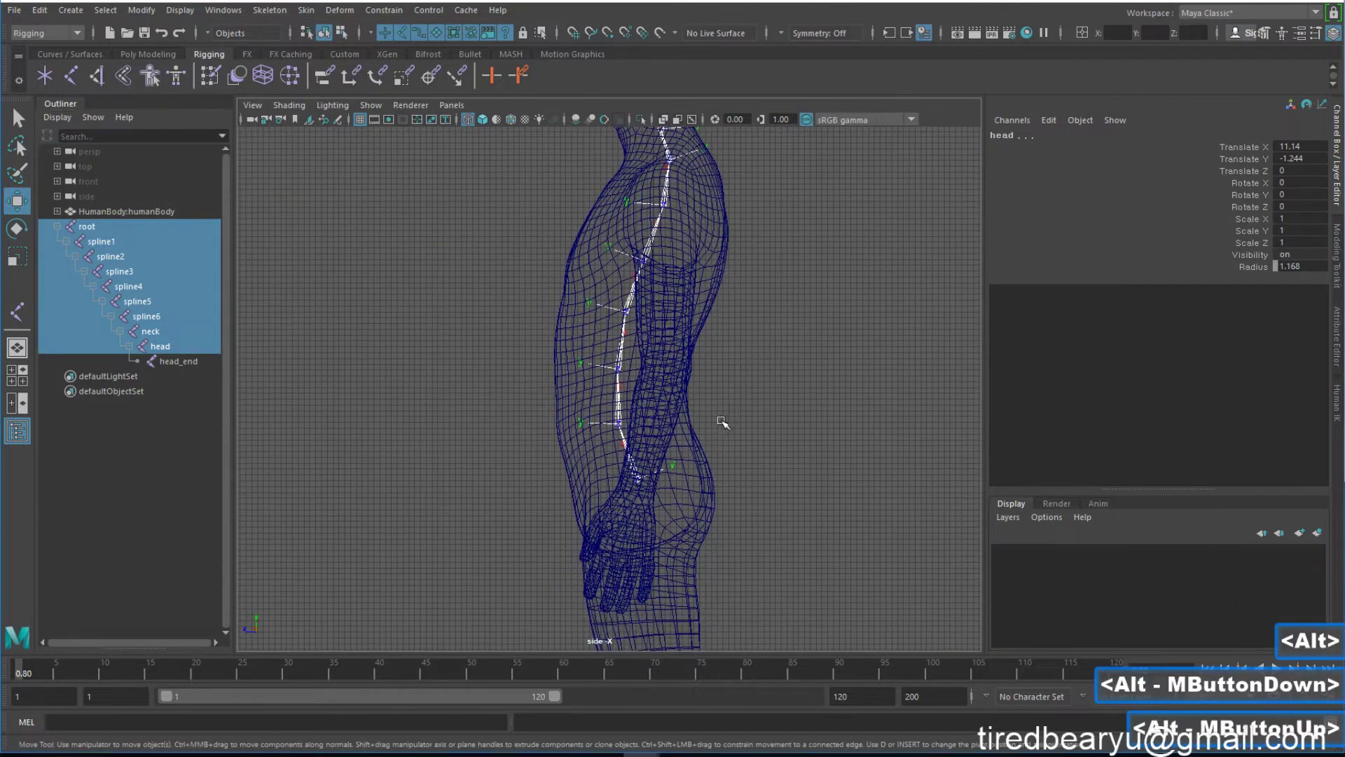
key("space")
key("space")
left_click(781, 286, "alt")
right_click_drag(781, 285, 985, 356, "alt")
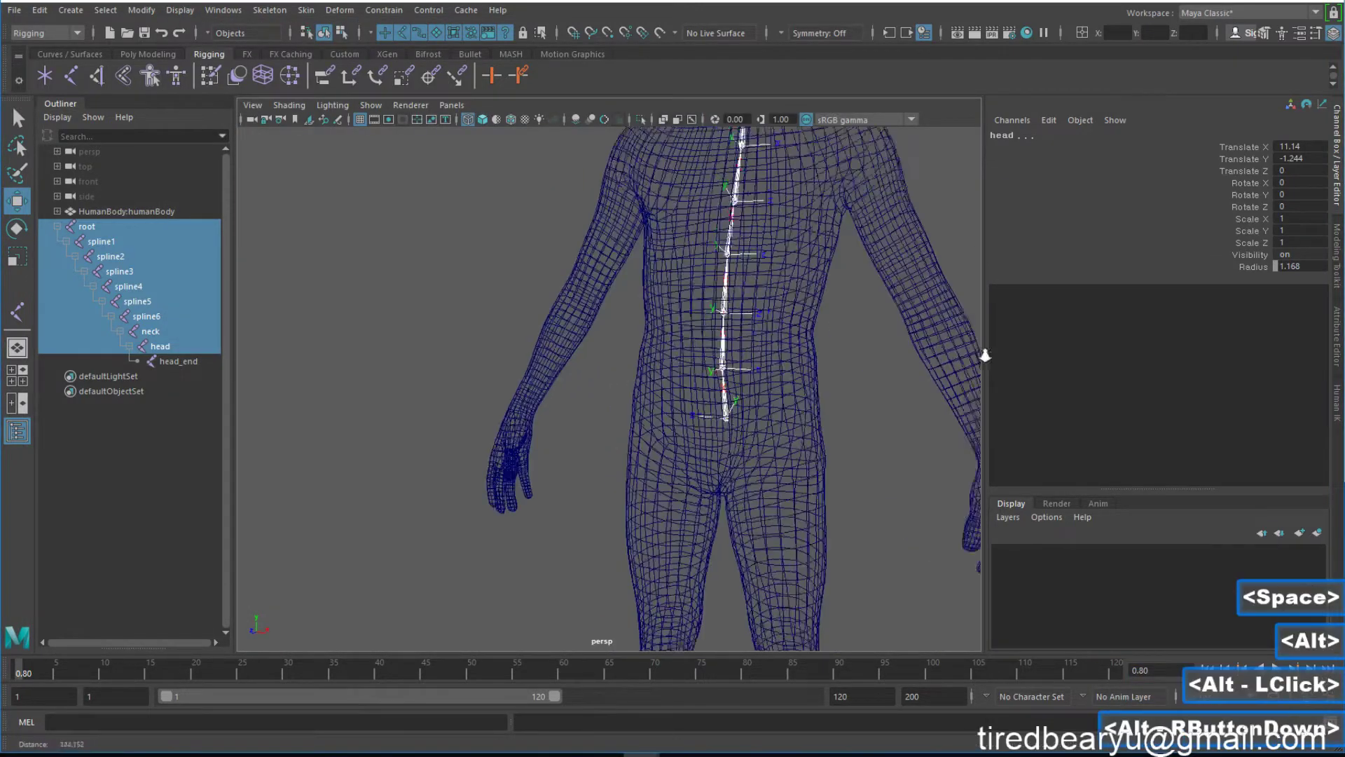
left_click_drag(981, 356, 670, 448, "alt")
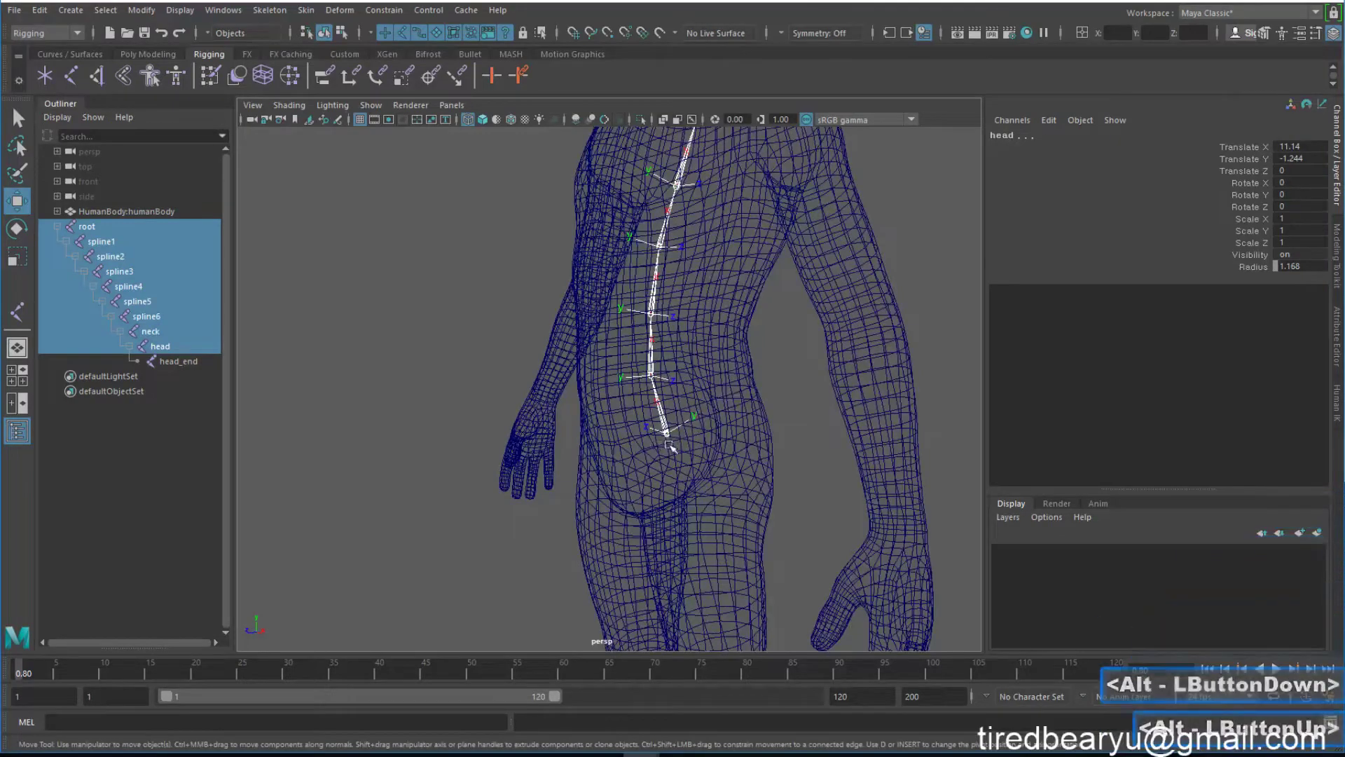
middle_click_drag(669, 443, 671, 499, "alt")
left_click_drag(671, 499, 662, 421, "alt")
middle_click(674, 482)
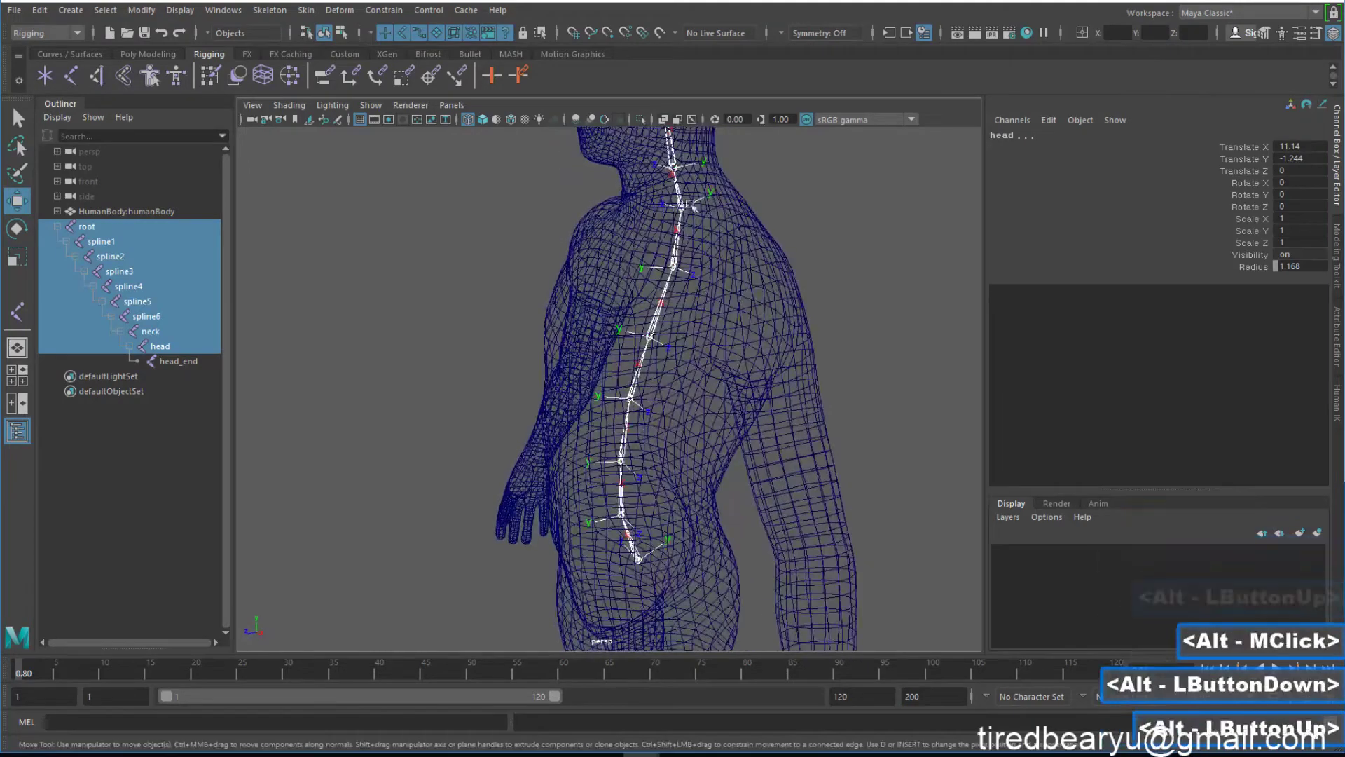
left_click_drag(683, 205, 696, 412, "alt")
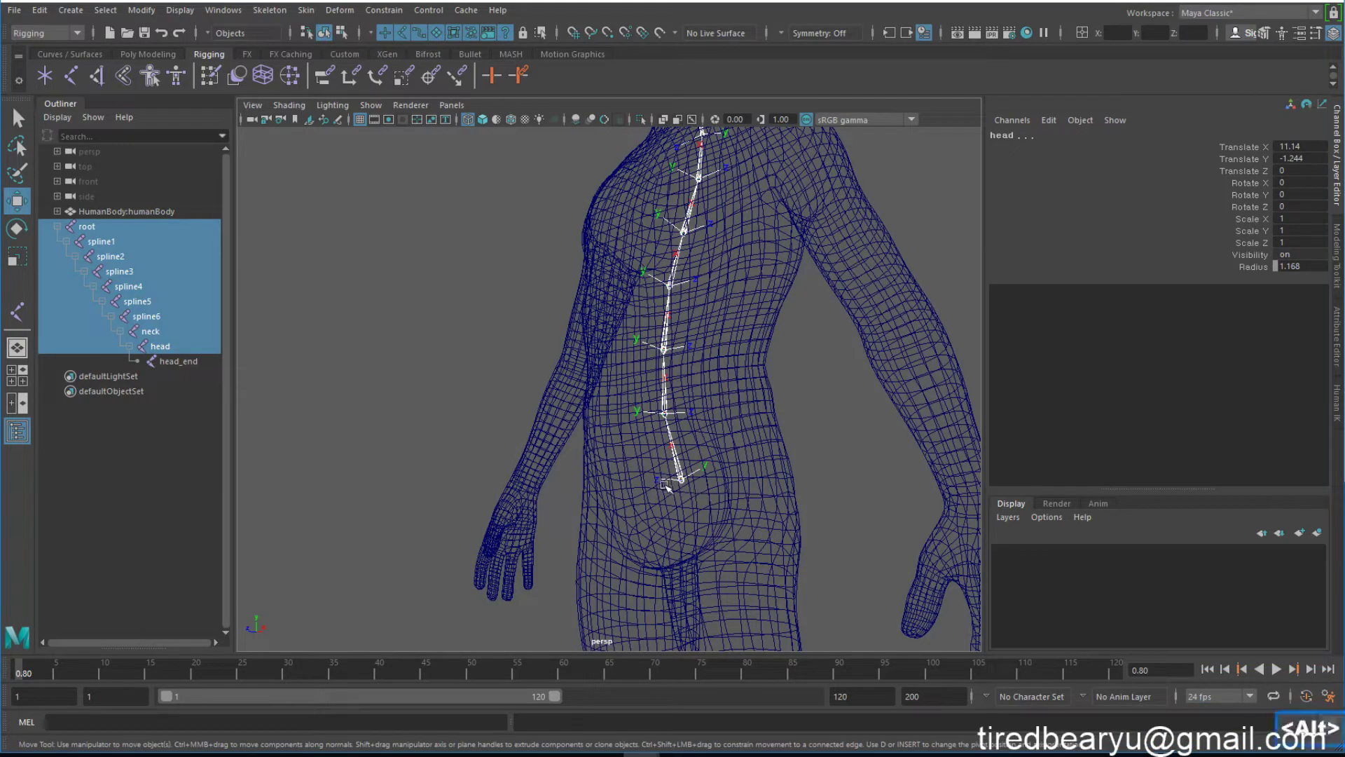
left_click_drag(690, 487, 720, 305, "alt")
middle_click(666, 303, "alt")
middle_click_drag(781, 378, 790, 301, "alt")
left_click(796, 297, "alt")
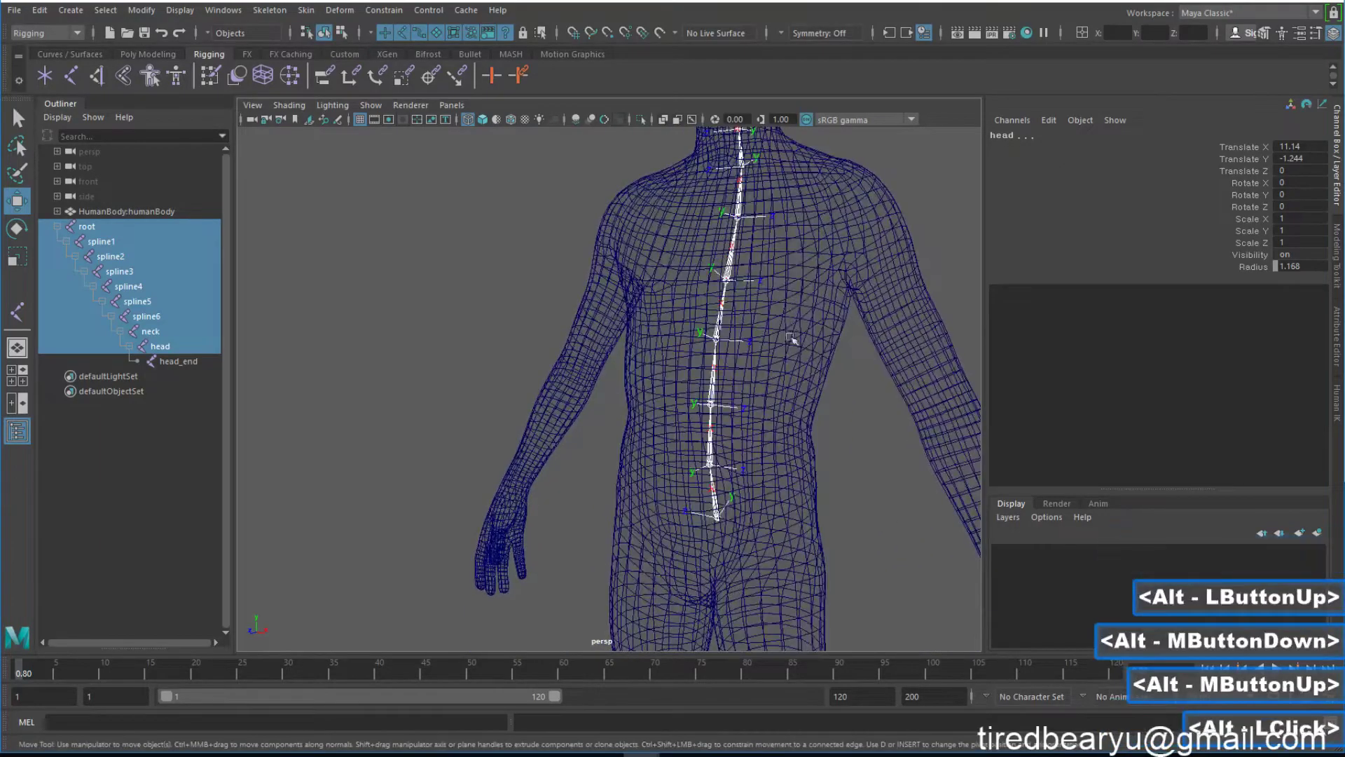
left_click_drag(819, 279, 697, 297, "alt")
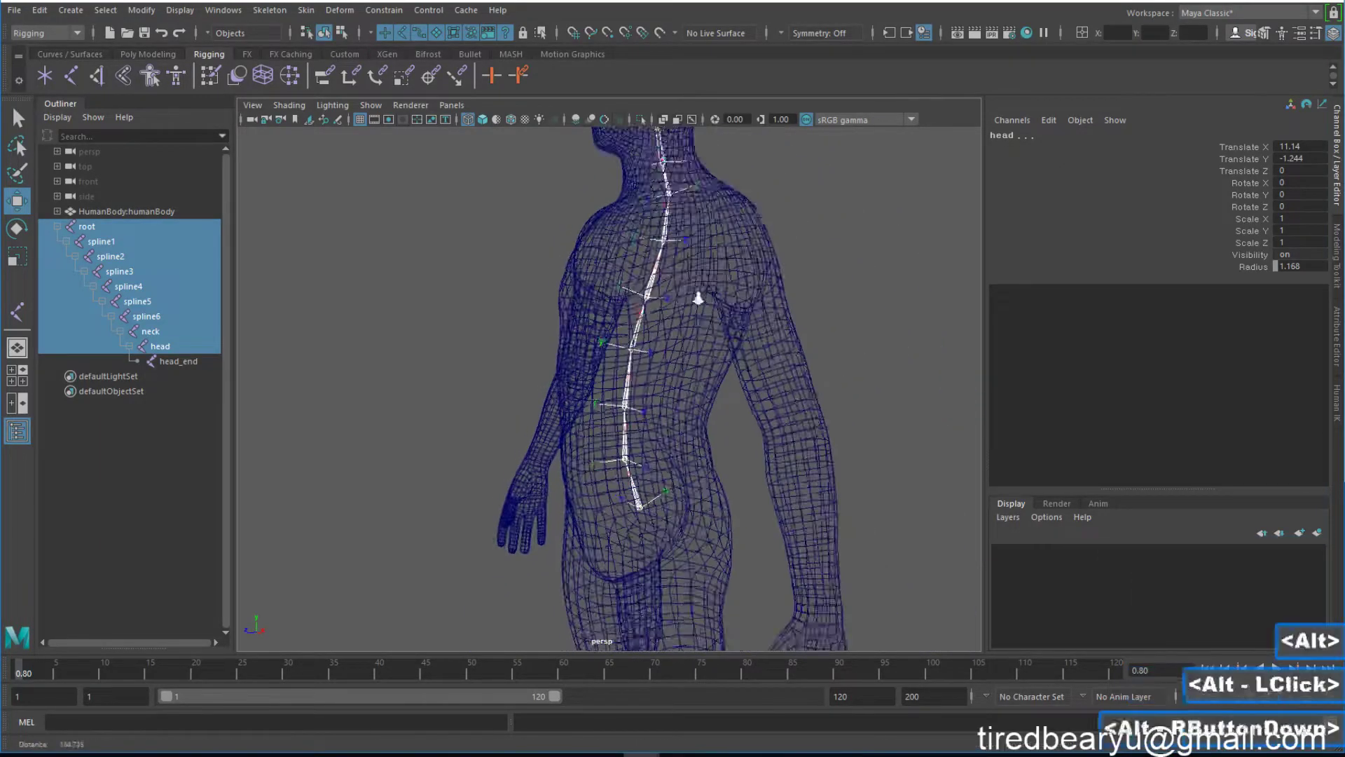
right_click_drag(697, 297, 668, 299, "alt")
middle_click_drag(668, 300, 683, 359, "alt")
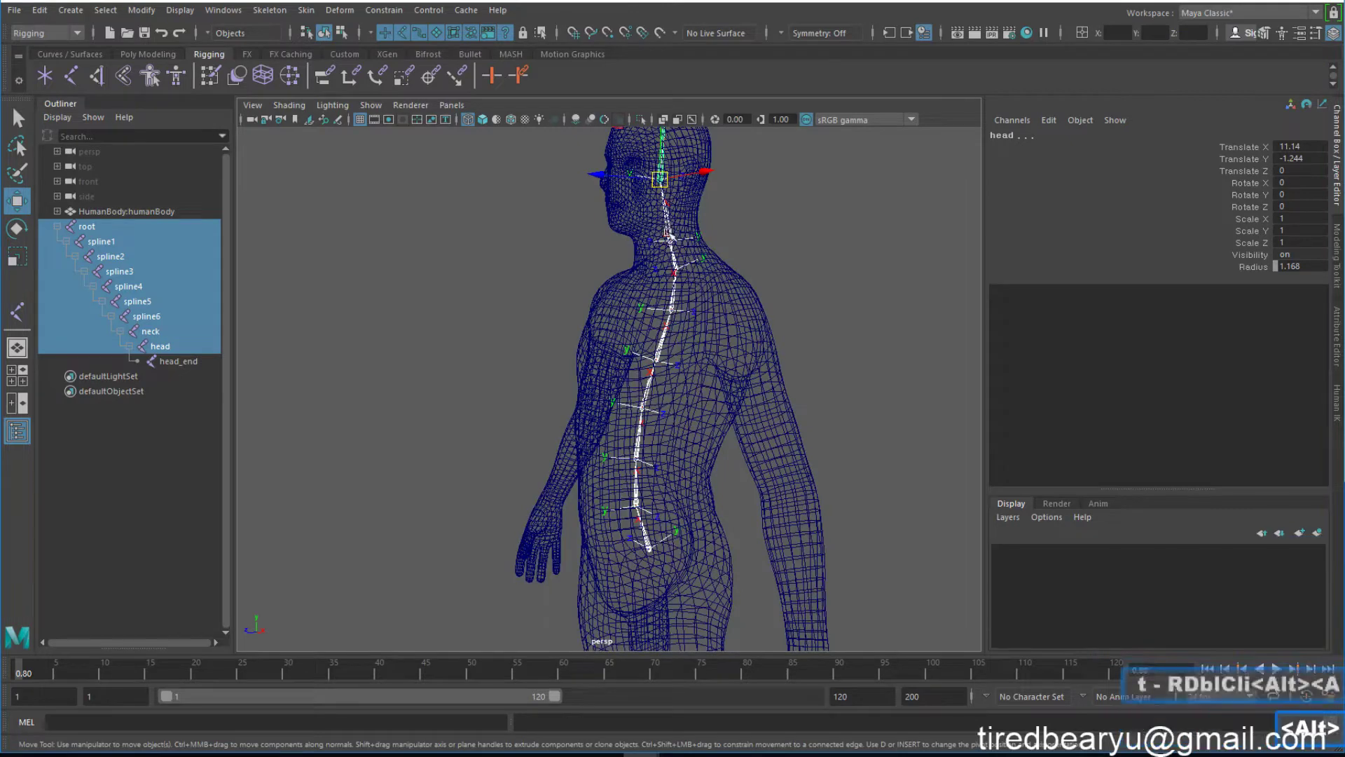
left_click_drag(730, 289, 771, 288, "alt")
key("q")
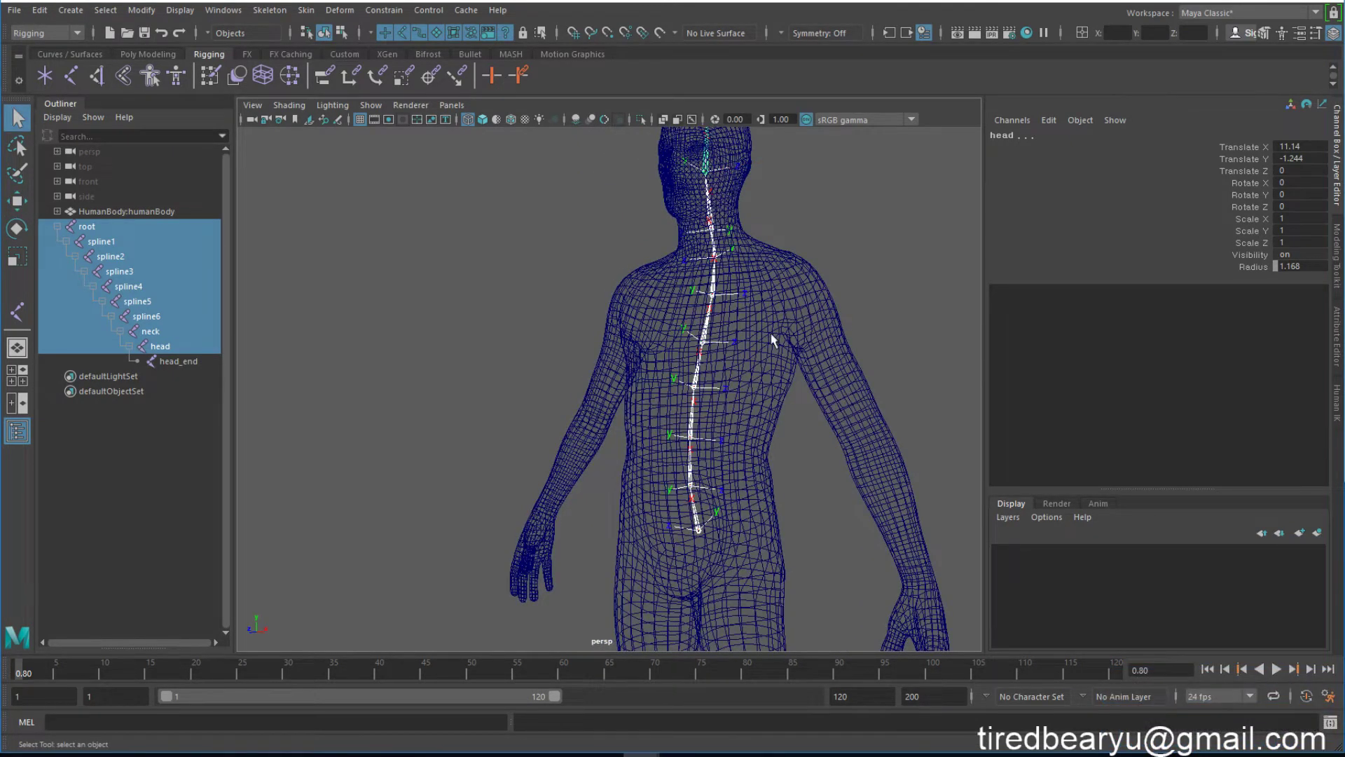
middle_click_drag(772, 334, 769, 315, "alt")
left_click_drag(769, 315, 704, 318, "alt")
right_click_drag(705, 318, 755, 334, "alt")
middle_click_drag(755, 334, 764, 354, "alt")
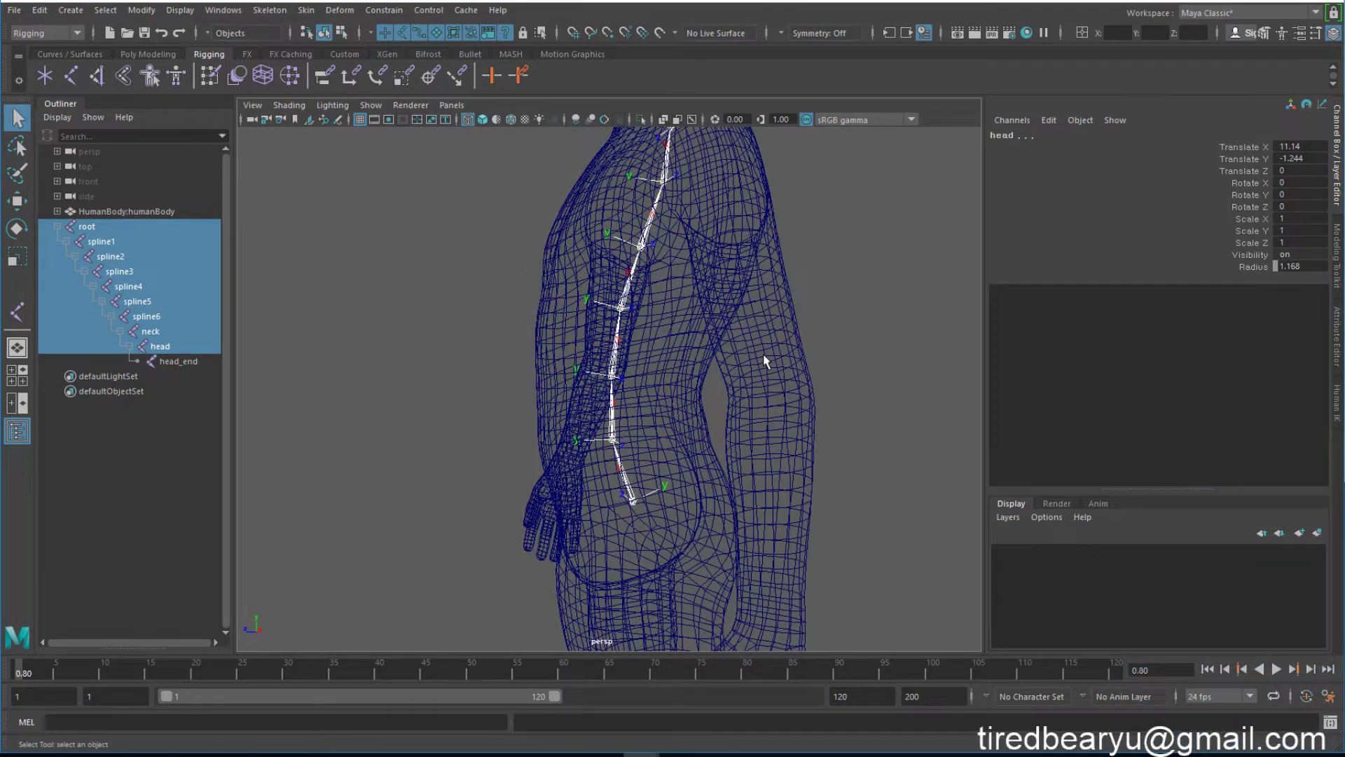
key("w")
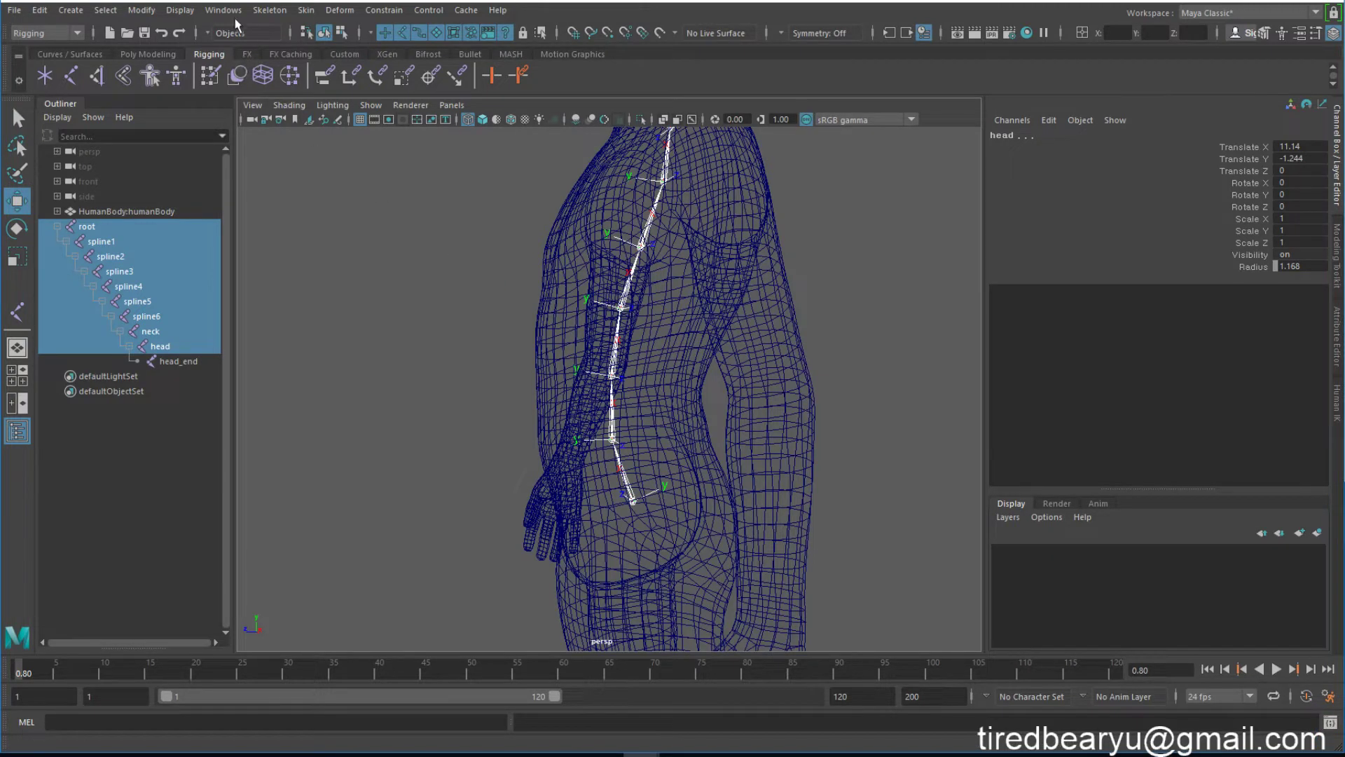
Bring up the Orient Joint options and move the window clear of the body model.
left_click(270, 10)
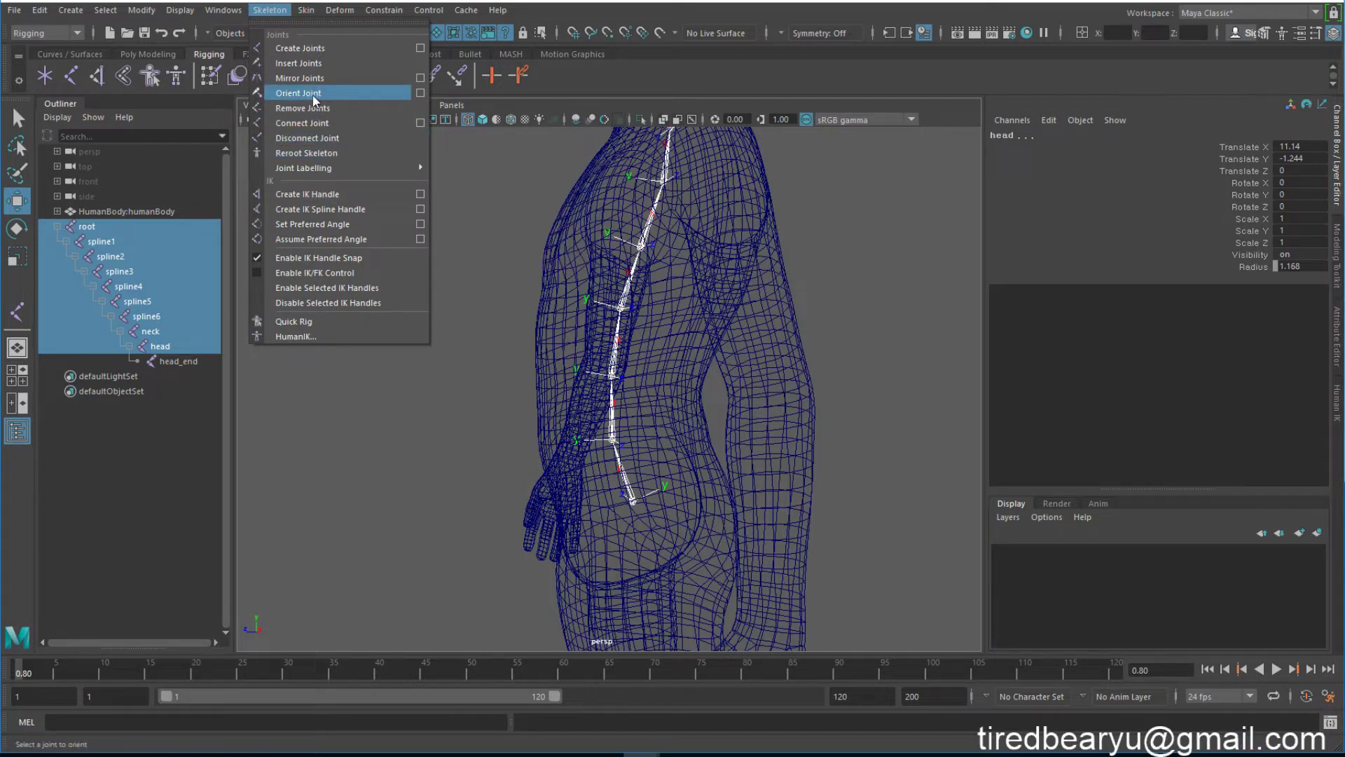
left_click(417, 93)
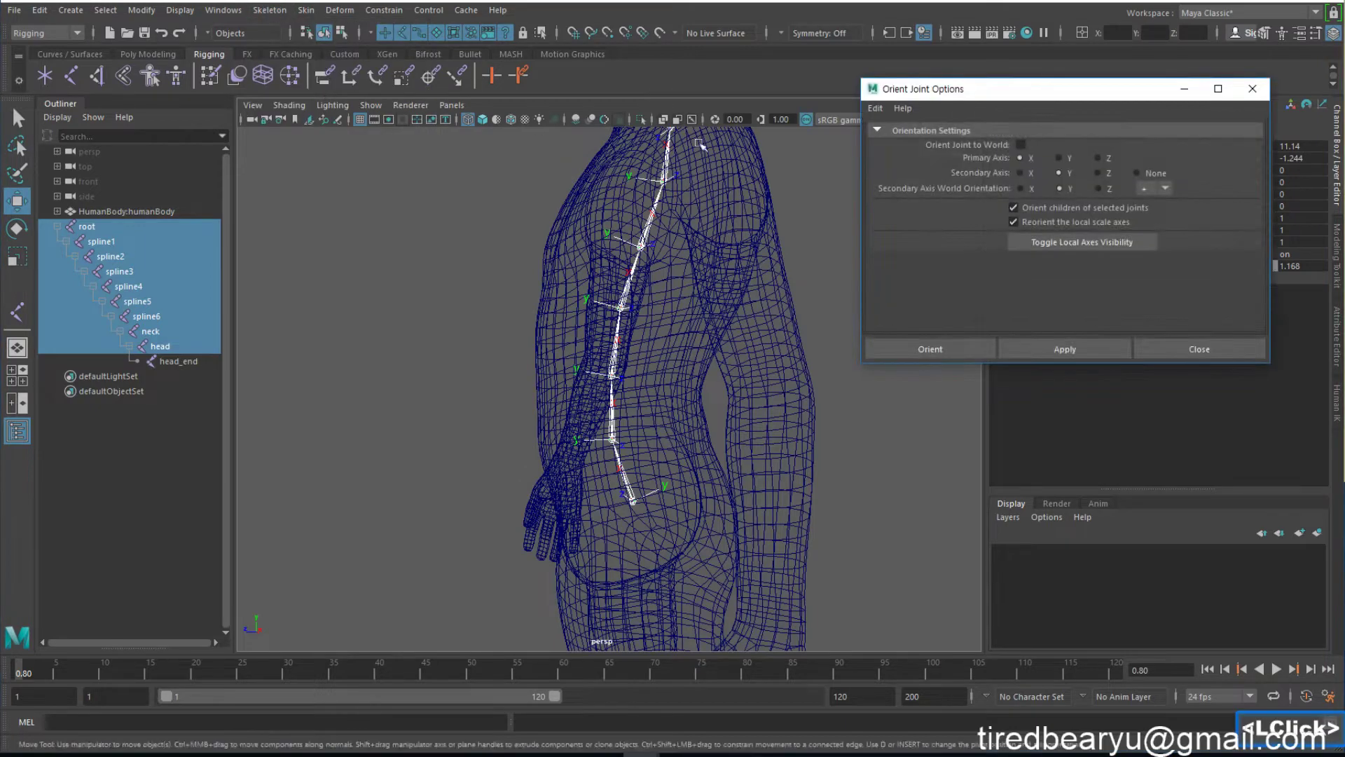
left_click_drag(1040, 98, 305, 117)
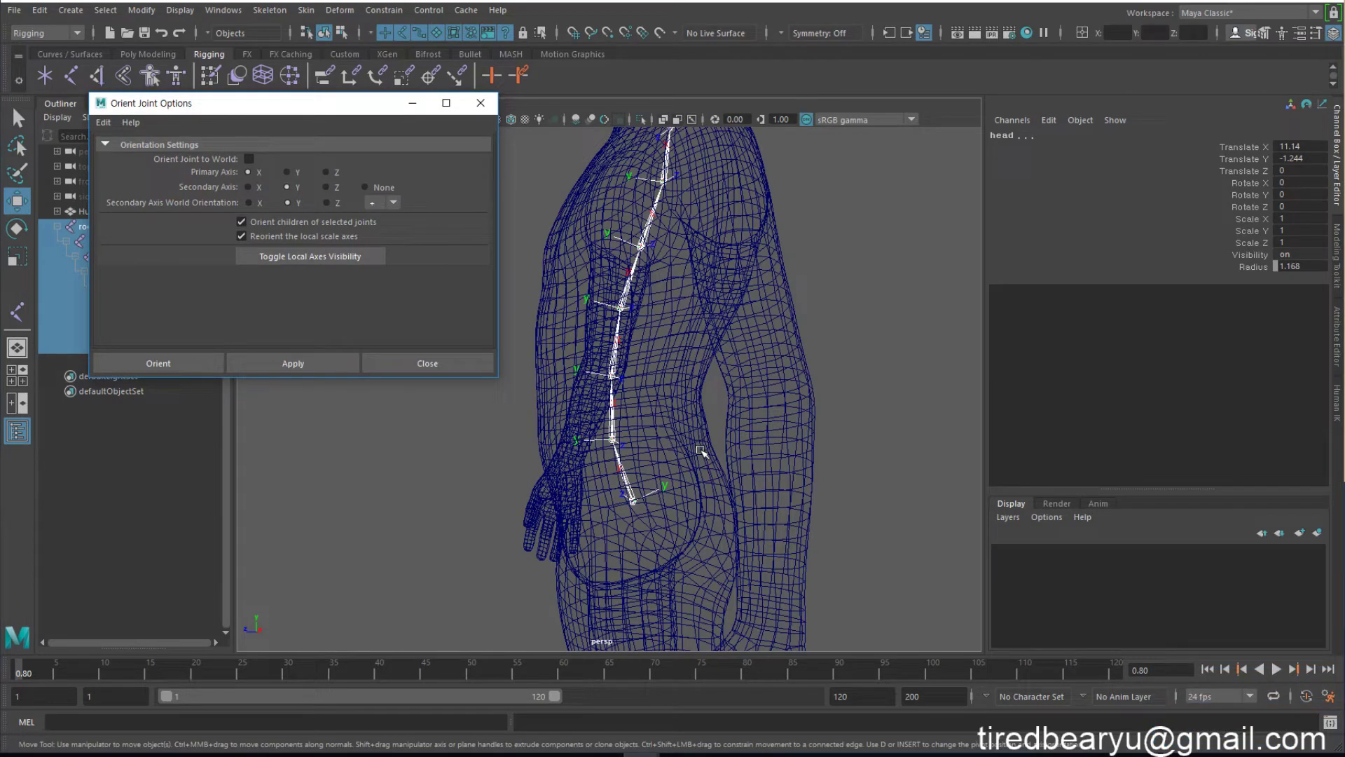
Orient the selected joints with primary axis X, secondary axis Y and secondary axis world orientation Y, and inspect their axes.
left_click_drag(653, 421, 716, 424, "alt")
middle_click_drag(716, 425, 683, 436, "alt")
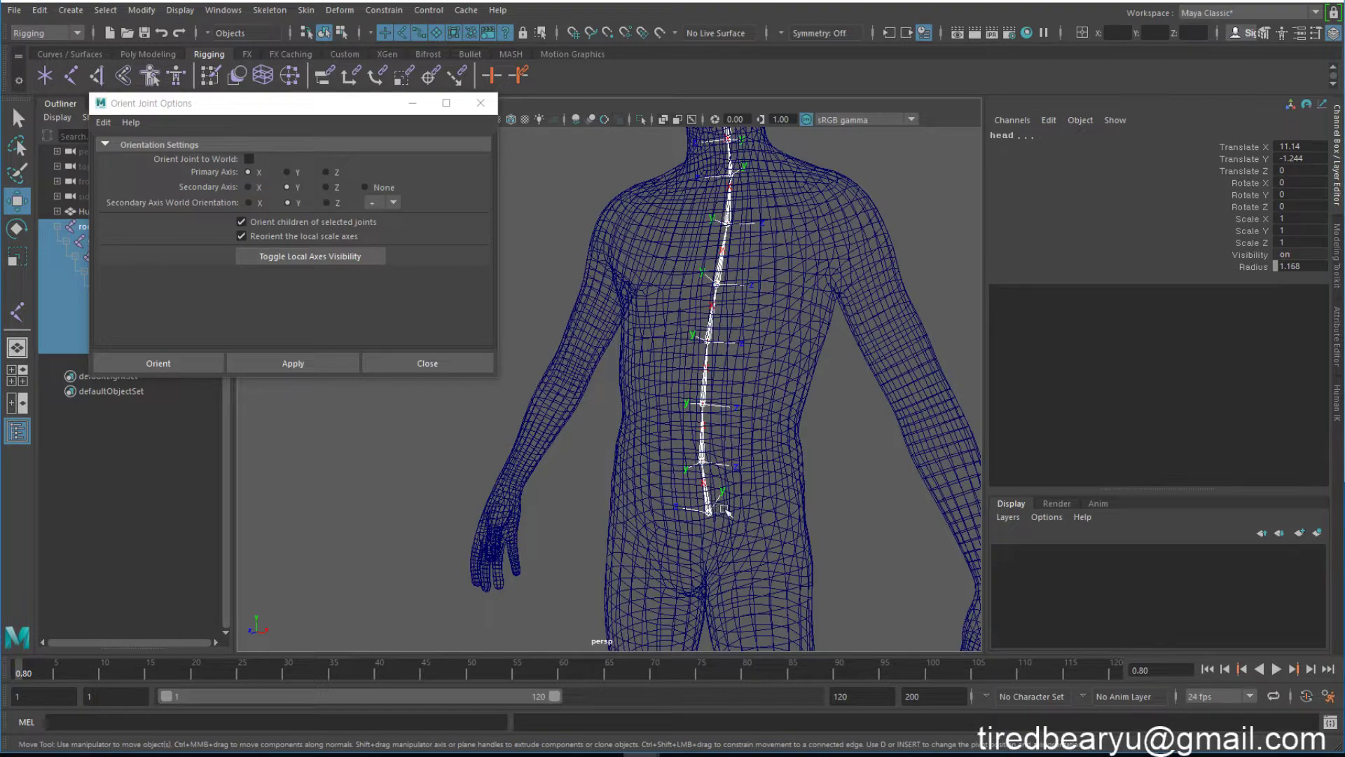
scroll(731, 552, "up", 3, "alt")
scroll(739, 553, "down", 1, "alt")
middle_click_drag(738, 553, 691, 442, "alt")
left_click_drag(690, 442, 627, 480, "alt")
left_click_drag(627, 480, 706, 449, "alt")
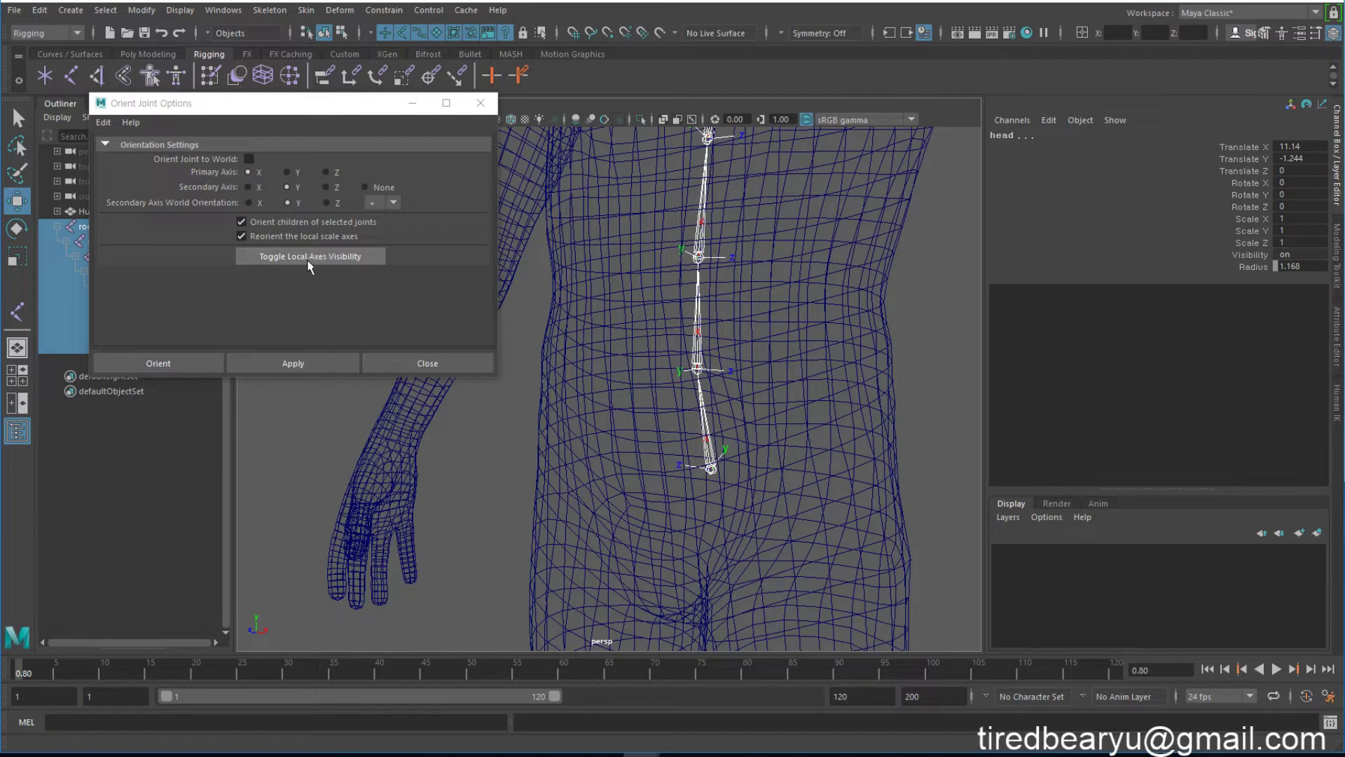
left_click(296, 365)
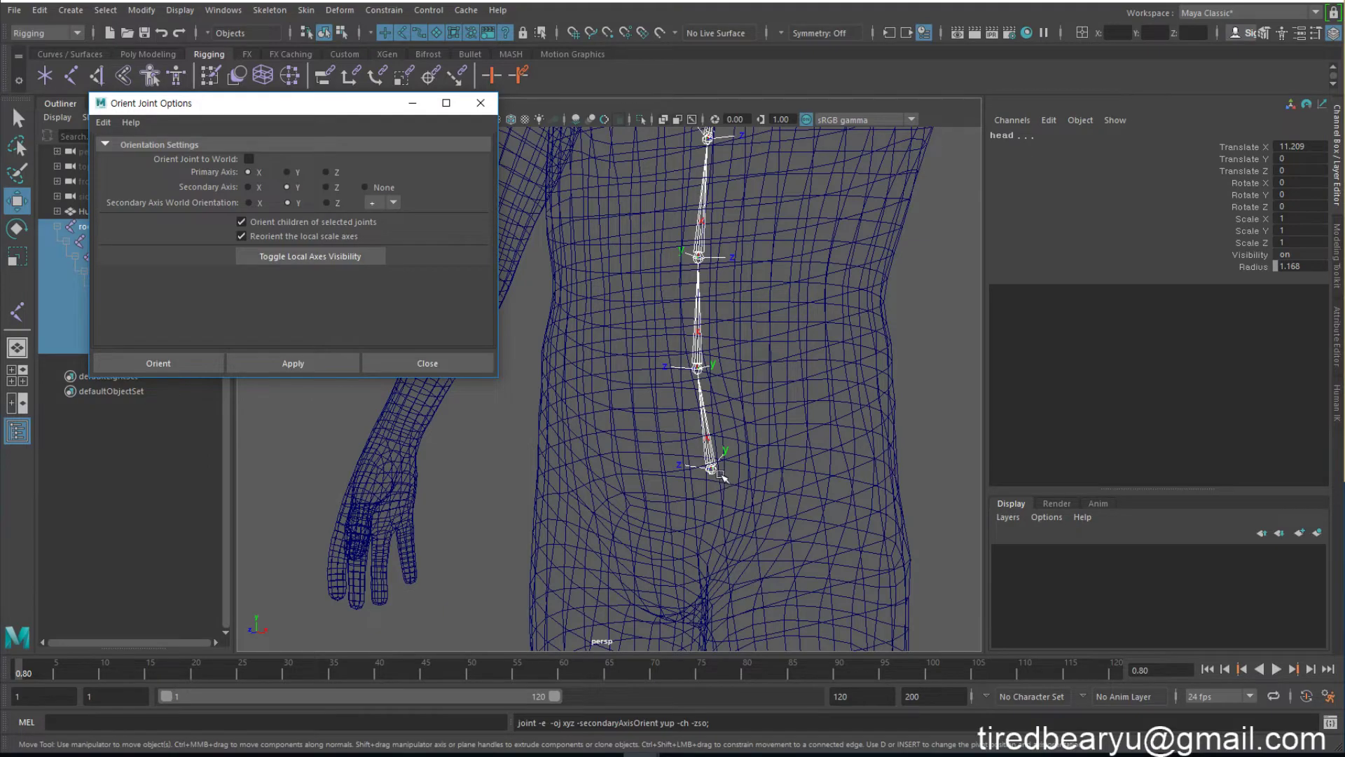
left_click_drag(720, 474, 729, 538, "alt")
middle_click_drag(730, 538, 729, 550, "alt")
left_click_drag(729, 432, 788, 429, "alt")
middle_click_drag(778, 424, 784, 438, "alt")
right_click_drag(784, 437, 753, 431, "alt")
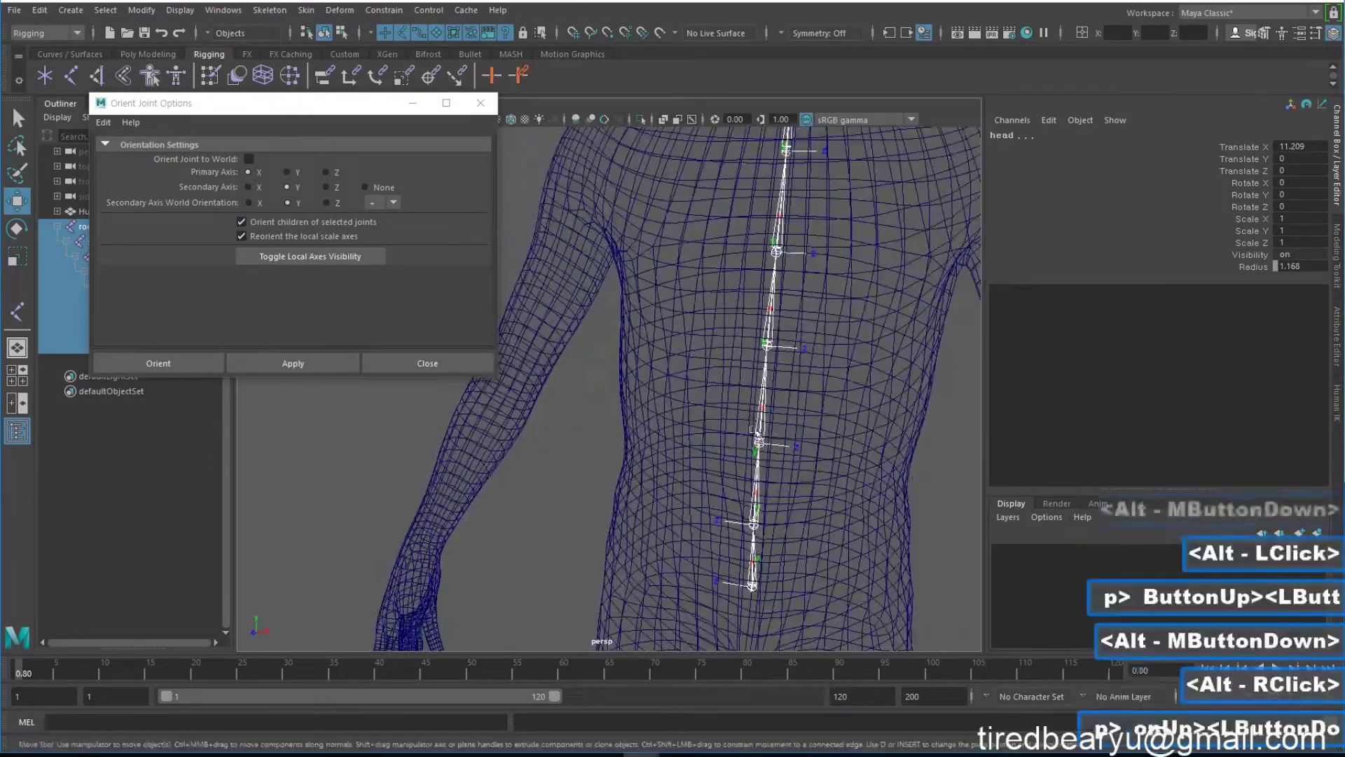
left_click_drag(775, 420, 748, 410, "alt")
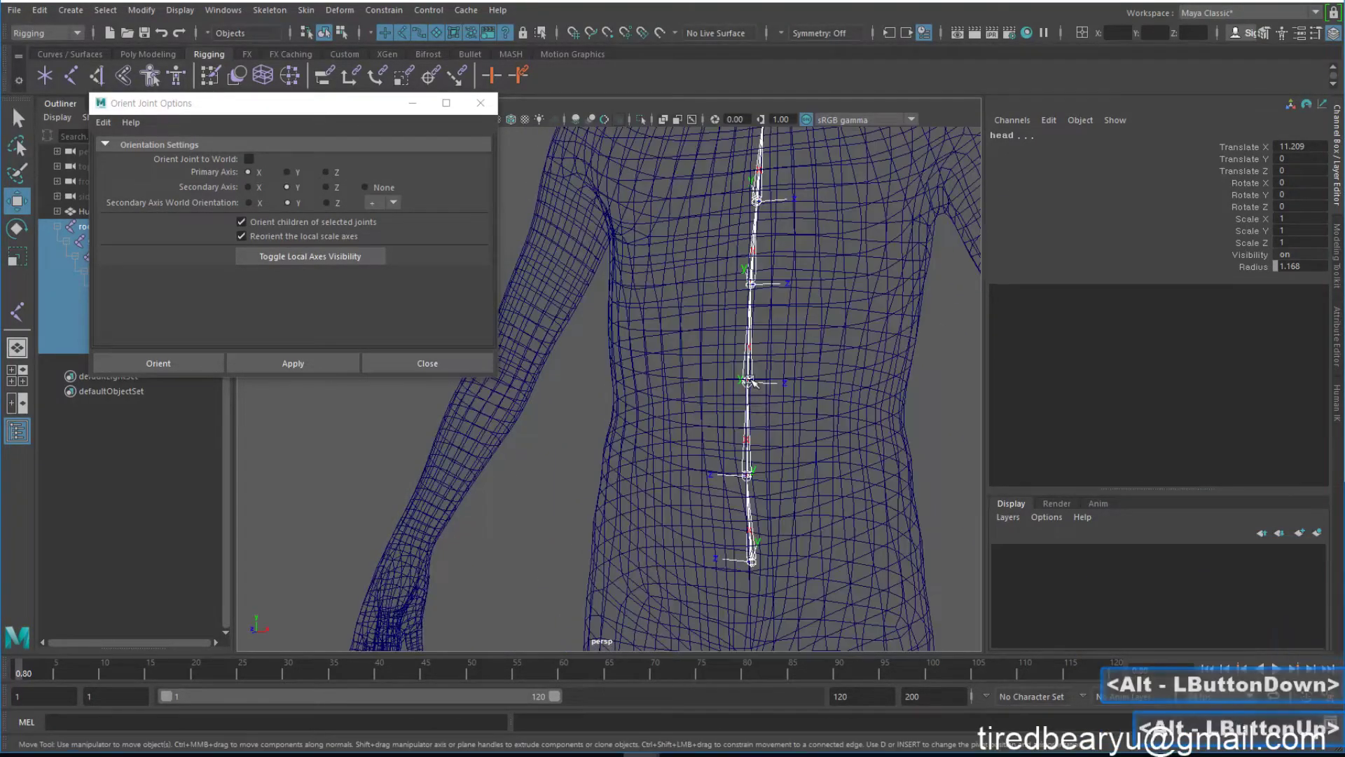
Reorient the selected joints with the secondary axis world orientation set to Z.
left_click(394, 203)
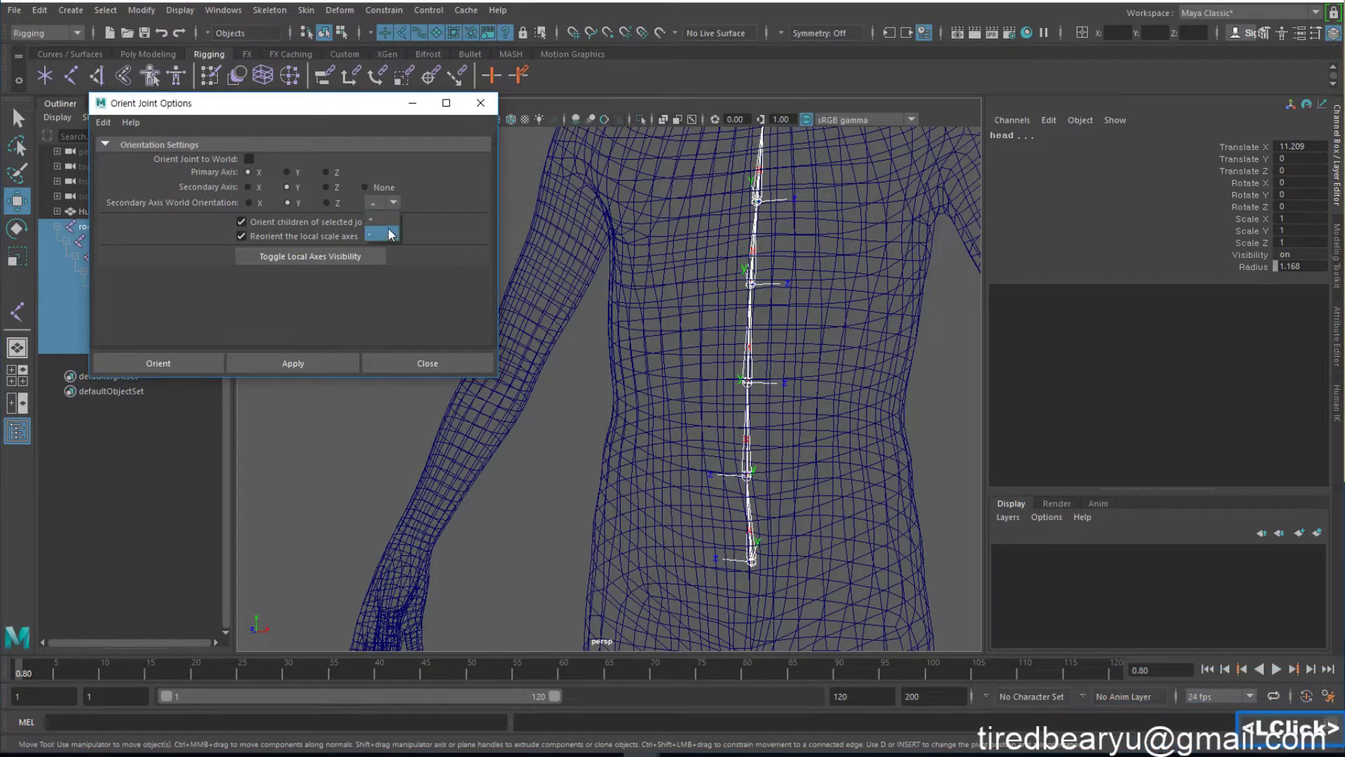
left_click(386, 231)
left_click(389, 220)
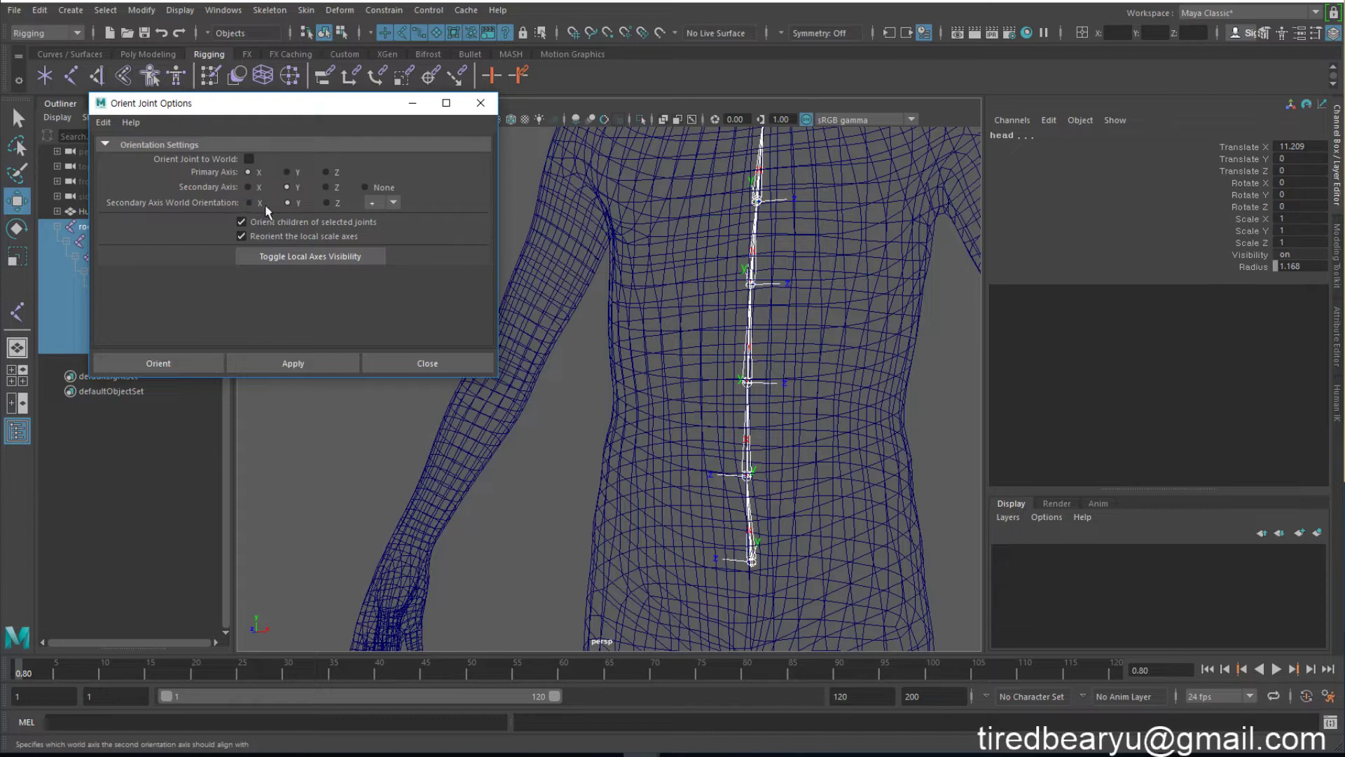
left_click_drag(603, 250, 578, 252, "alt")
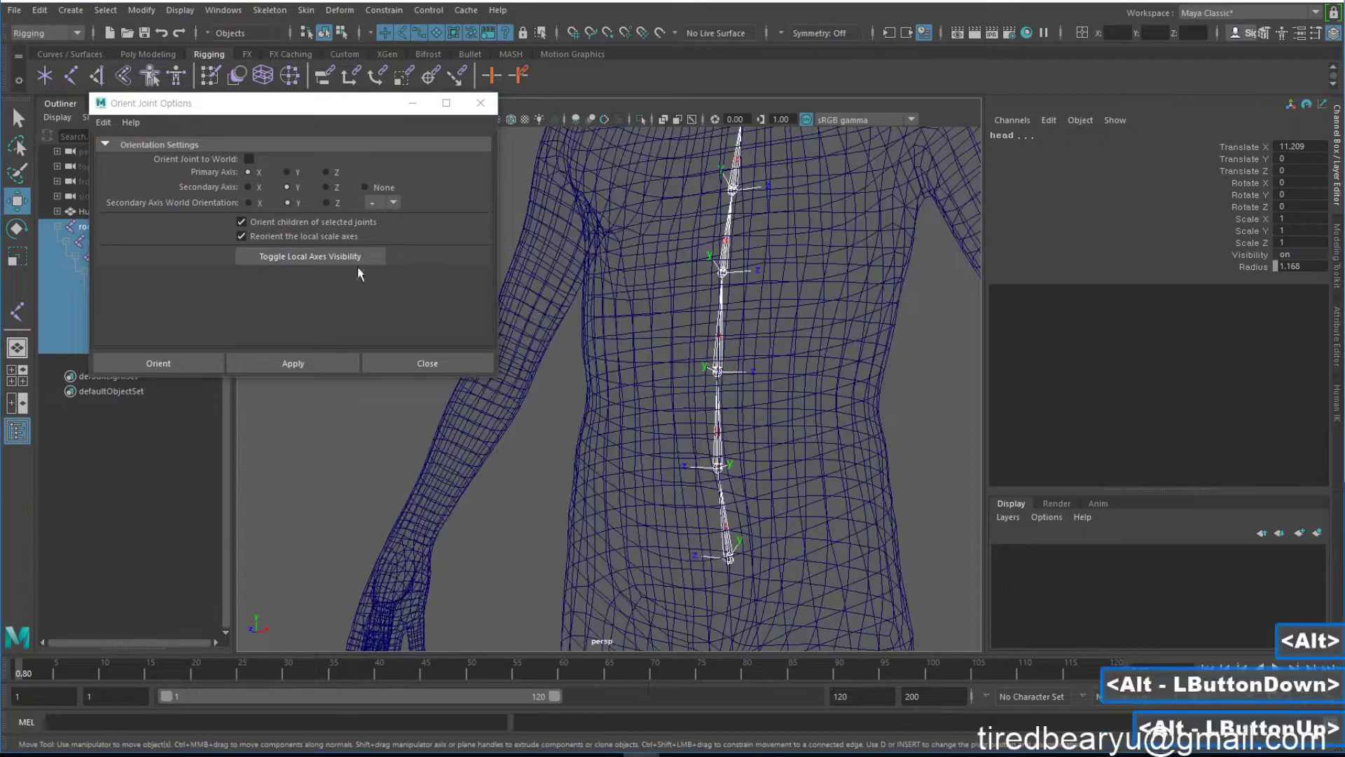
left_click(326, 202)
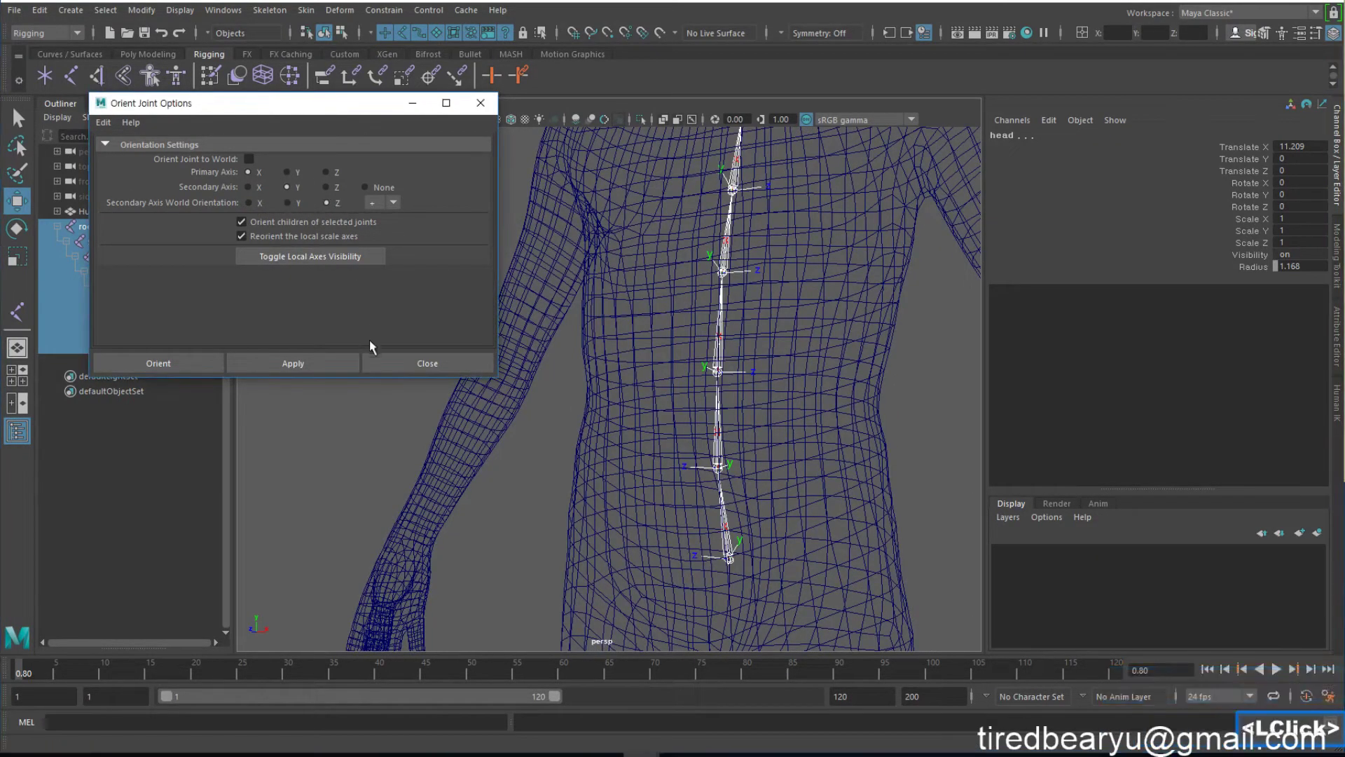
left_click(317, 361)
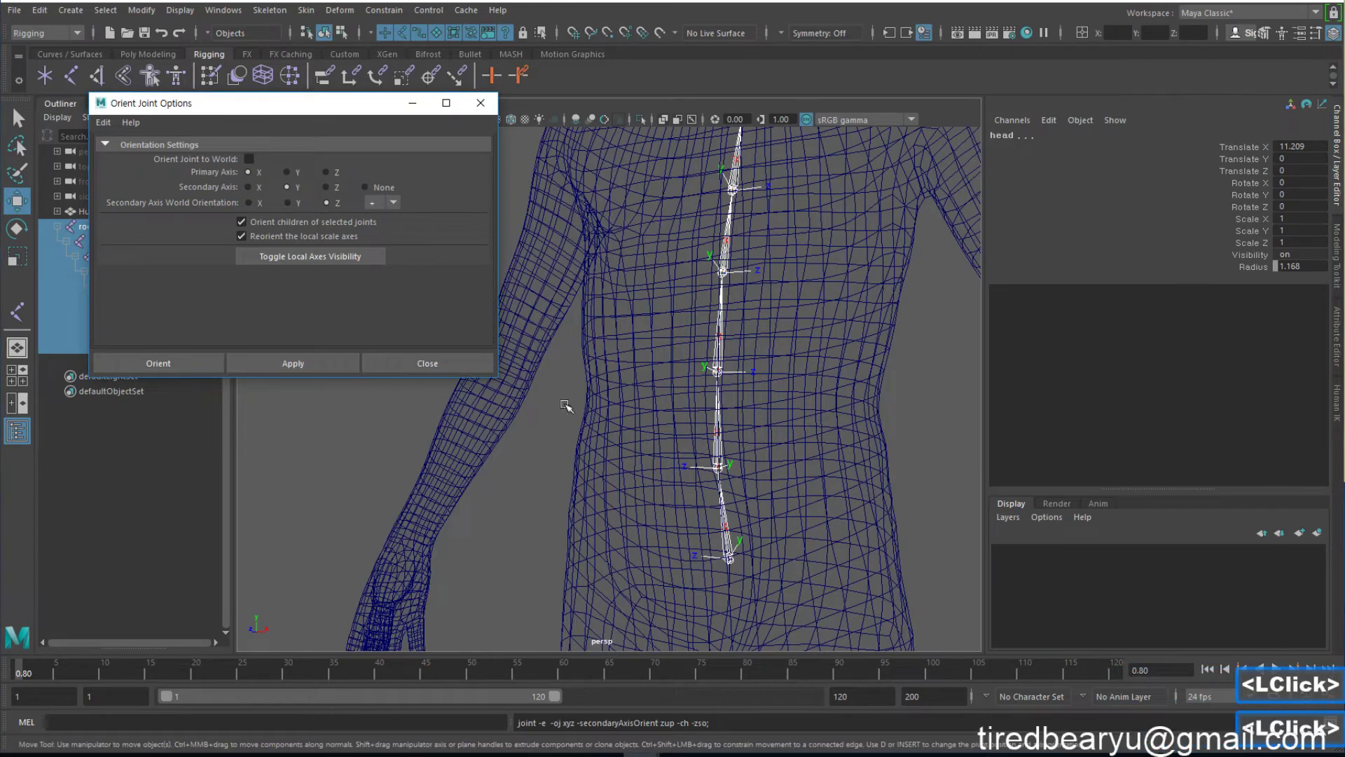
Reorient the selected joints with the secondary axis world orientation set to X, and check the direction of their axes.
left_click(249, 203)
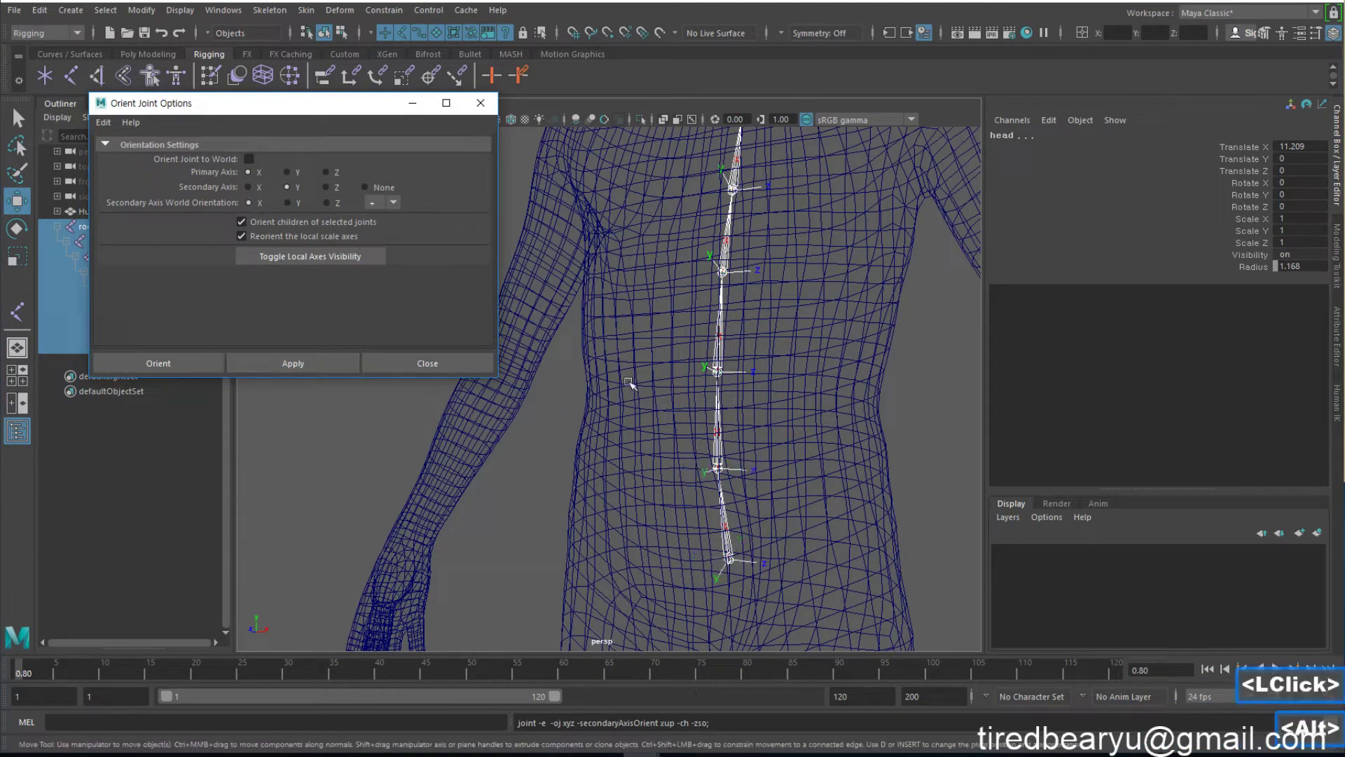
left_click_drag(655, 321, 742, 330, "alt")
middle_click_drag(743, 330, 767, 324, "alt")
mouse_move(767, 324)
left_mouse_down("alt")
mouse_move(785, 294)
mouse_move(770, 323)
mouse_move(742, 329)
mouse_move(761, 326)
left_mouse_up("alt")
Select the root joint together with the spline1 to spline5 joints in the perspective view.
left_click_drag(756, 534, 774, 526)
key("q")
left_click_drag(736, 468, 779, 460, "shift")
left_click_drag(744, 414, 774, 404, "shift")
left_click(754, 370, "shift")
left_click(757, 314, "shift")
left_click(760, 259, "shift")
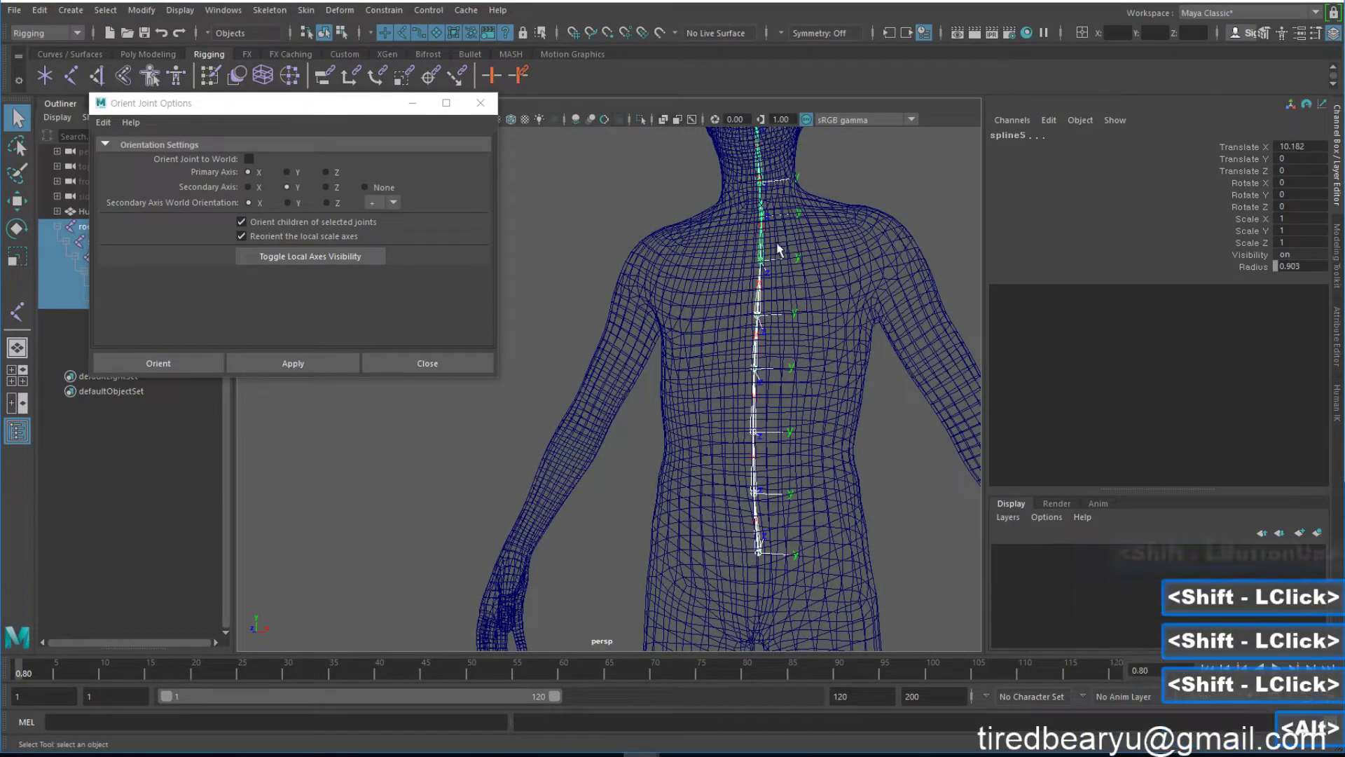
Test bending the reoriented spine by rotating the selected joints together, and restore the original pose.
right_click_drag(760, 260, 752, 286, "alt")
left_click_drag(754, 286, 694, 294, "alt")
right_click_drag(694, 294, 664, 297, "alt")
key("e")
left_click_drag(678, 340, 766, 315)
middle_click_drag(766, 315, 815, 388, "alt")
key("q")
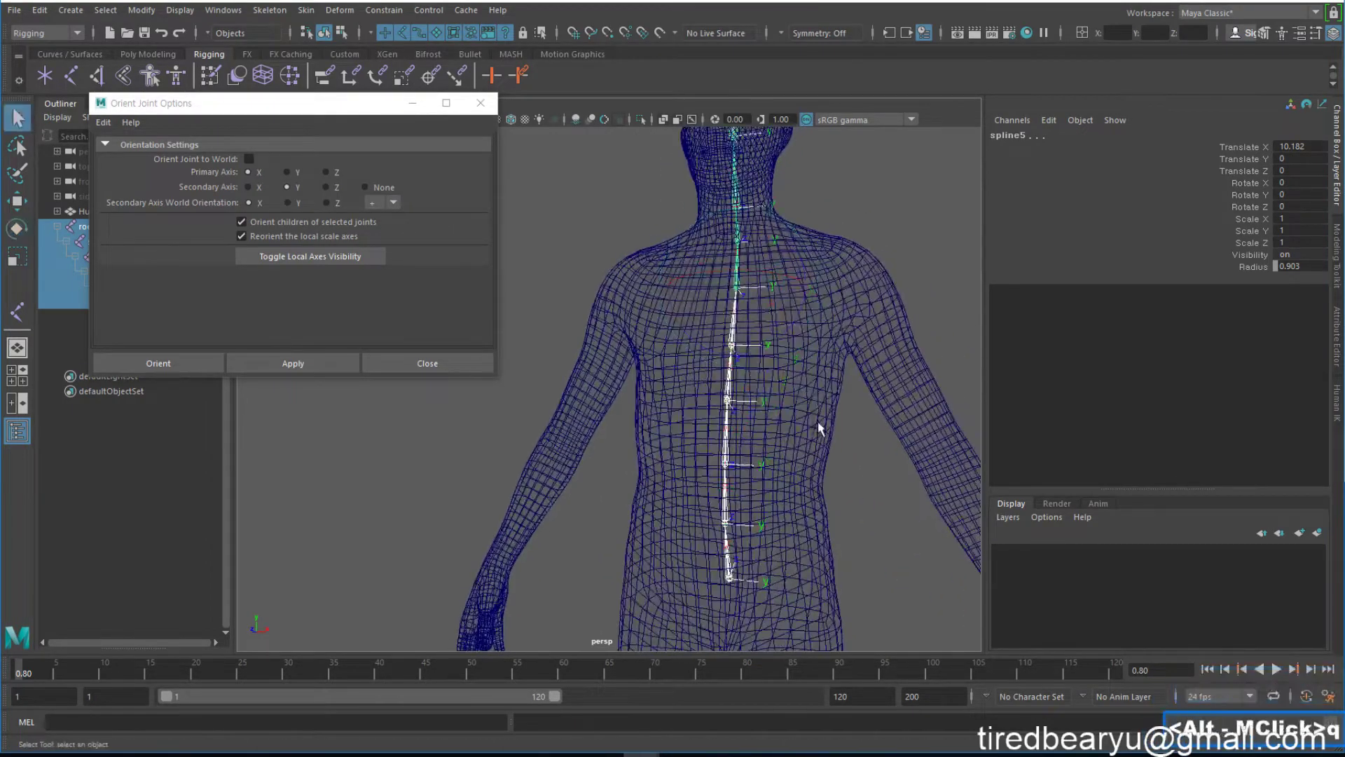
Select the neck and head joints, test rotating them together about Y, and undo the rotation.
left_click(820, 427)
left_click_drag(820, 427, 795, 425, "alt")
right_click_drag(795, 425, 739, 420, "alt")
left_click(701, 436)
middle_click_drag(740, 421, 744, 457, "alt")
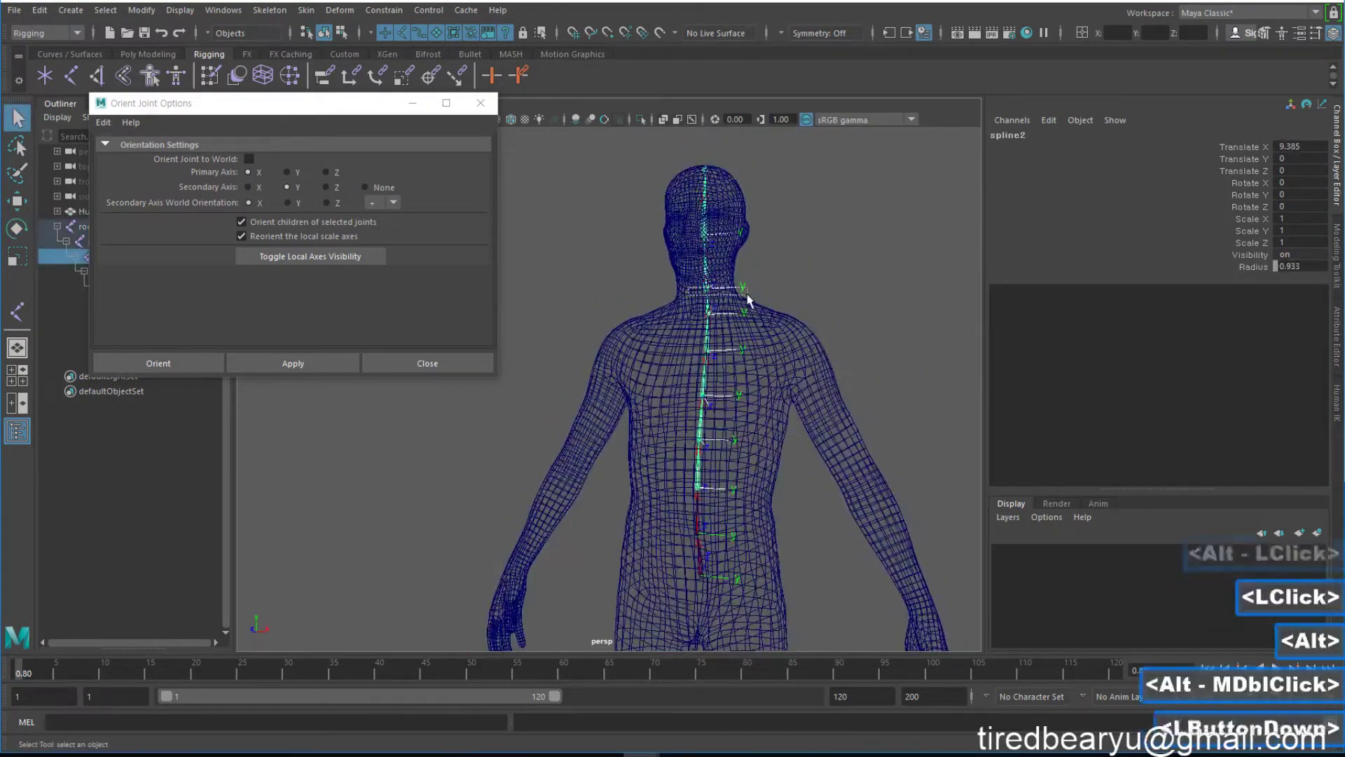
left_click(711, 285)
key("e")
left_click(697, 205, "shift")
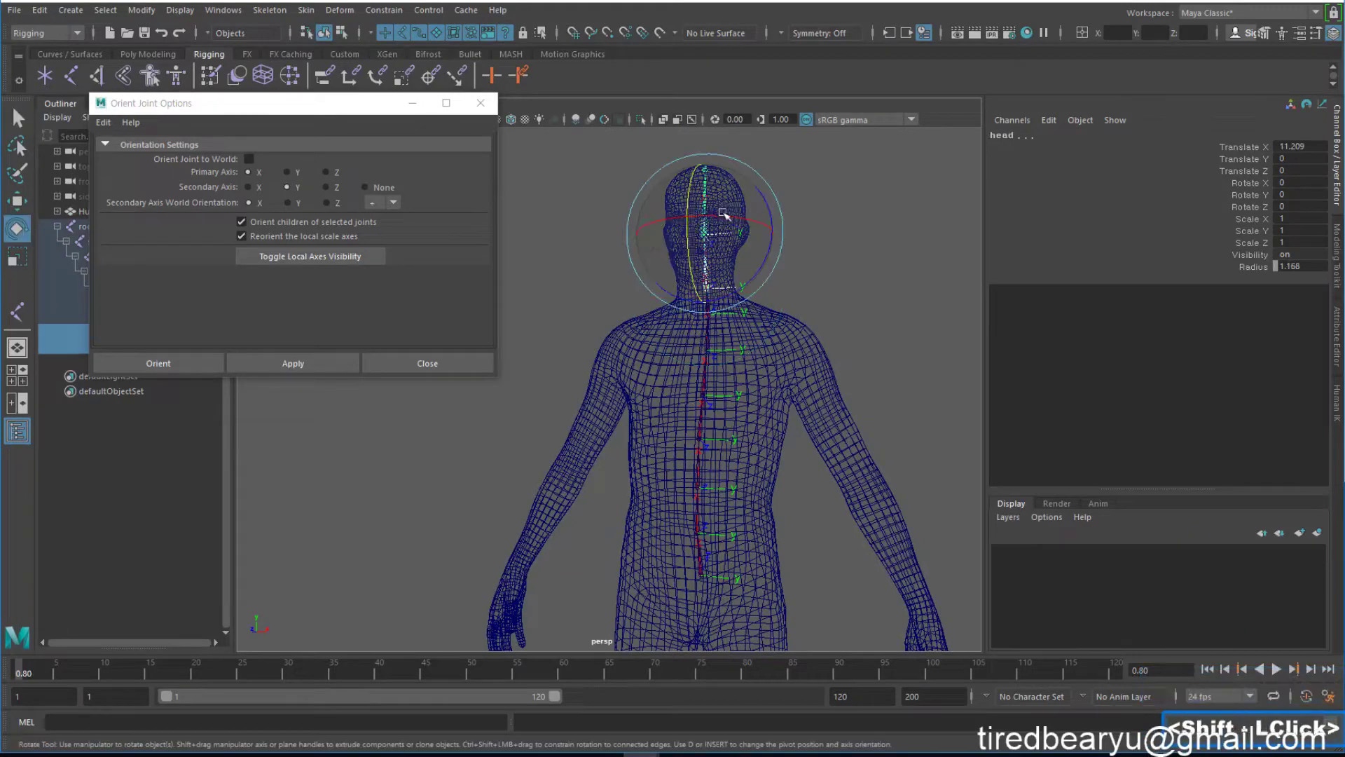
left_click_drag(700, 273, 703, 275)
key("z")
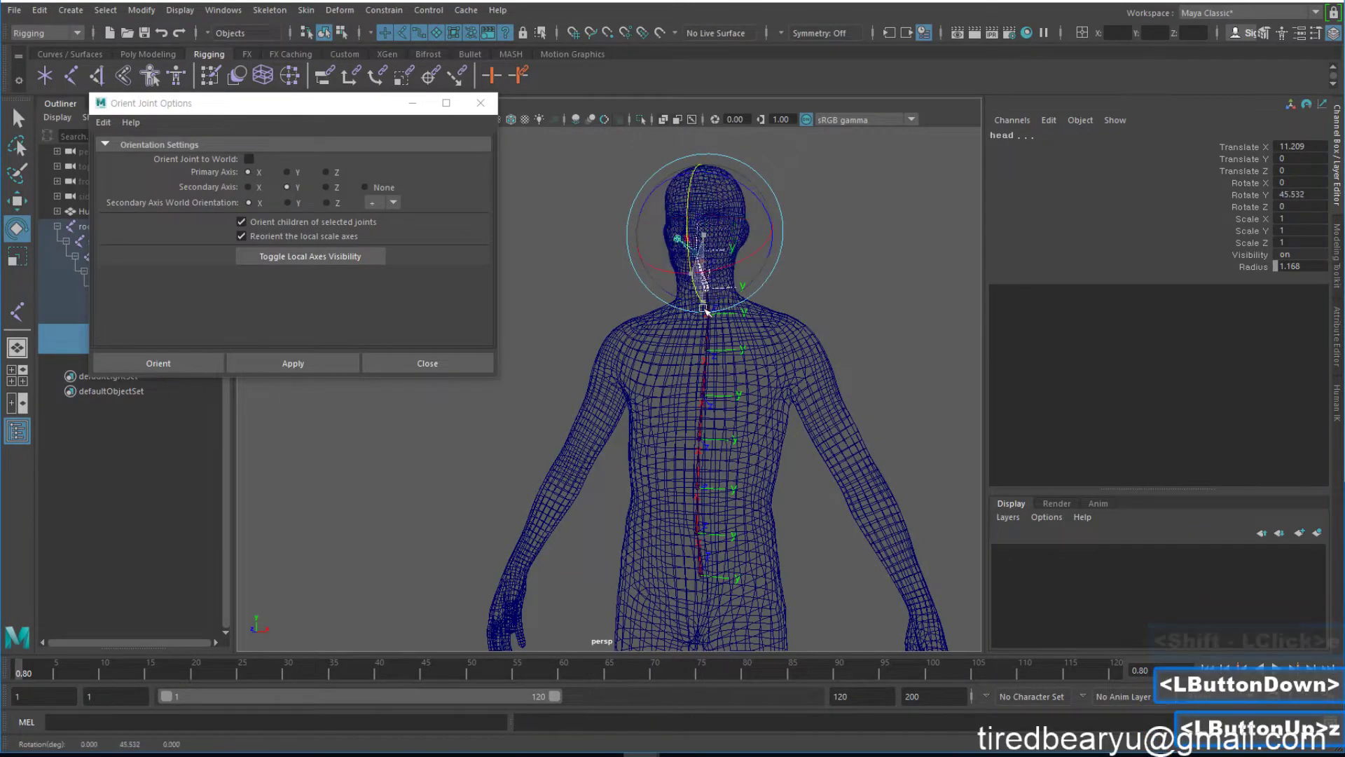
left_click(703, 275)
key("z")
Select only the root joint at the base of the spine with the Select tool.
middle_click_drag(694, 434, 691, 336, "alt")
right_click_drag(691, 336, 658, 376, "alt")
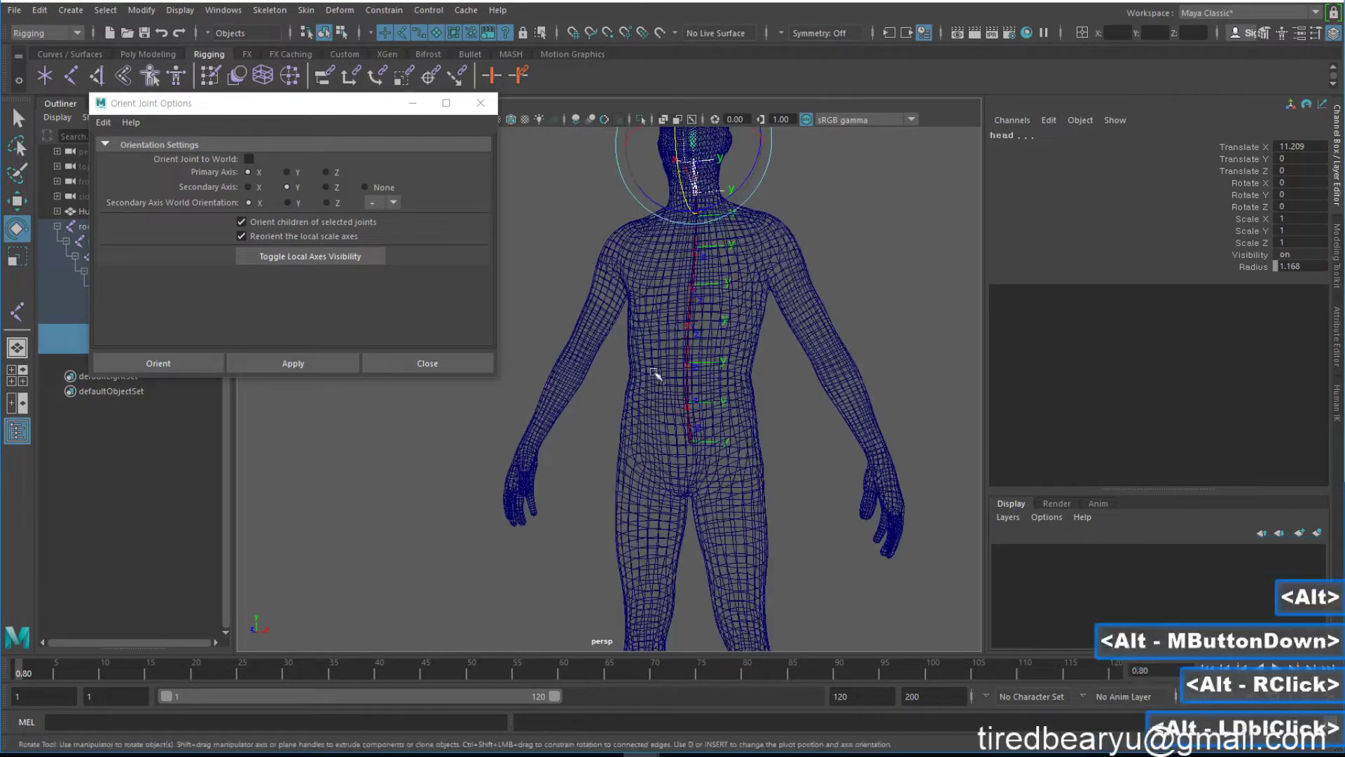
key("q")
left_click(691, 441)
middle_click_drag(682, 398, 670, 416, "alt")
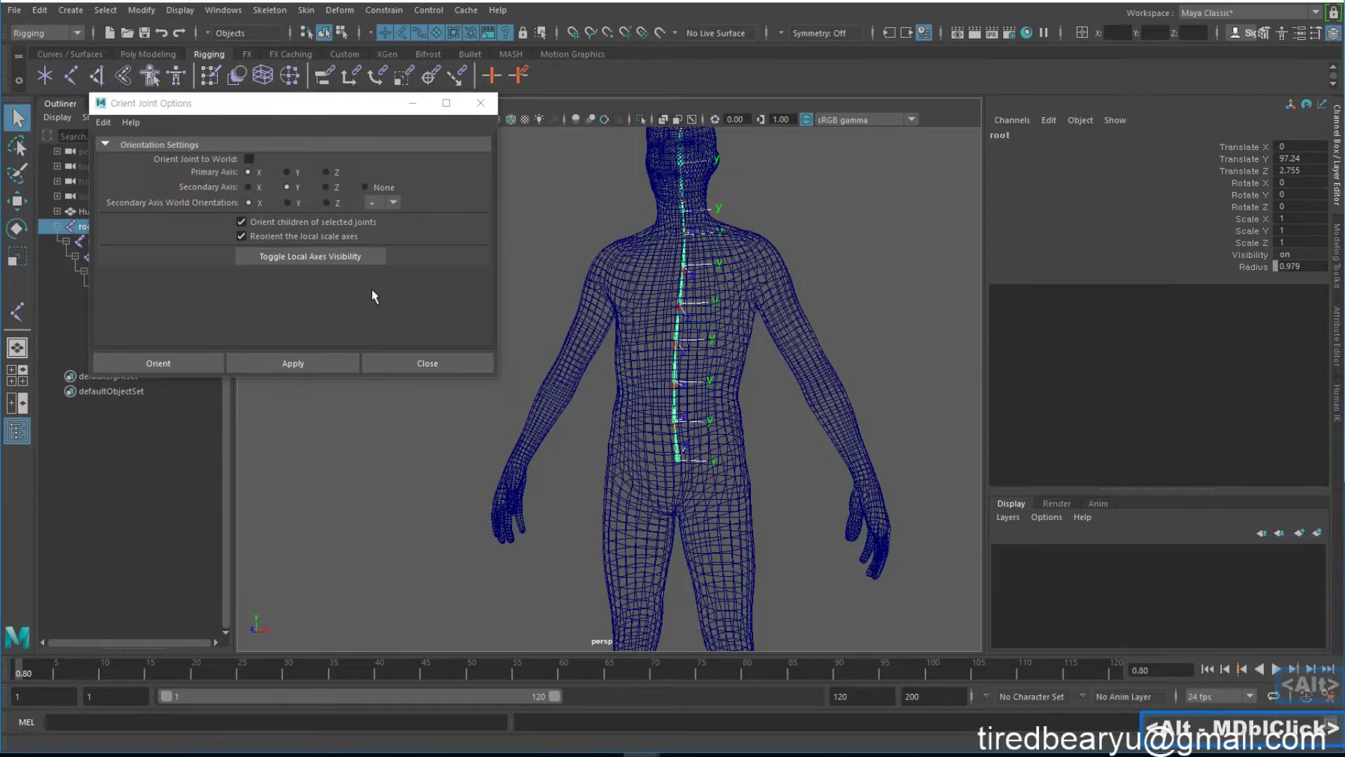
Close the joint orientation options and hide the local rotation axes of all joints from root through head.
left_click(420, 361)
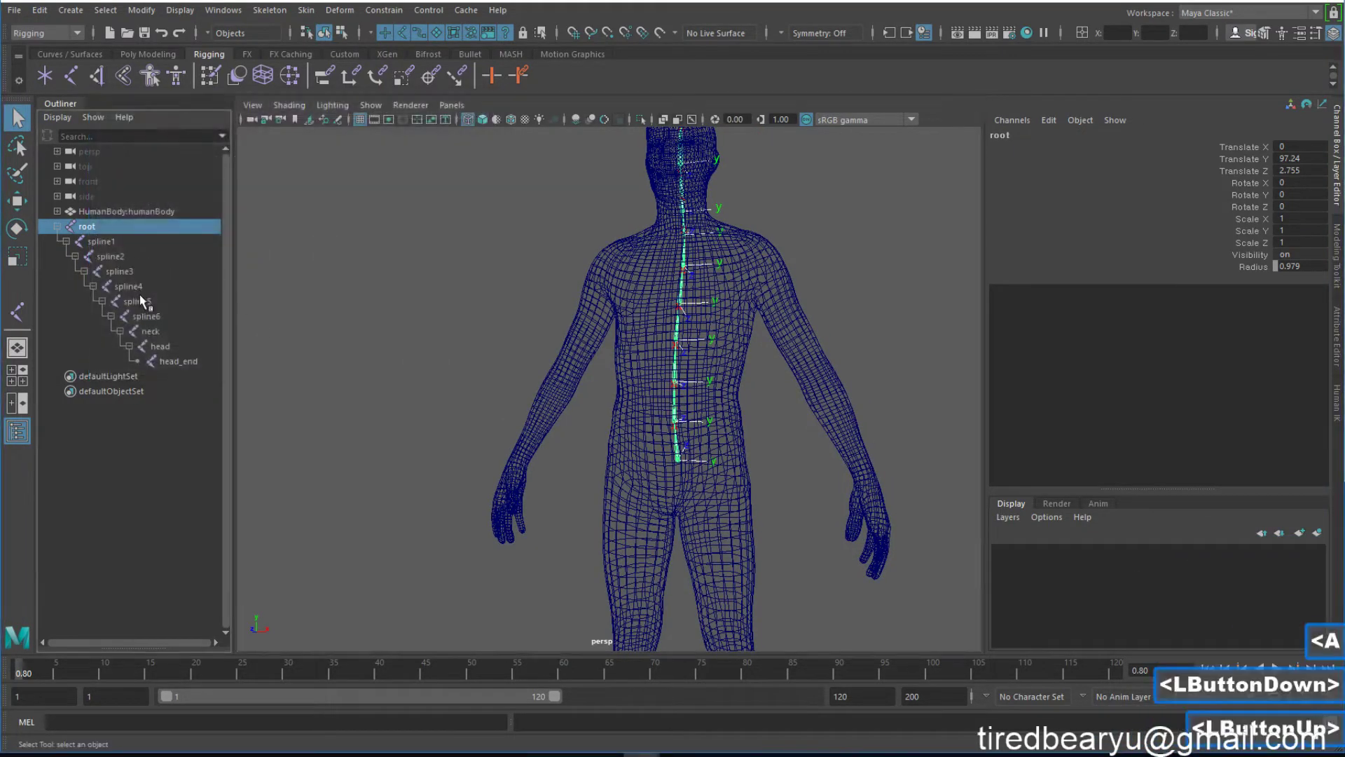
left_click(160, 346, "shift")
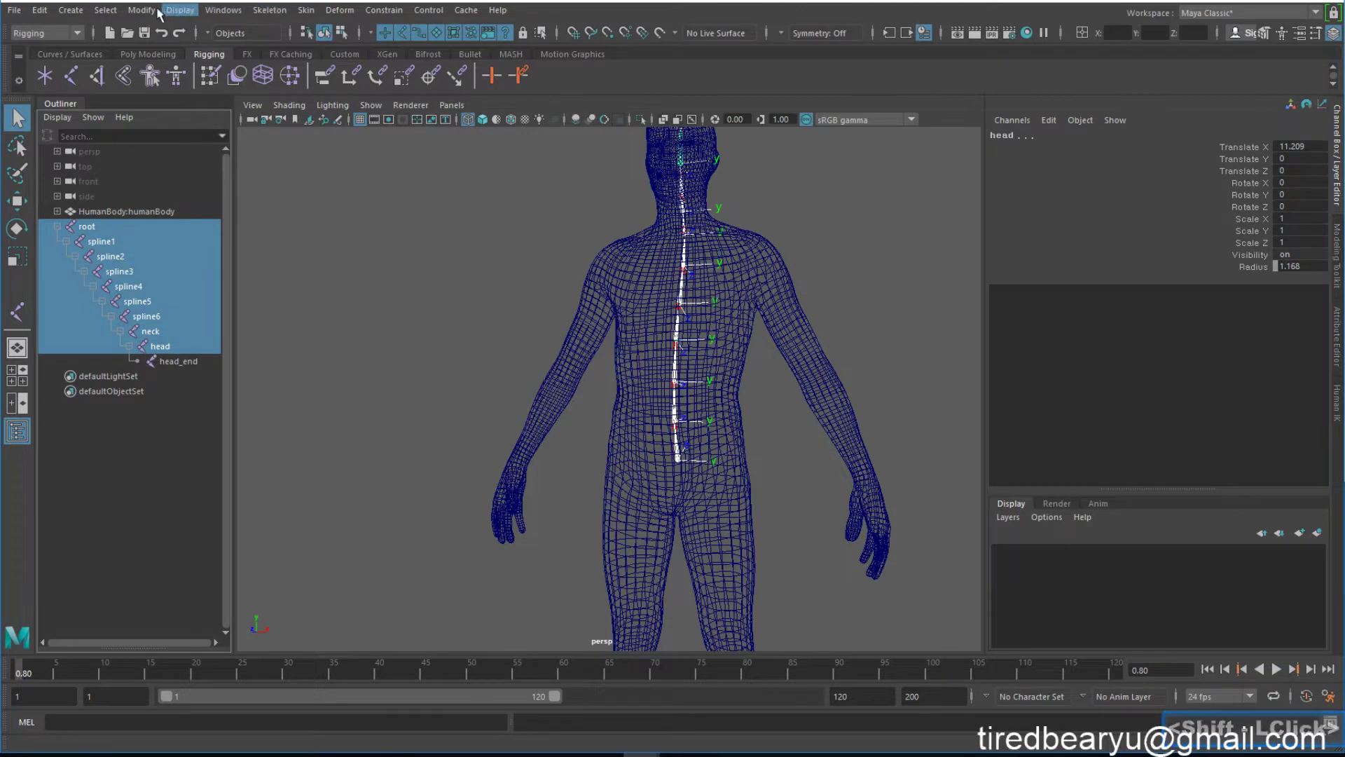
left_click(137, 12)
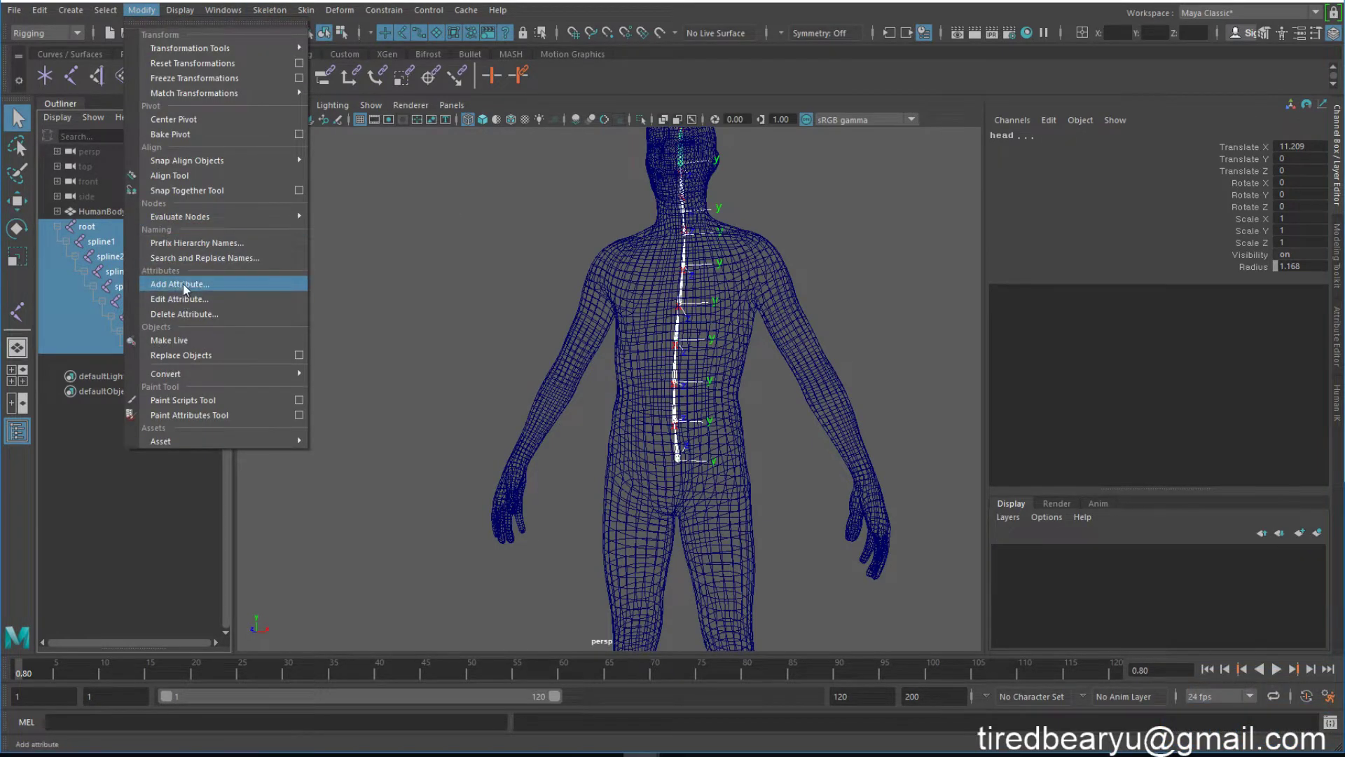
mouse_move(175, 14)
mouse_move(238, 218)
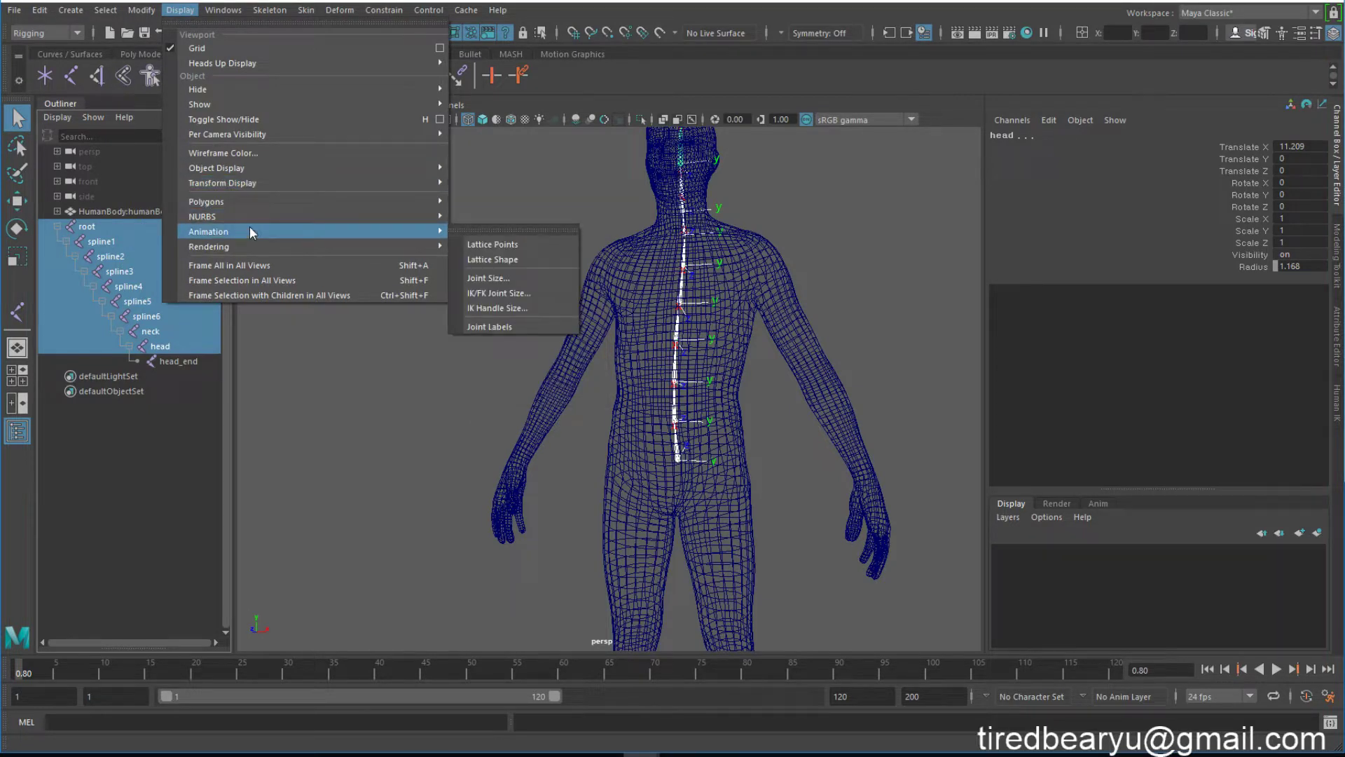
mouse_move(254, 185)
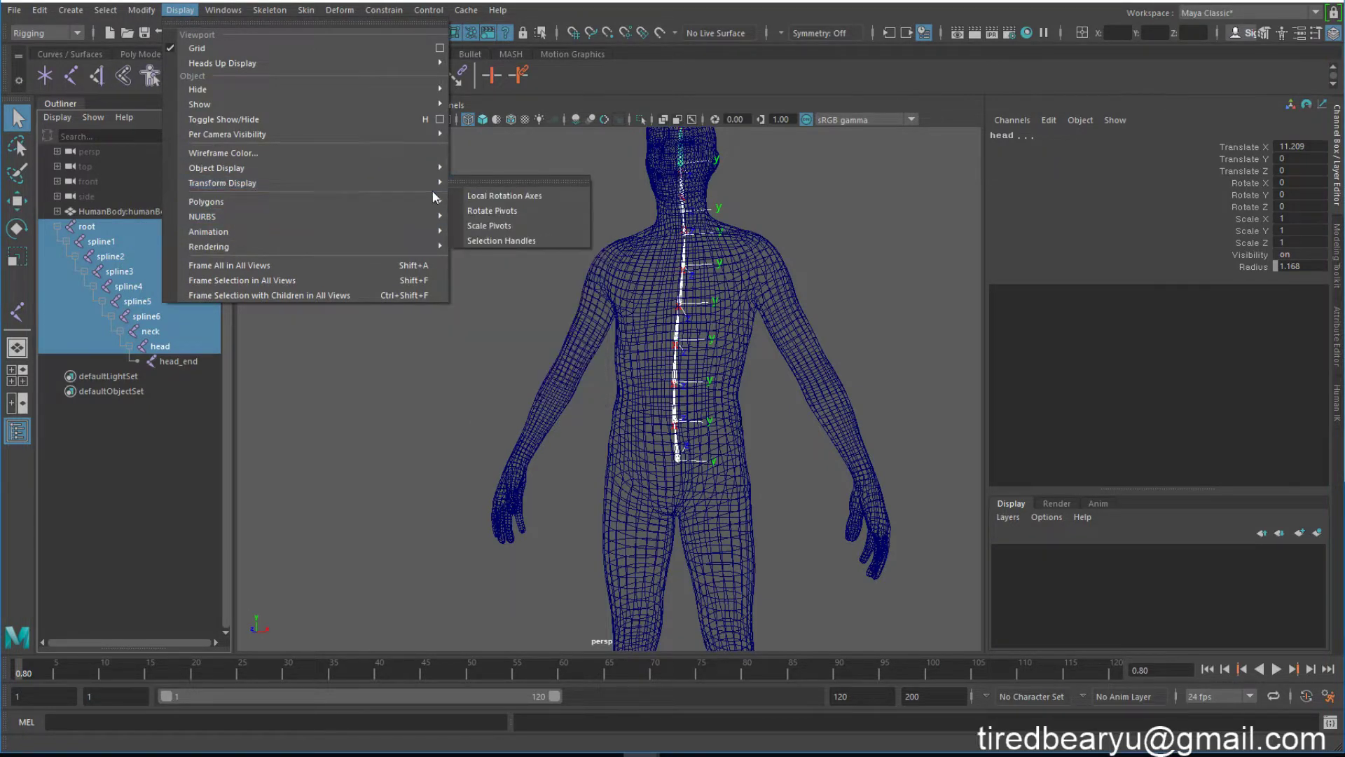
left_click(494, 199)
Start a leg joint chain with the Create Joints tool in the side view, placing joints at the hip and knee.
middle_click_drag(931, 418, 788, 288, "alt")
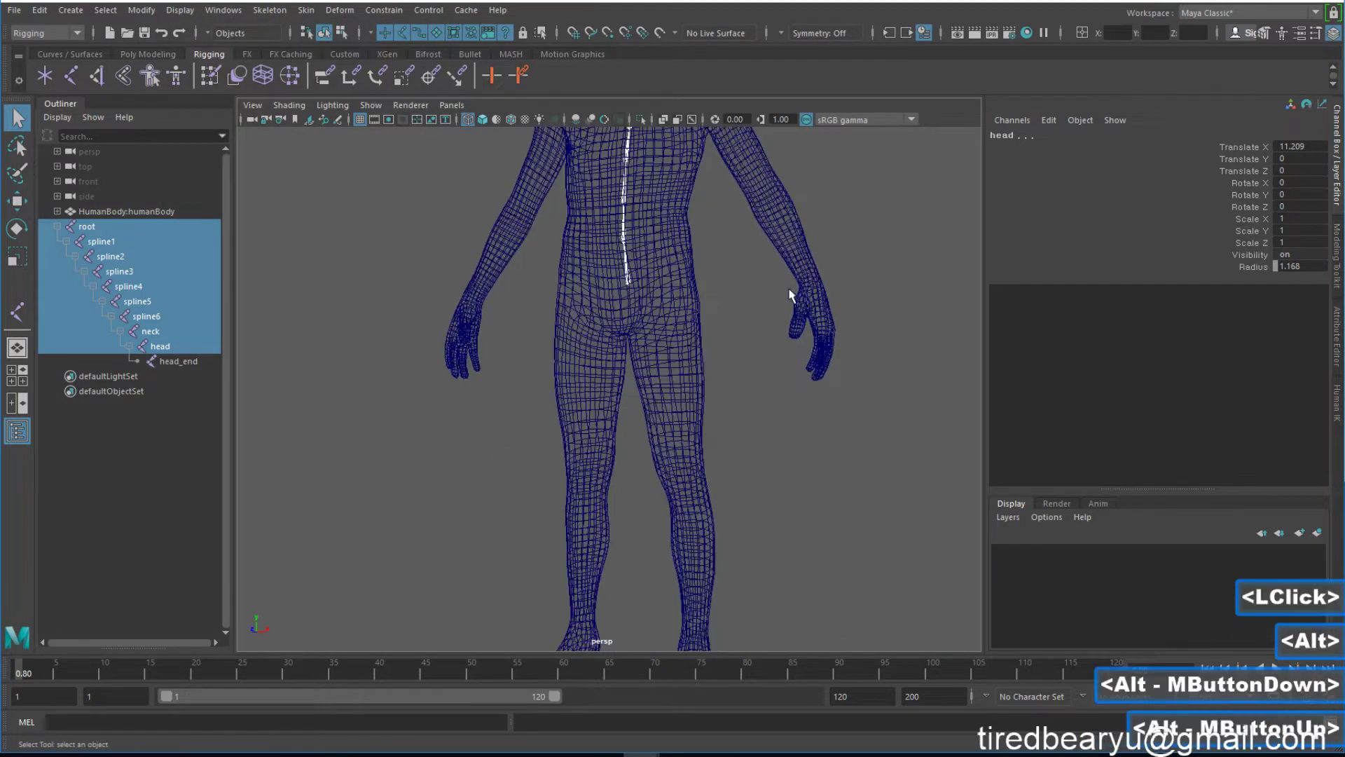
left_click_drag(788, 287, 829, 299, "alt")
right_click_drag(829, 300, 697, 291, "alt")
left_click(688, 399, "alt")
left_click_drag(687, 400, 713, 257, "alt")
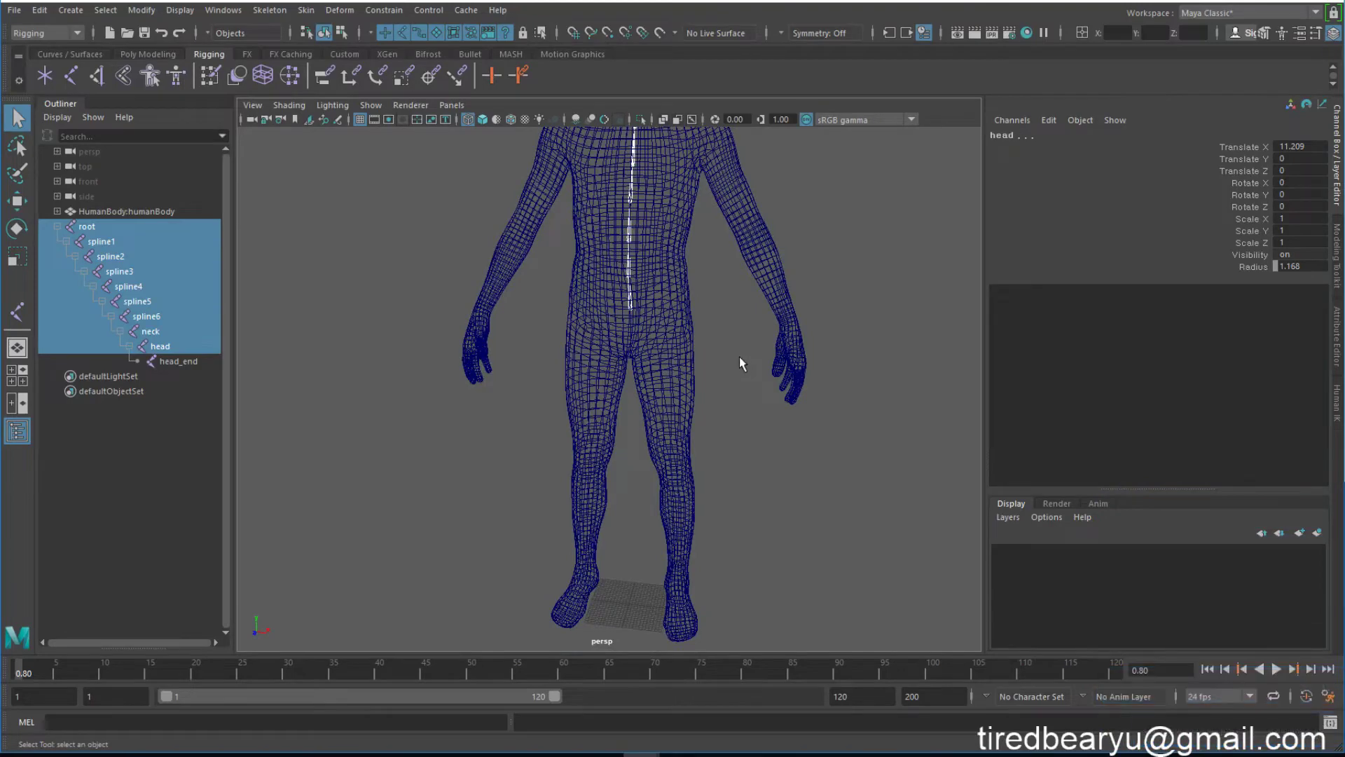
key("space")
key("space")
middle_click_drag(739, 413, 757, 419, "alt")
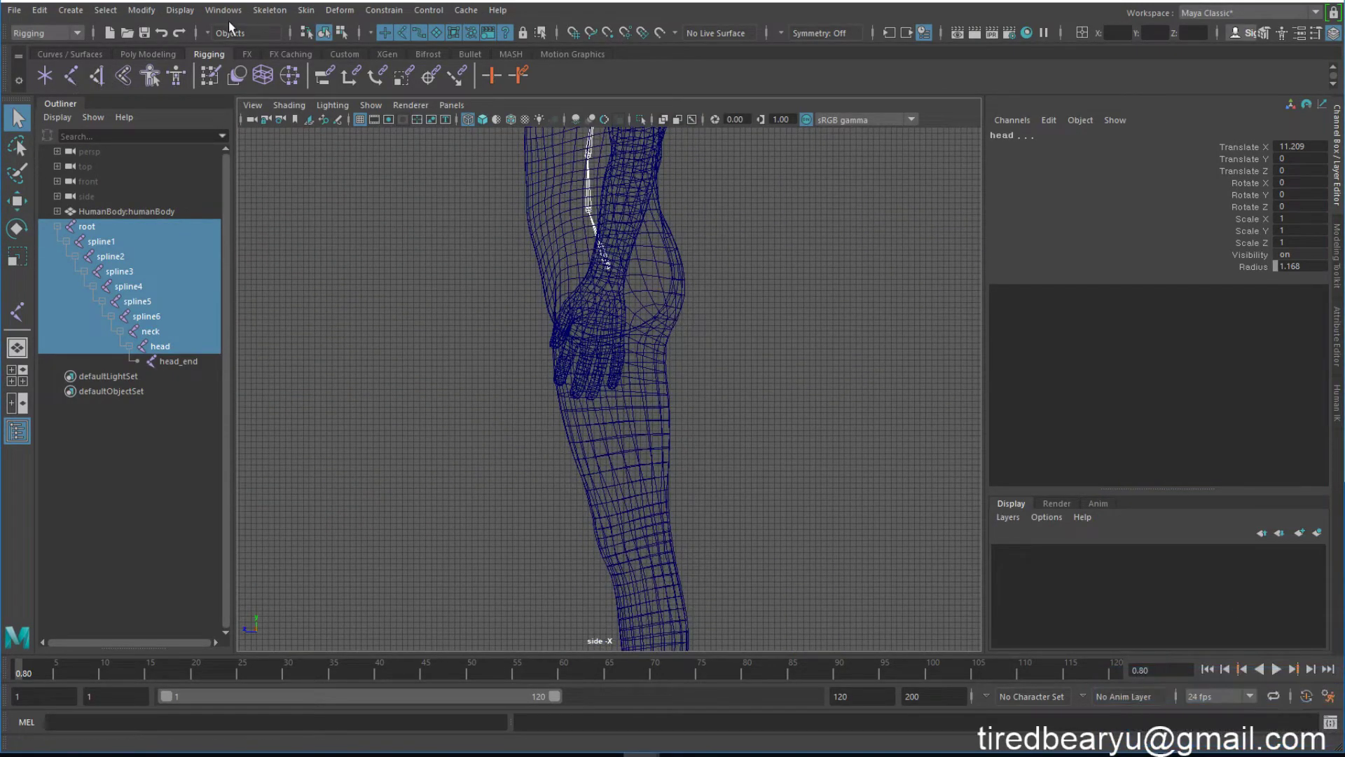
left_click(281, 11)
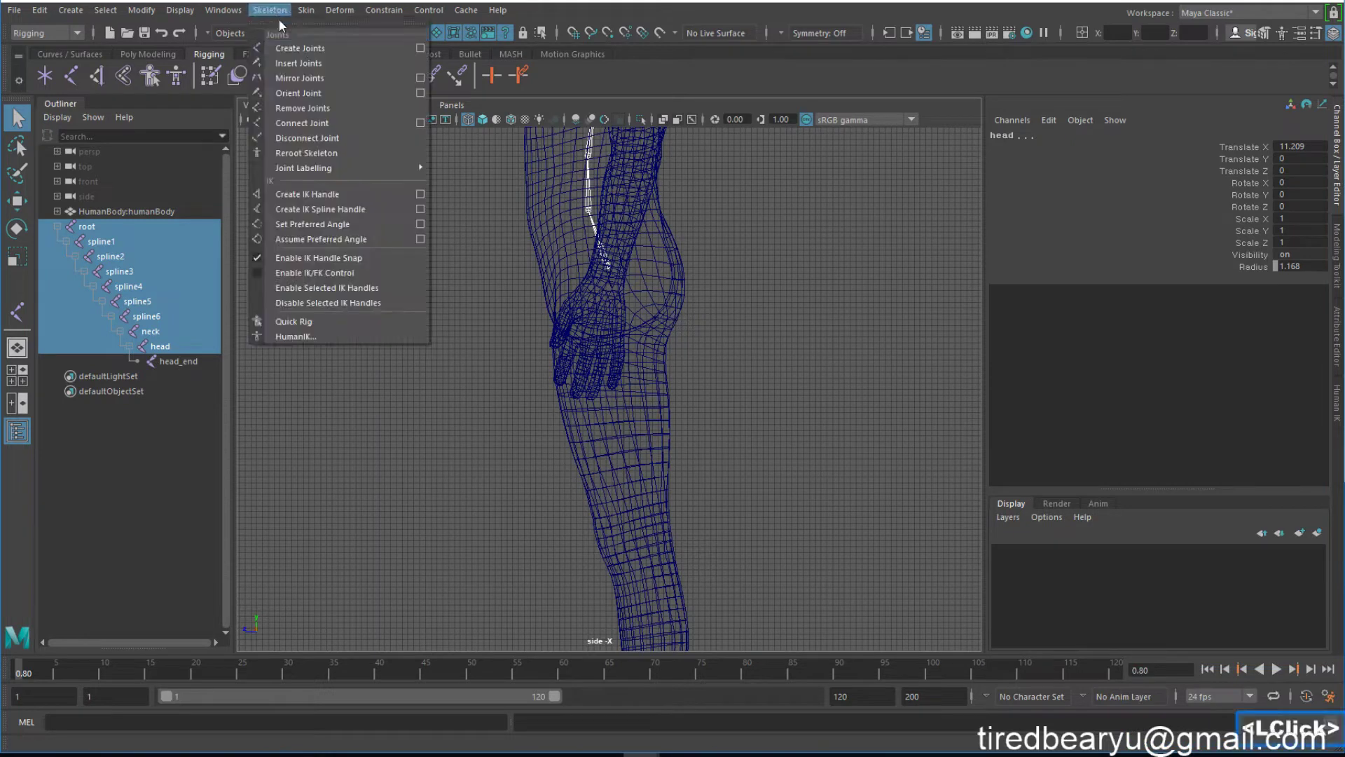
left_click(301, 47)
middle_click_drag(659, 378, 659, 338, "alt")
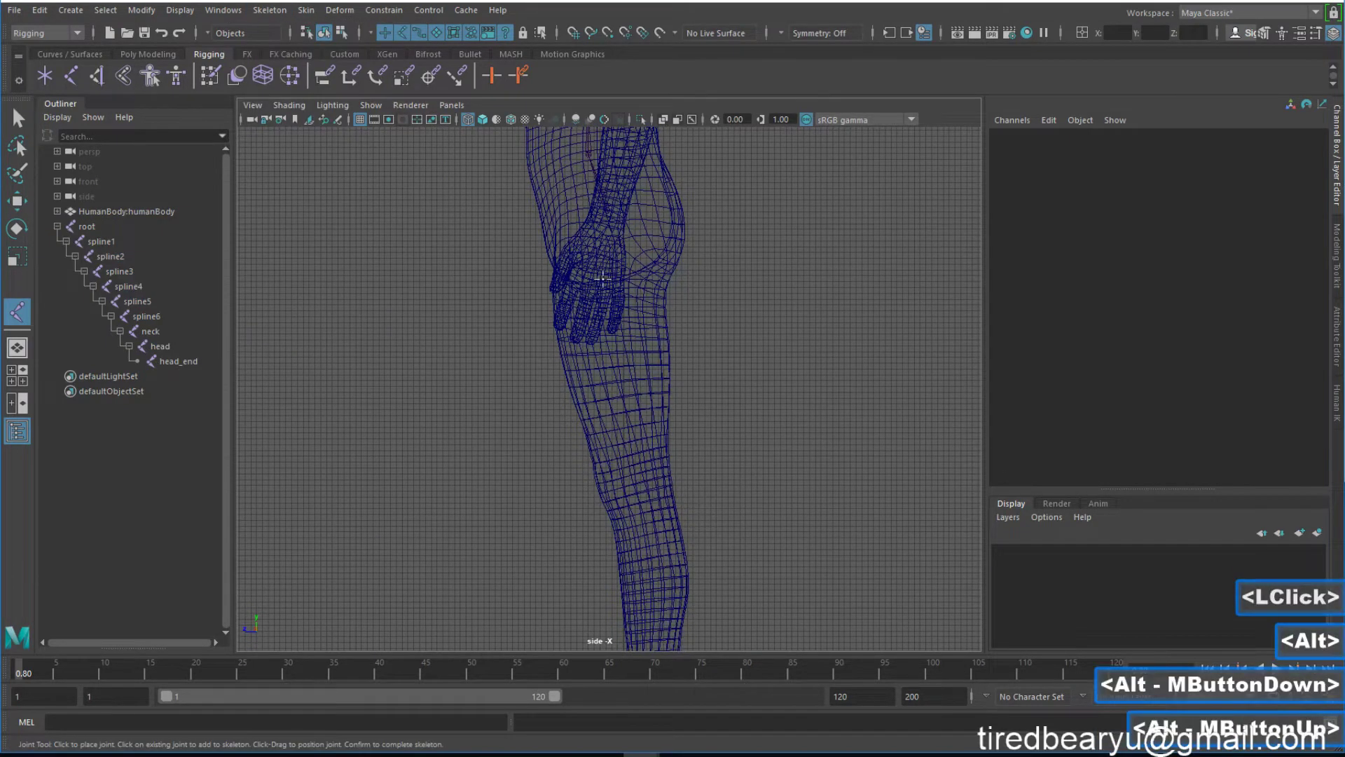
left_click(640, 250)
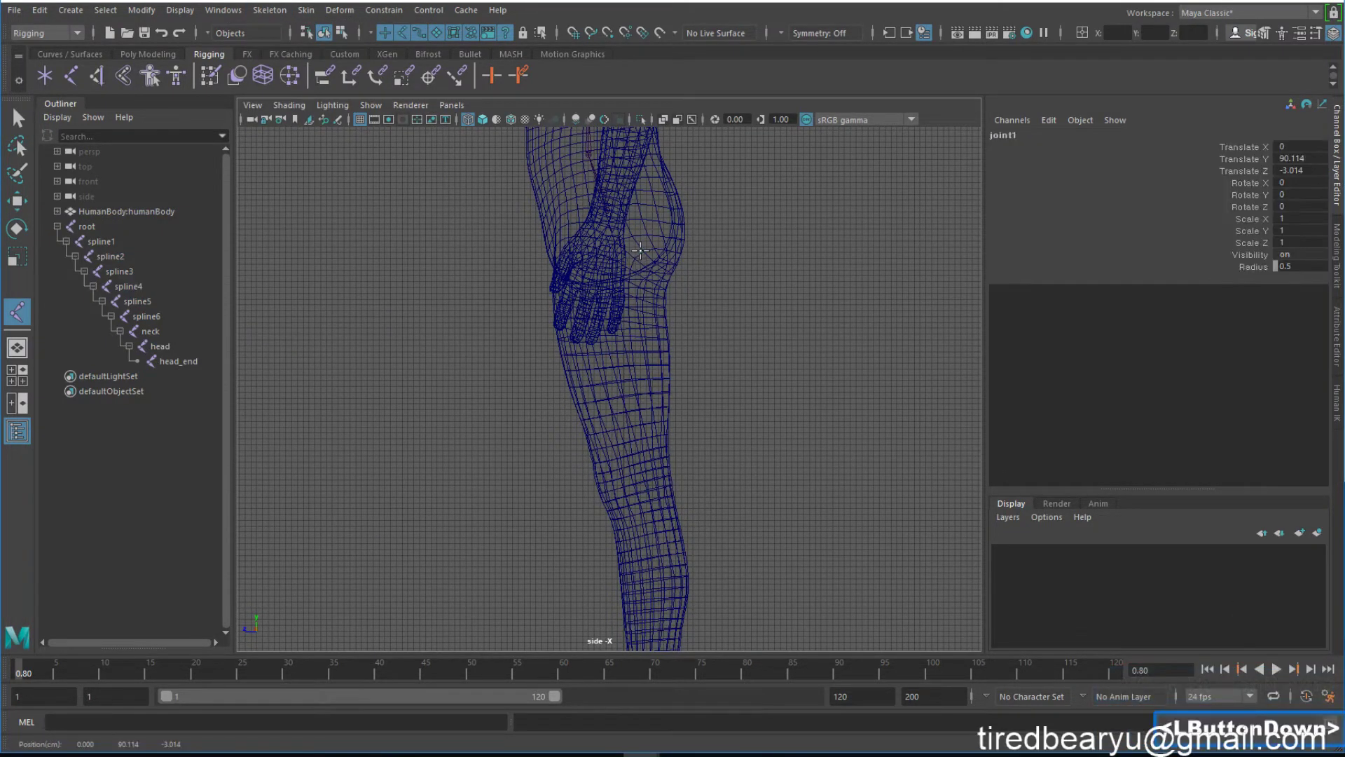
middle_click_drag(640, 250, 625, 162, "alt")
left_click(622, 388)
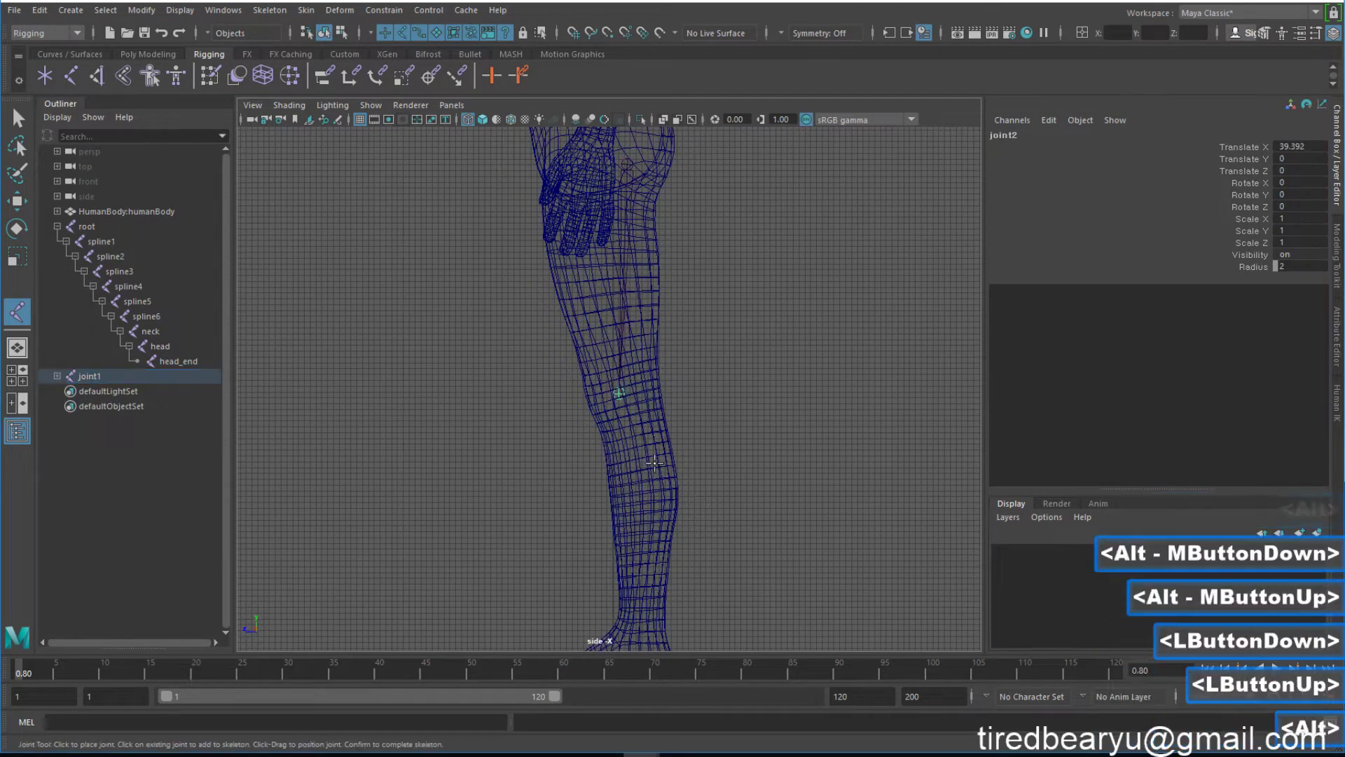
Continue the leg chain with joints at the ankle, ball of the foot and toe, and finish the chain.
middle_click_drag(623, 388, 634, 293, "alt")
left_click(654, 499)
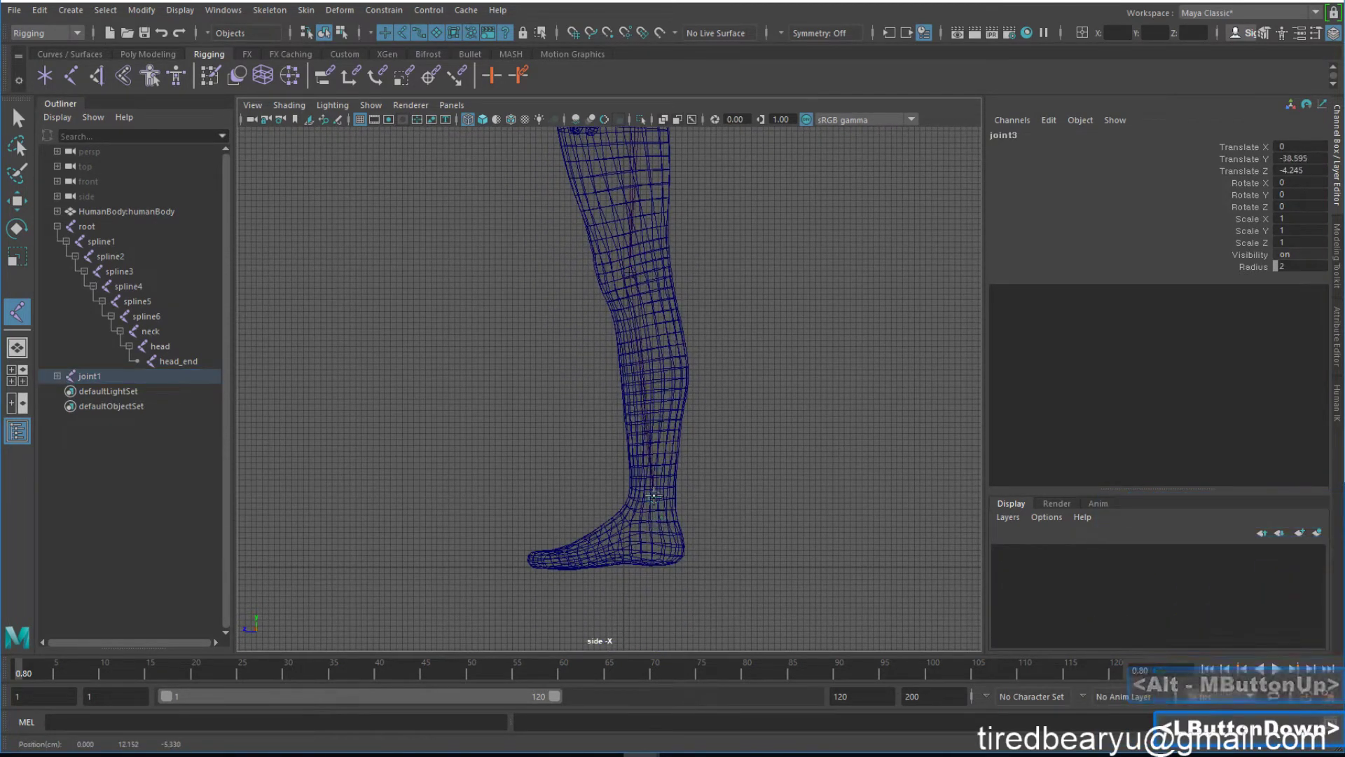
left_click(604, 550)
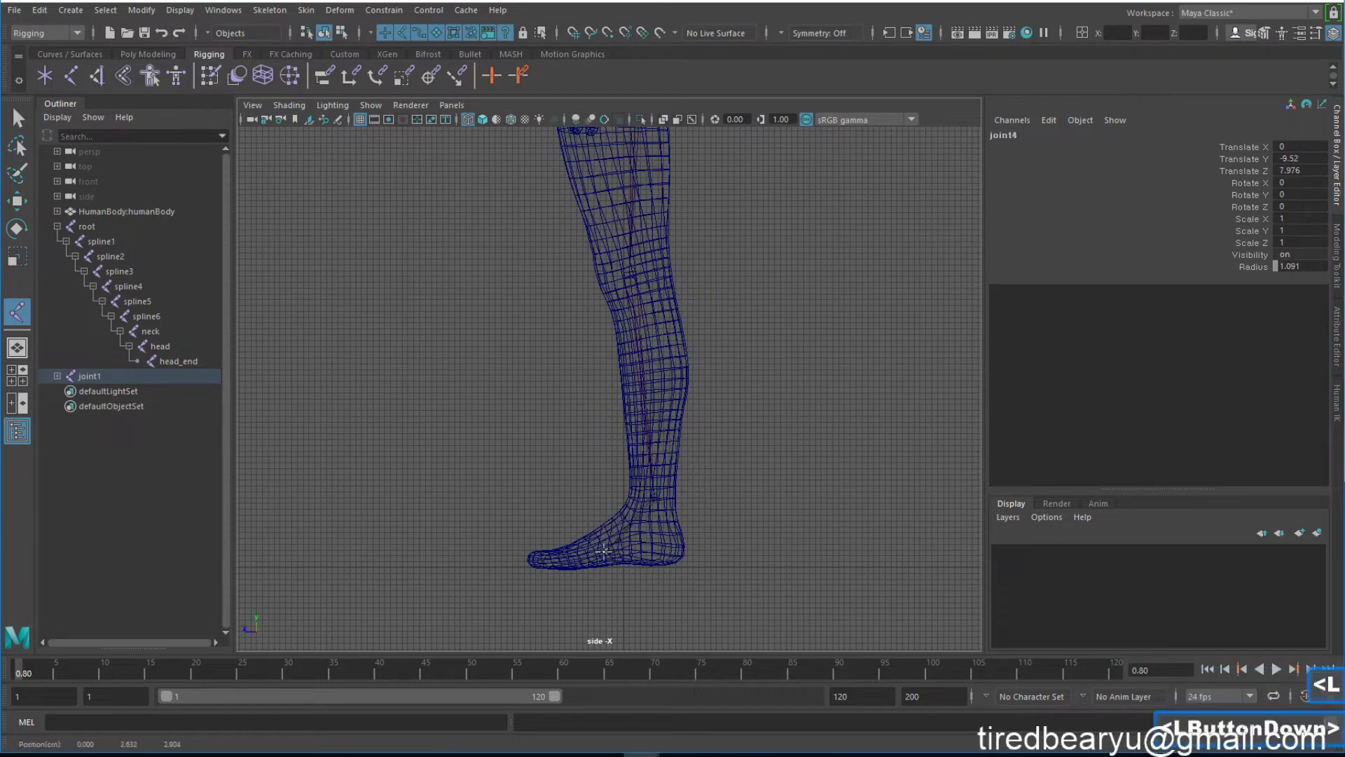
left_click(559, 557)
key("Return")
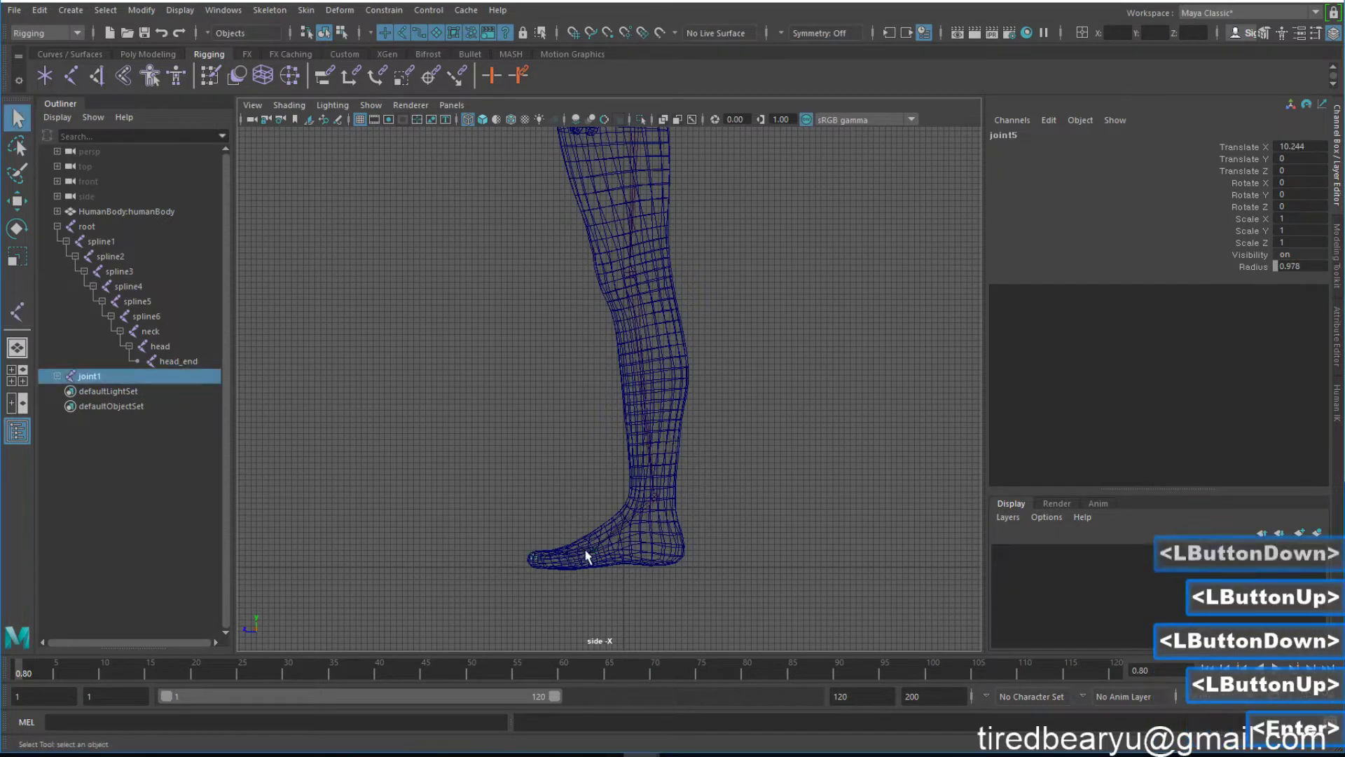
Move the leg chain sideways in the front view to an X translation of about 10.5, and display the view in wireframe.
key("space")
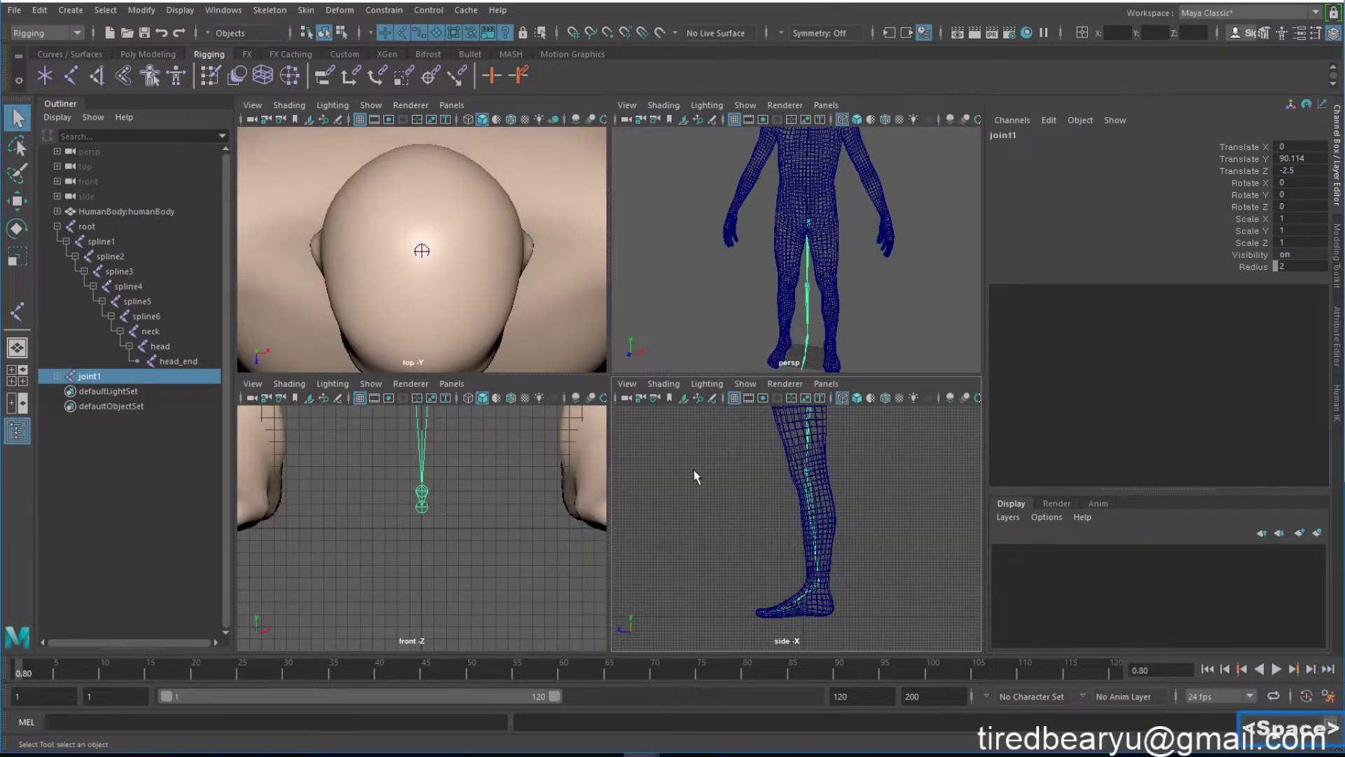
key("space")
right_click_drag(301, 330, 561, 350, "alt")
middle_click_drag(561, 350, 586, 534, "alt")
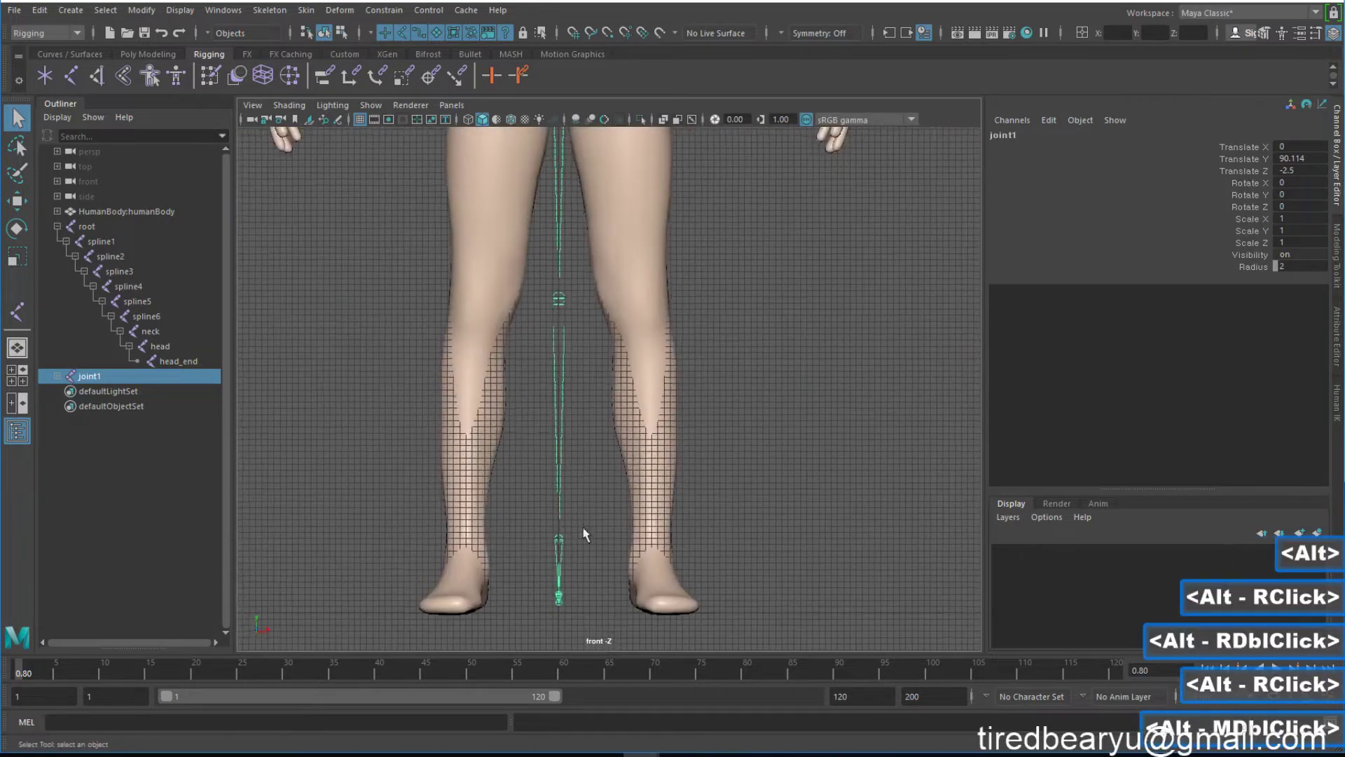
right_click_drag(586, 534, 533, 420, "alt")
middle_click_drag(533, 420, 631, 281, "alt")
key("w")
left_click_drag(652, 274, 685, 276)
key("4")
middle_click_drag(685, 275, 722, 420, "alt")
Examine how the moved joint chain sits inside the leg in the side and perspective views.
key("space")
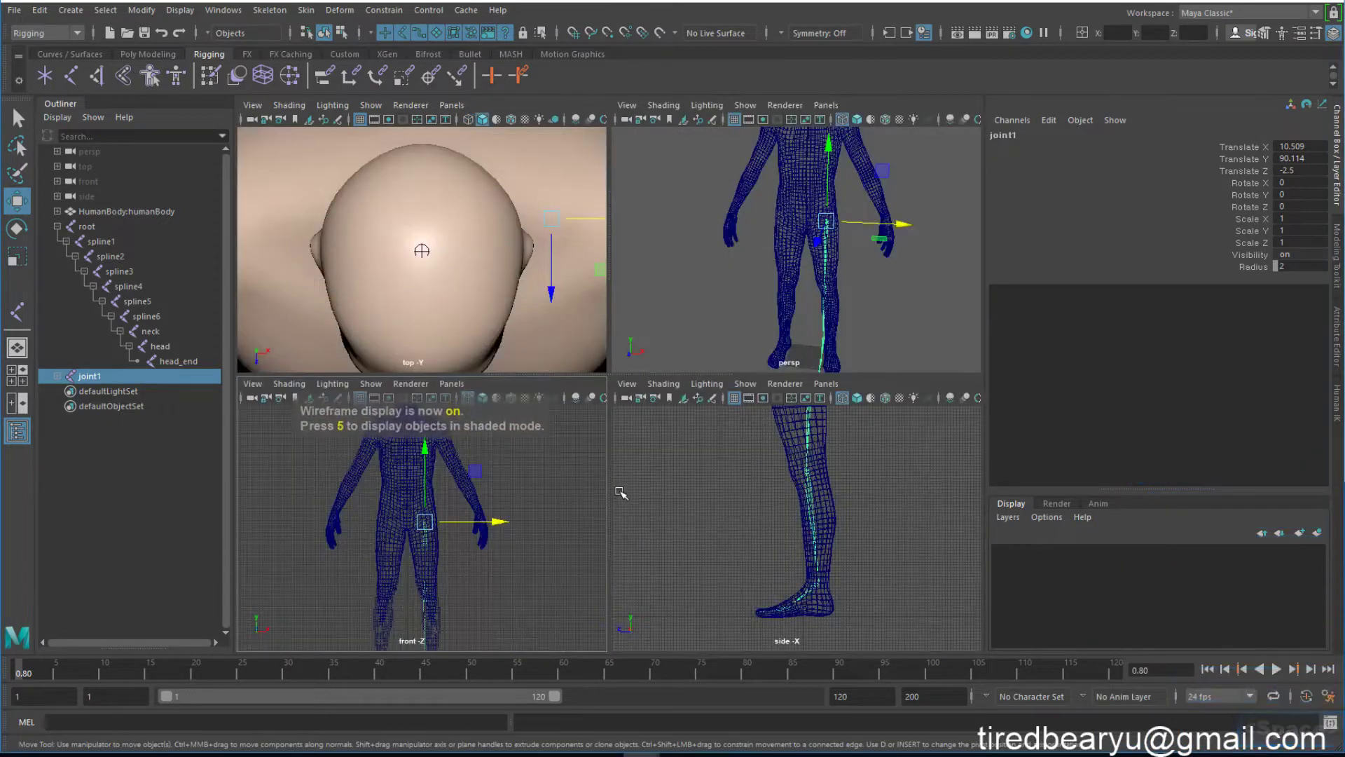
key("space")
key("space")
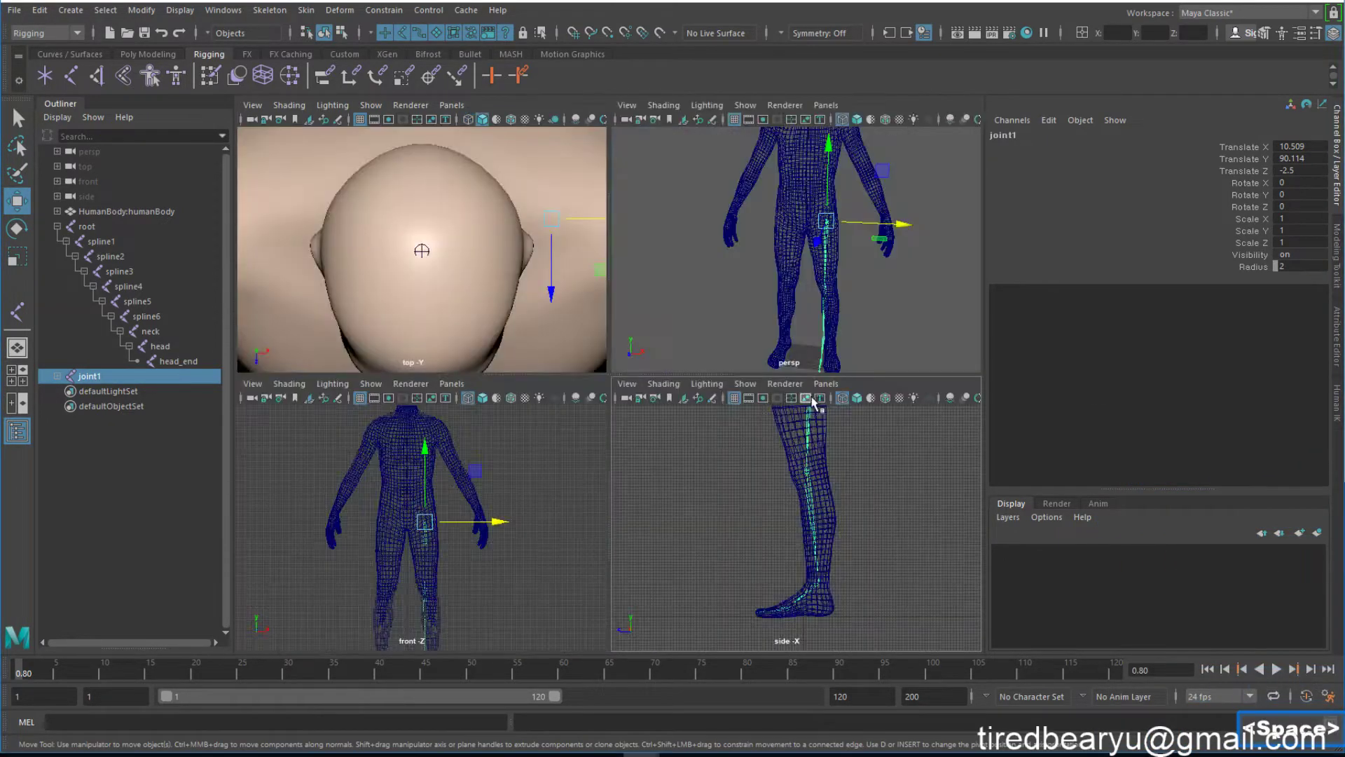
key("space")
left_click(712, 411, "alt")
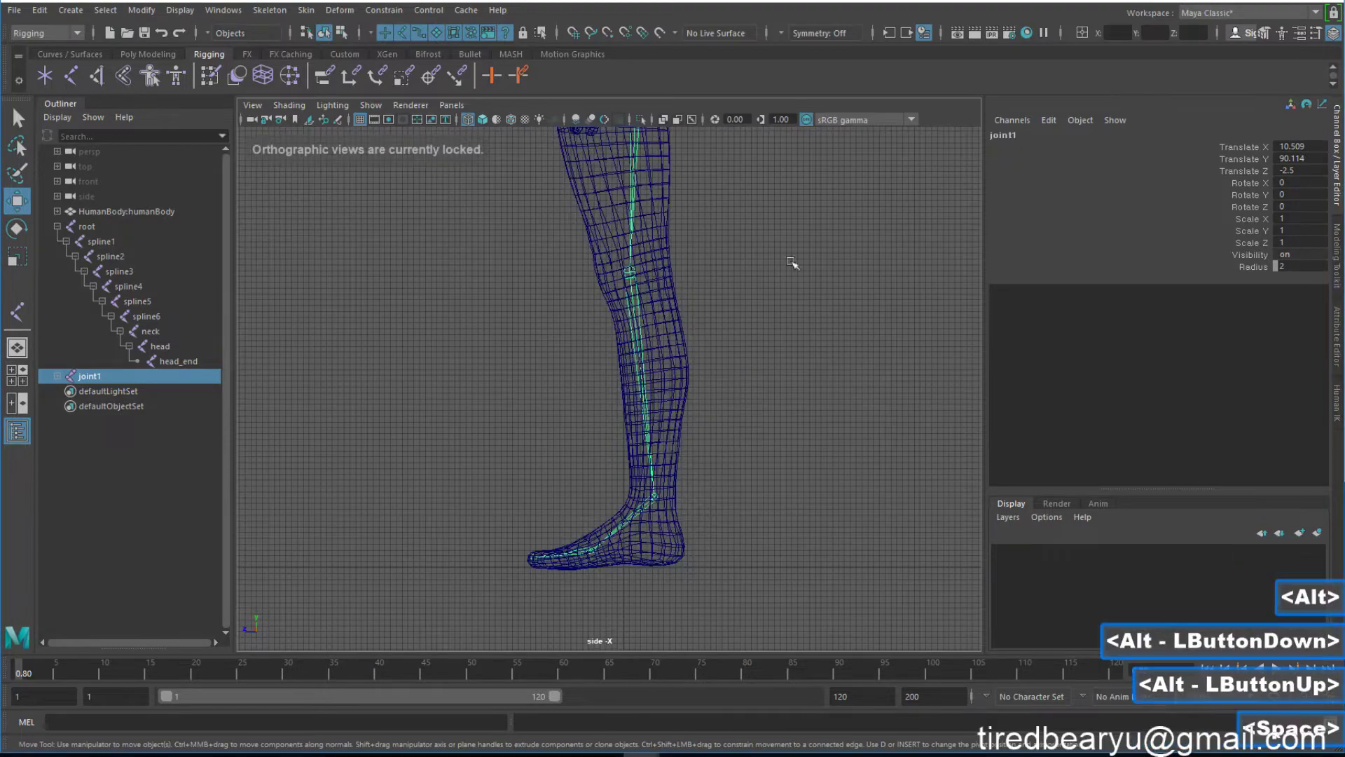
key("space")
key("space")
left_click(684, 385, "alt")
scroll(685, 385, "up", 4, "alt")
middle_click_drag(684, 385, 705, 332, "alt")
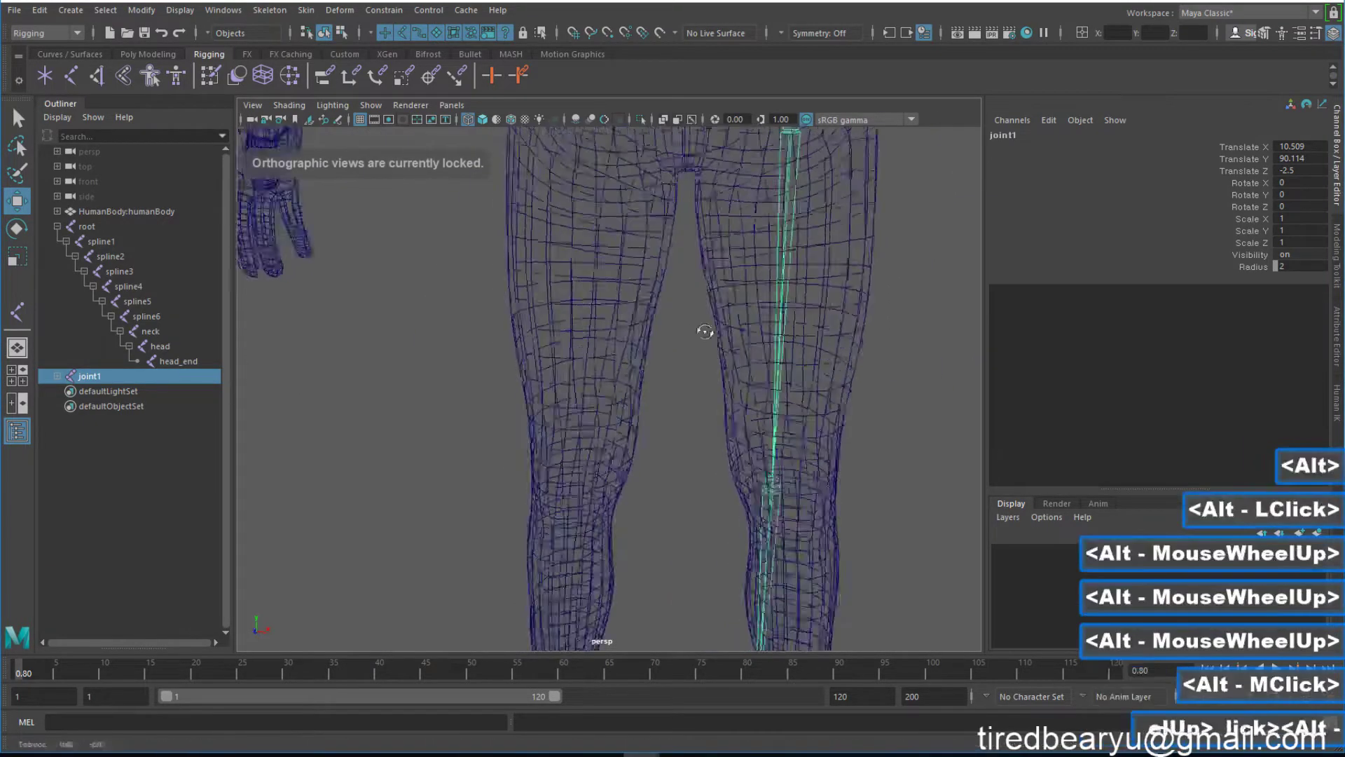
right_click_drag(705, 331, 674, 300, "alt")
middle_click_drag(674, 299, 705, 375, "alt")
right_click_drag(764, 371, 741, 351, "alt")
left_click_drag(741, 352, 768, 388, "alt")
middle_click_drag(768, 387, 759, 258, "alt")
right_click_drag(759, 258, 438, 295, "alt")
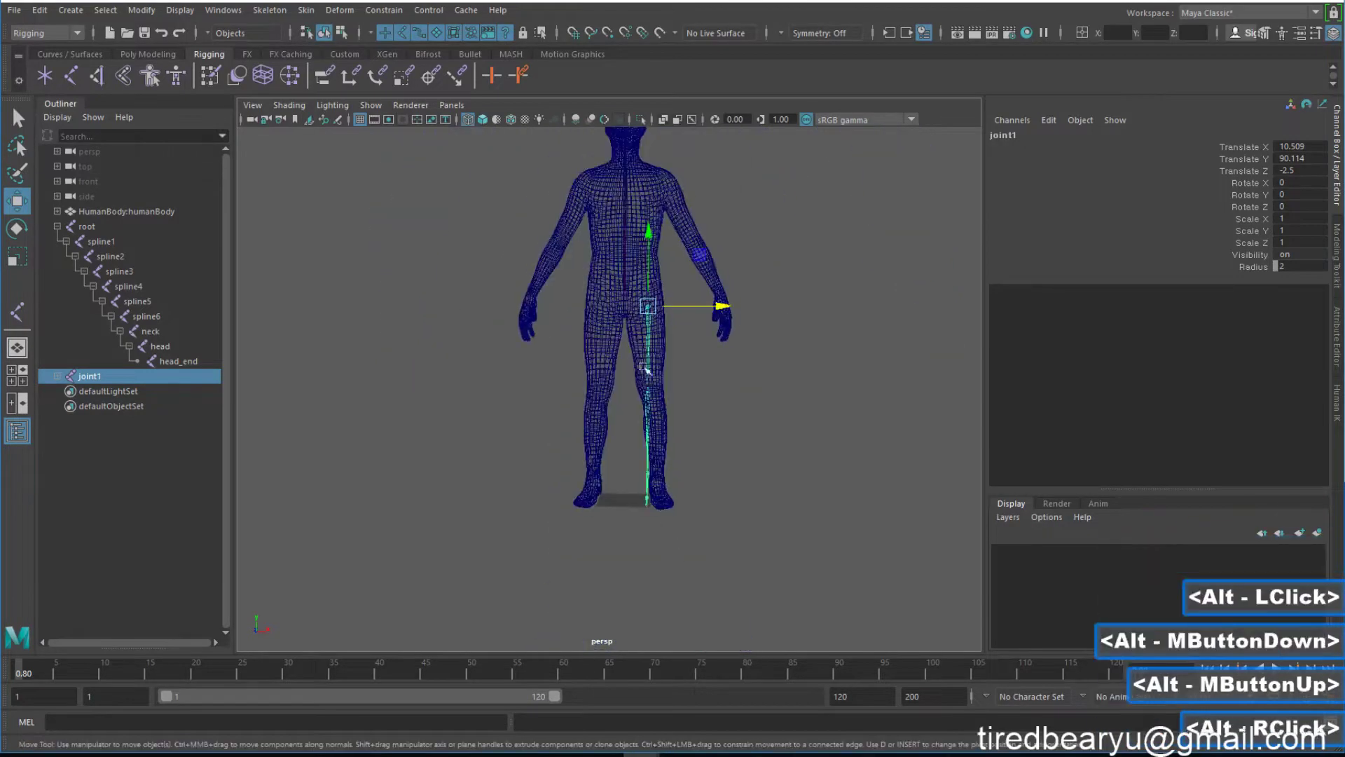
Test rotating the whole leg chain at the hip joint and undo the rotation.
key("e")
left_click_drag(695, 351, 707, 353)
key("z")
Select the knee joint, select the ankle joint, test rotating the ankle about its Z axis and undo it.
left_click_drag(730, 414, 736, 419, "alt")
right_click_drag(735, 419, 794, 457, "alt")
mouse_move(797, 459)
left_mouse_down("alt")
mouse_move(780, 490)
mouse_move(794, 482)
left_mouse_up("alt")
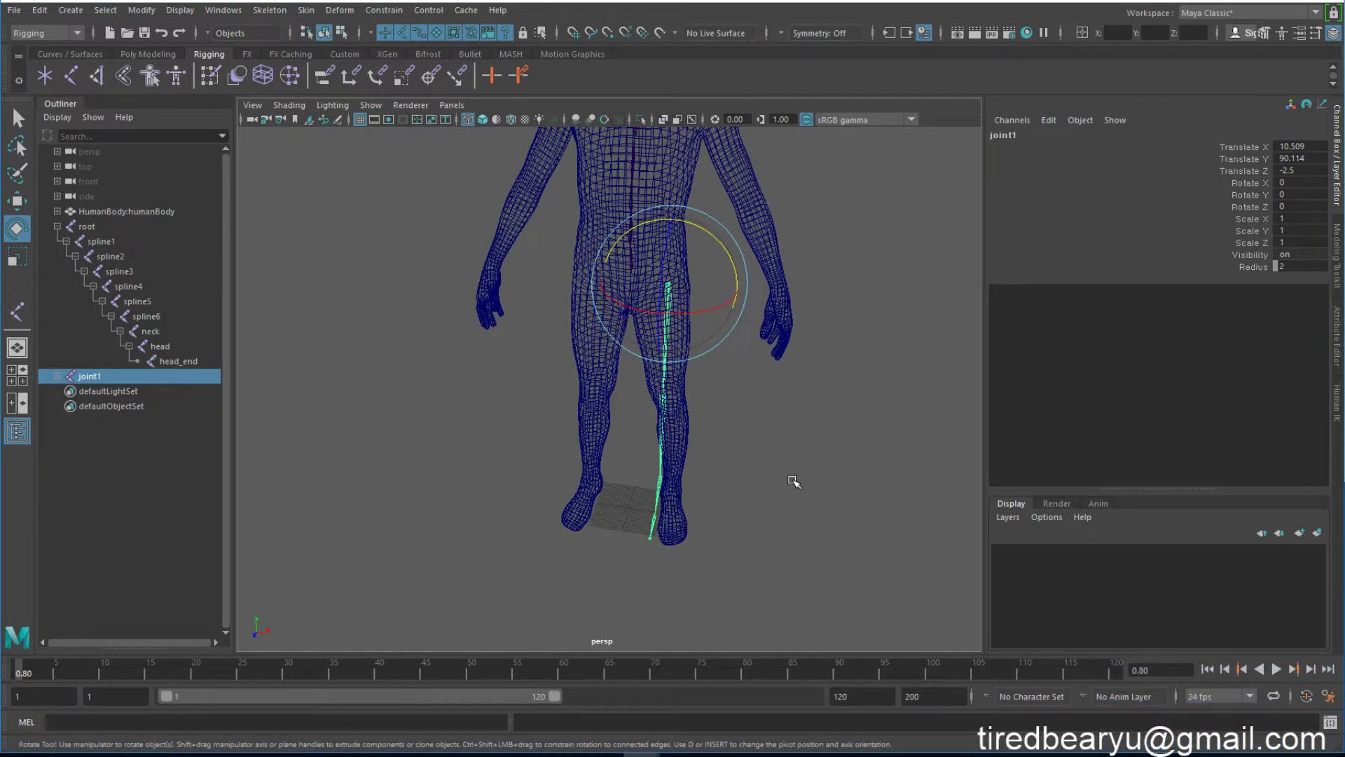
left_click_drag(702, 402, 618, 339, "alt")
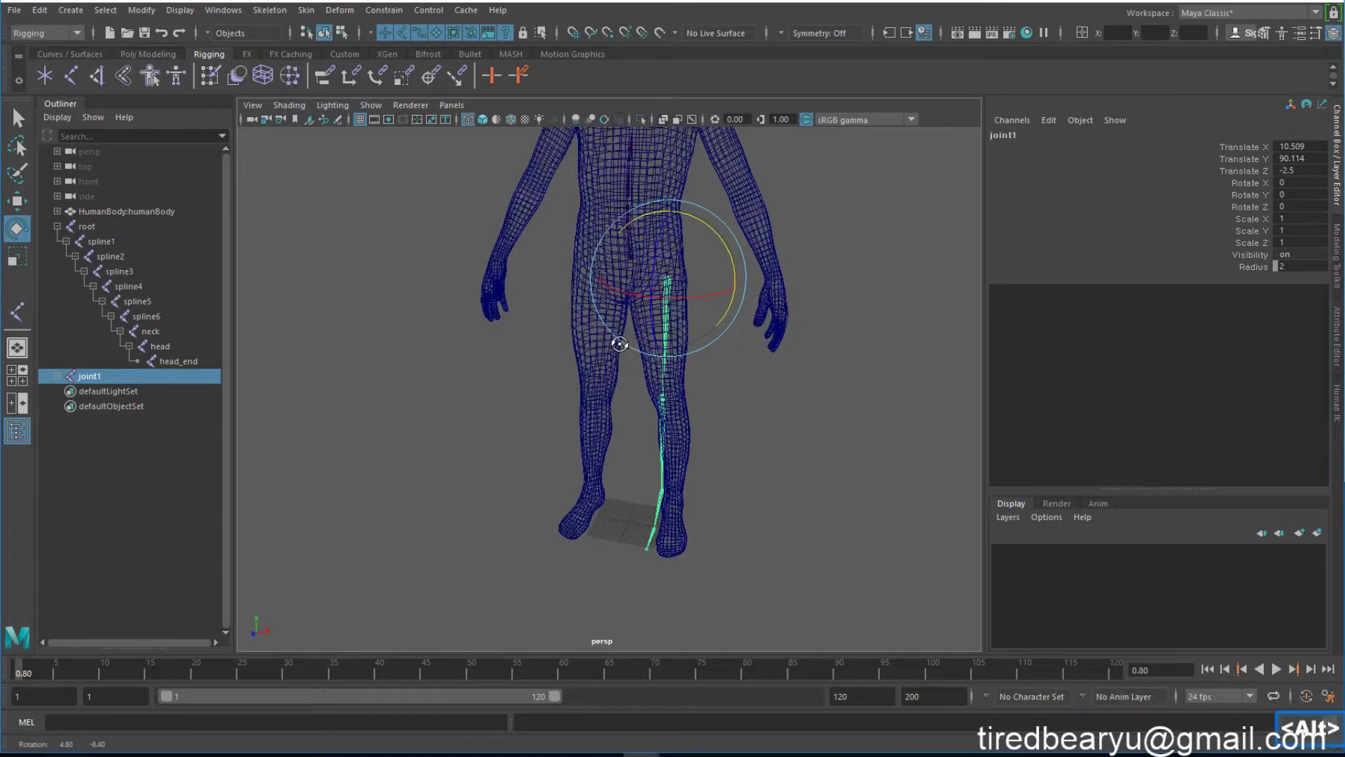
right_click_drag(619, 339, 775, 375, "alt")
key("q")
key("w")
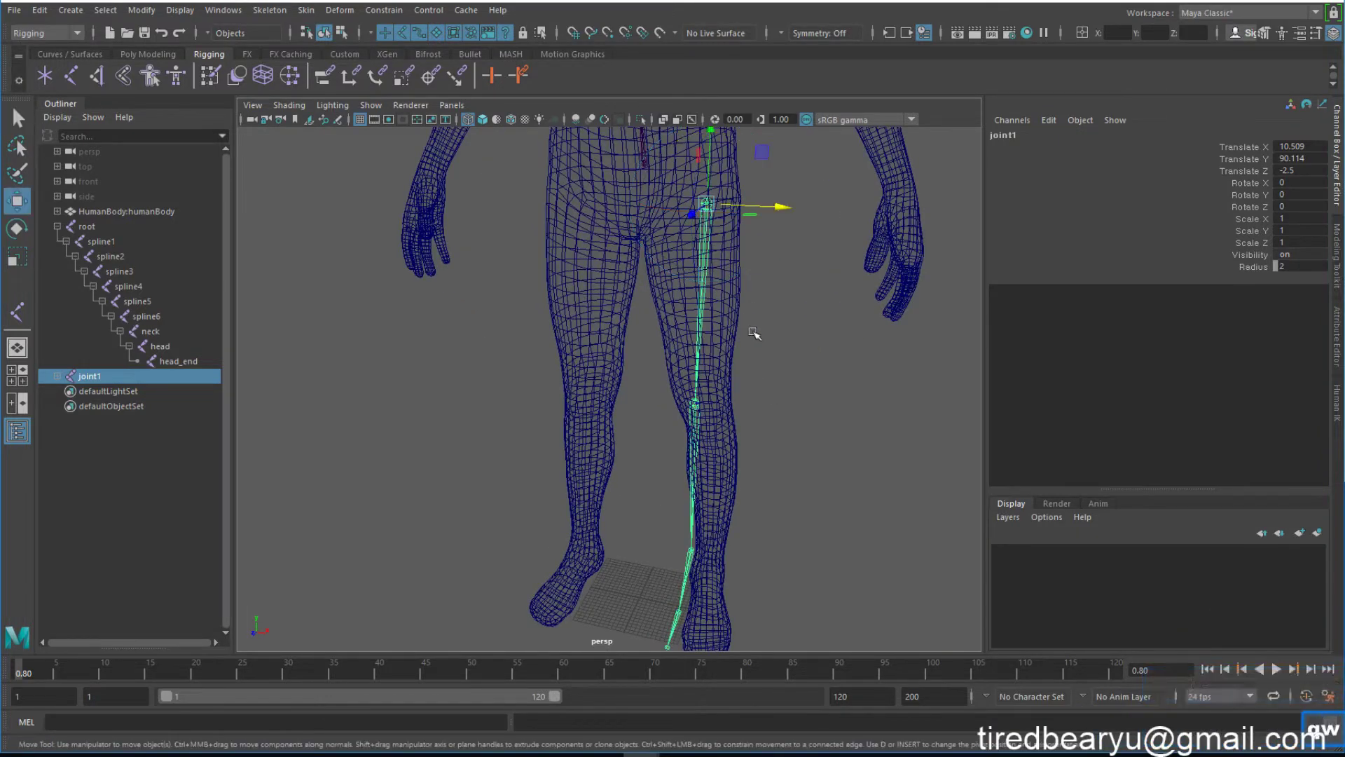
left_click_drag(767, 364, 729, 368, "alt")
key("e")
left_click(683, 415)
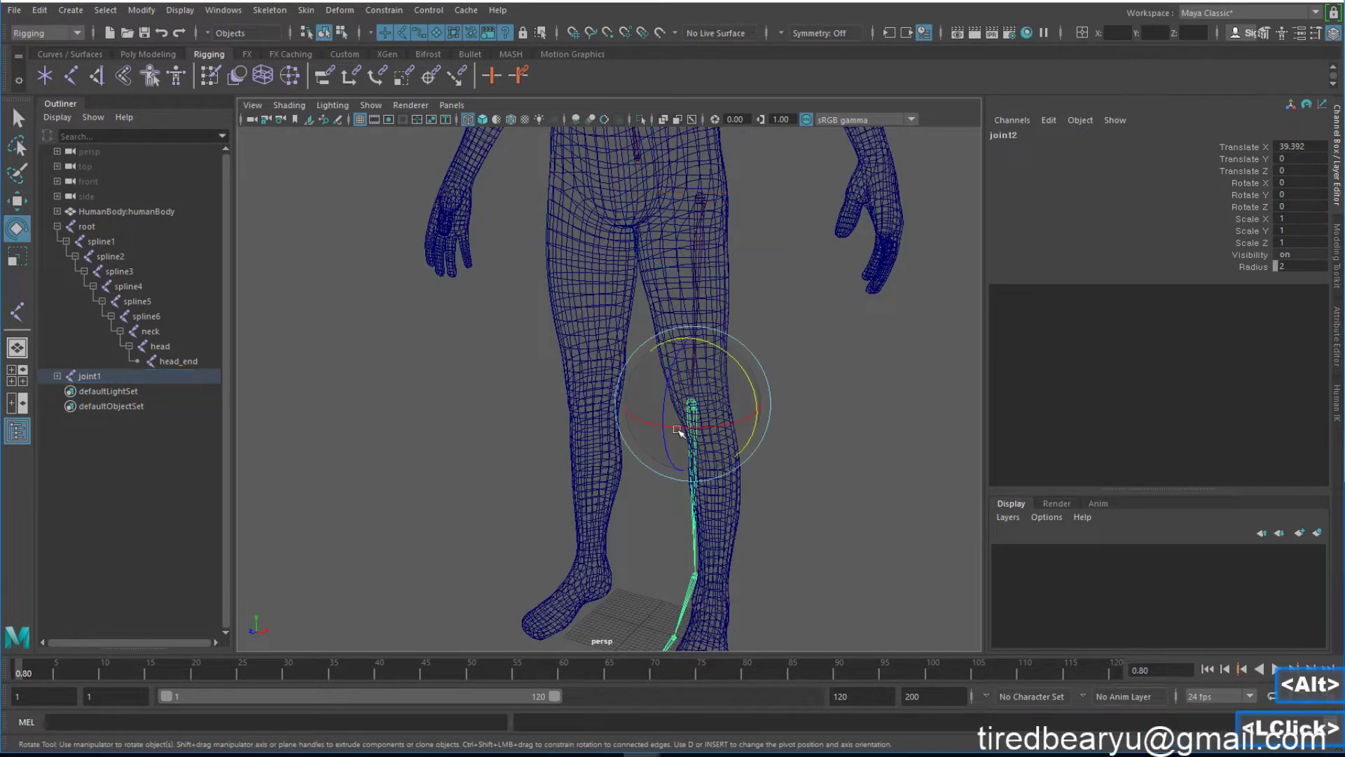
left_click(680, 558)
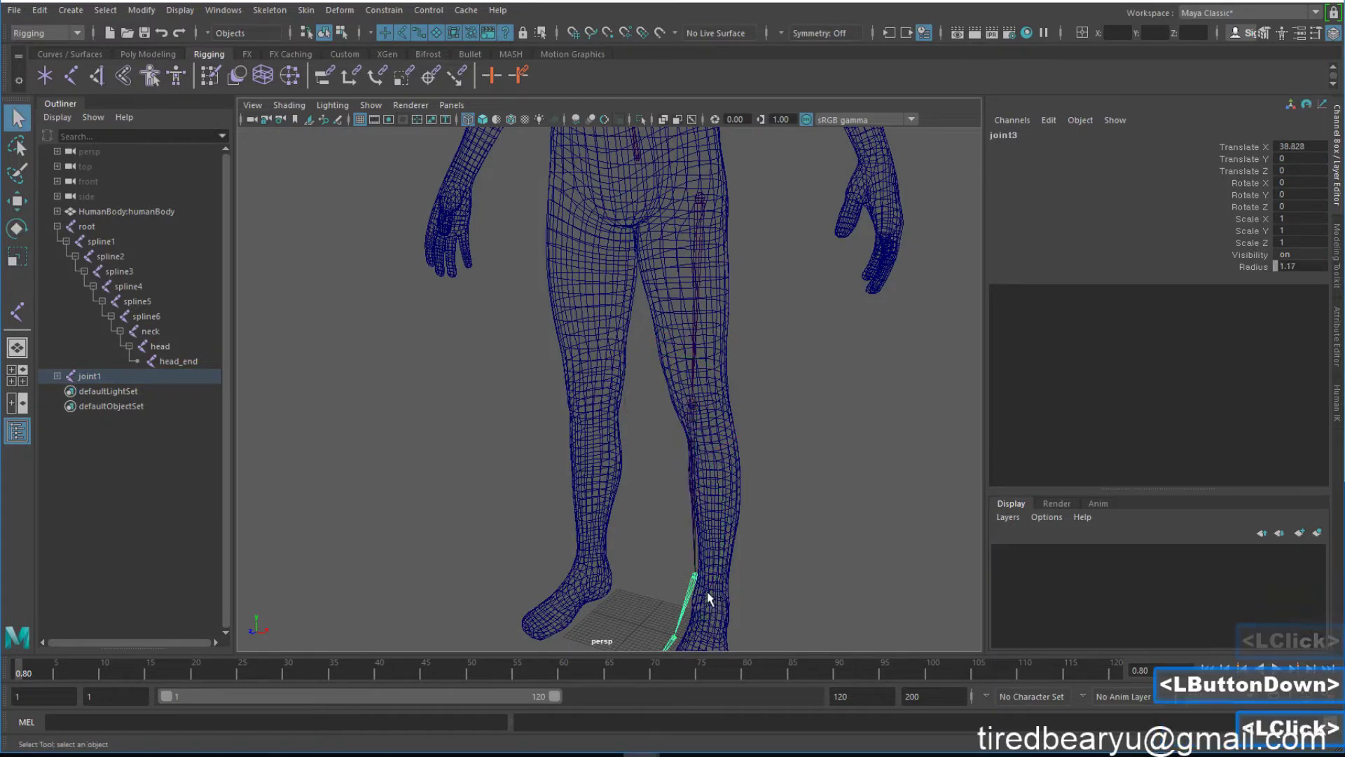
left_click_drag(680, 558, 675, 597)
key("q")
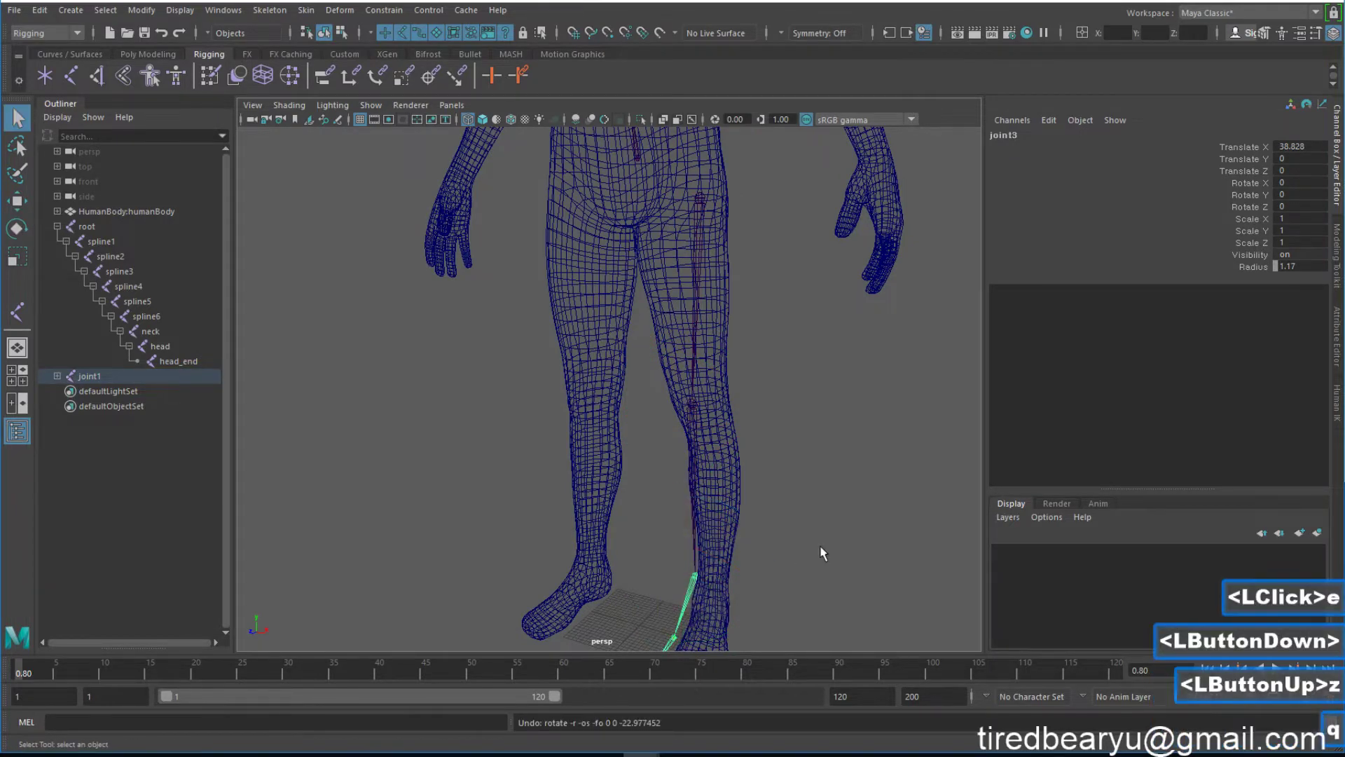
Check the ankle area up close, test rotating the ankle joint once more and undo the rotation.
middle_click_drag(811, 501, 802, 360, "alt")
left_click_drag(802, 360, 826, 364, "alt")
right_click_drag(841, 393, 1013, 448, "alt")
middle_click_drag(918, 452, 853, 375, "alt")
right_click_drag(853, 375, 811, 349, "alt")
middle_click_drag(811, 349, 811, 439, "alt")
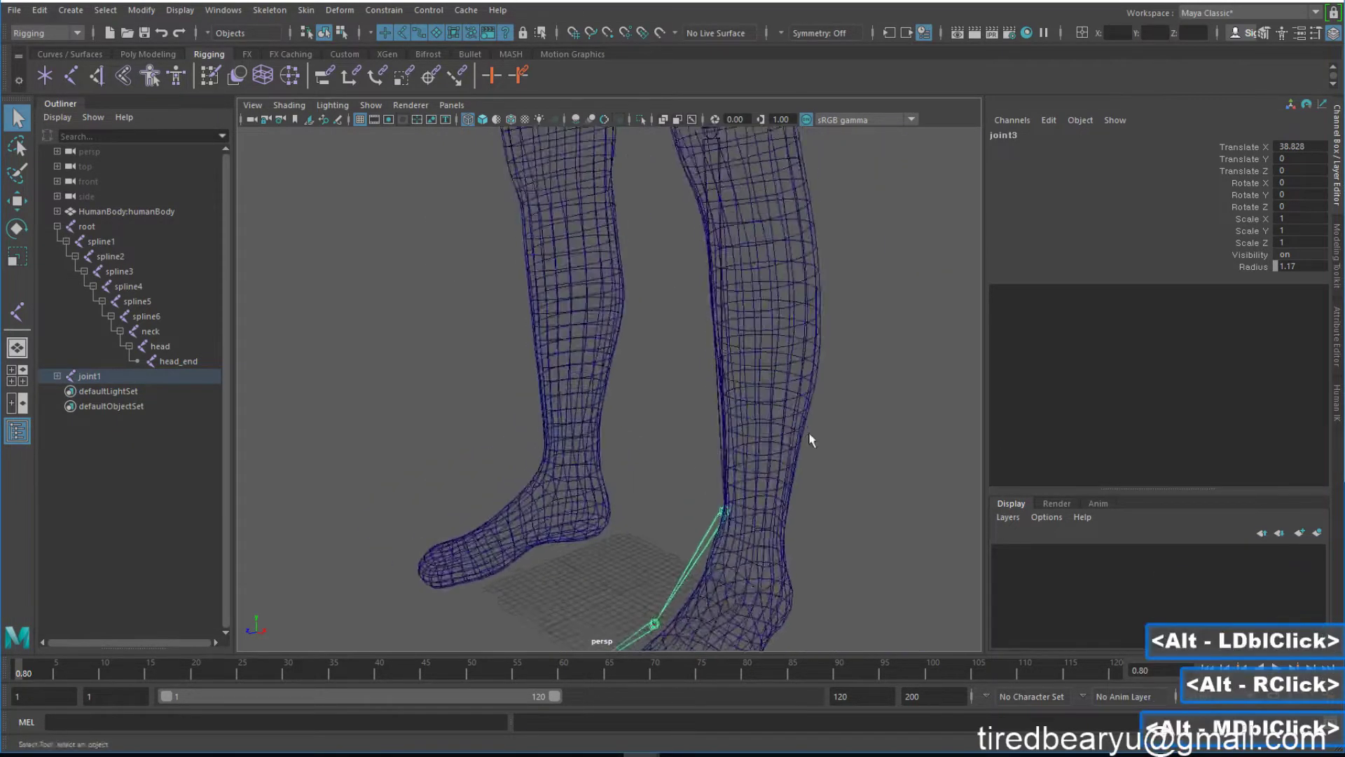
right_click_drag(810, 439, 602, 297, "alt")
left_click_drag(602, 298, 619, 316, "alt")
left_click(649, 445)
key("e")
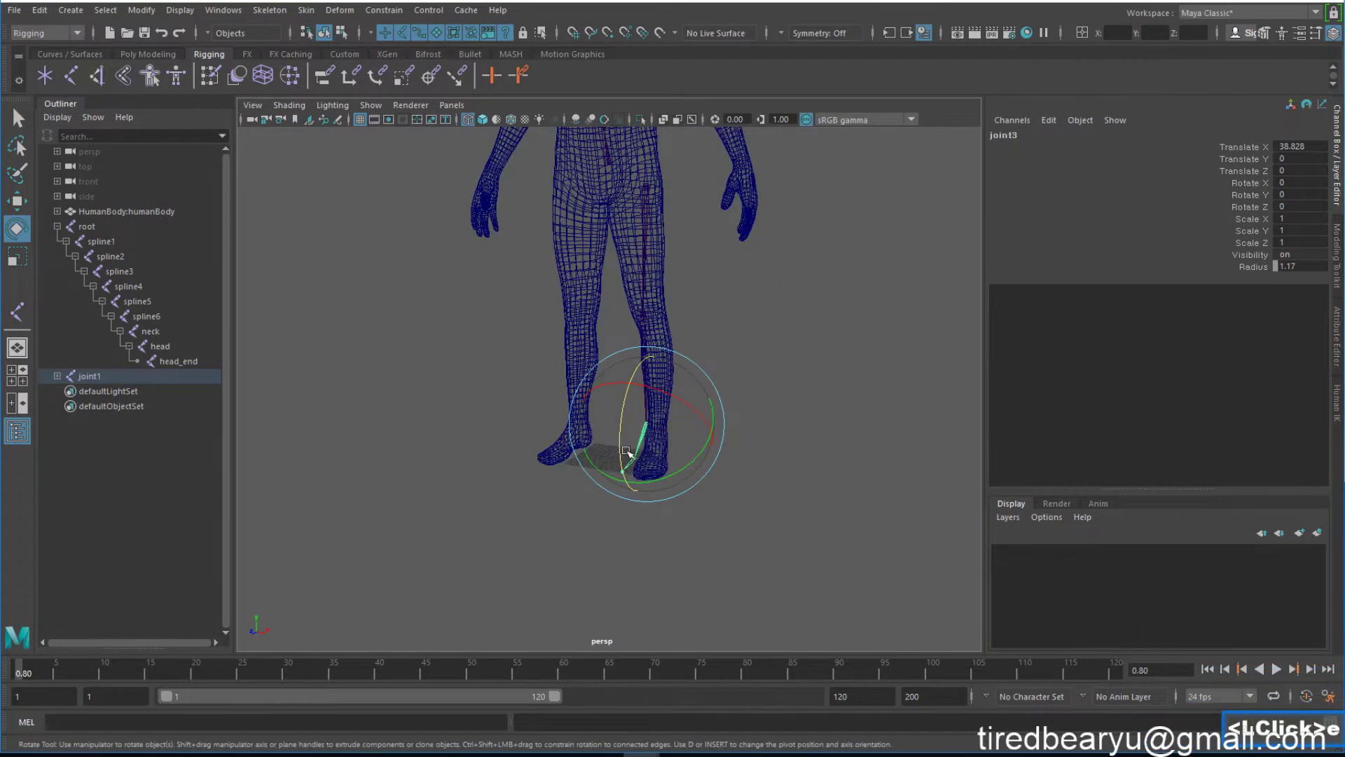
left_click_drag(623, 451, 683, 440)
key("z")
Select the knee joint, test bending the lower leg with the Rotate tool and undo the rotation.
middle_click_drag(683, 440, 693, 449, "alt")
right_click_drag(693, 448, 740, 438, "alt")
left_click_drag(740, 439, 700, 411, "alt")
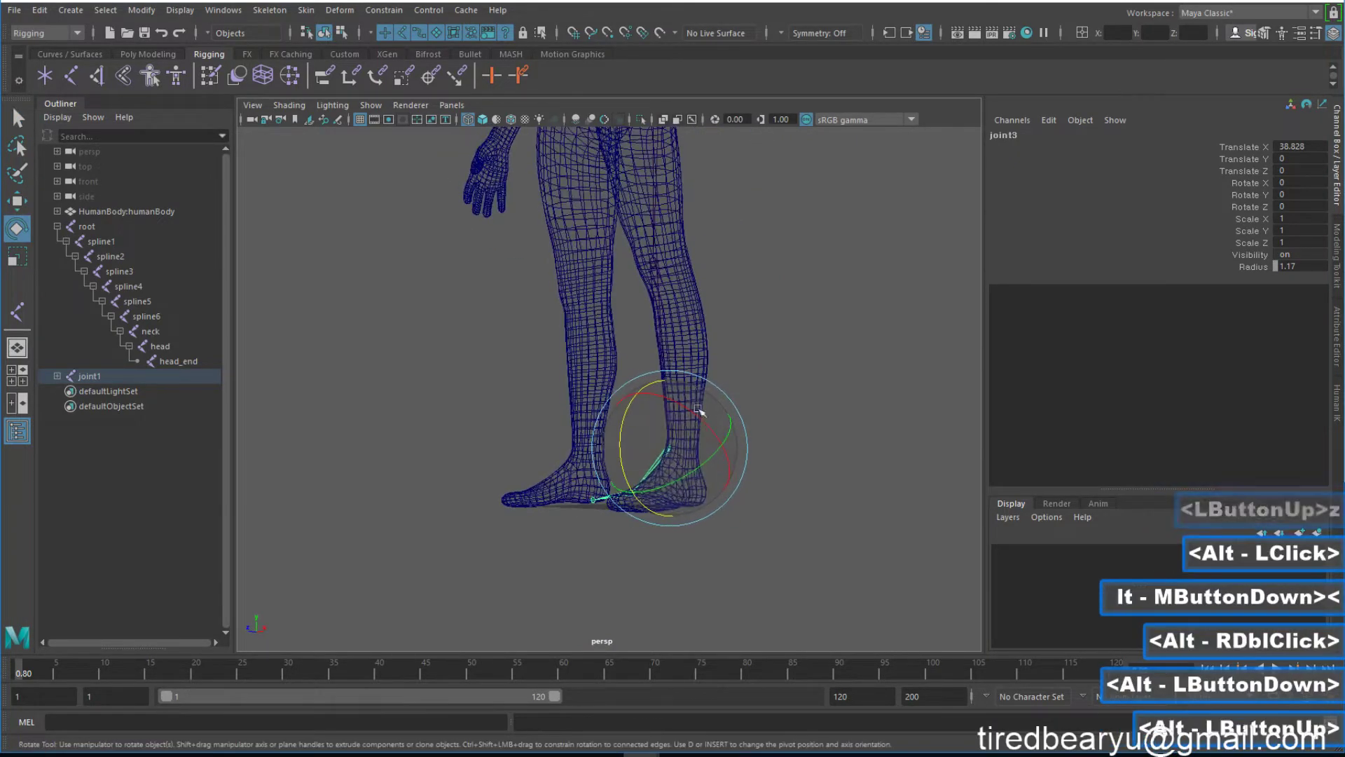
left_click(662, 313)
left_click_drag(619, 304, 683, 361)
key("z")
Examine the leg chain's alignment with the mesh from knee, hip and foot, and clear the joint selection.
middle_click_drag(683, 361, 676, 372, "alt")
right_click_drag(676, 372, 806, 392, "alt")
left_click_drag(805, 392, 829, 375, "alt")
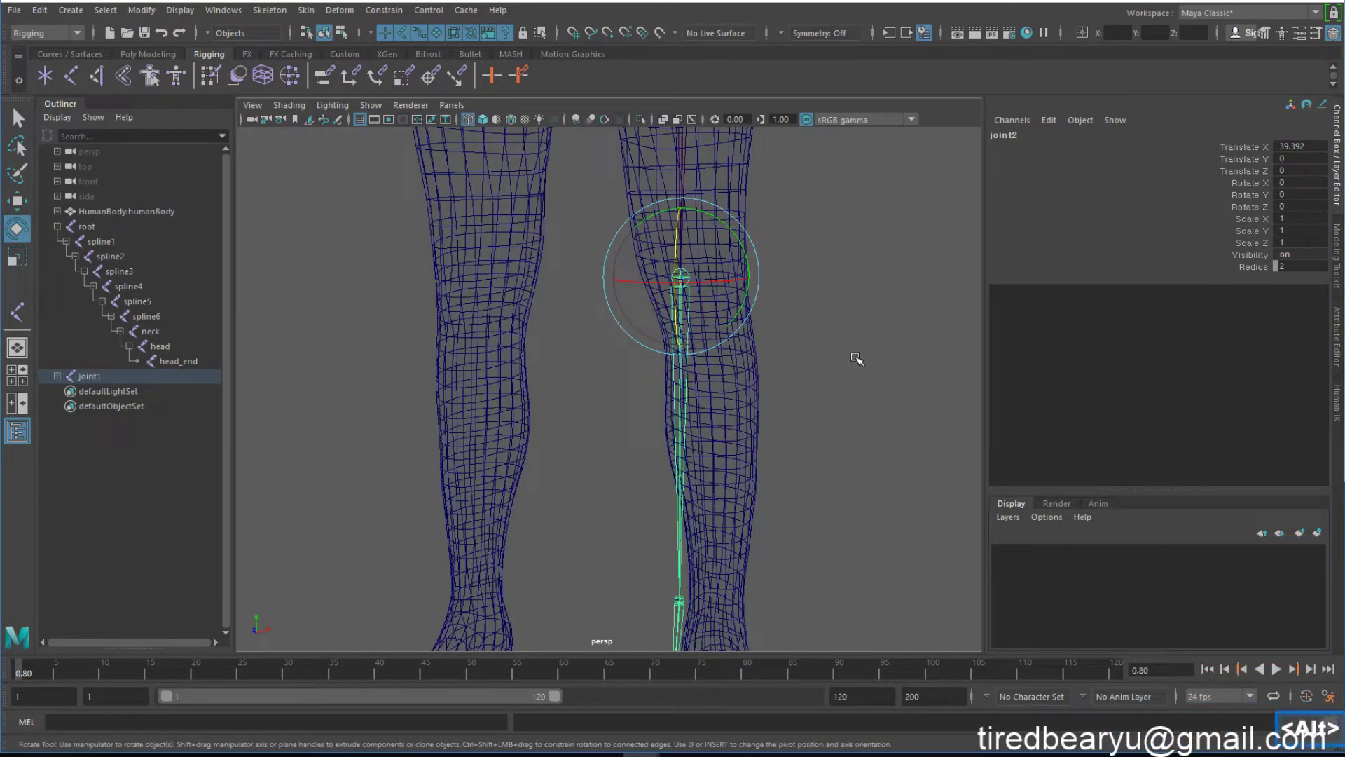
right_click_drag(856, 359, 686, 285, "alt")
left_click(681, 222)
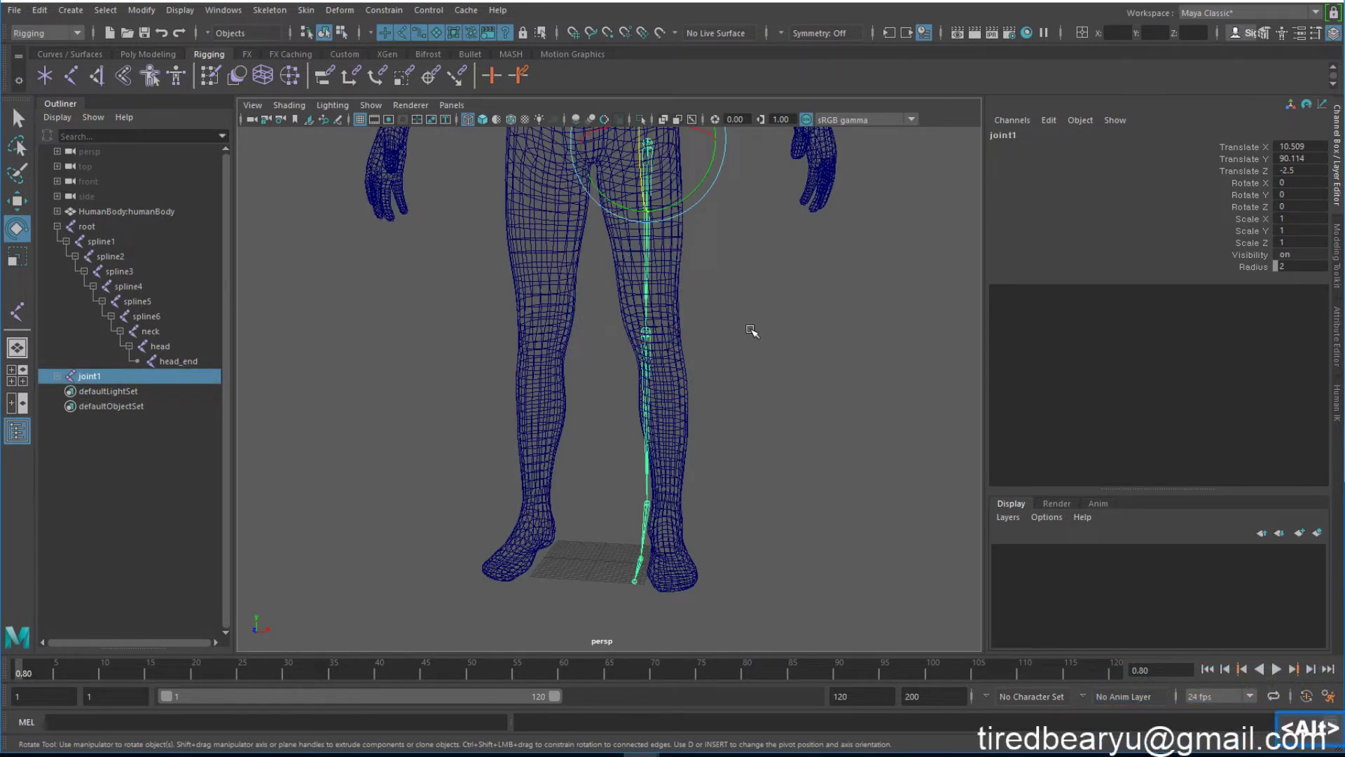
right_click_drag(752, 332, 682, 318, "alt")
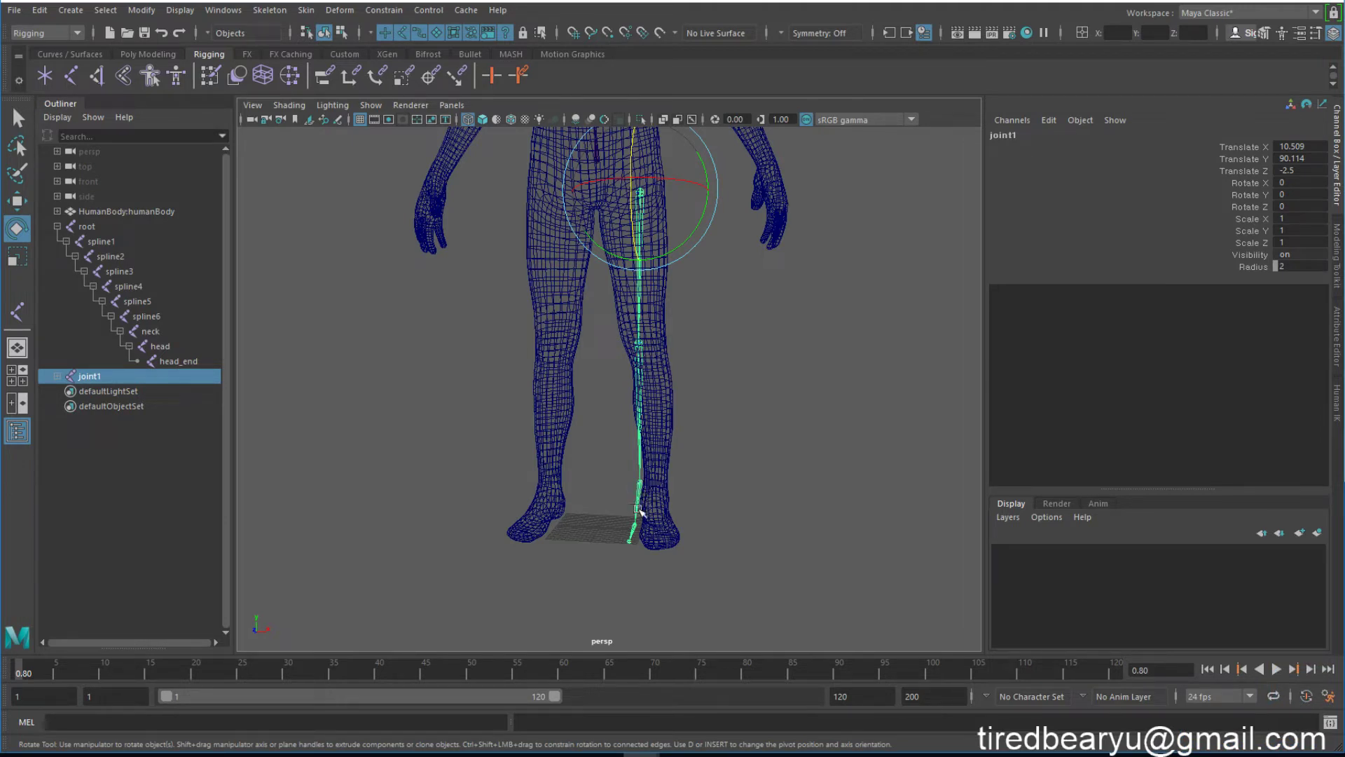
left_click_drag(700, 486, 619, 510, "alt")
left_click_drag(561, 335, 643, 369, "alt")
right_click_drag(643, 369, 742, 330, "alt")
left_click(743, 329)
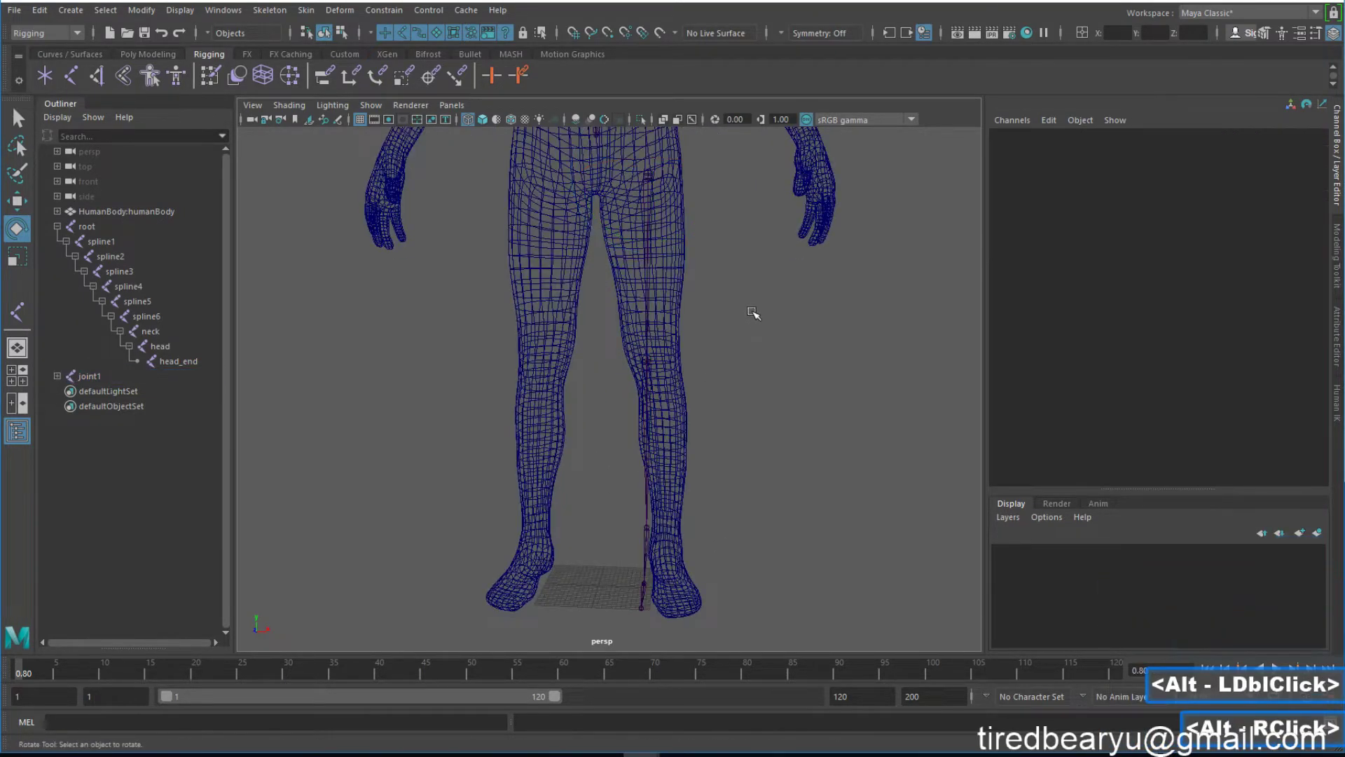
Expand the leg chain's hierarchy, select joint1 through joint5 and display their local rotation axes.
left_click(664, 245)
right_click_drag(646, 604, 838, 355, "alt")
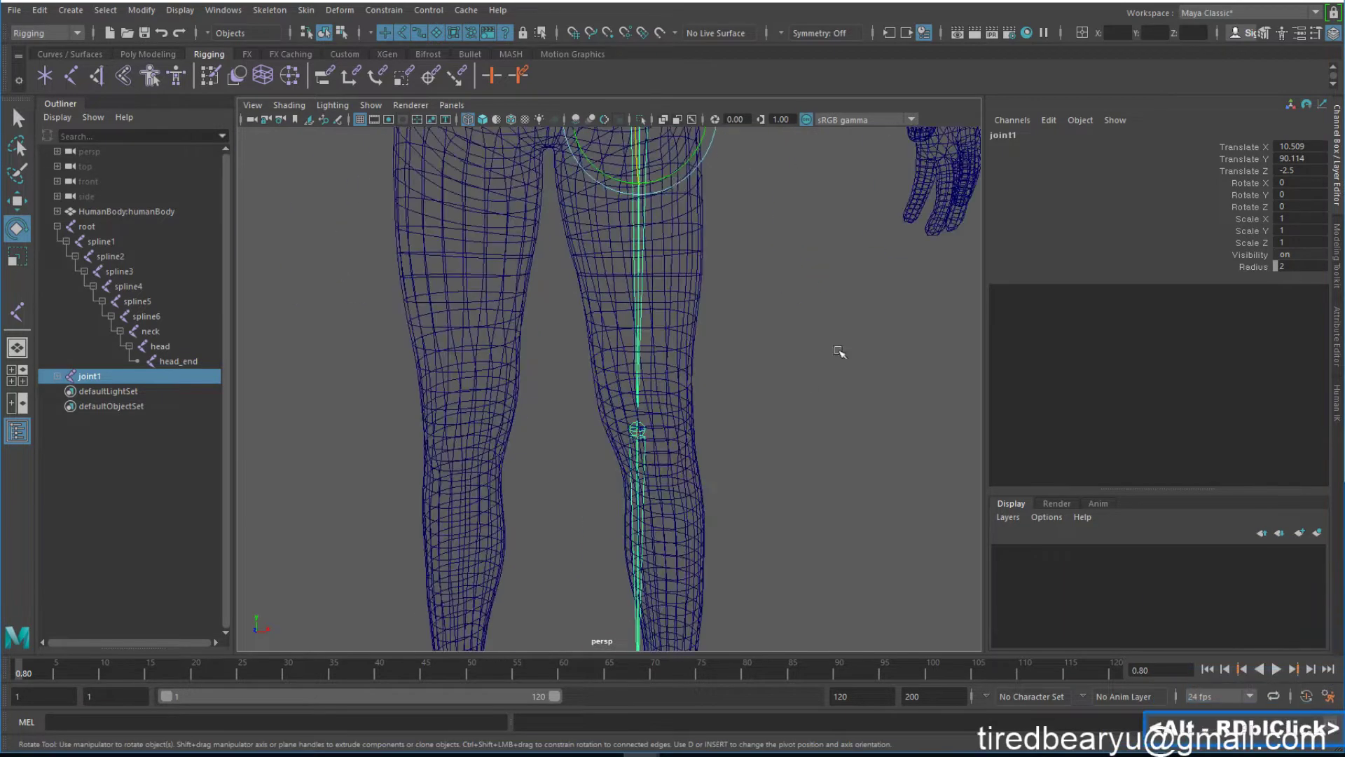
key("w")
middle_click_drag(709, 241, 694, 348, "alt")
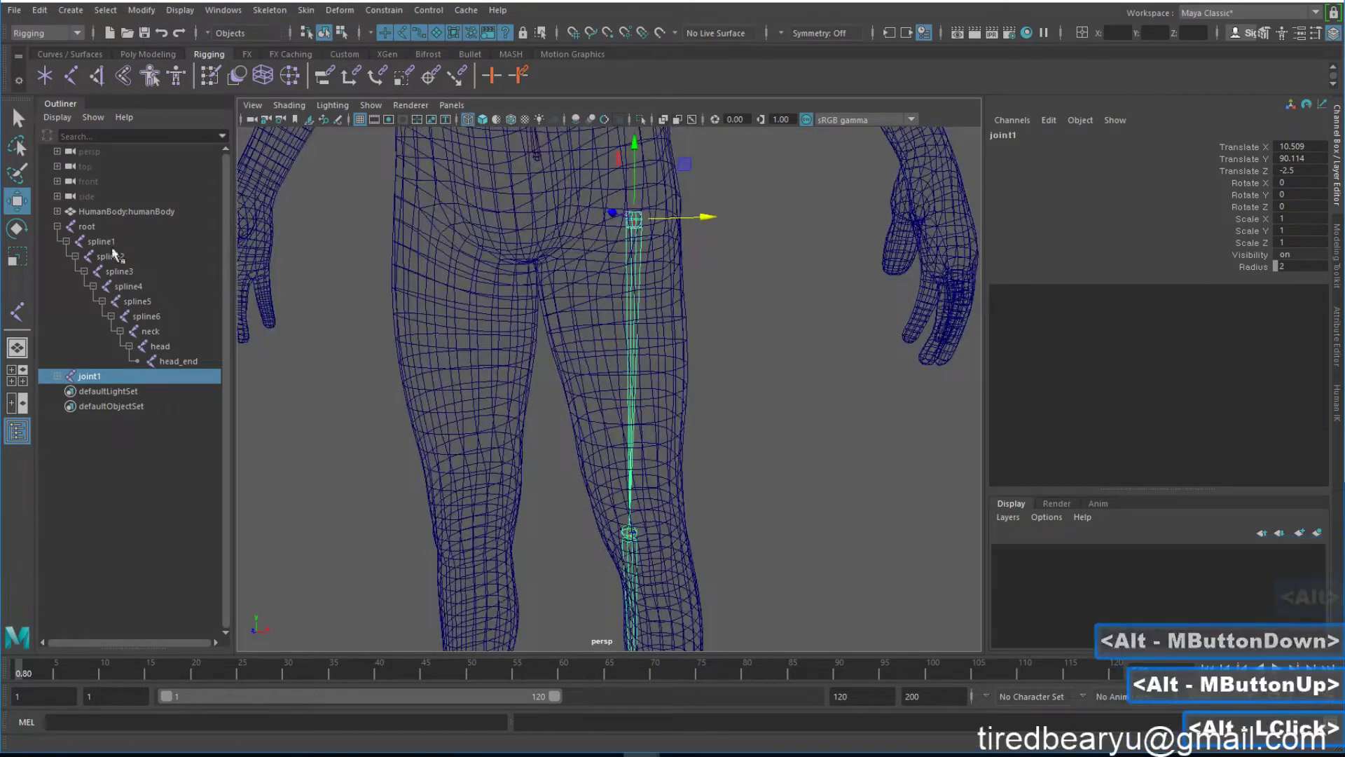
left_click(59, 376, "shift")
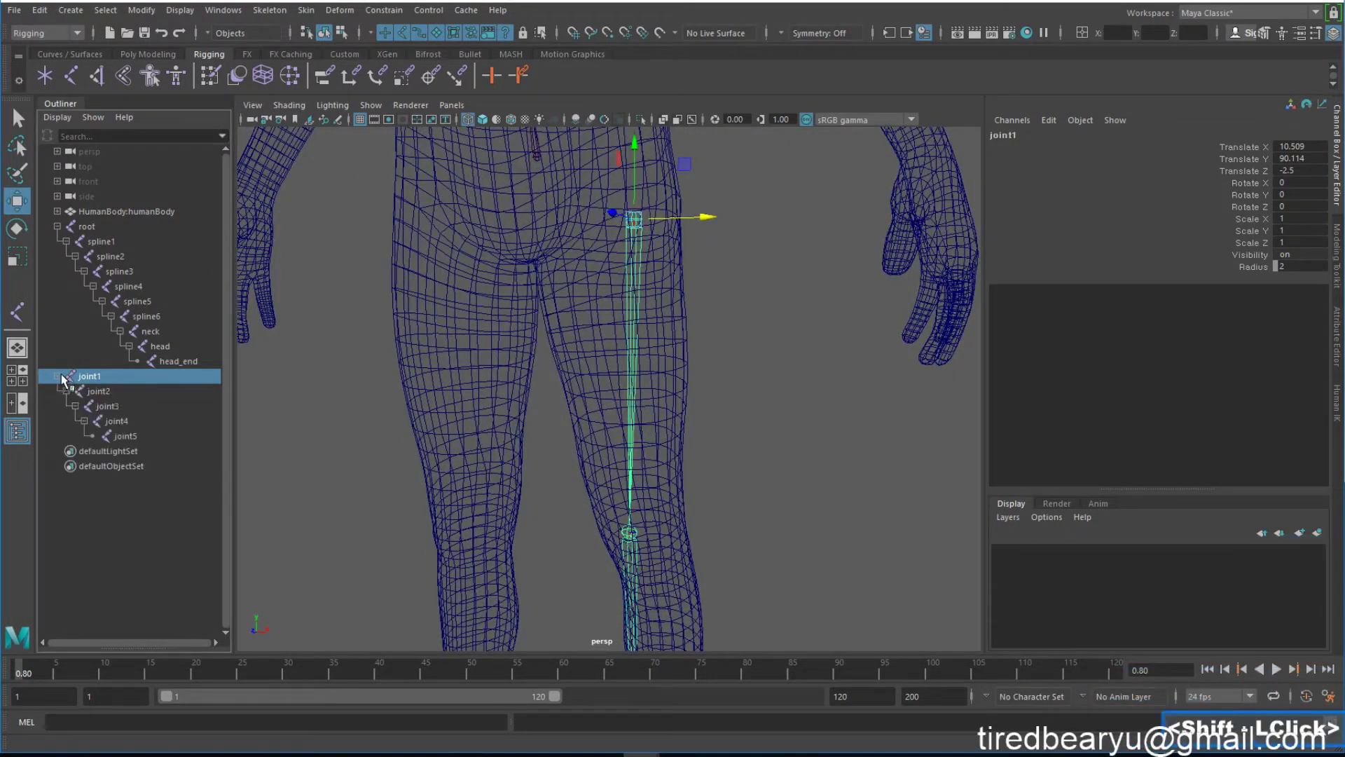
left_click(132, 431, "shift")
left_click(141, 10)
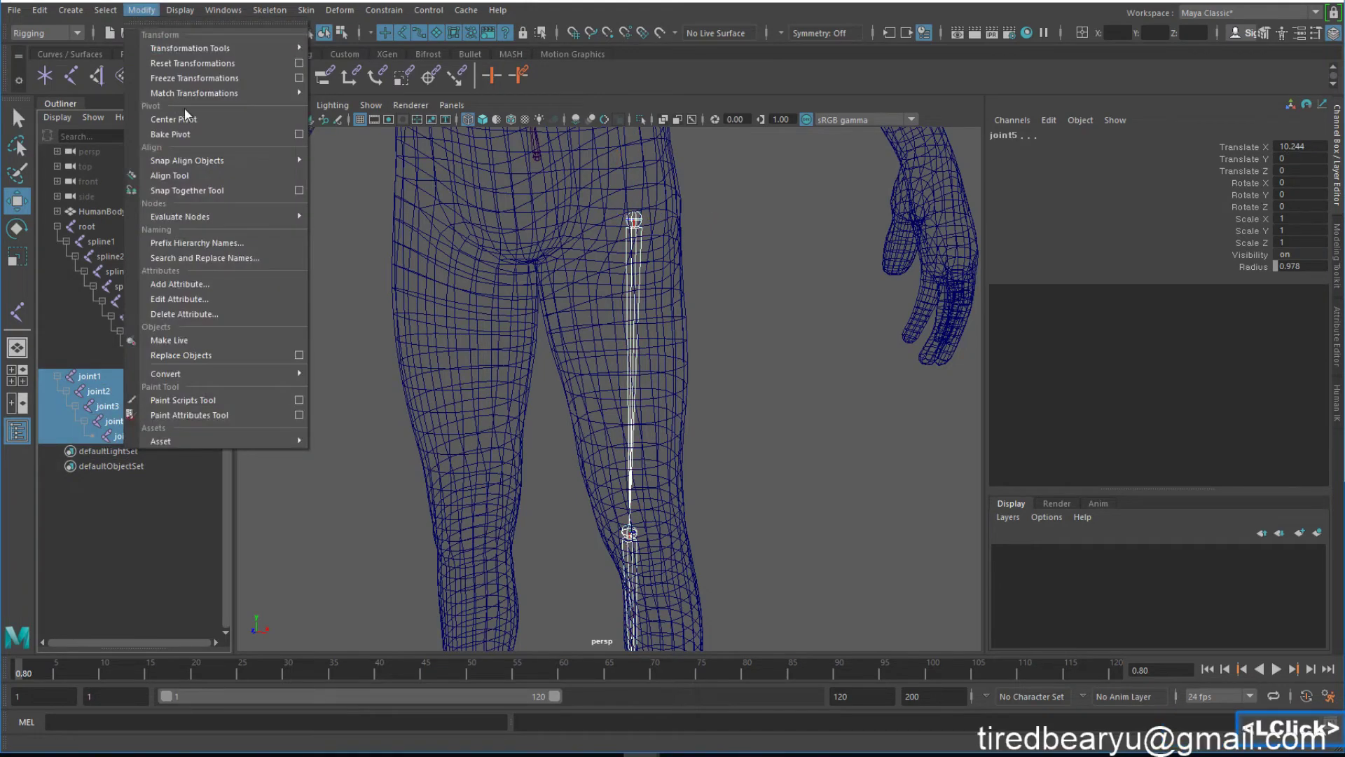
mouse_move(184, 11)
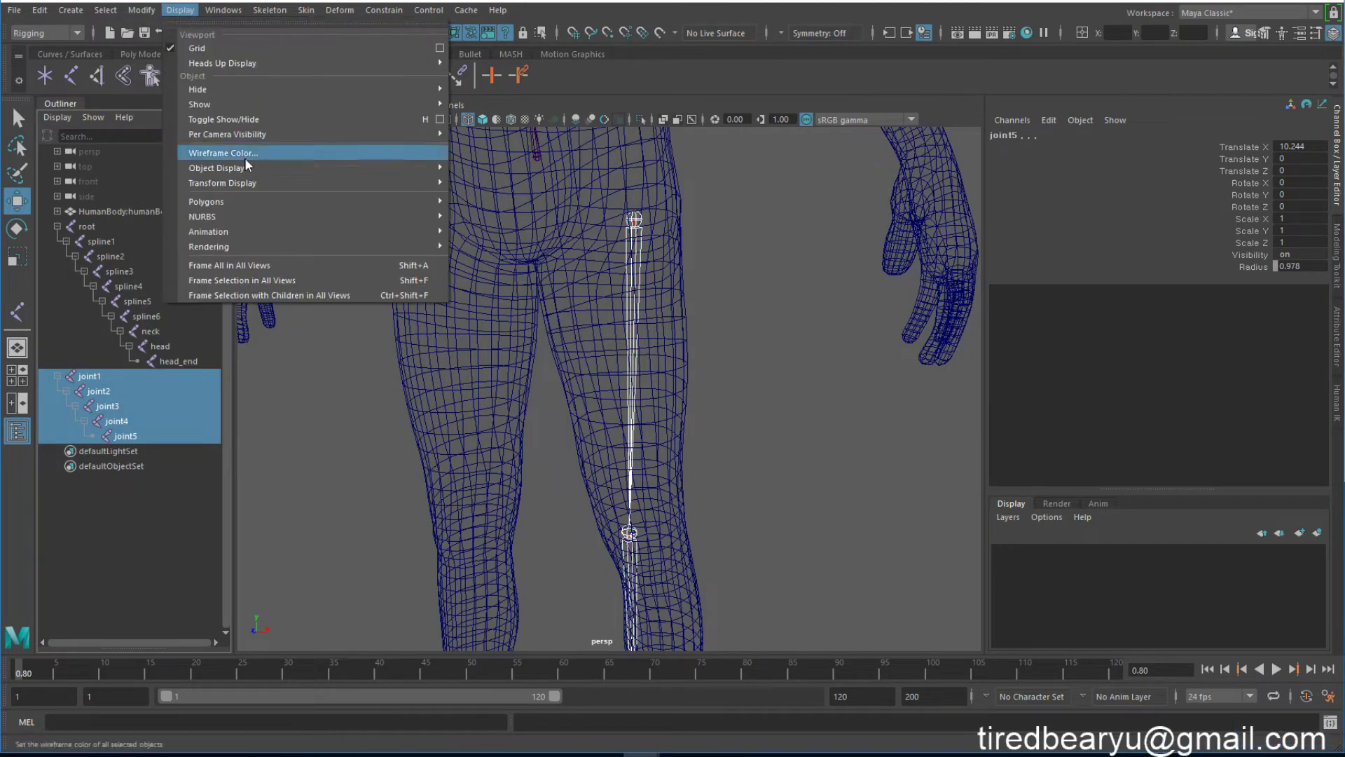
mouse_move(262, 183)
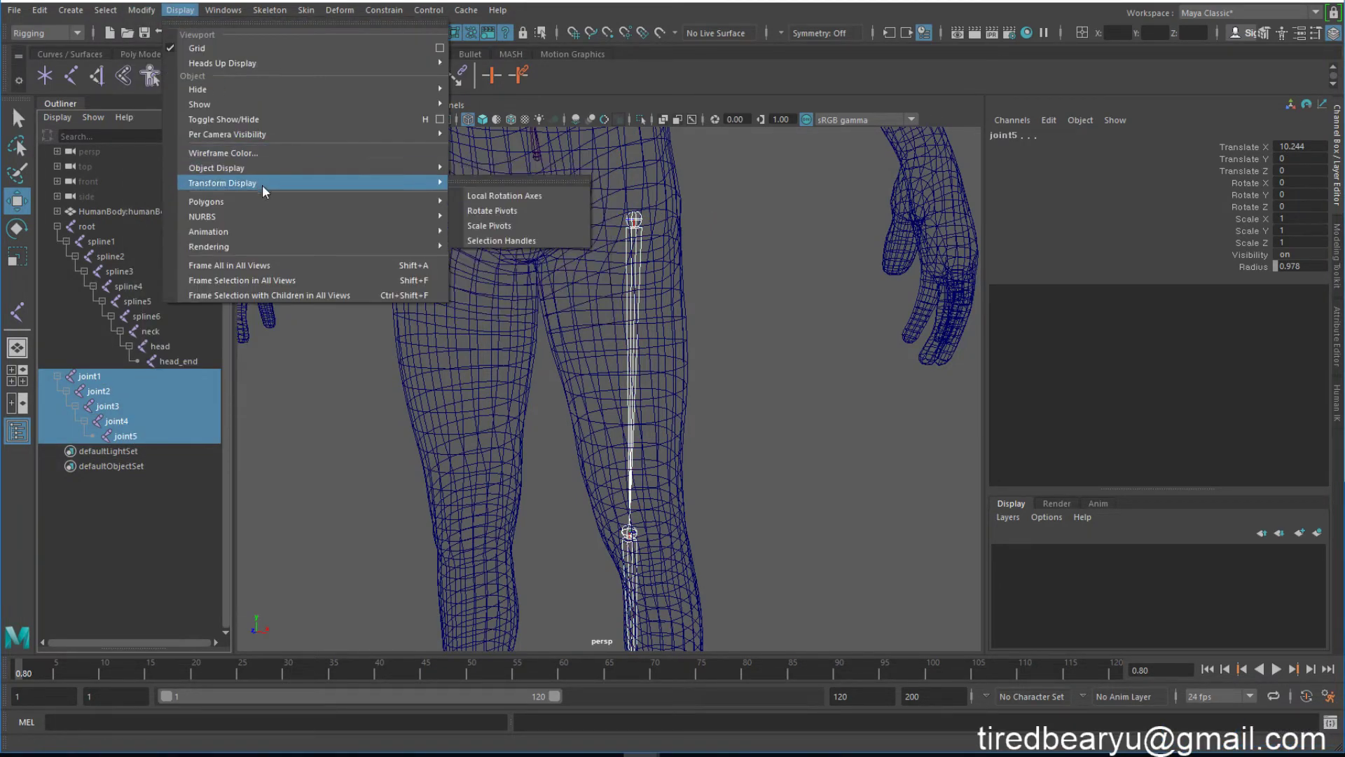
left_click(510, 196)
Examine the local rotation axes along the leg chain from hip to toe at several angles.
middle_click_drag(796, 393, 796, 232, "alt")
right_click_drag(778, 238, 568, 254, "alt")
left_click_drag(789, 311, 649, 294, "alt")
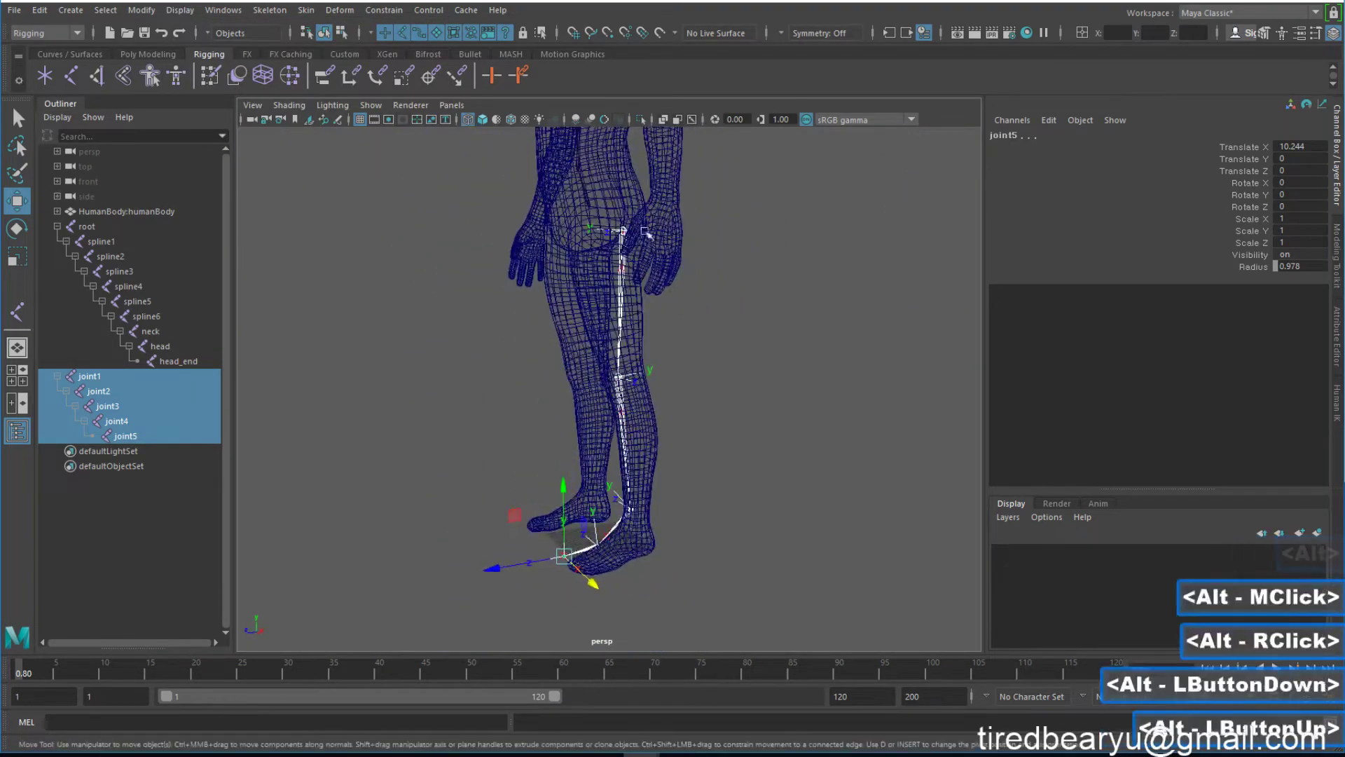
left_click_drag(647, 231, 468, 303, "alt")
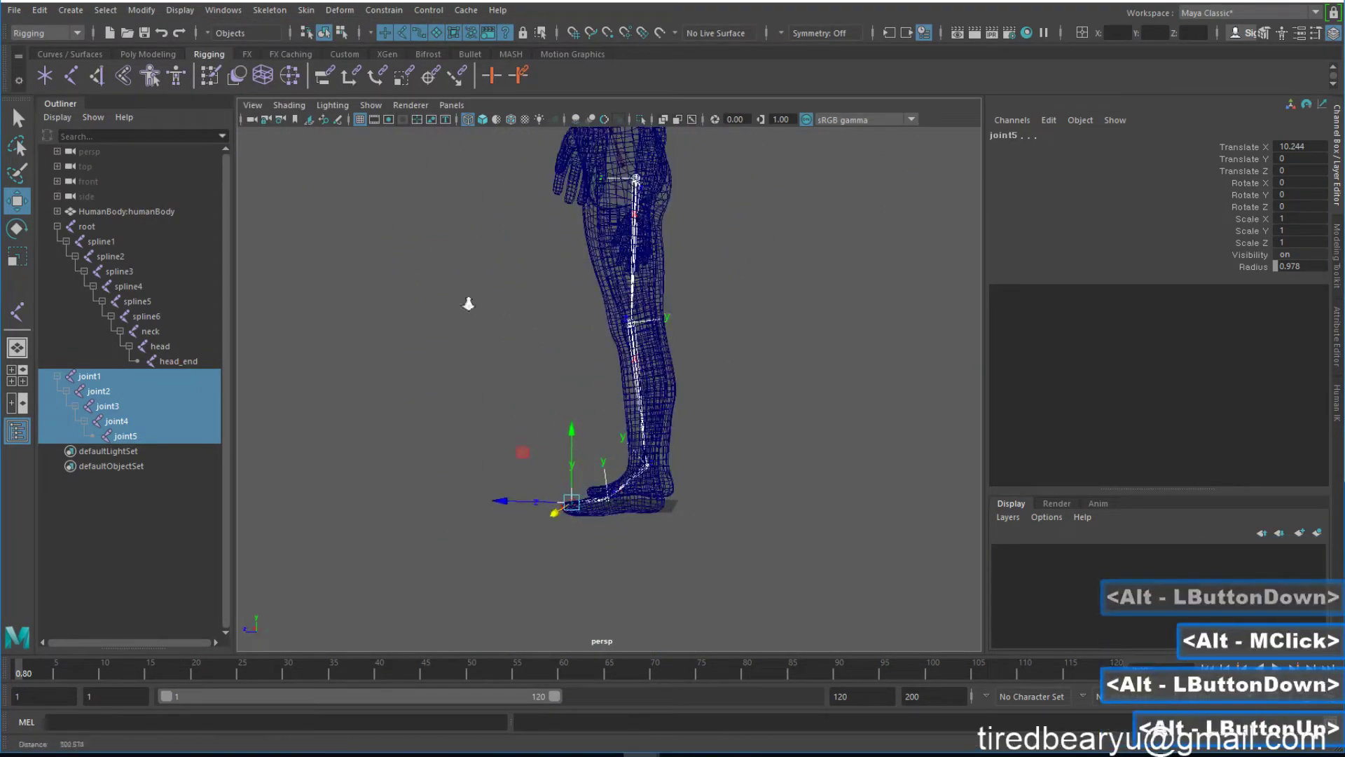
right_click_drag(468, 304, 553, 308, "alt")
middle_click_drag(635, 455, 637, 434, "alt")
left_click_drag(637, 434, 732, 431, "alt")
right_click_drag(732, 431, 634, 420, "alt")
middle_click_drag(735, 304, 744, 342, "alt")
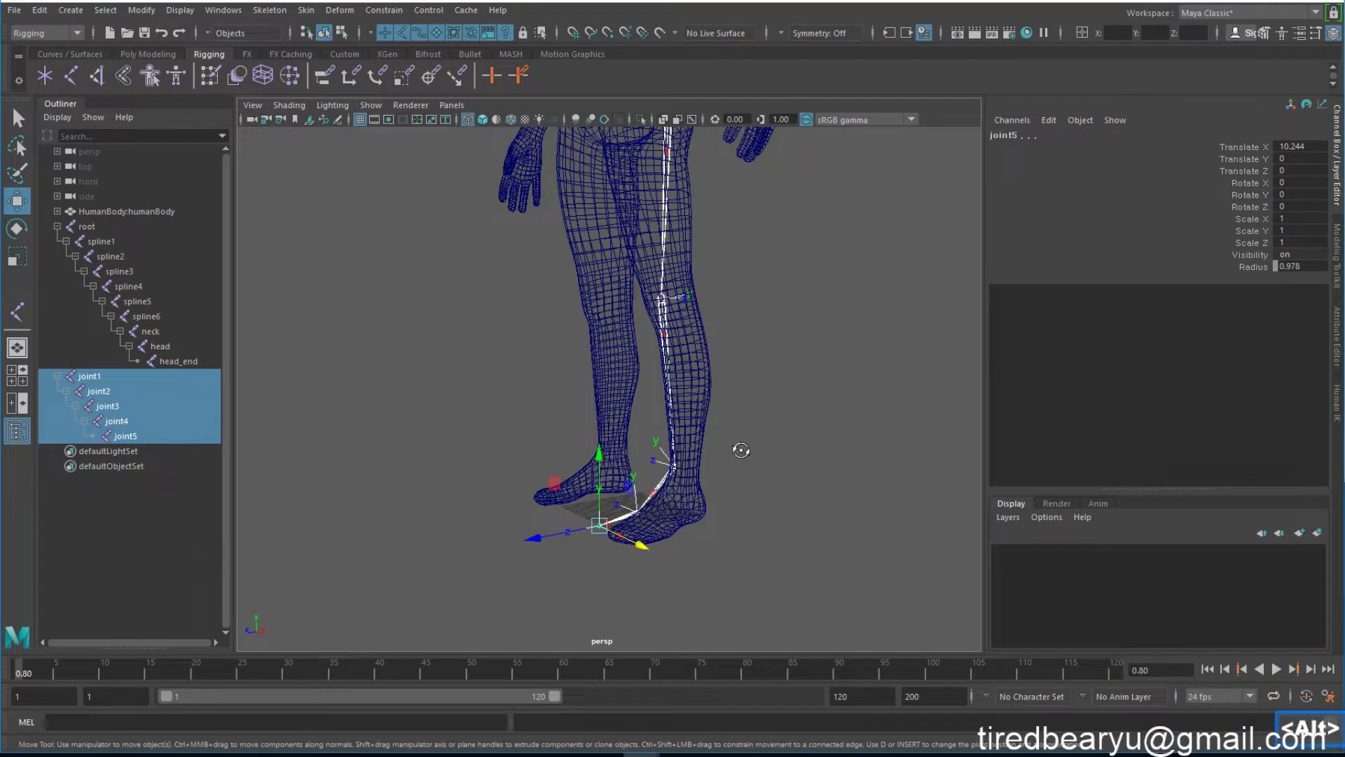
left_click_drag(741, 450, 714, 449, "alt")
right_click_drag(715, 449, 787, 452, "alt")
middle_click_drag(787, 453, 784, 414, "alt")
left_click_drag(784, 414, 777, 398, "alt")
middle_click_drag(778, 398, 789, 439, "alt")
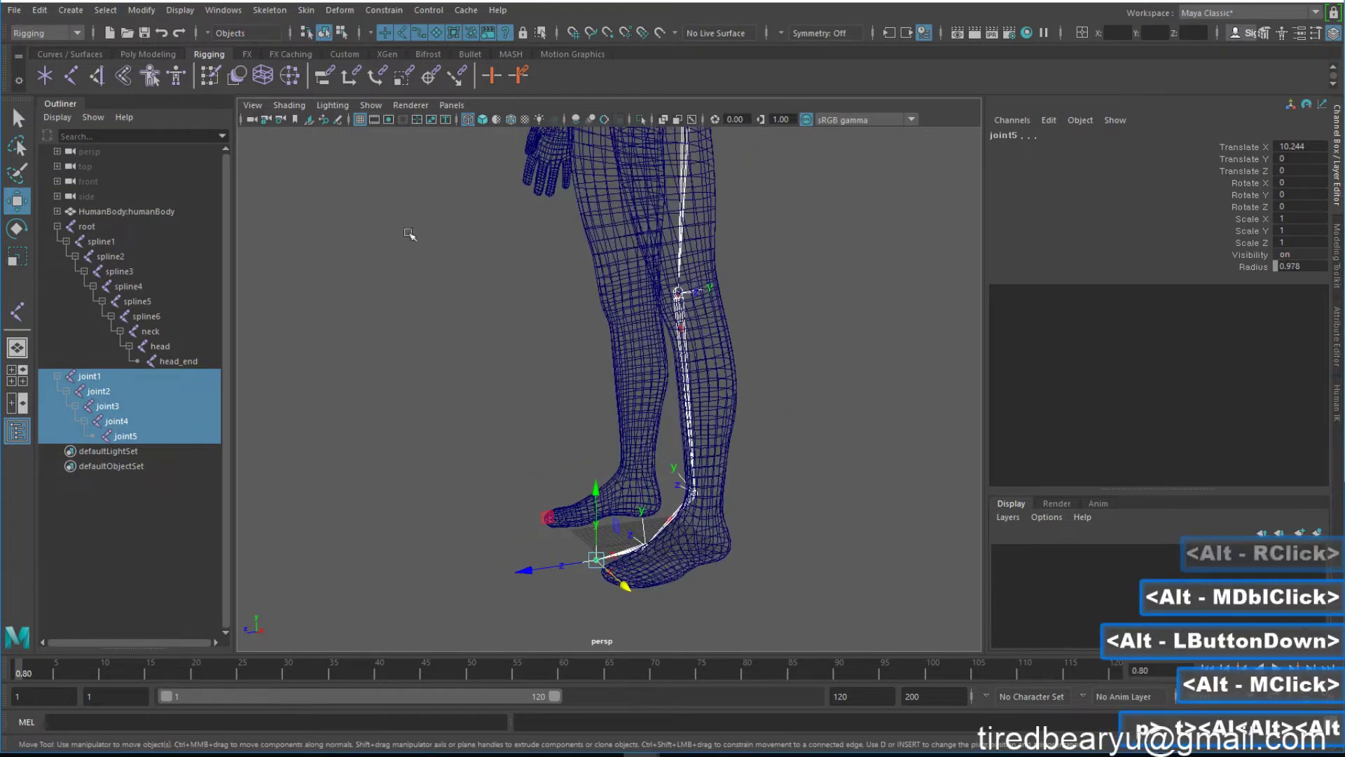
Freeze the translate, rotate, scale and joint orient transformations of all five leg joints.
left_click(142, 10)
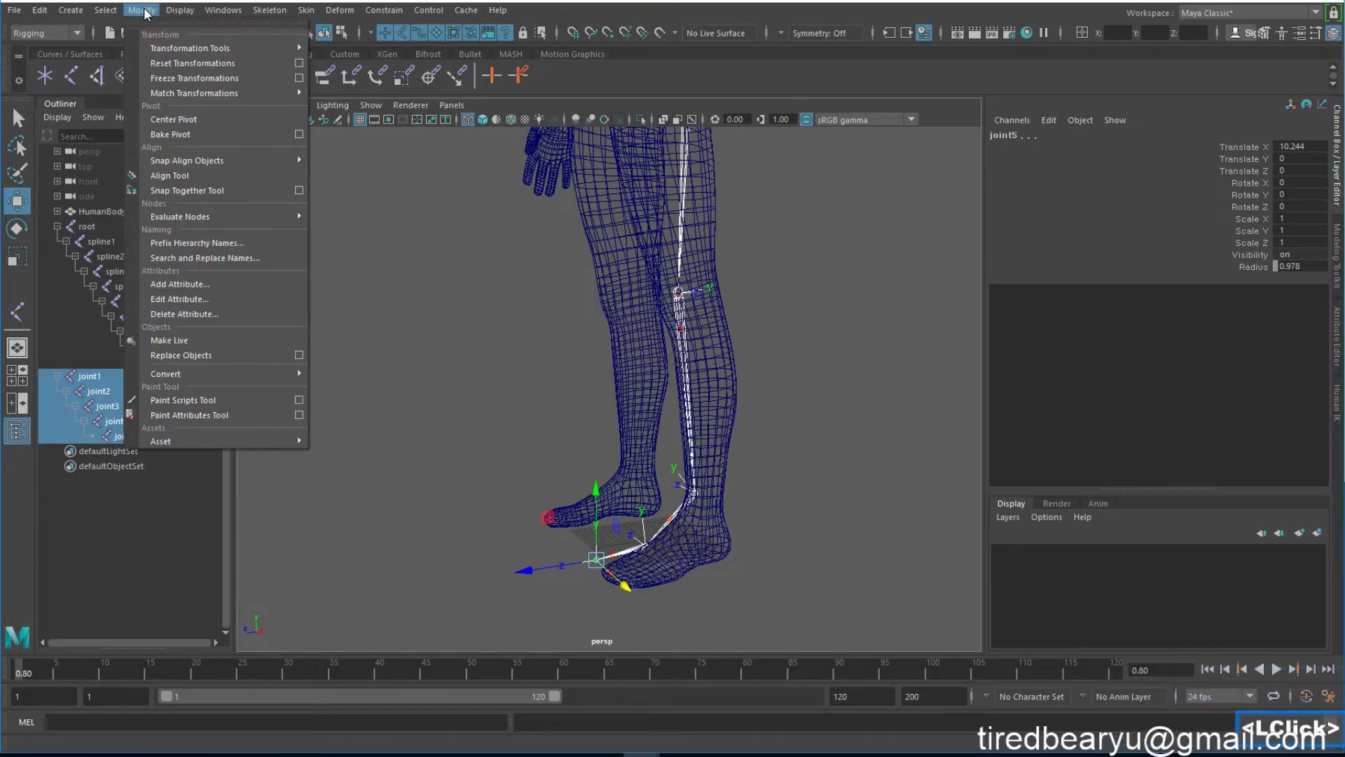
left_click(107, 10)
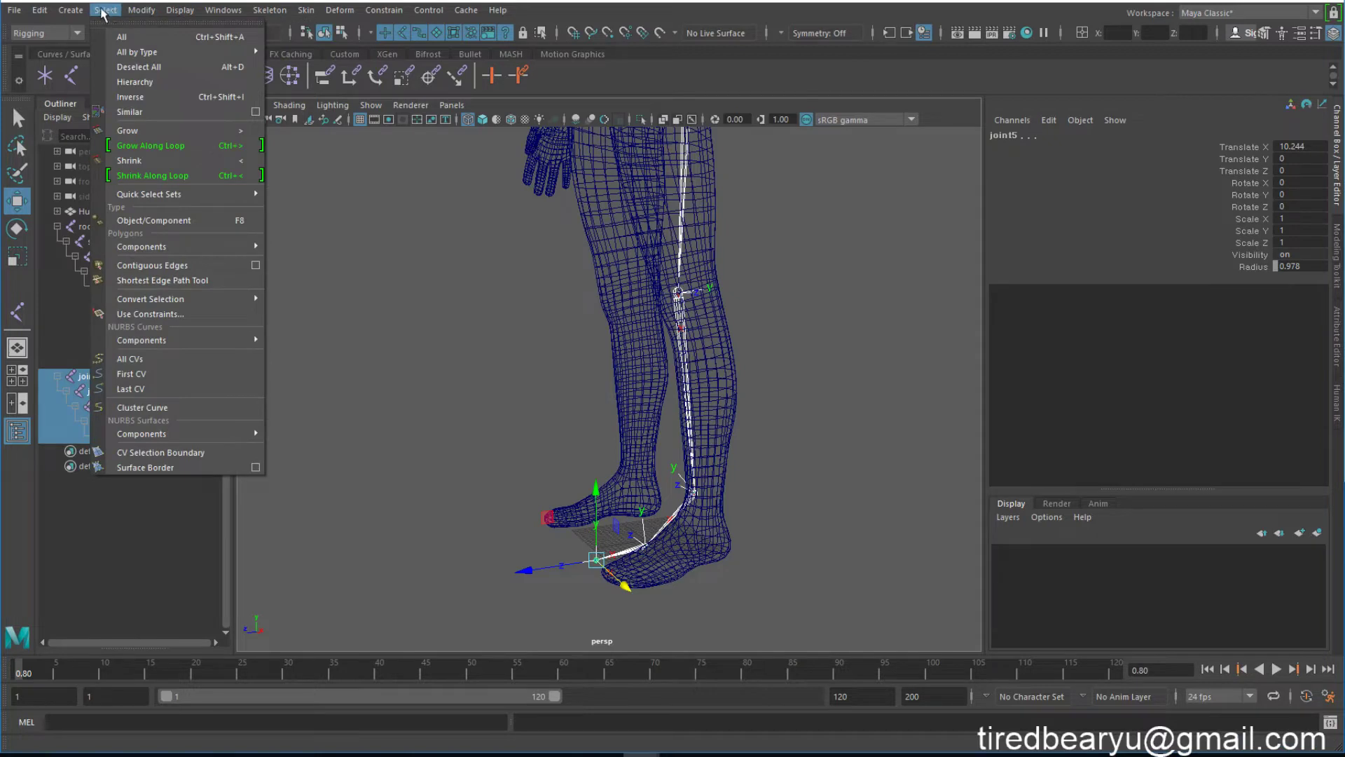
left_click(70, 9)
left_click(94, 10)
mouse_move(141, 10)
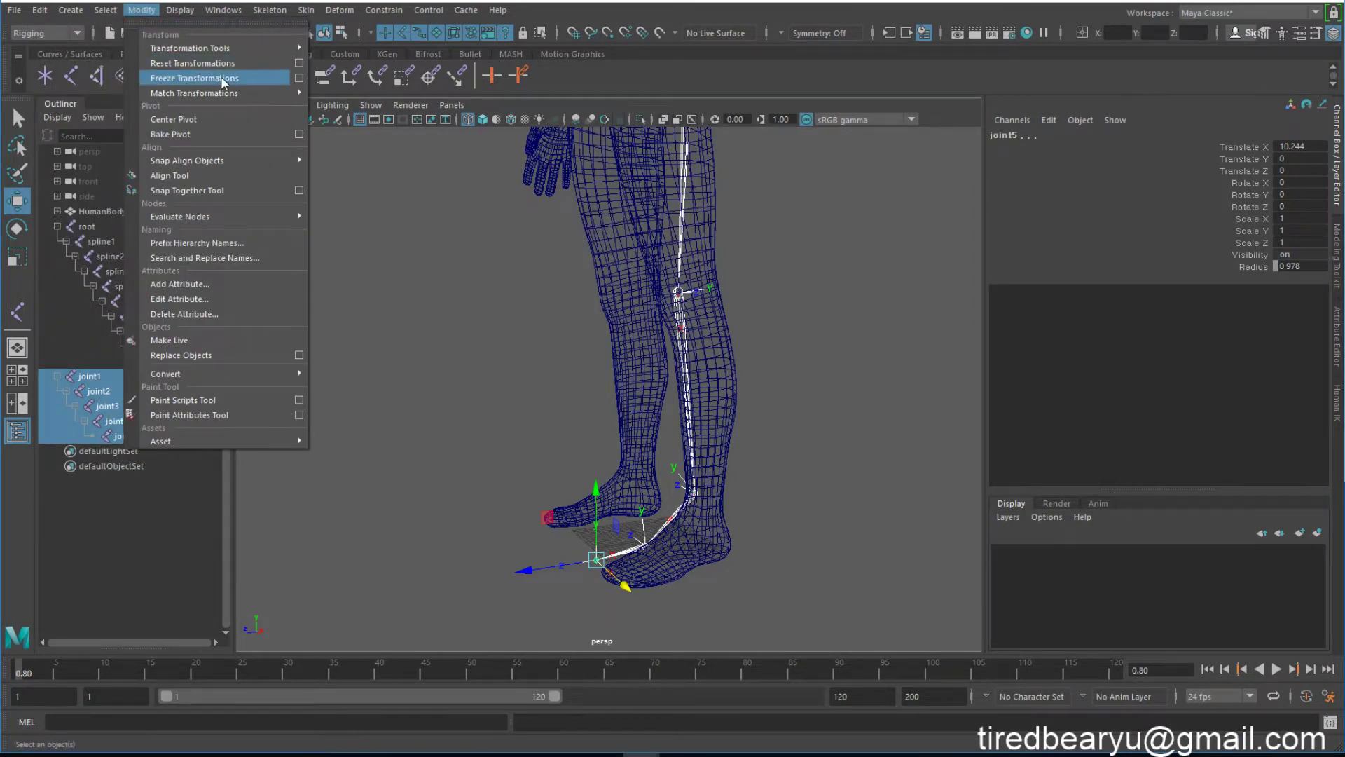
left_click(300, 78)
left_click_drag(365, 105, 929, 87)
left_click(894, 160)
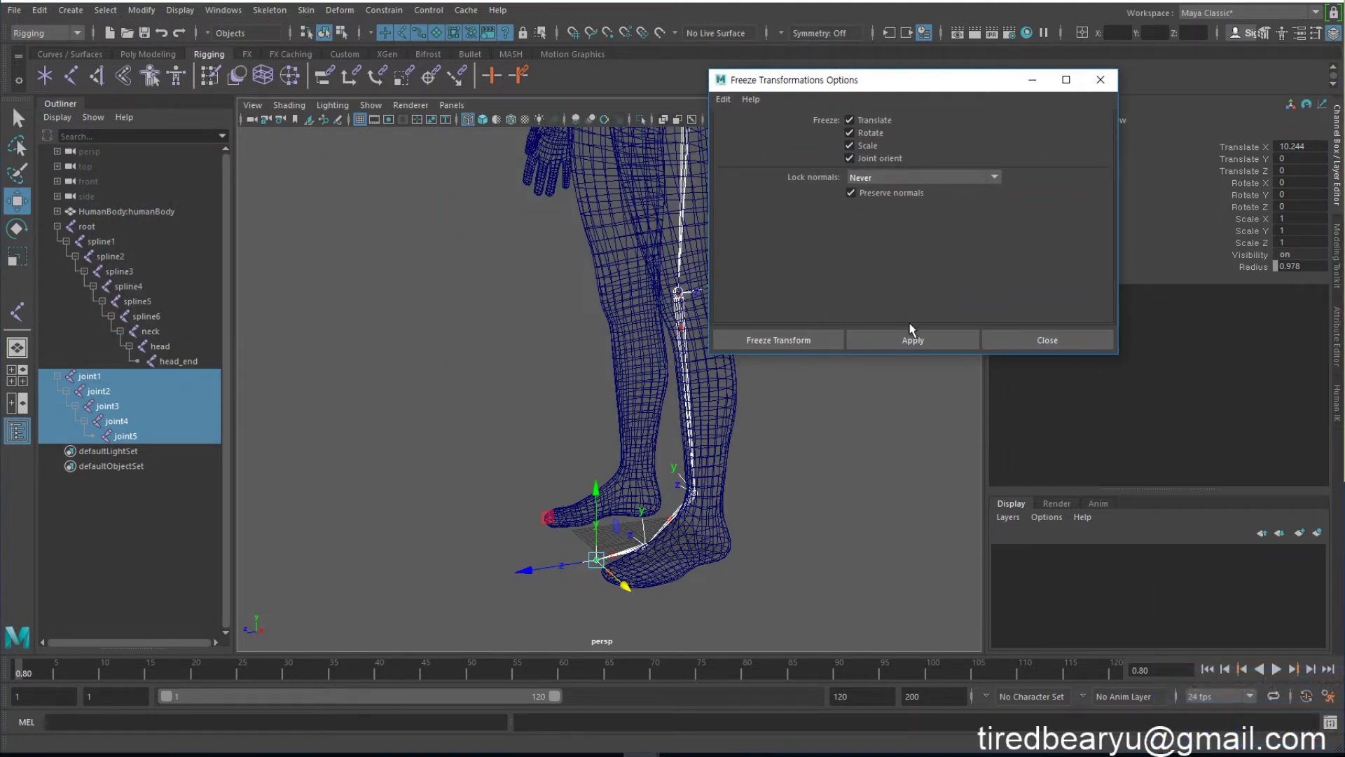
left_click(915, 342)
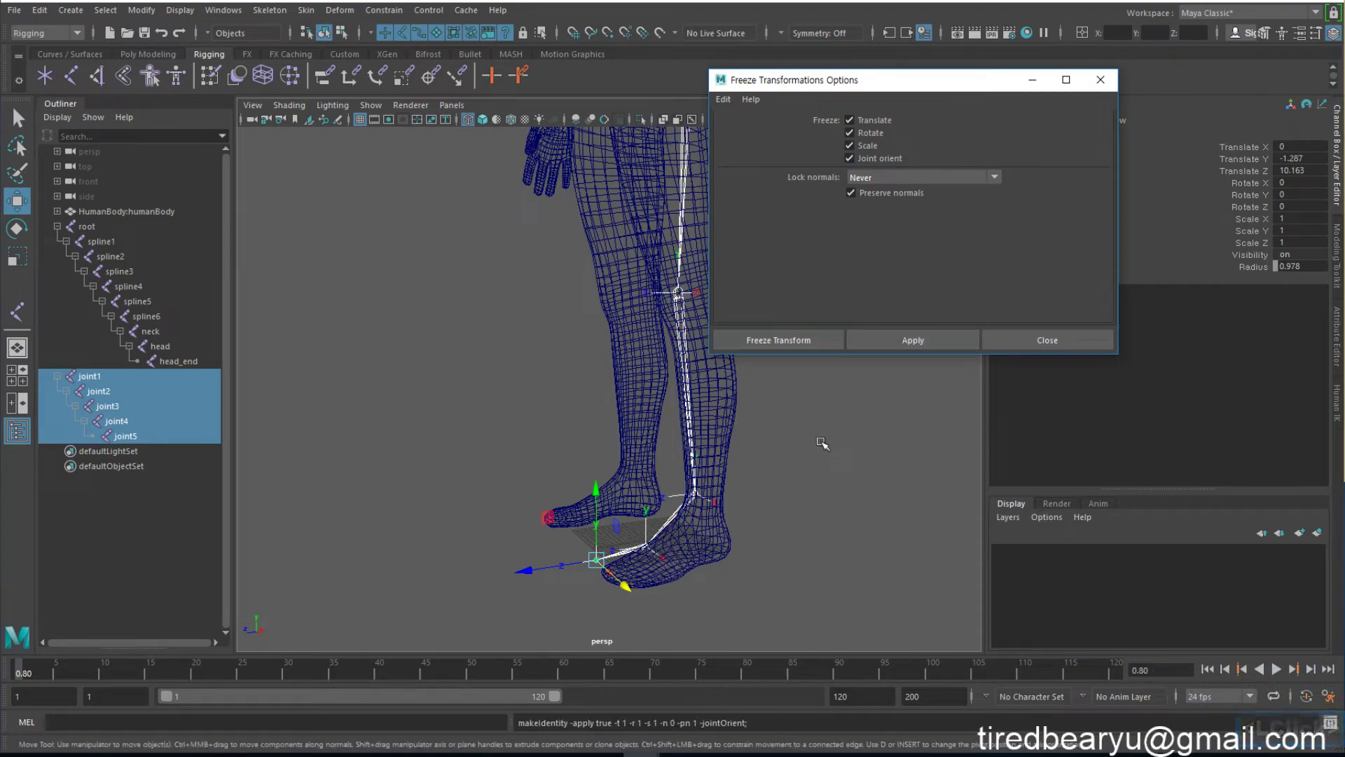
Examine the direction of the rotation axes at the hip, knee and ankle joints.
middle_click_drag(763, 436, 629, 478, "alt")
left_click_drag(629, 479, 595, 427, "alt")
middle_click_drag(595, 427, 562, 460, "alt")
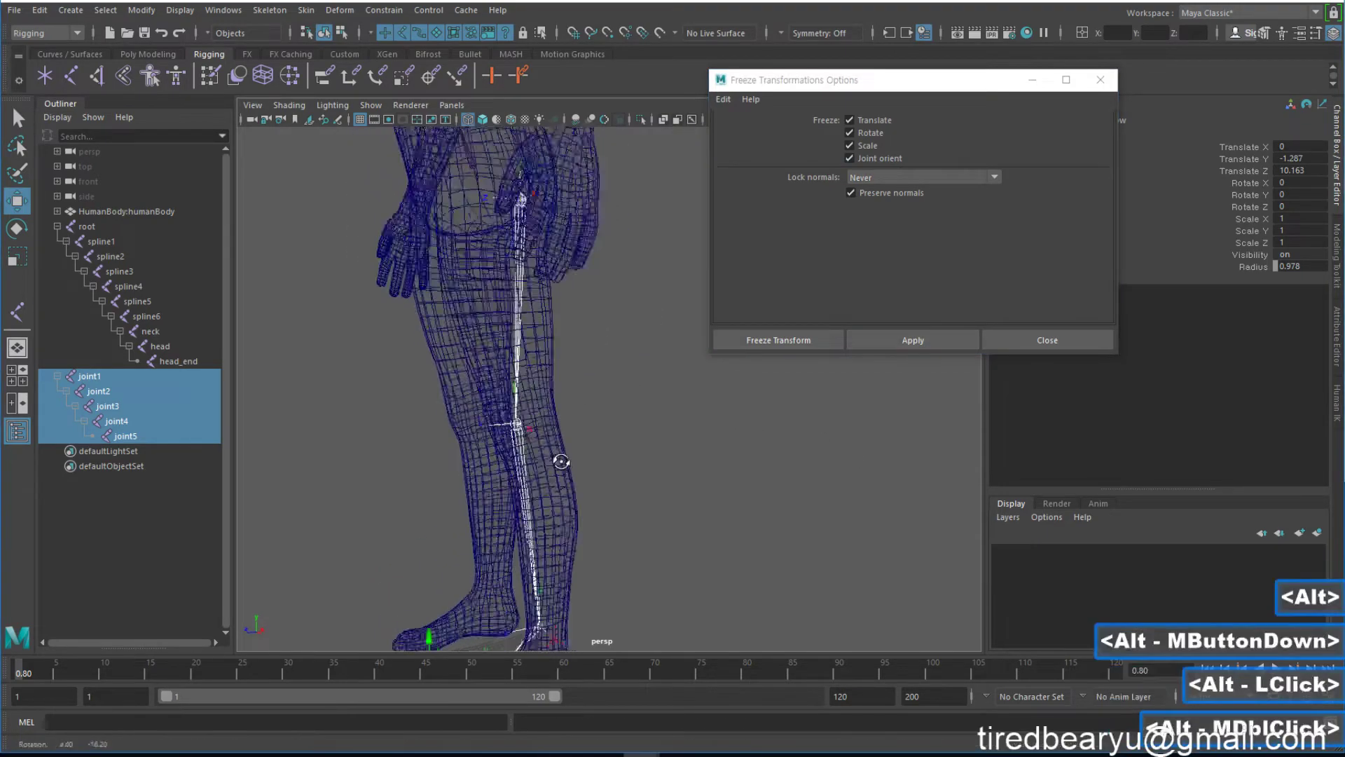
left_click_drag(561, 459, 586, 445, "alt")
middle_click_drag(585, 445, 566, 461, "alt")
left_click_drag(565, 461, 585, 308, "alt")
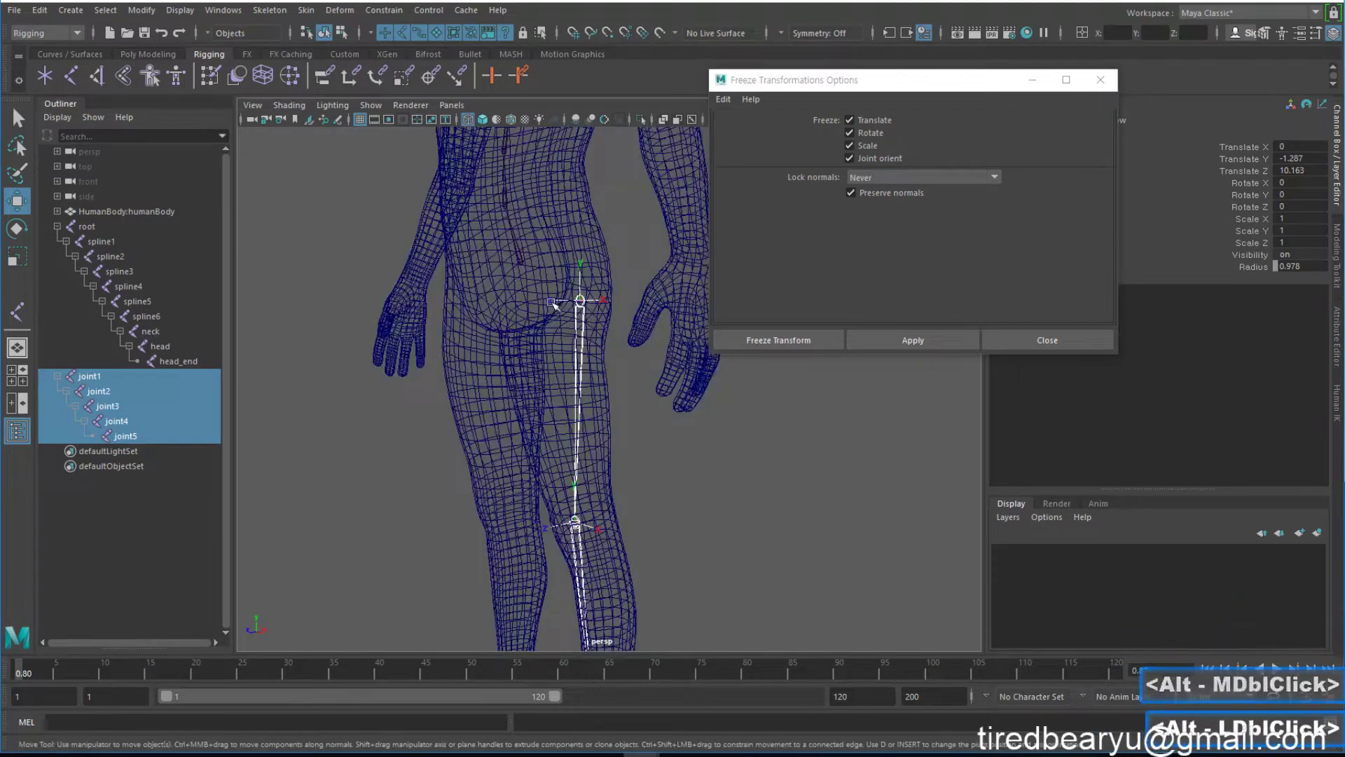
middle_click_drag(569, 416, 547, 302, "alt")
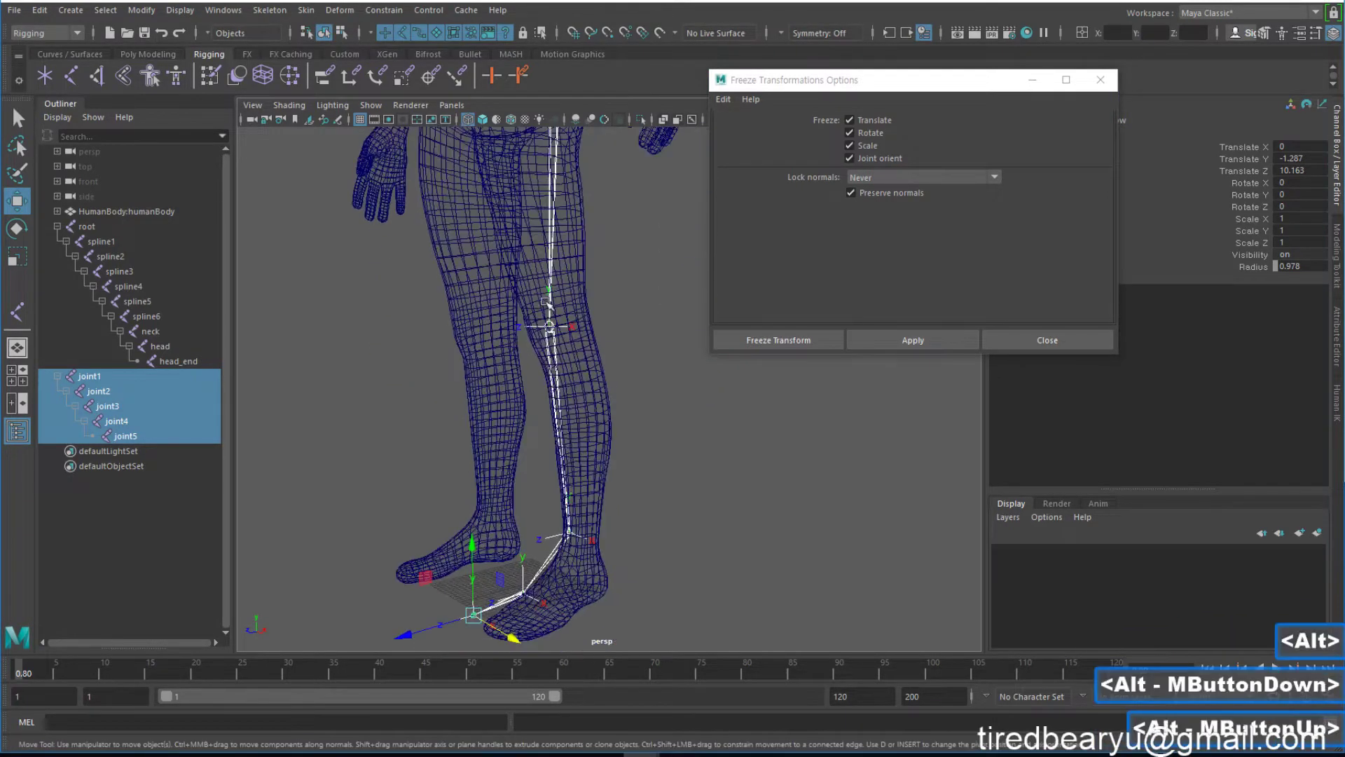
left_click_drag(543, 325, 560, 490, "alt")
middle_click_drag(560, 491, 568, 437, "alt")
left_click_drag(568, 437, 497, 456, "alt")
middle_click_drag(551, 438, 565, 484, "alt")
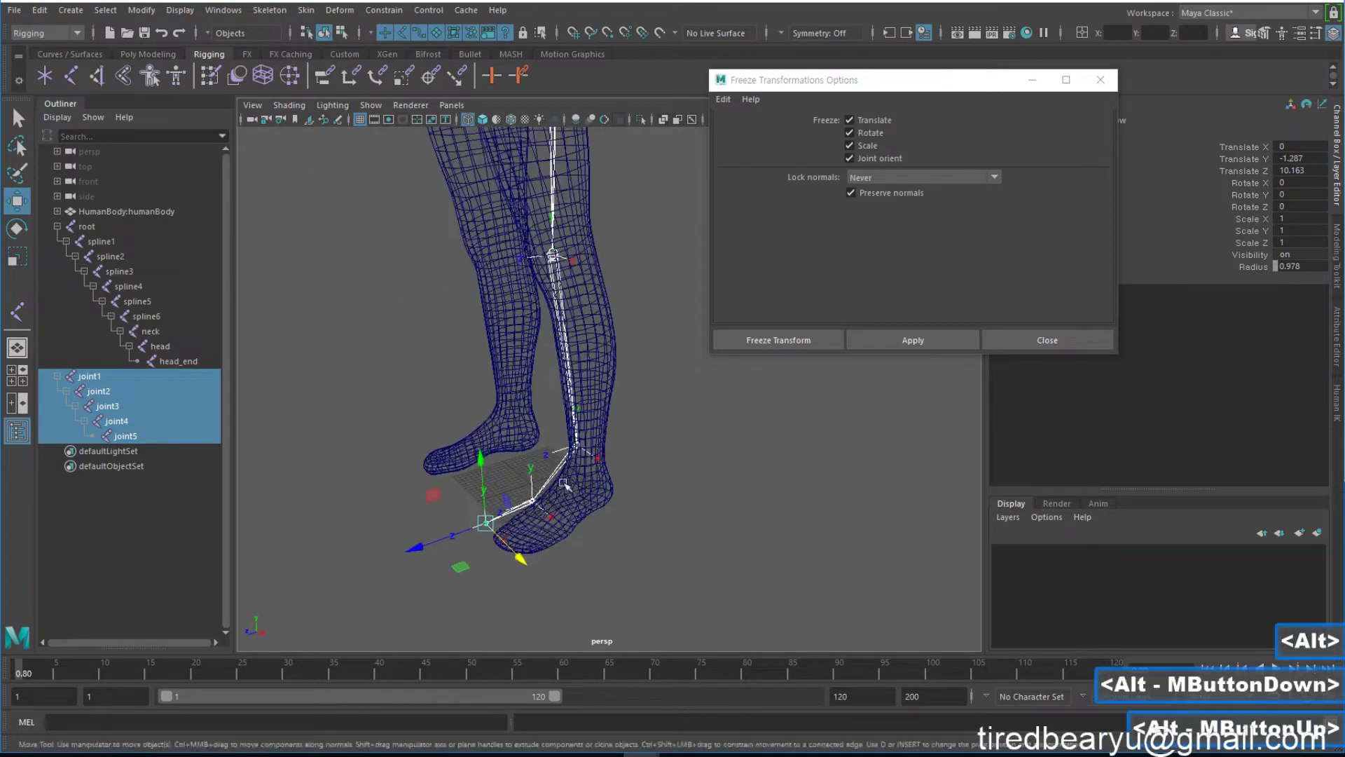
left_click_drag(564, 484, 558, 479, "alt")
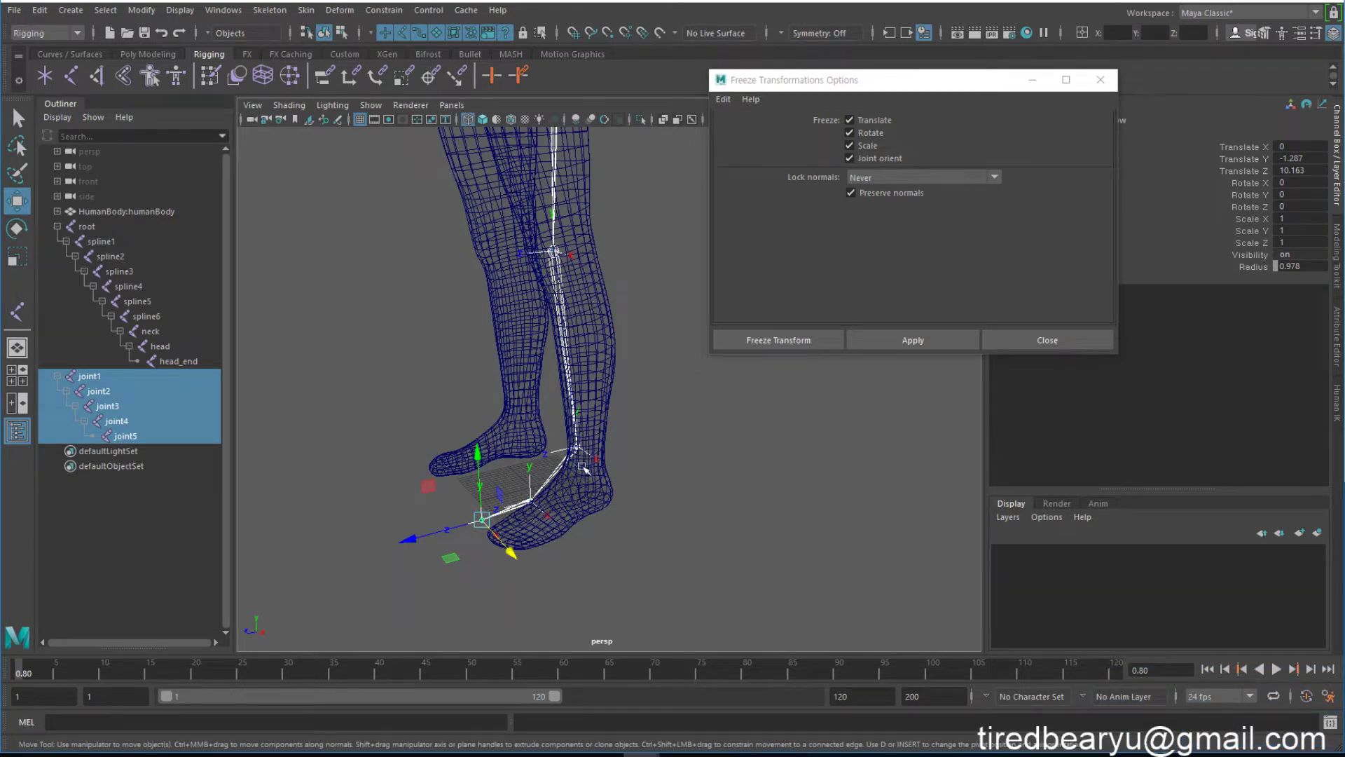
Inspect the rotation axes of the ankle and foot joints up close and from the front.
left_click_drag(585, 466, 606, 421, "alt")
right_click_drag(606, 421, 616, 392, "alt")
middle_click_drag(616, 392, 626, 366, "alt")
left_click_drag(626, 367, 649, 370, "alt")
right_click_drag(649, 370, 657, 385, "alt")
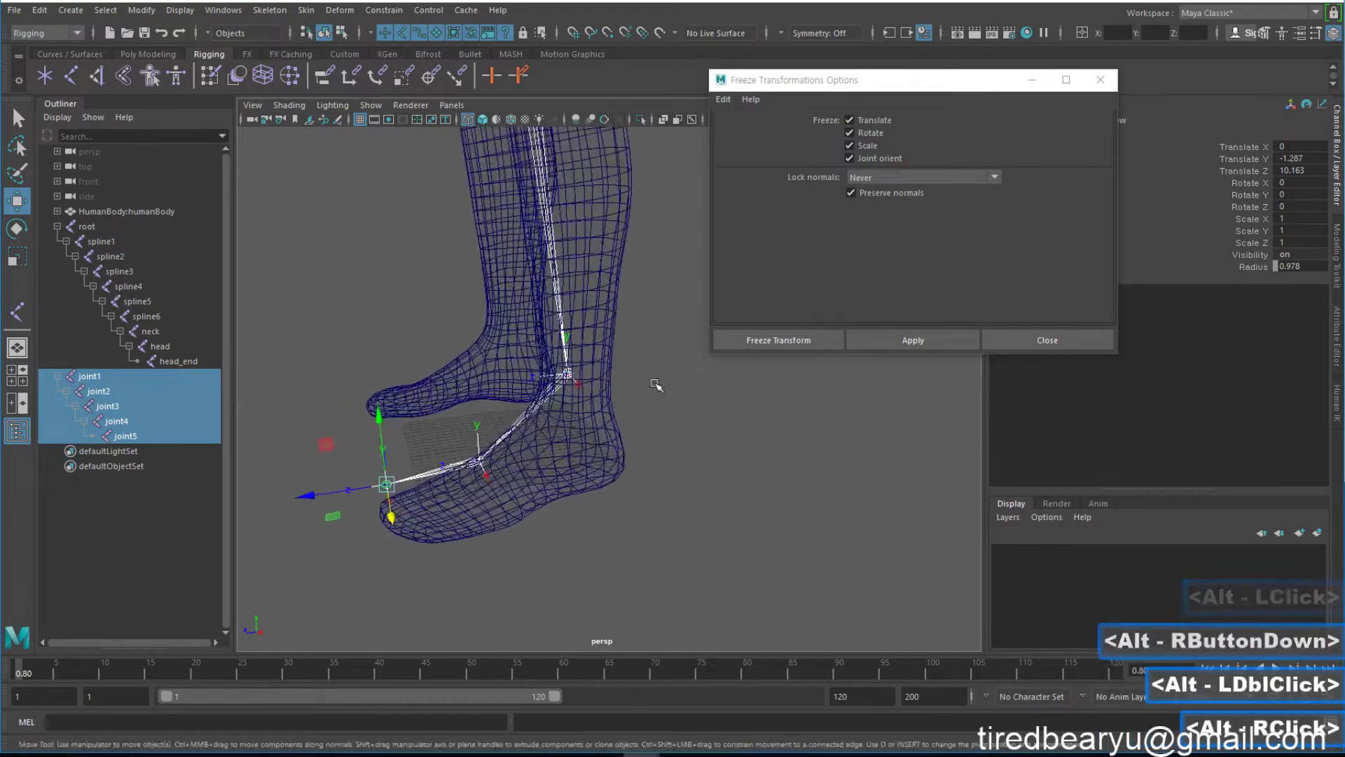
middle_click_drag(657, 385, 676, 456, "alt")
left_click_drag(747, 420, 673, 413, "alt")
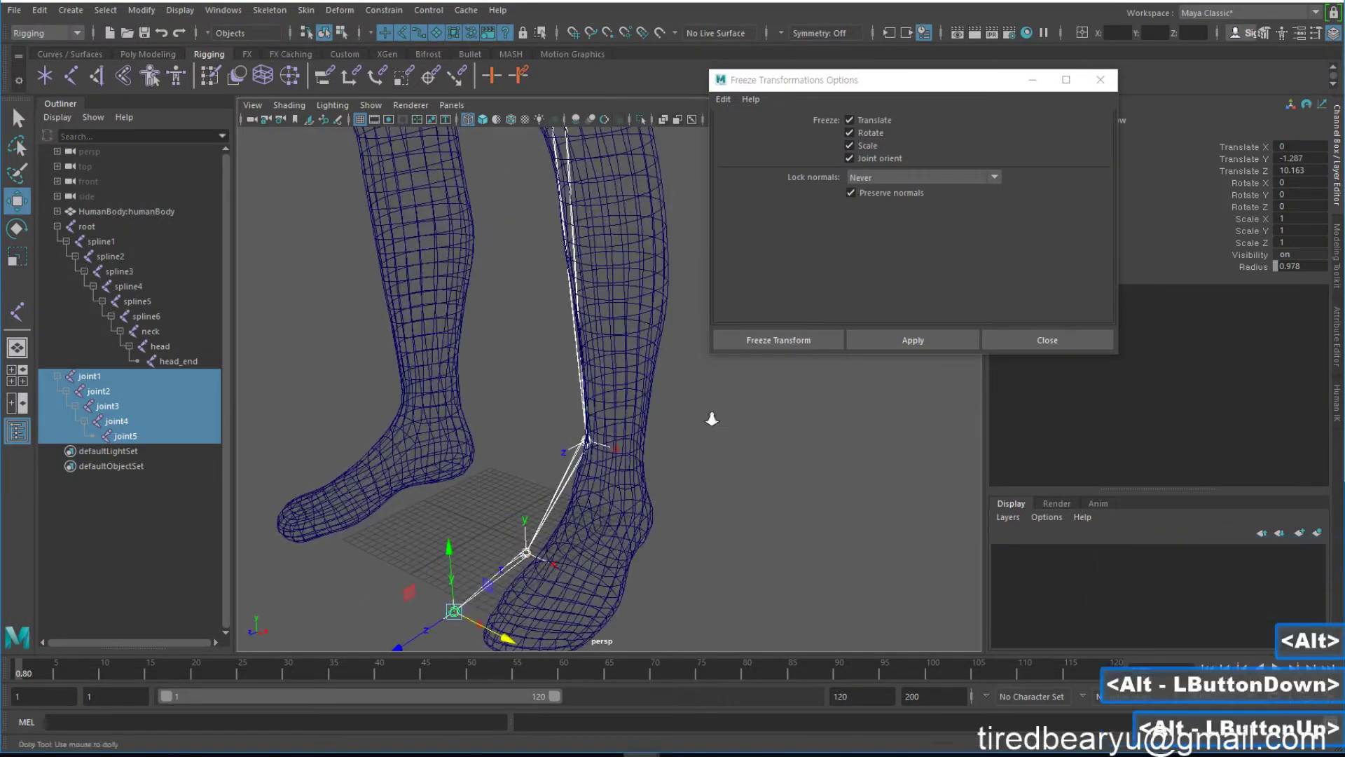
right_click_drag(673, 413, 651, 407, "alt")
left_click_drag(652, 407, 626, 400, "alt")
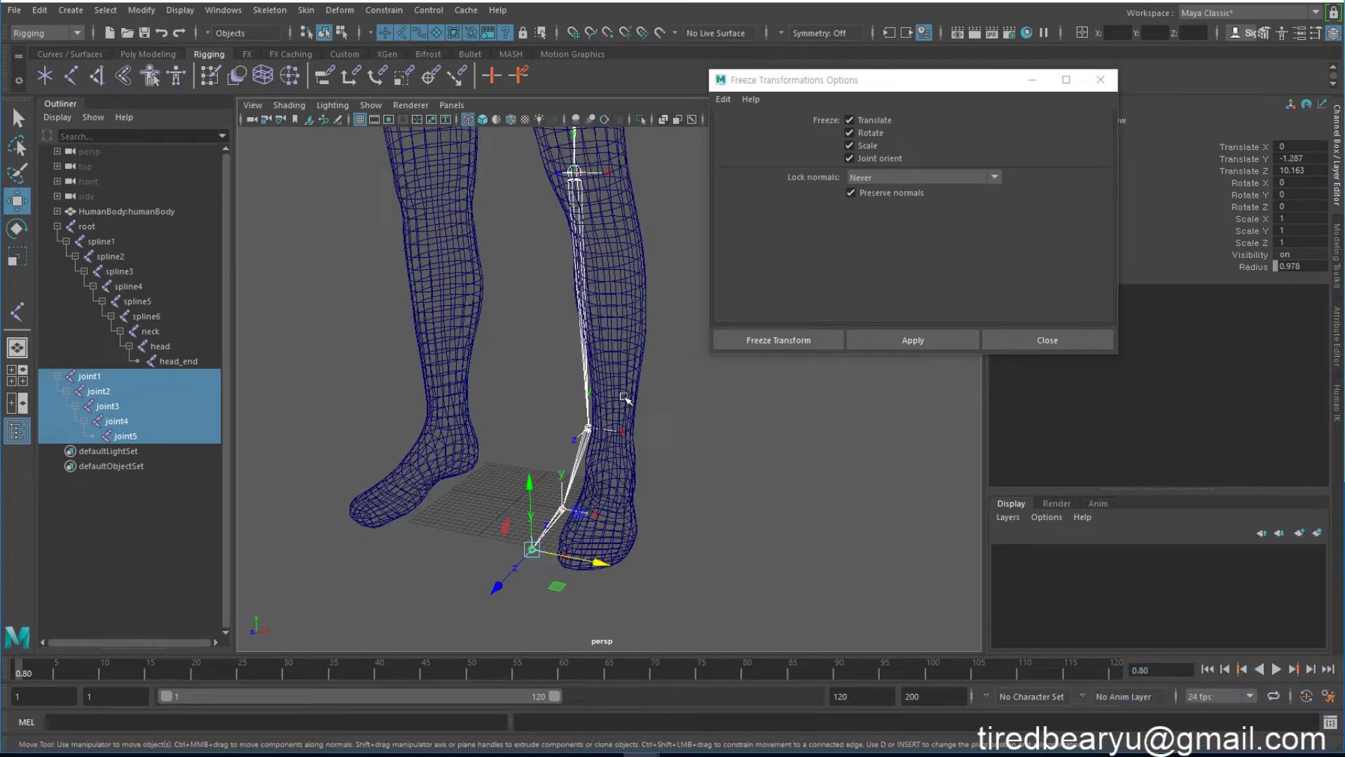
left_click_drag(640, 436, 709, 406, "alt")
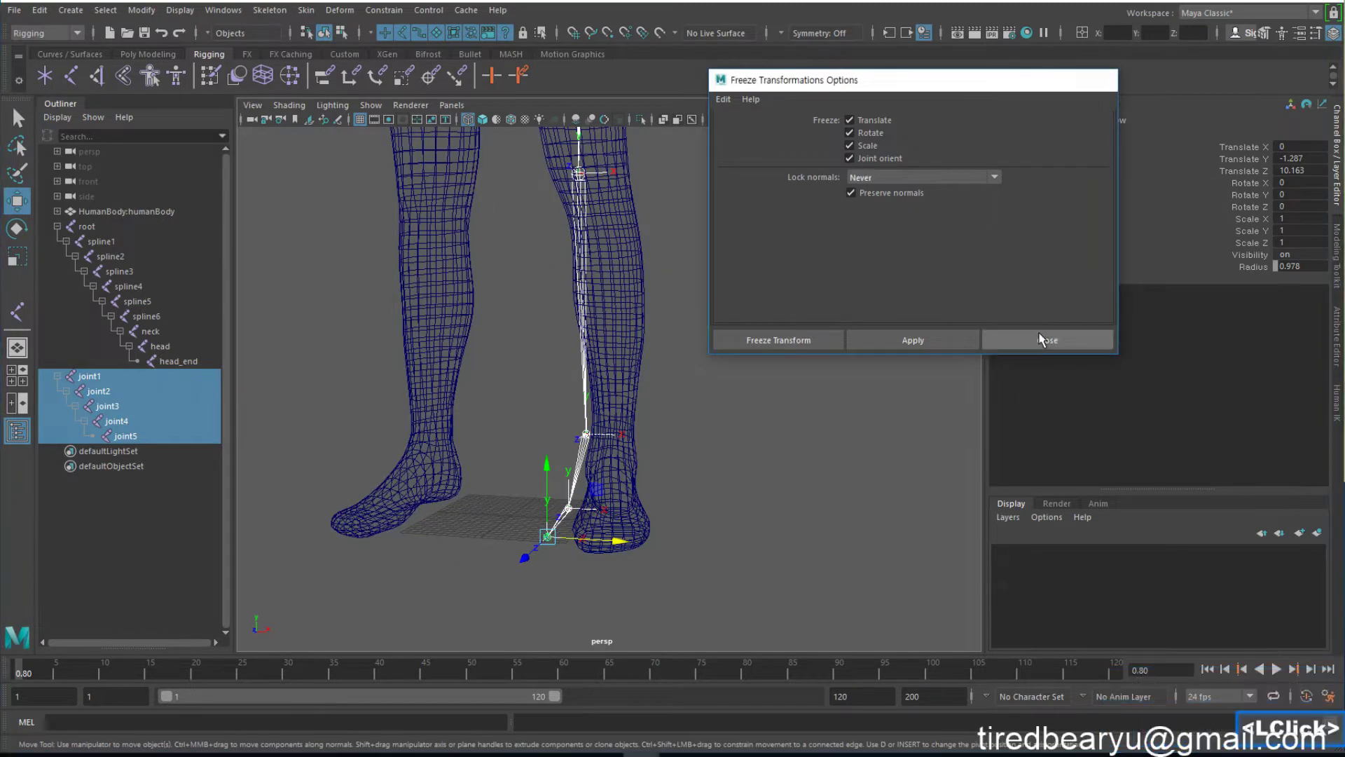
Close the Freeze Transformations options and clear the joint selection.
left_click(1040, 339)
right_click_drag(491, 315, 294, 267, "alt")
left_click(742, 351)
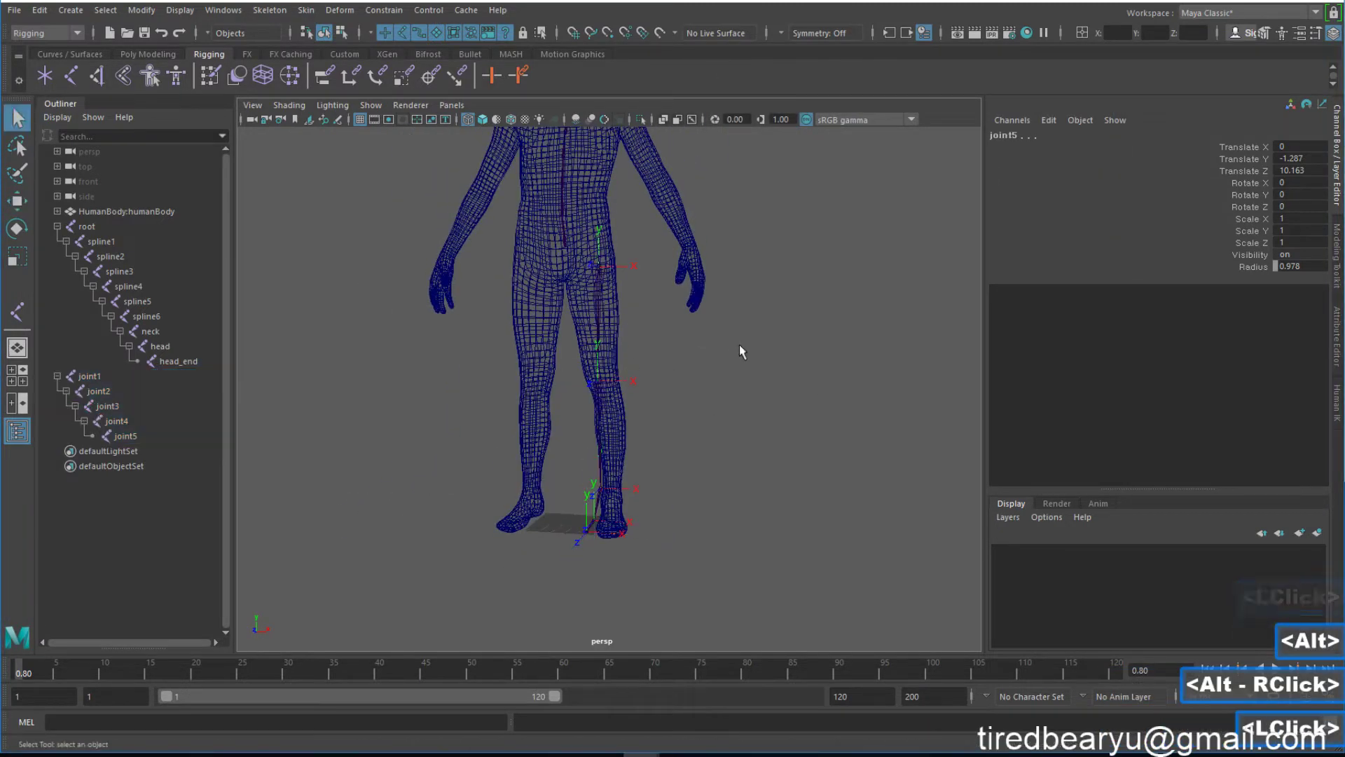
Select the leg chain's hip joint and open the Mirror Joints options beside the body.
left_click(613, 310)
left_click_drag(546, 296, 577, 284, "alt")
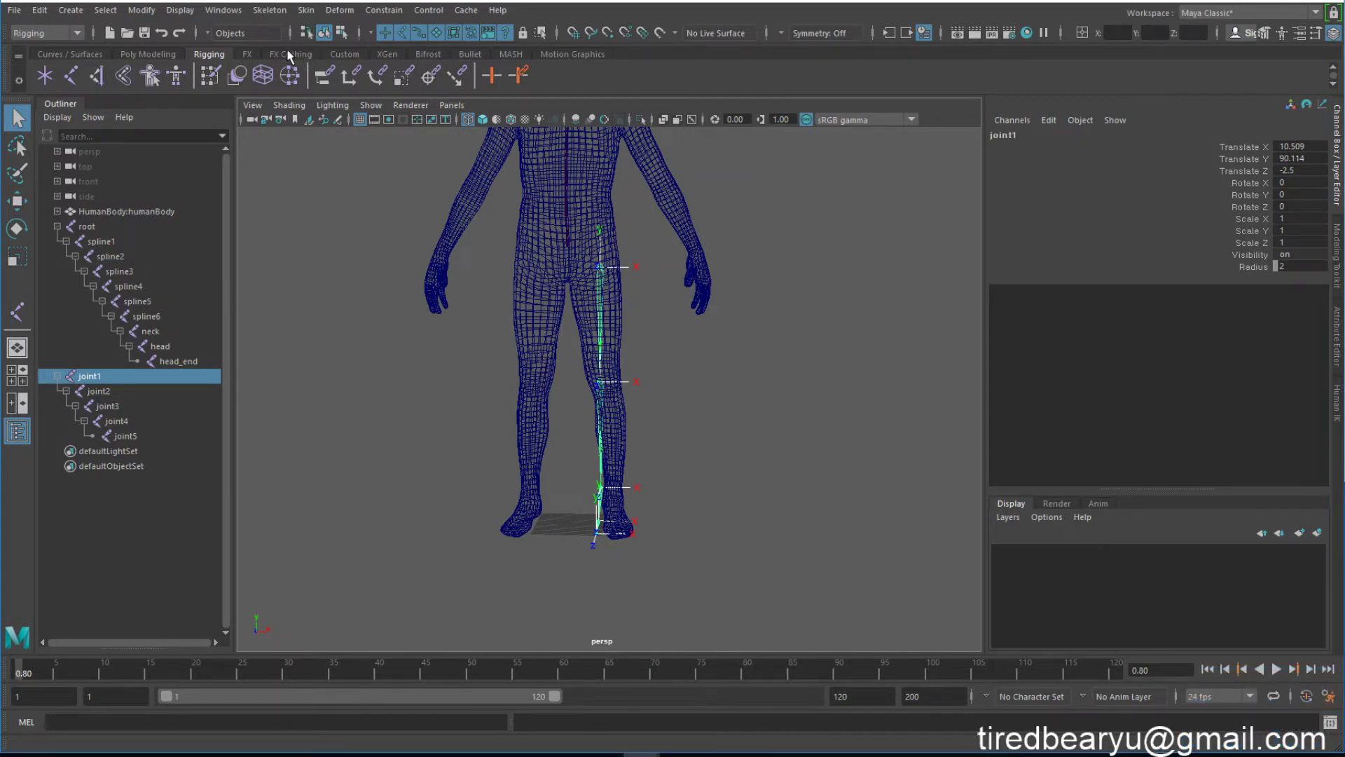
left_click(307, 10)
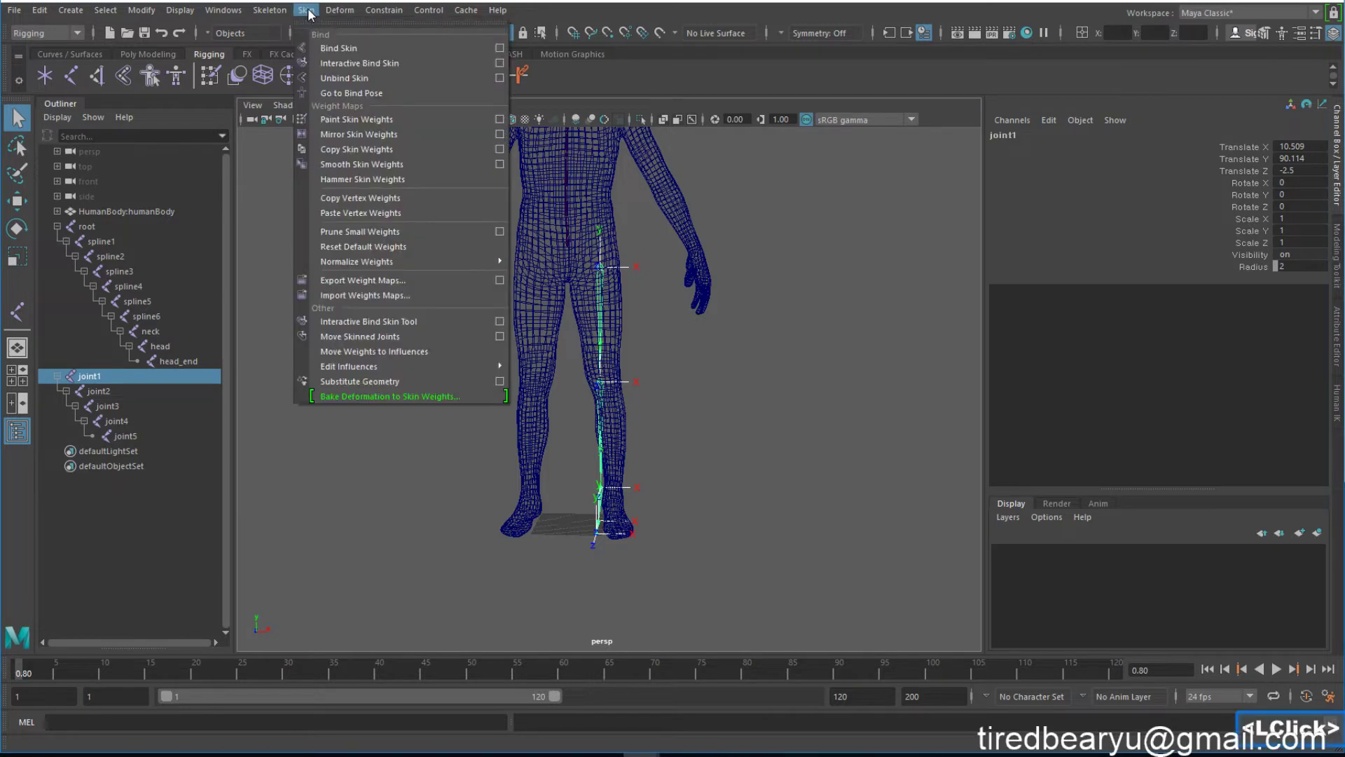
mouse_move(276, 10)
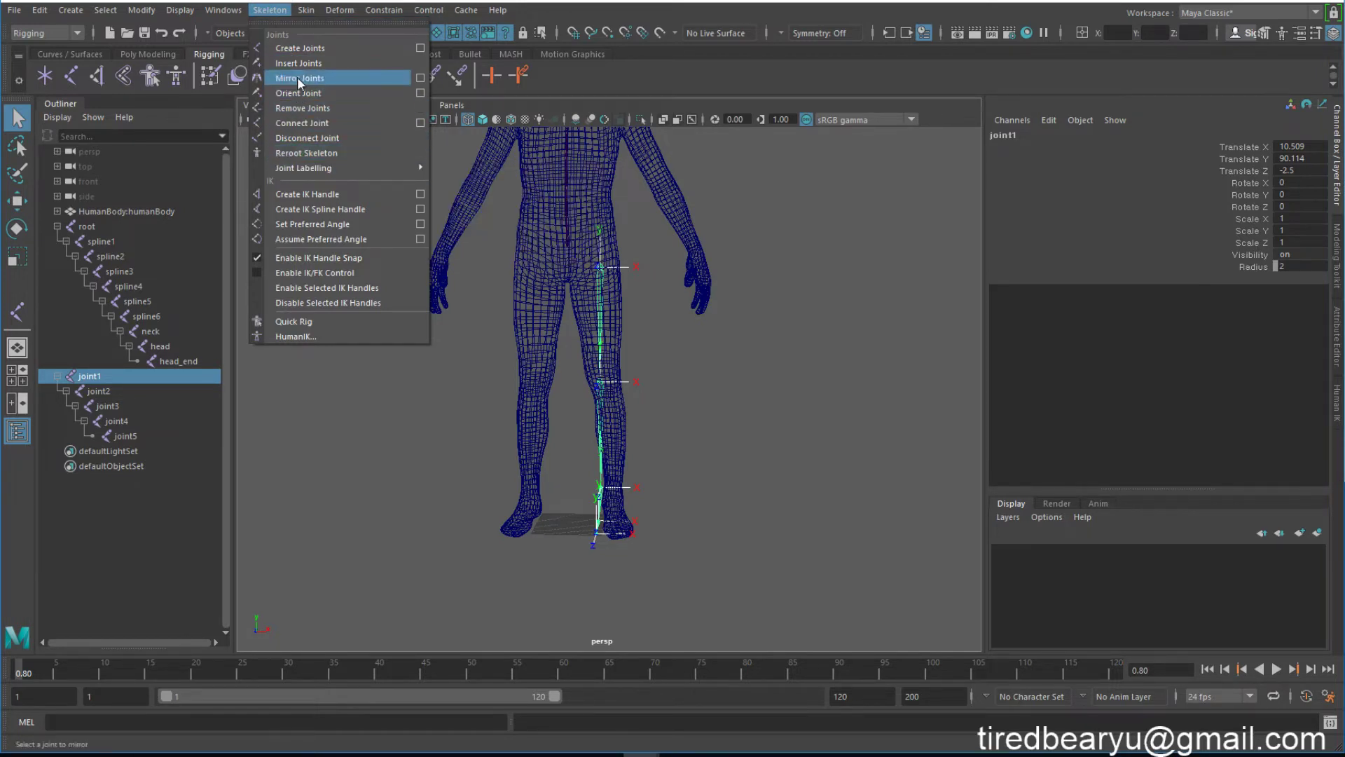
left_click(420, 78)
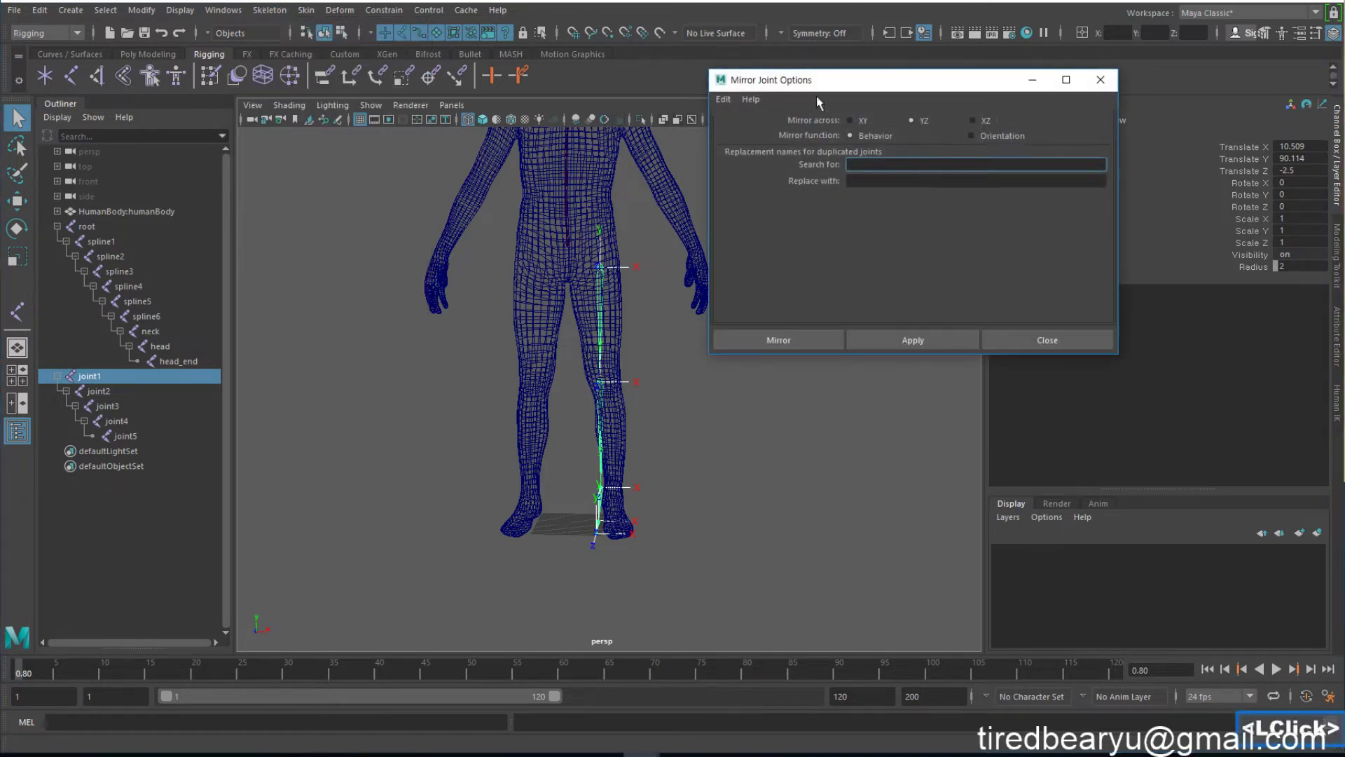
left_click_drag(873, 84, 947, 82)
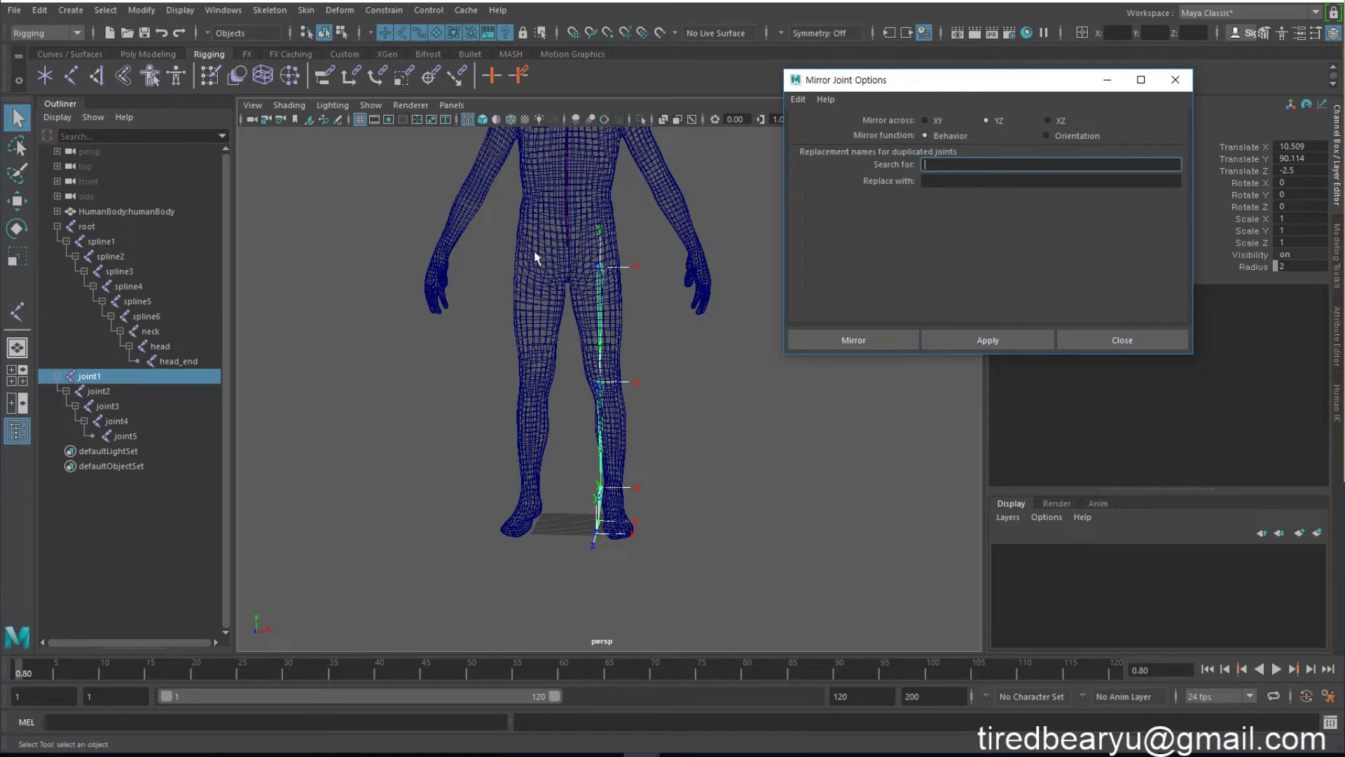
Mirror the leg joint chain across the YZ plane using the Behavior function.
left_click_drag(559, 382, 452, 378, "alt")
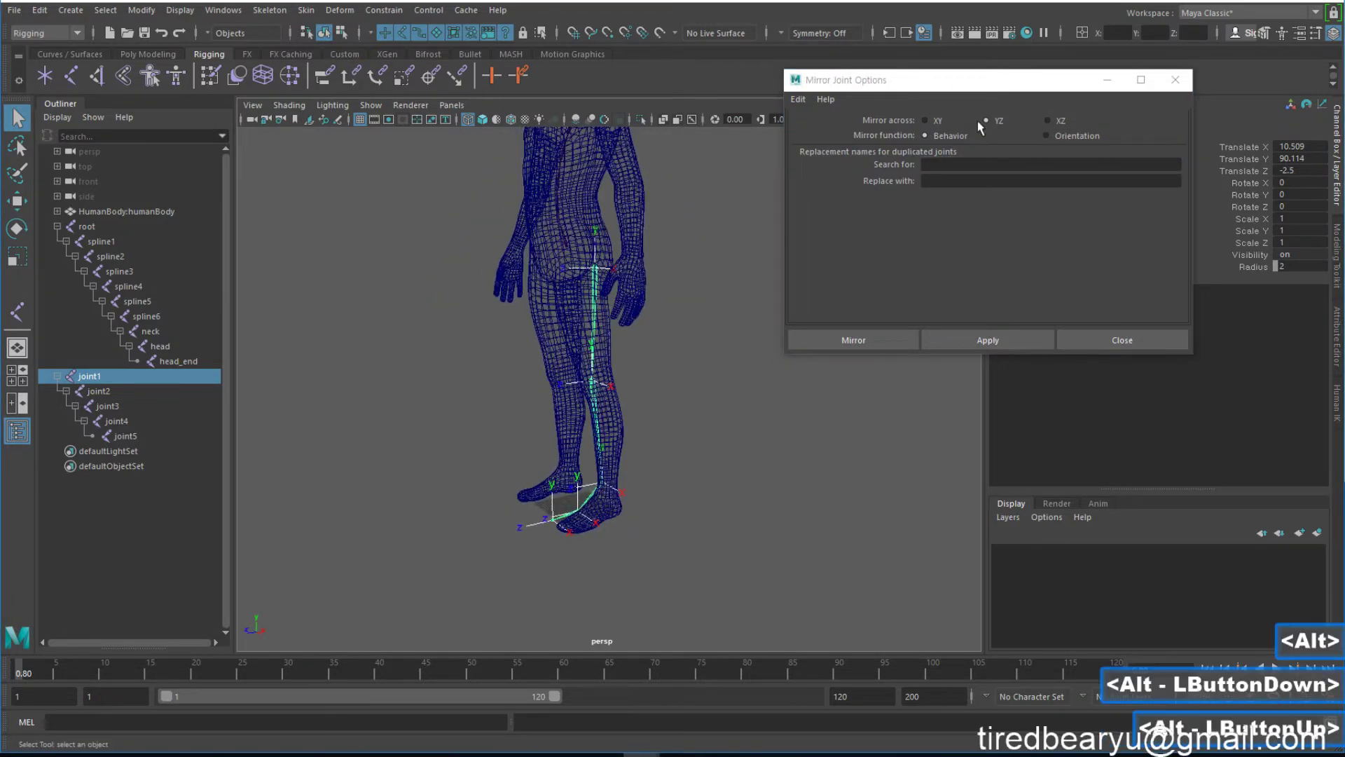
left_click_drag(617, 340, 554, 287, "alt")
left_click_drag(605, 452, 599, 302, "alt")
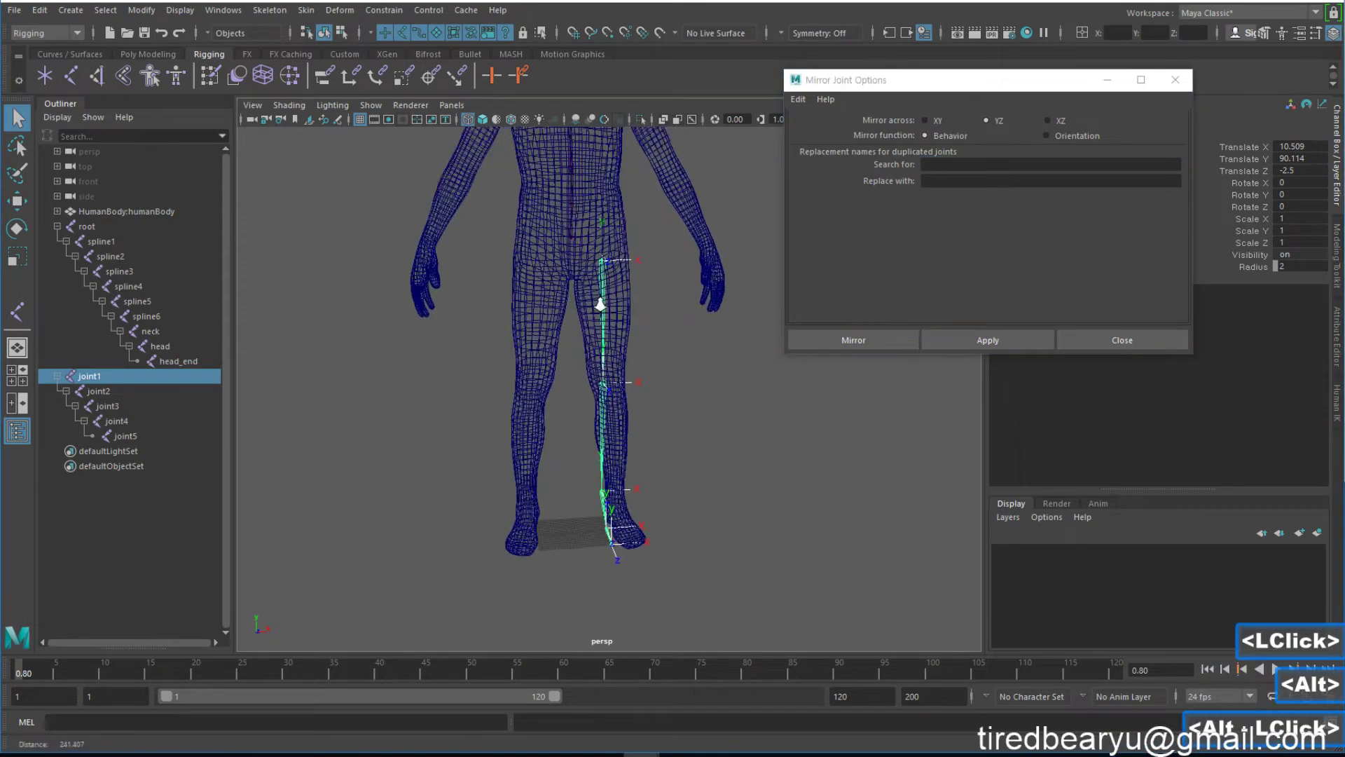
right_click_drag(599, 301, 875, 175, "alt")
scroll(540, 251, "down", 3)
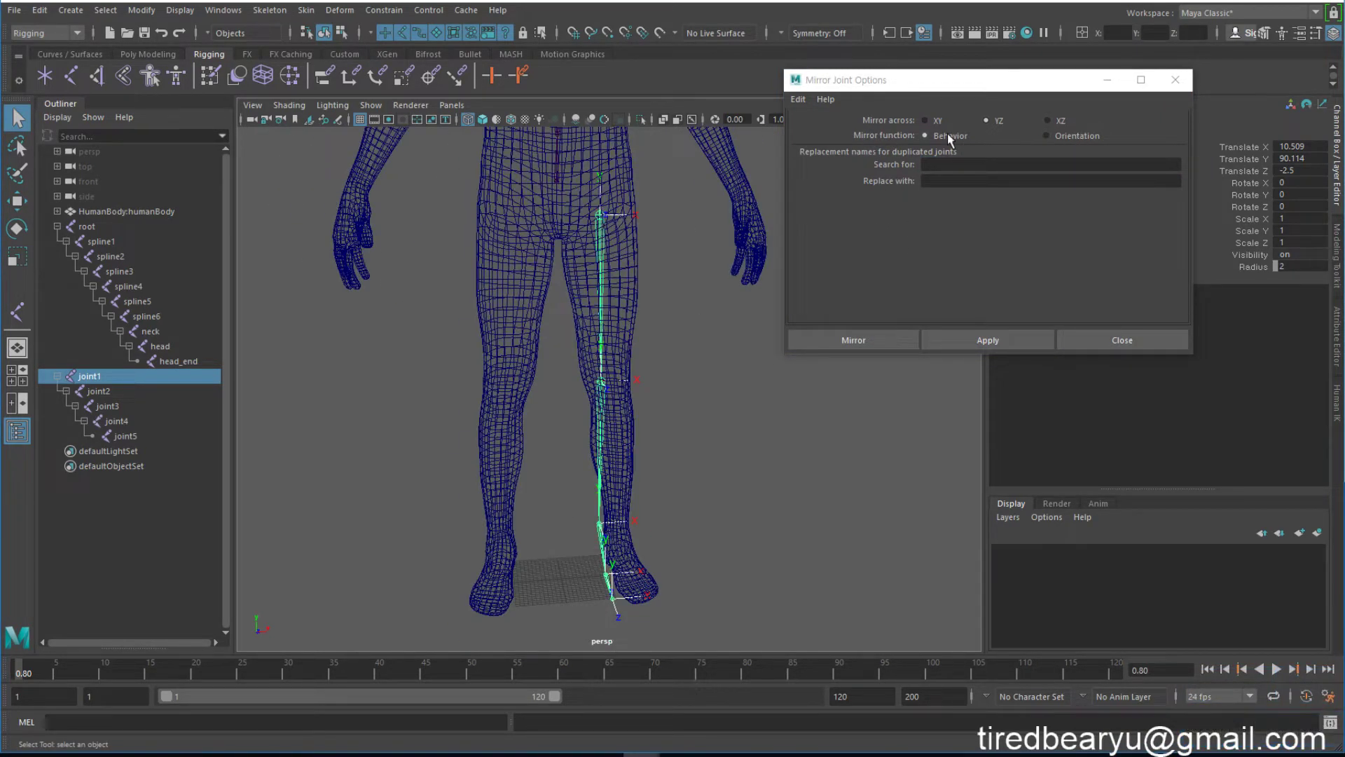
left_click(953, 223)
left_click(963, 342)
Check the mirrored leg chain's joint axes on the opposite leg and undo the mirroring.
left_click_drag(631, 336, 653, 340, "alt")
middle_click(653, 340, "alt")
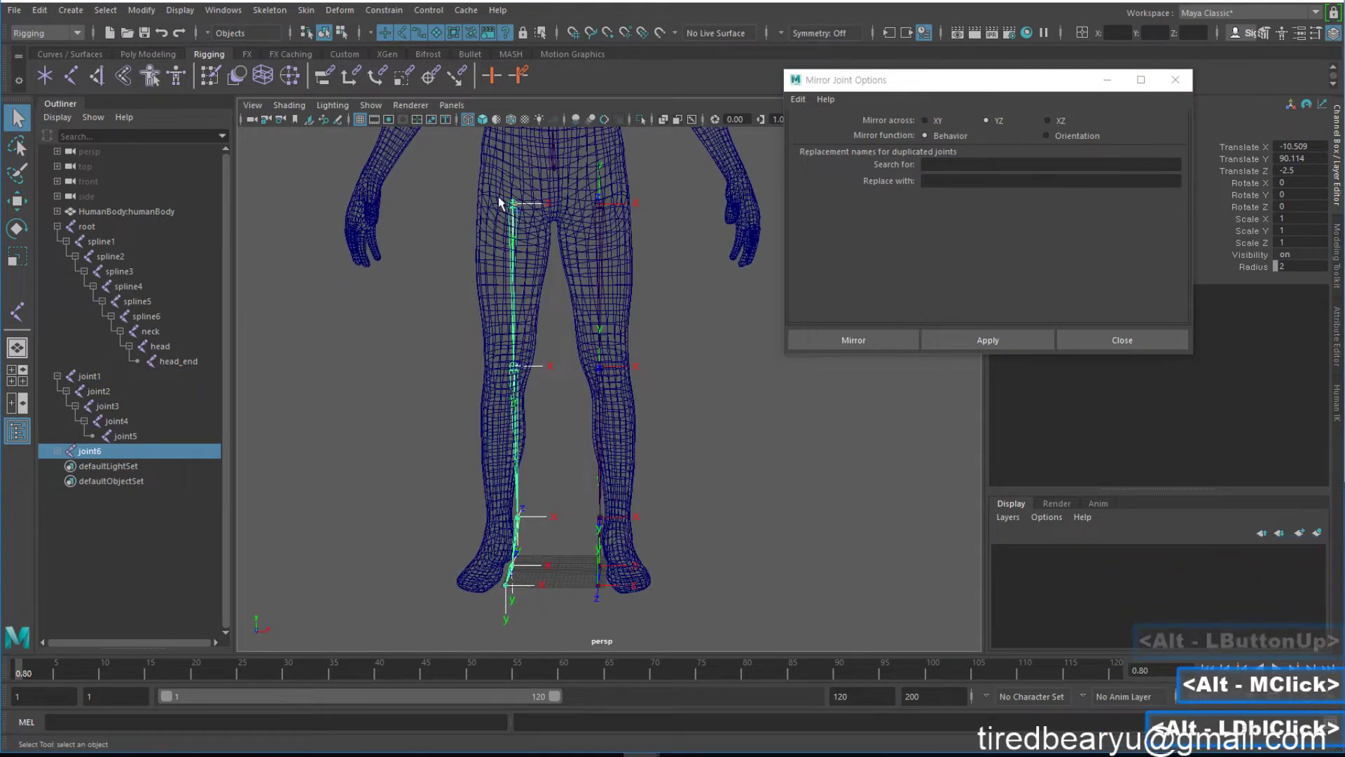
left_click_drag(545, 522, 602, 438, "alt")
key("ctrl+z")
right_click_drag(602, 439, 565, 439, "alt")
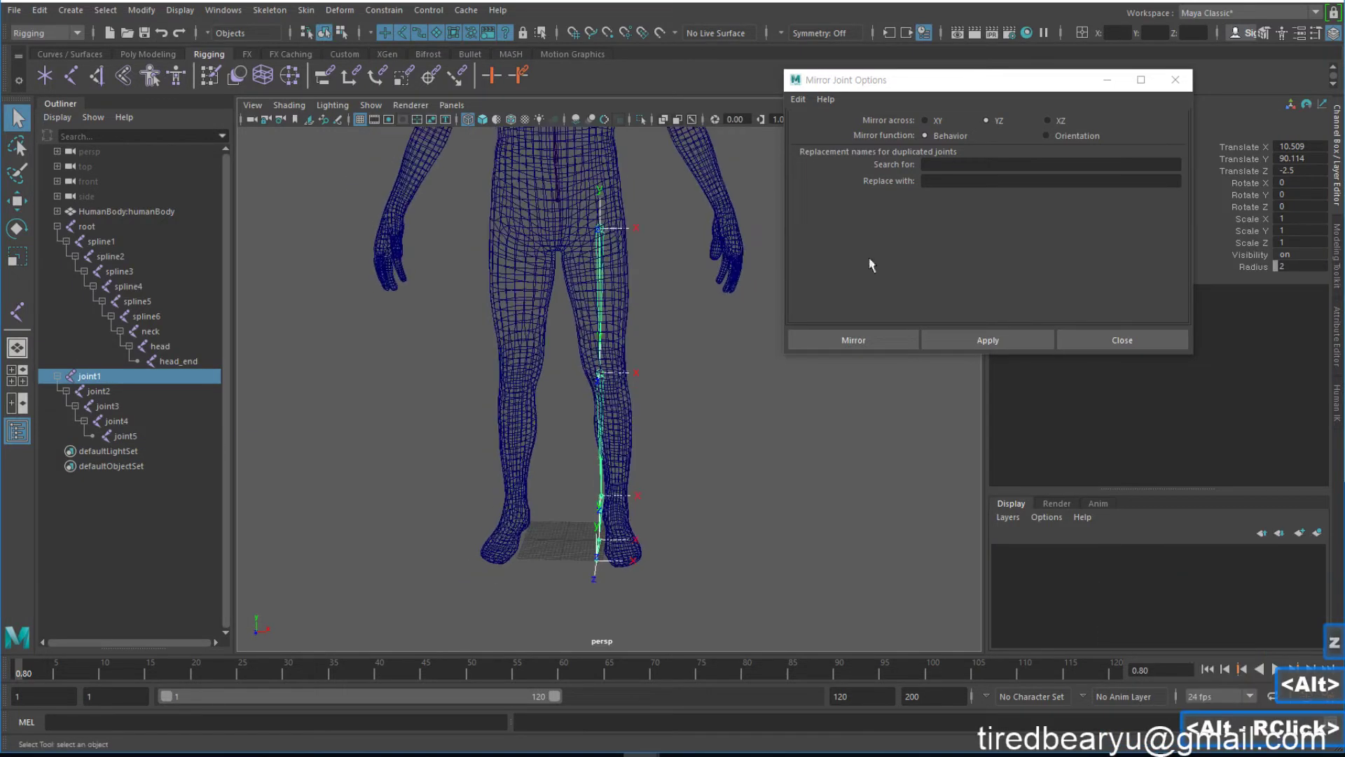
Mirror the leg joint chain across the YZ plane using the Orientation function and check the mirrored joint axes.
left_click(1068, 139)
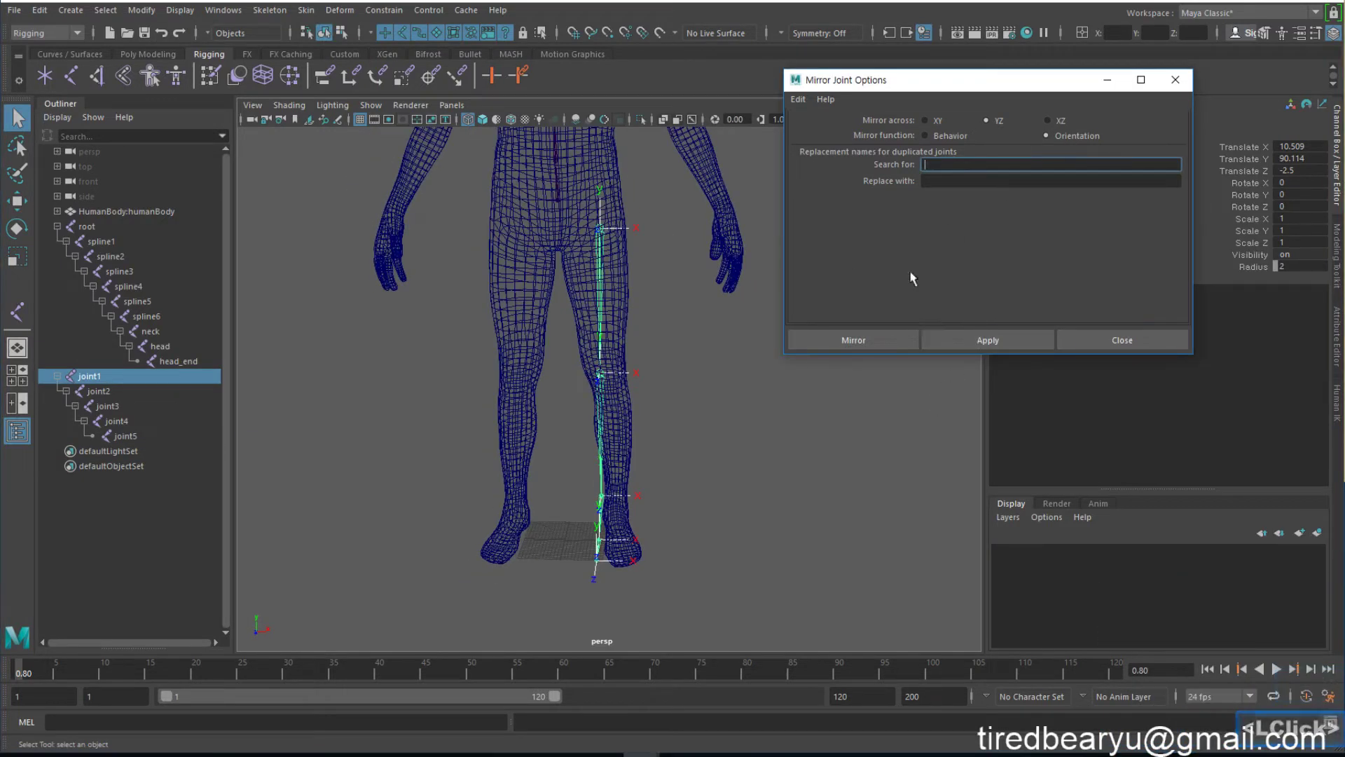
left_click(969, 340)
middle_click_drag(714, 376, 688, 405, "alt")
left_click_drag(687, 405, 694, 408, "alt")
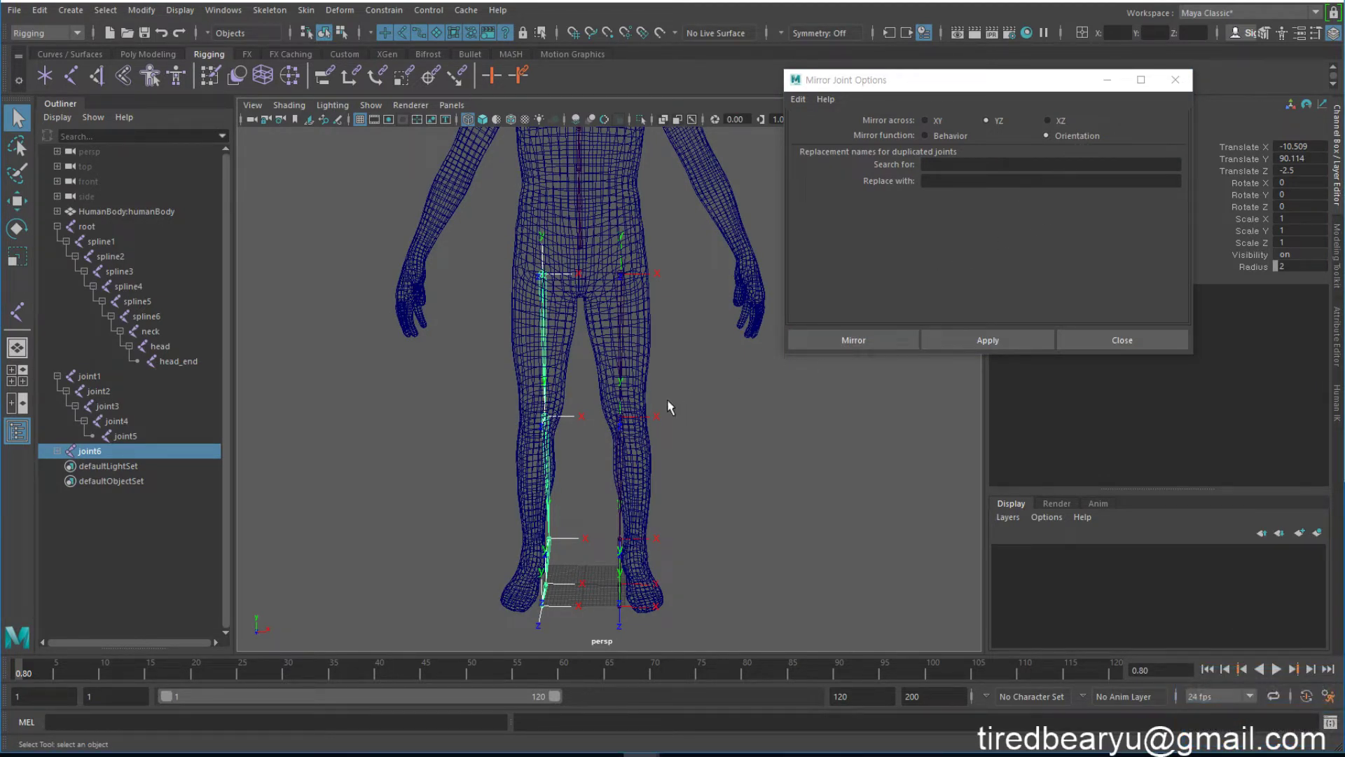
middle_click_drag(662, 342, 659, 400, "alt")
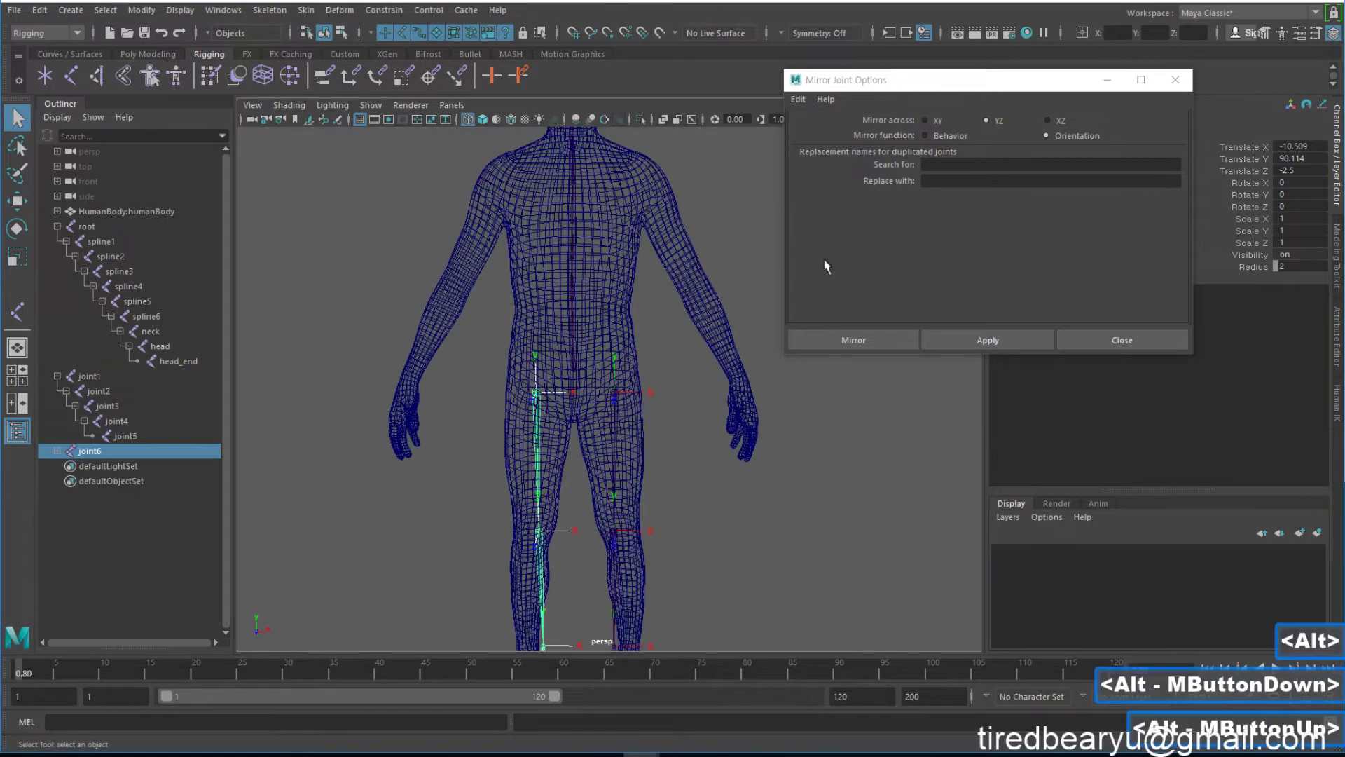
middle_click_drag(640, 285, 656, 259, "alt")
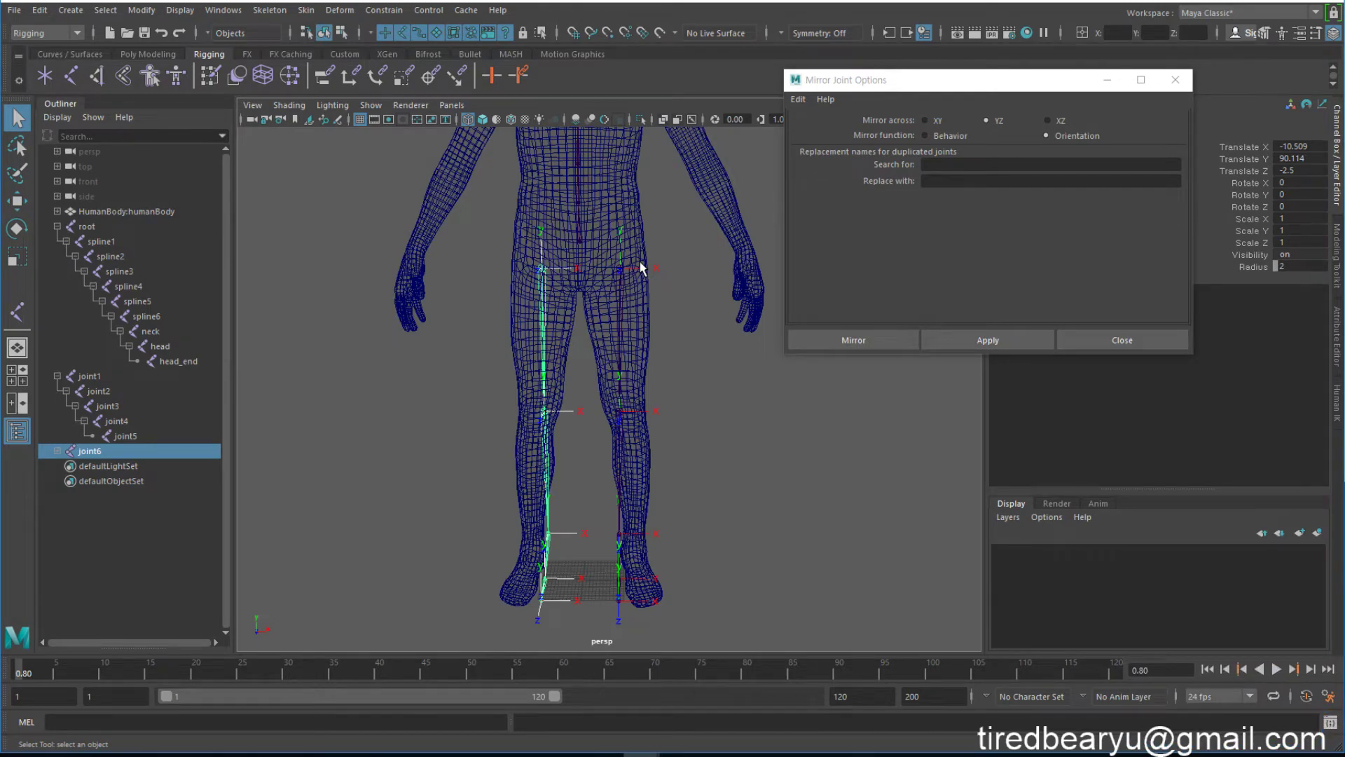
Select both leg chains' hip joints together with the root joint and parent both leg chains under root.
left_click_drag(643, 302, 522, 241)
key("w")
right_click_drag(607, 196, 622, 274, "alt")
middle_click_drag(622, 275, 633, 309, "alt")
left_click(684, 356)
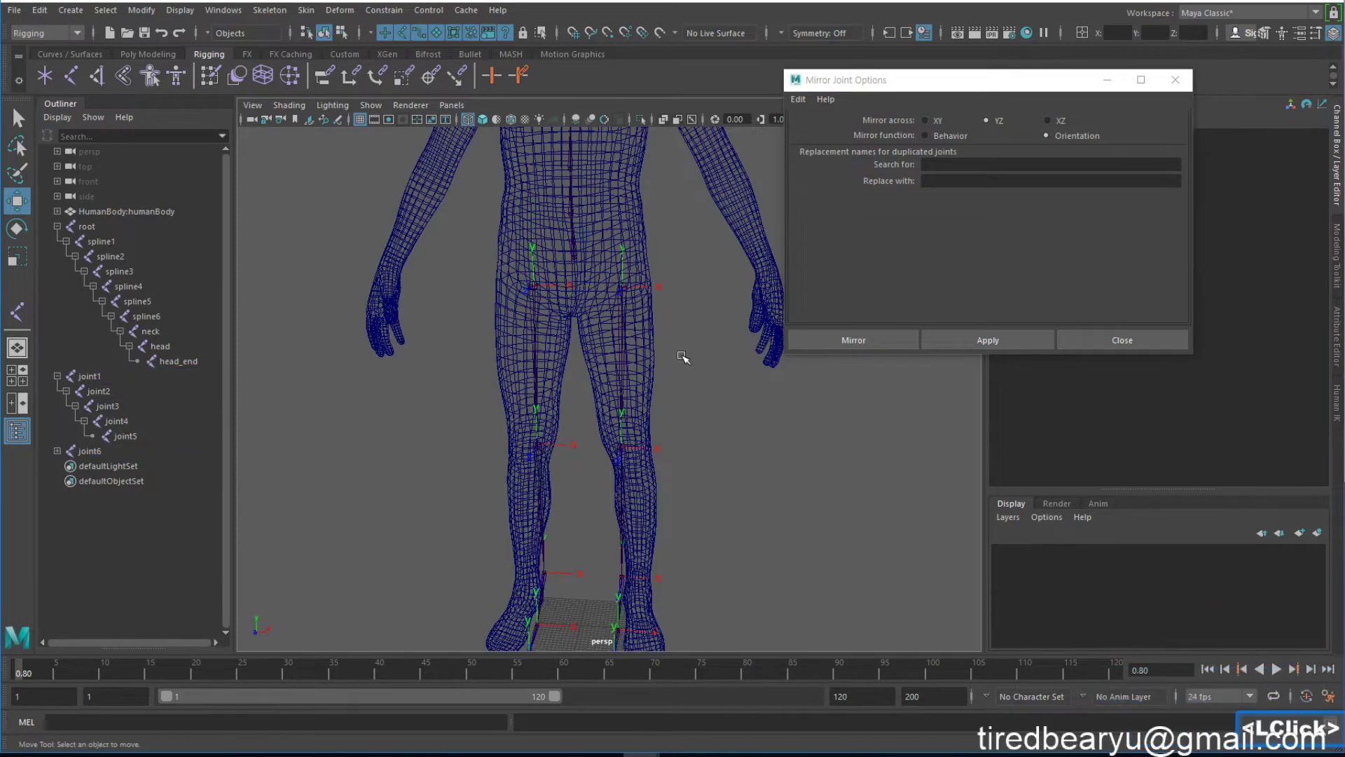
left_click_drag(671, 261, 527, 307)
left_click(581, 258, "shift")
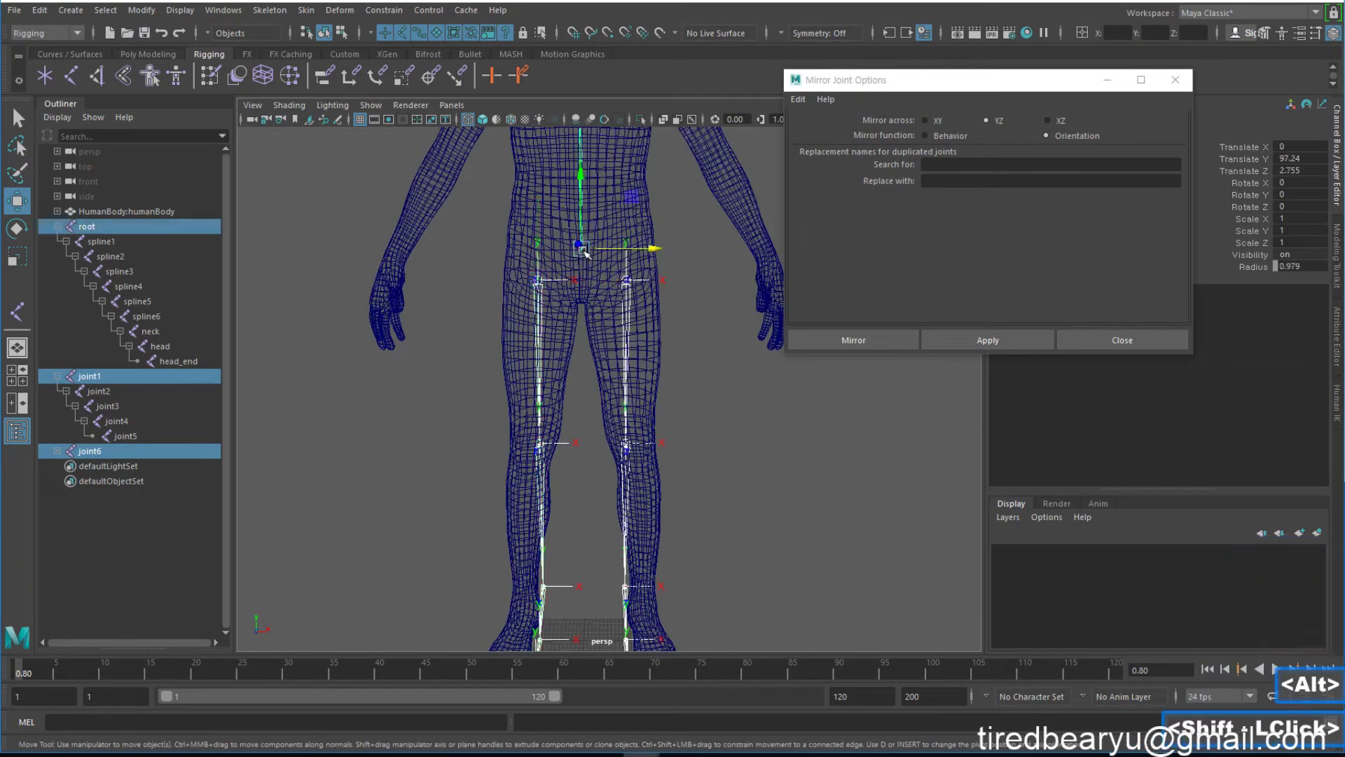
left_click_drag(581, 258, 587, 284, "alt")
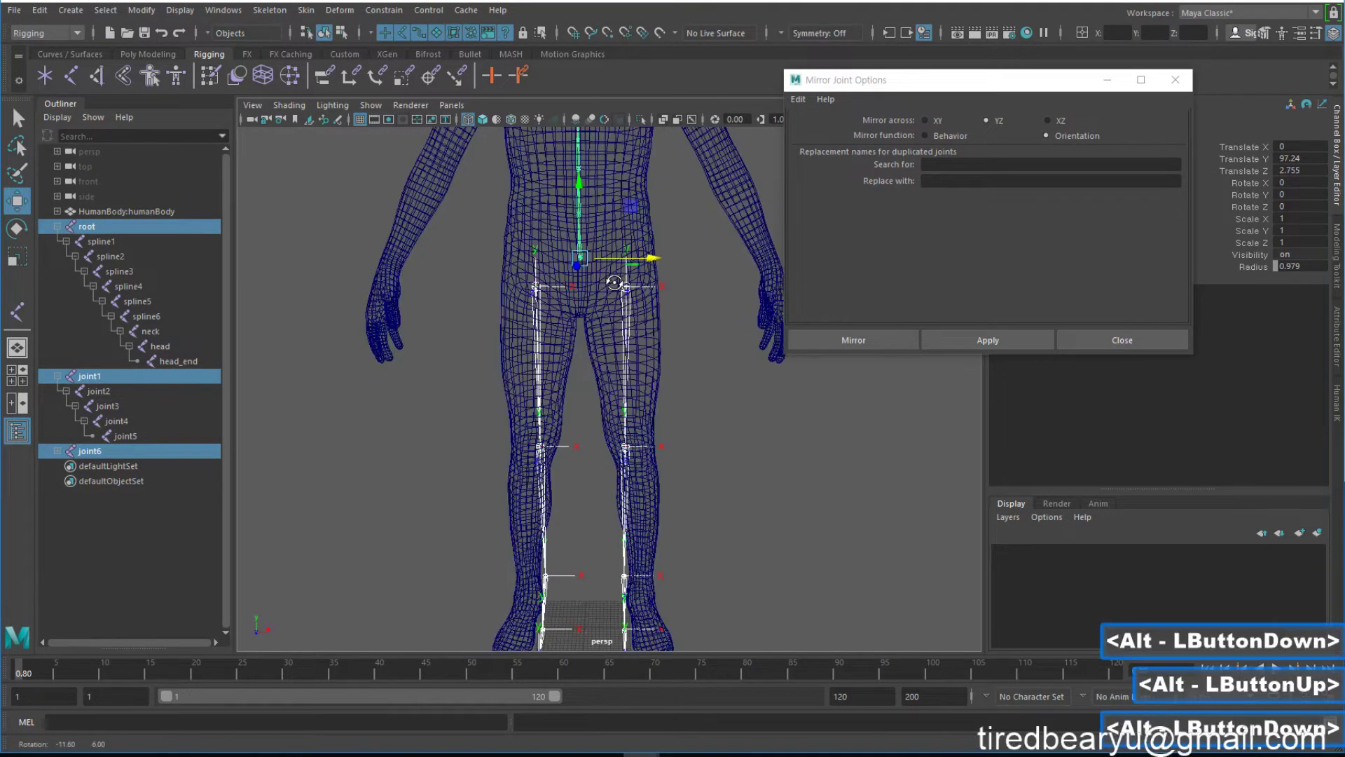
key("p")
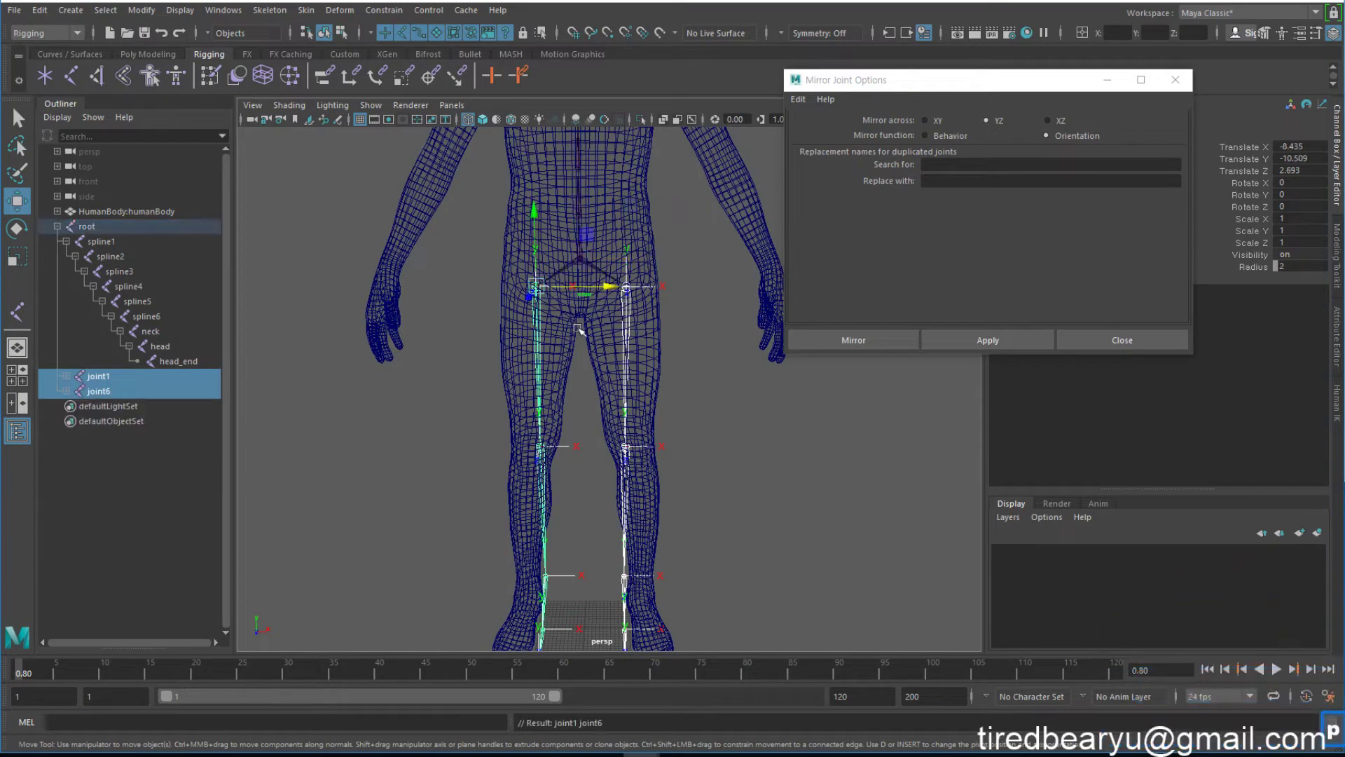
middle_click_drag(644, 381, 670, 313, "alt")
mouse_move(670, 313)
left_mouse_down("alt")
mouse_move(684, 292)
mouse_move(639, 225)
mouse_move(635, 281)
mouse_move(802, 306)
mouse_move(673, 307)
mouse_move(685, 294)
left_mouse_up("alt")
middle_click_drag(685, 294, 690, 328, "alt")
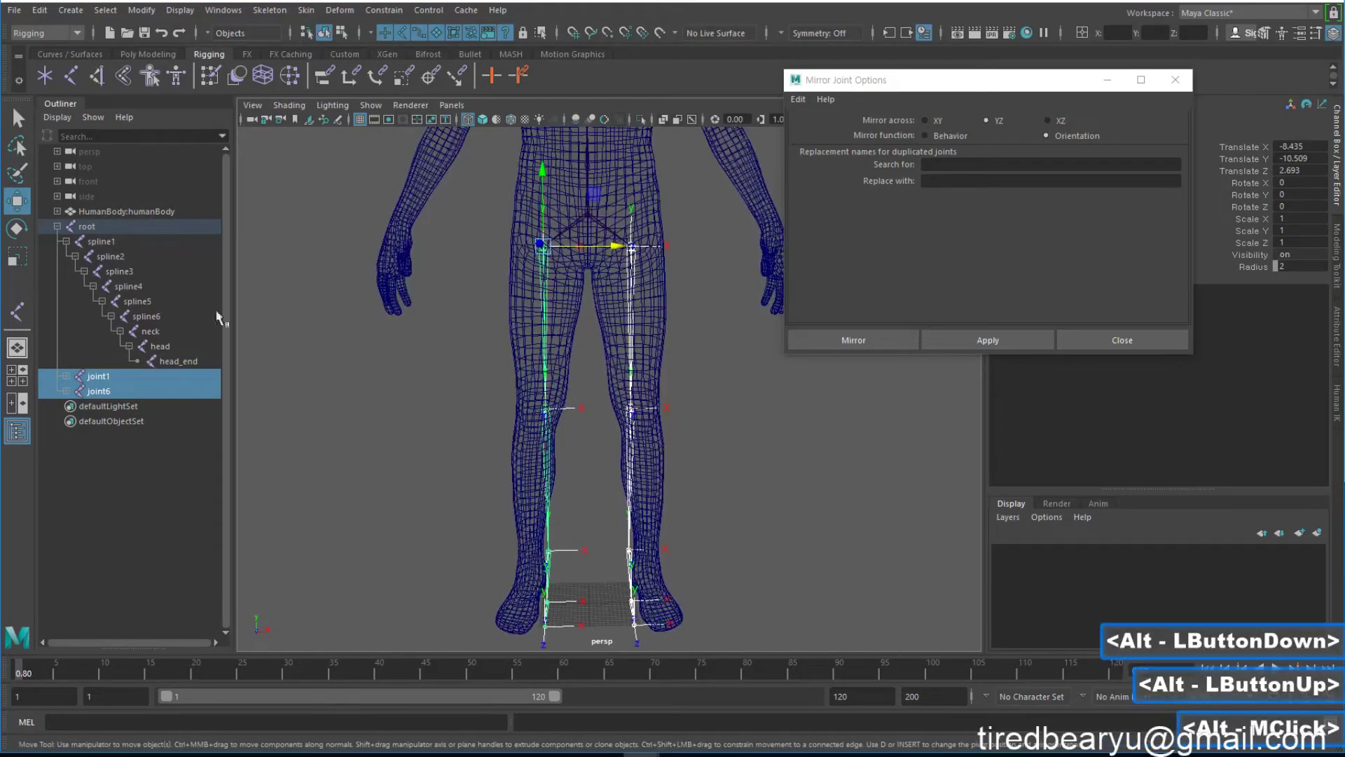
Try to parent the mirrored hip joint under the original hip joint and undo it, keeping both chains under root.
left_click(82, 375, "shift")
key("p")
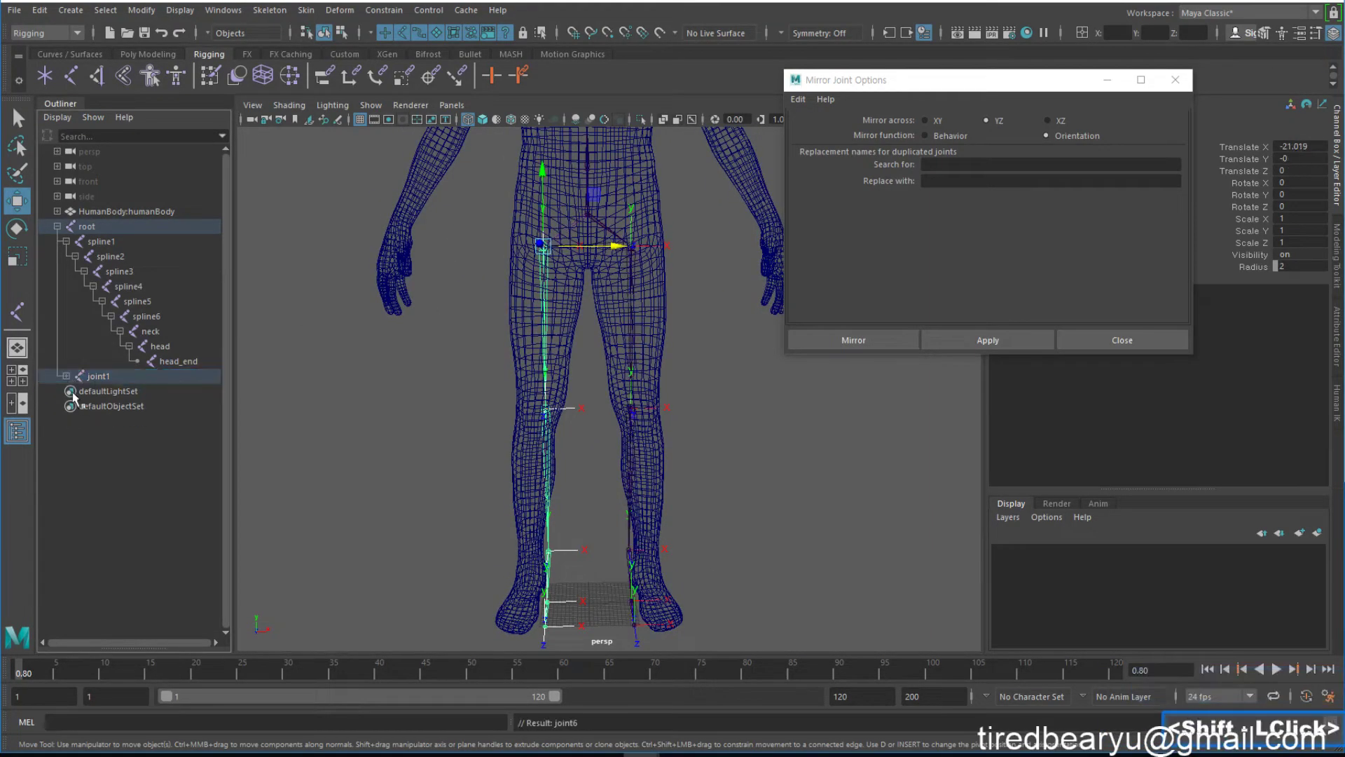
left_click(66, 376)
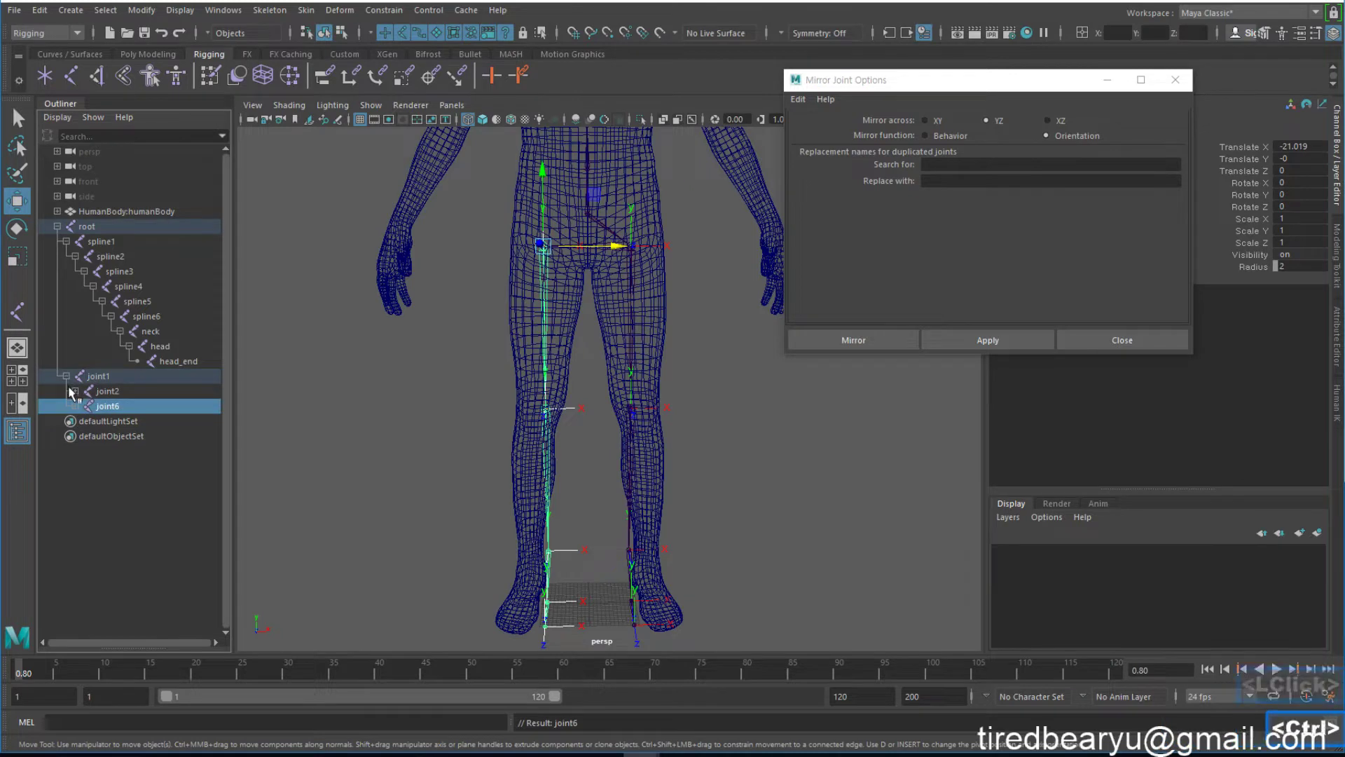
key("ctrl+z")
key("ctrl+z")
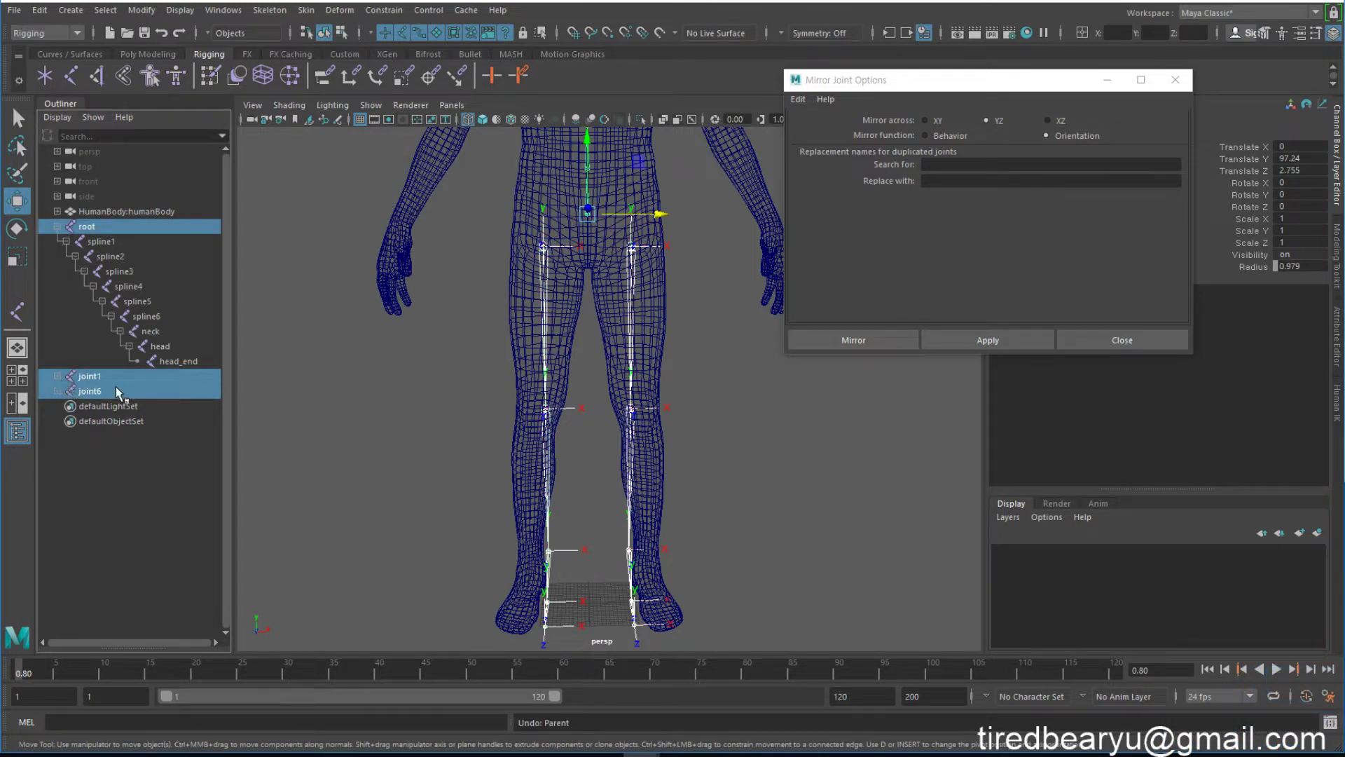
key("shift+z")
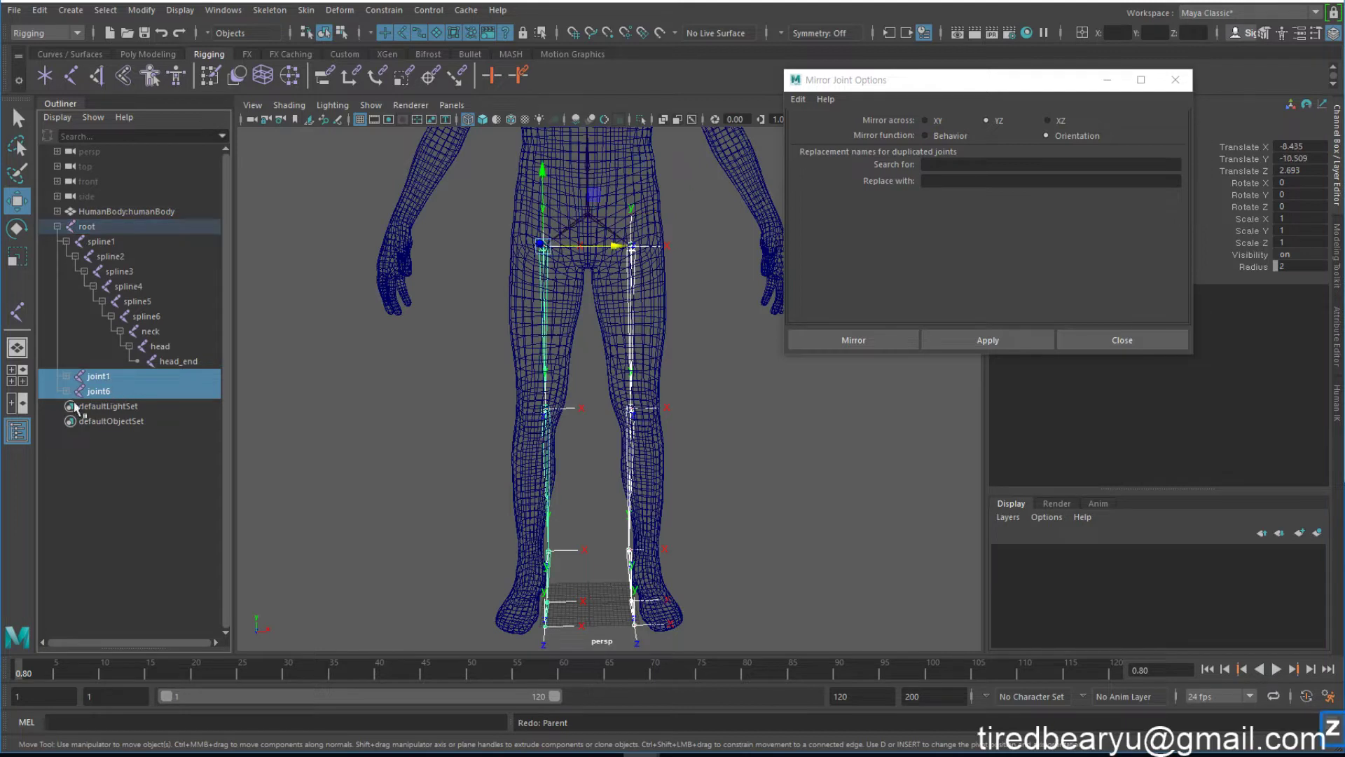
Rename the original leg chain's hip joint, joint1, as L_leg.
left_click(98, 379)
double_click(99, 379)
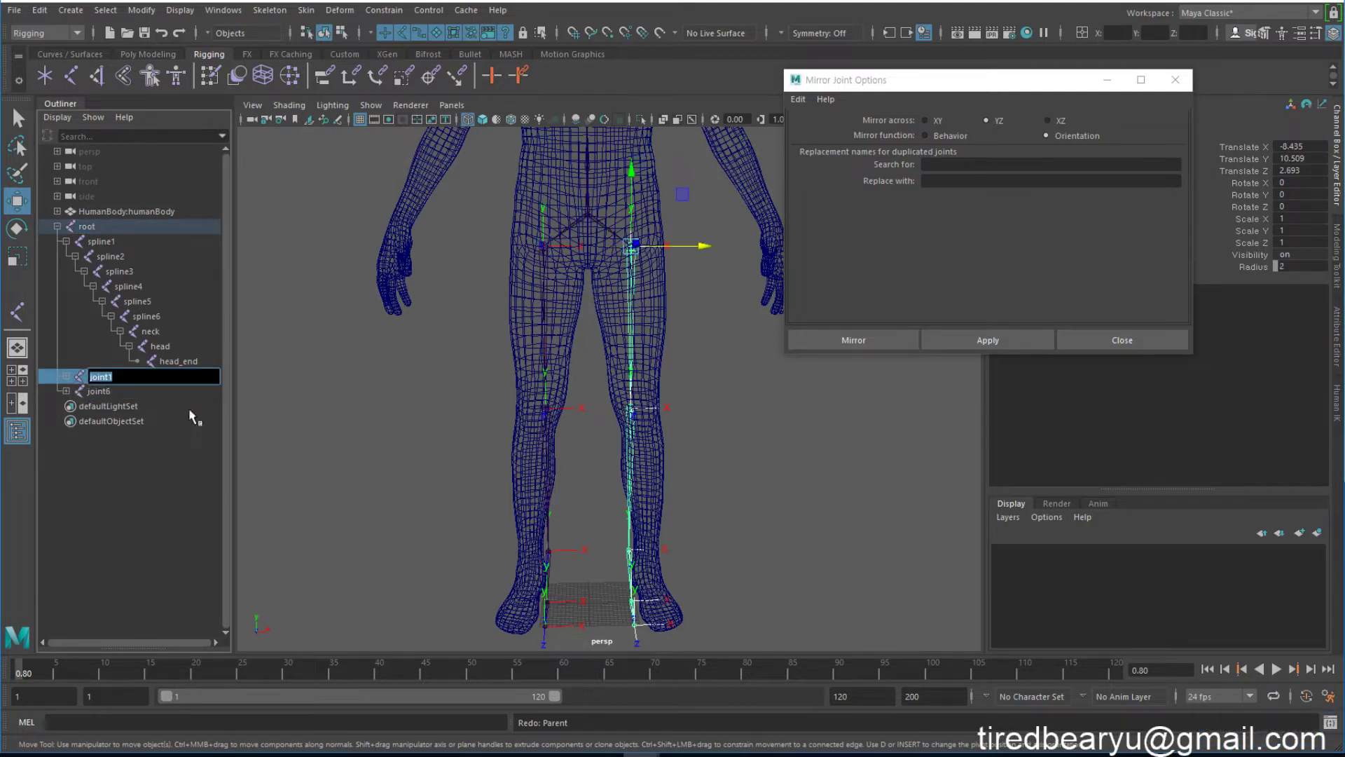
left_click_drag(565, 471, 862, 382, "alt")
left_click_drag(562, 367, 694, 402, "alt")
left_click_drag(784, 349, 630, 350, "alt")
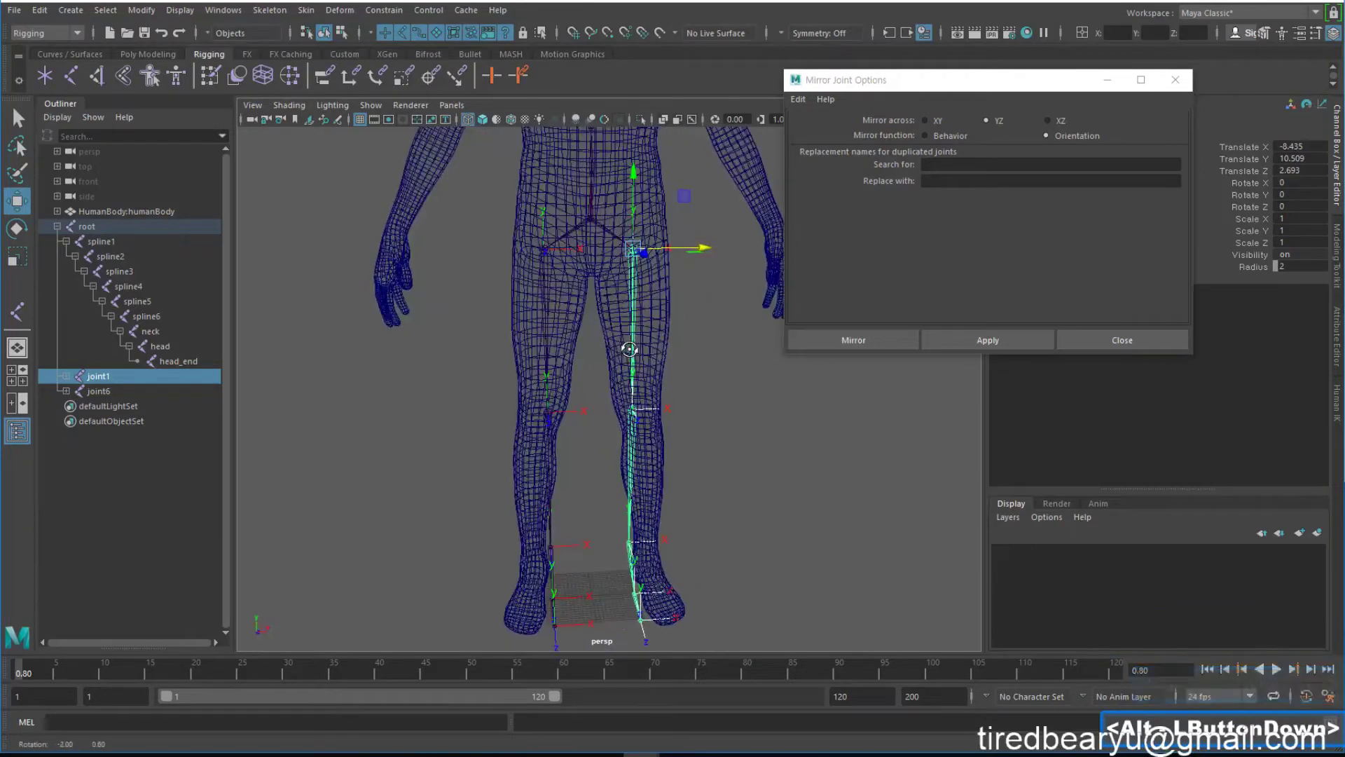
double_click(125, 383)
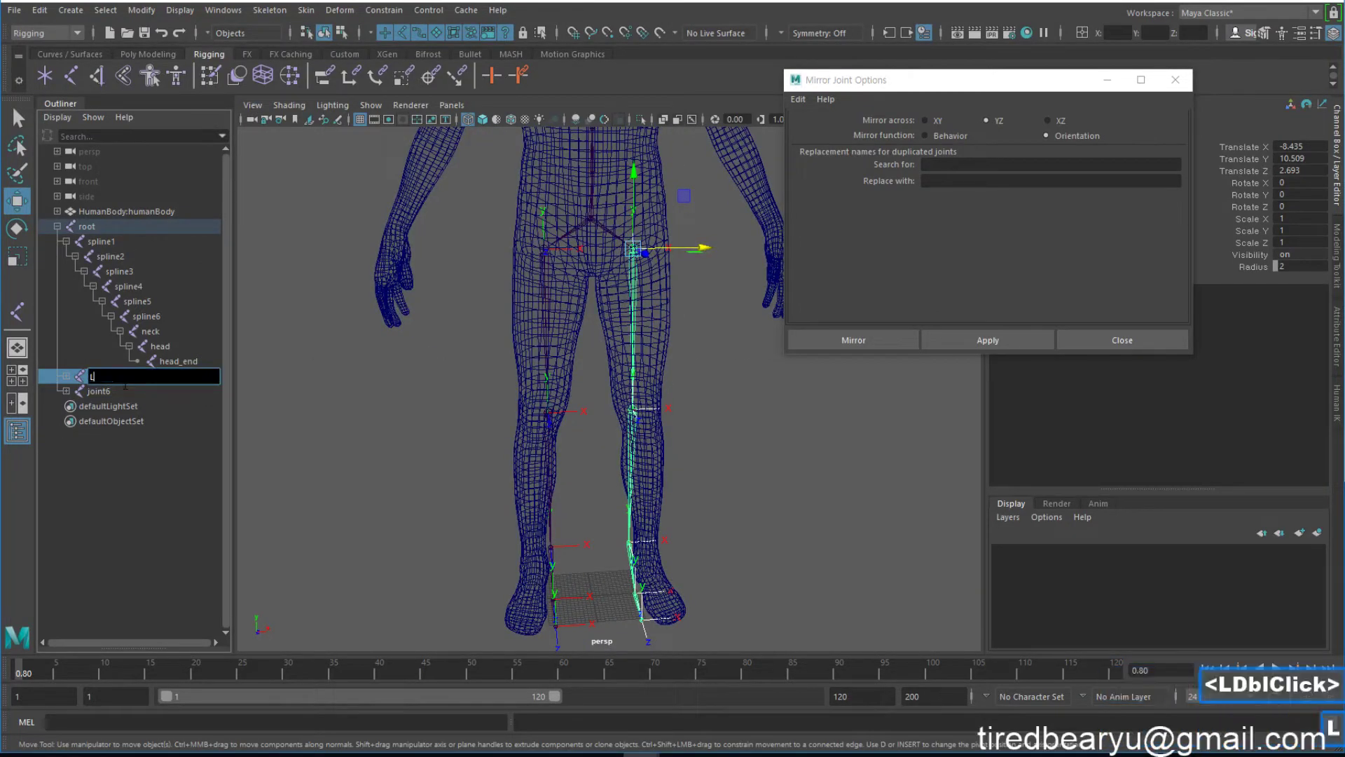
type("L_leg")
key("Return")
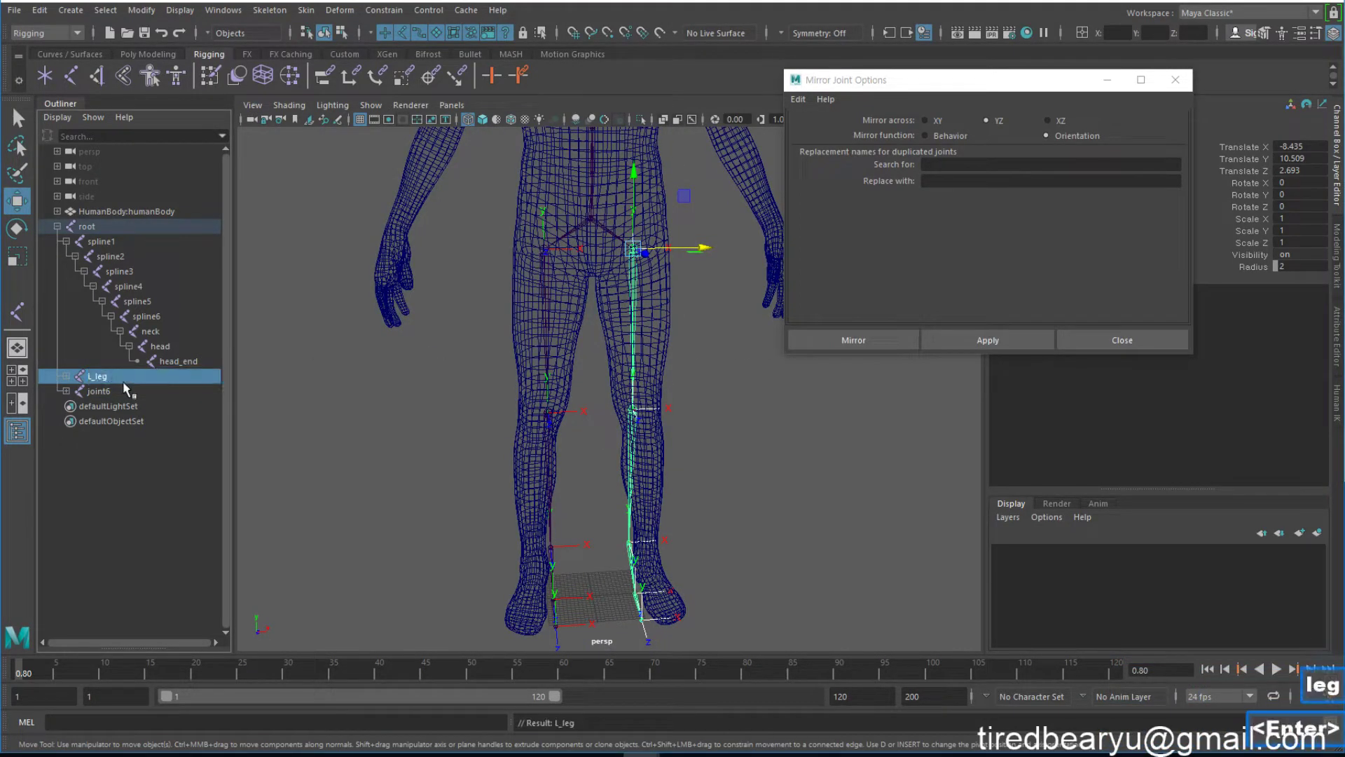
Expand the L_leg chain and rename its knee joint as L_knee.
left_click(66, 376, "shift")
double_click(110, 391)
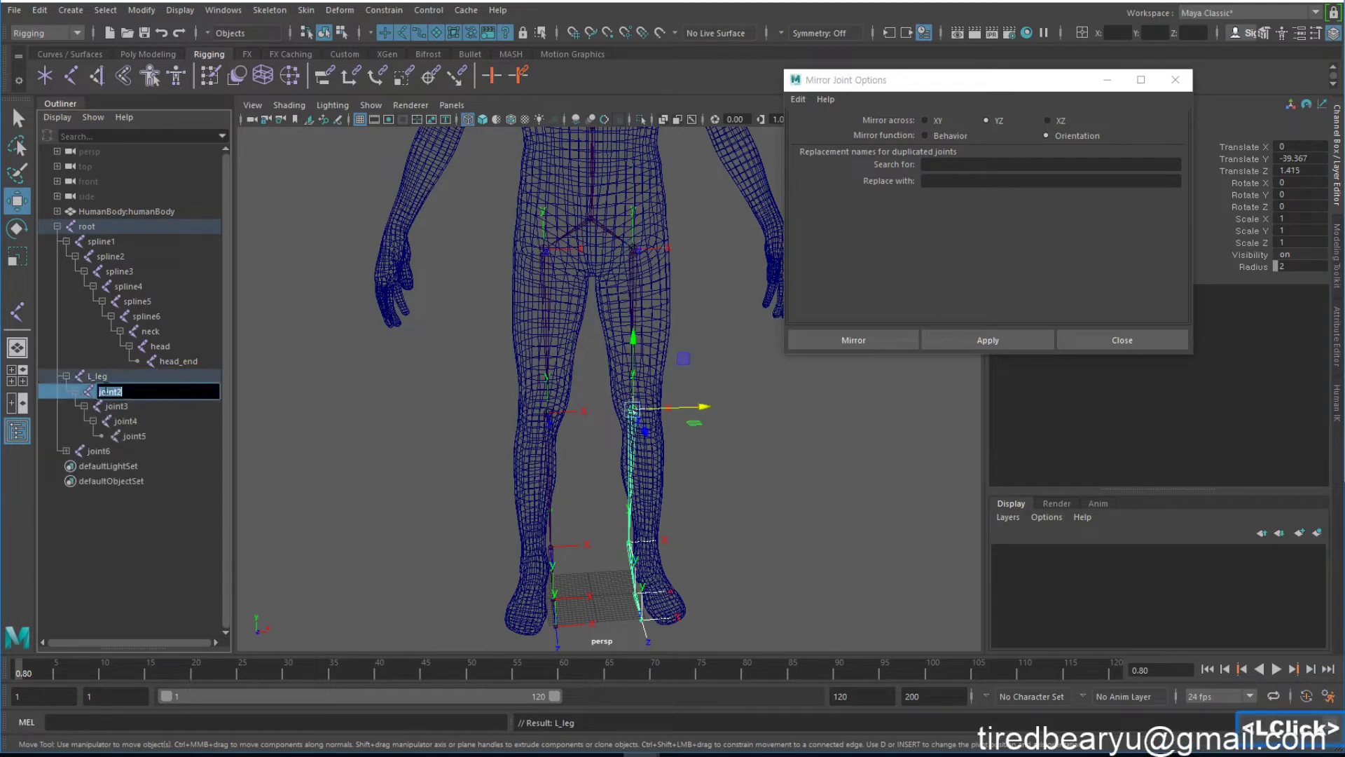
type("L")
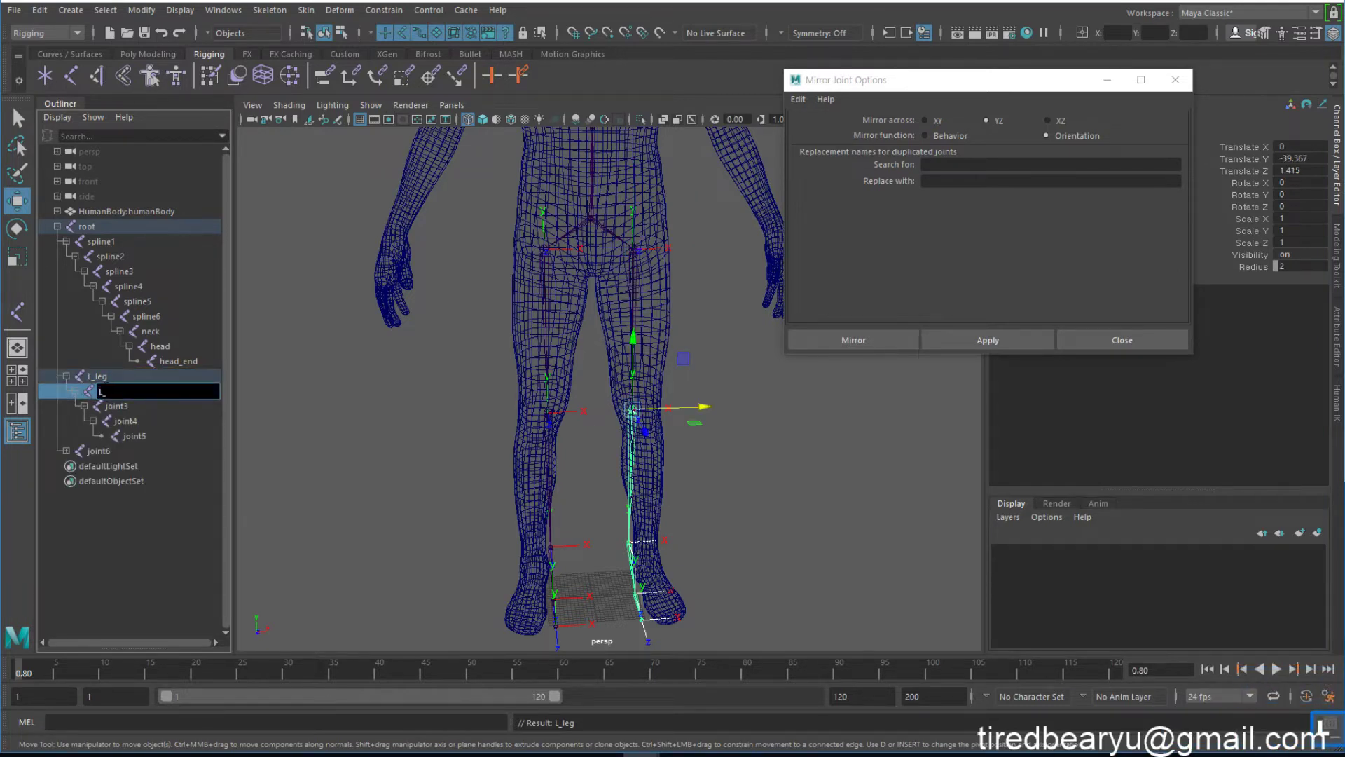
type("_kn")
key("BackSpace")
type("knee")
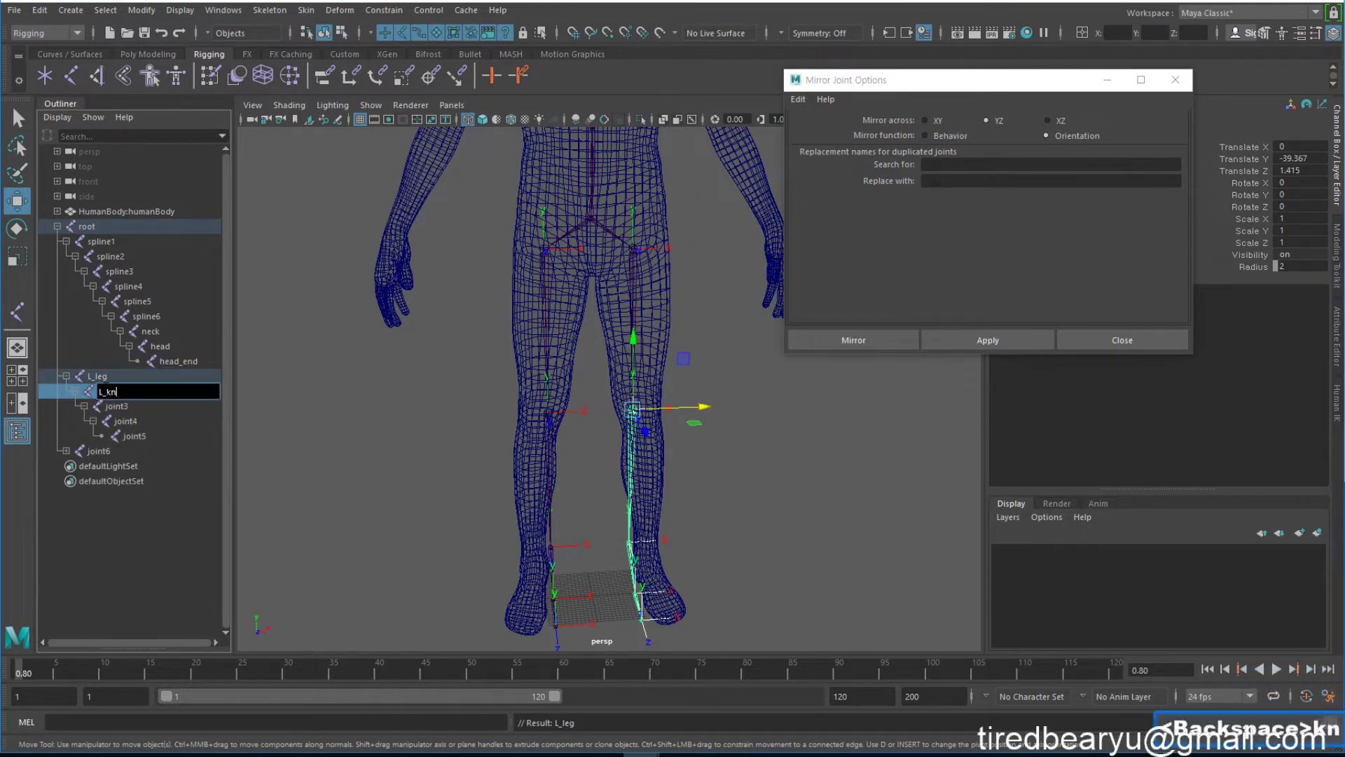
key("Return")
Rename the joint below L_knee as L_ankle.
double_click(133, 408)
right_click(133, 408)
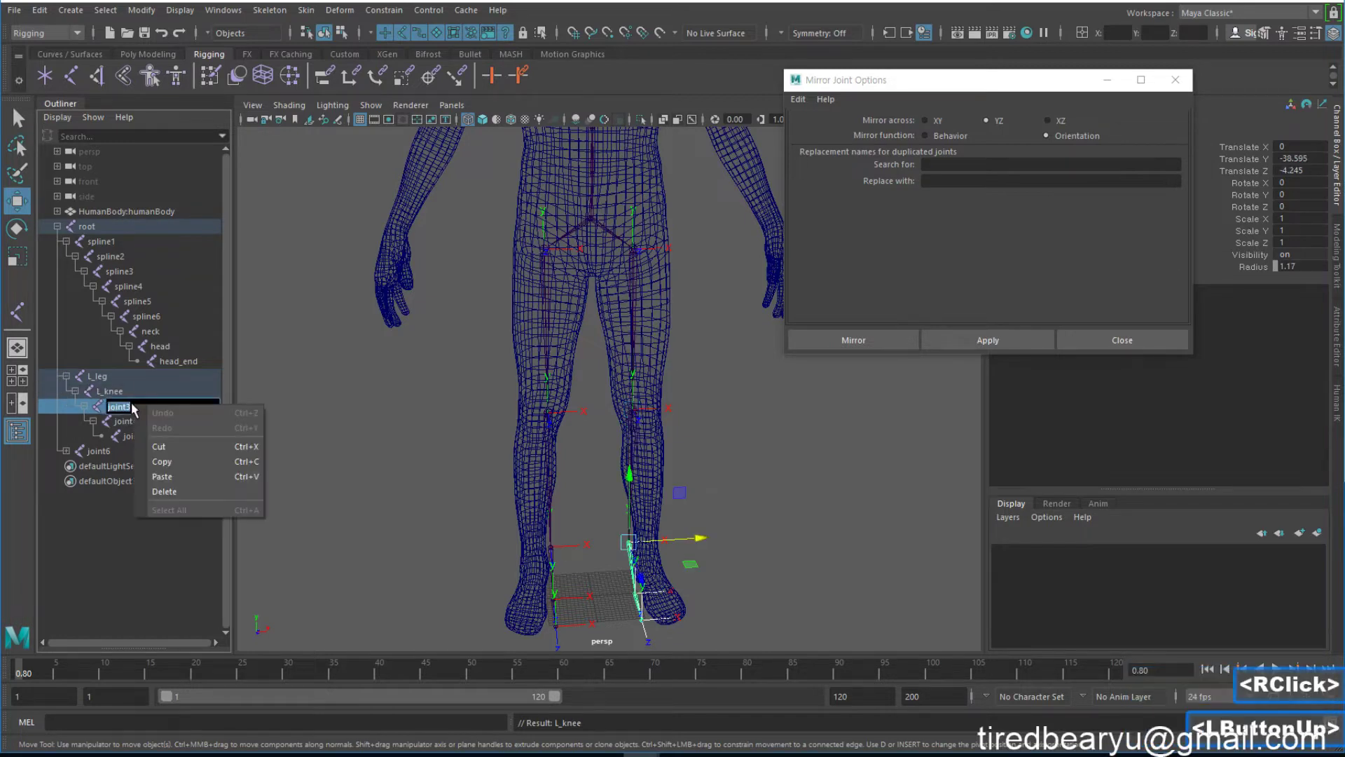
key("Escape")
type("L_an")
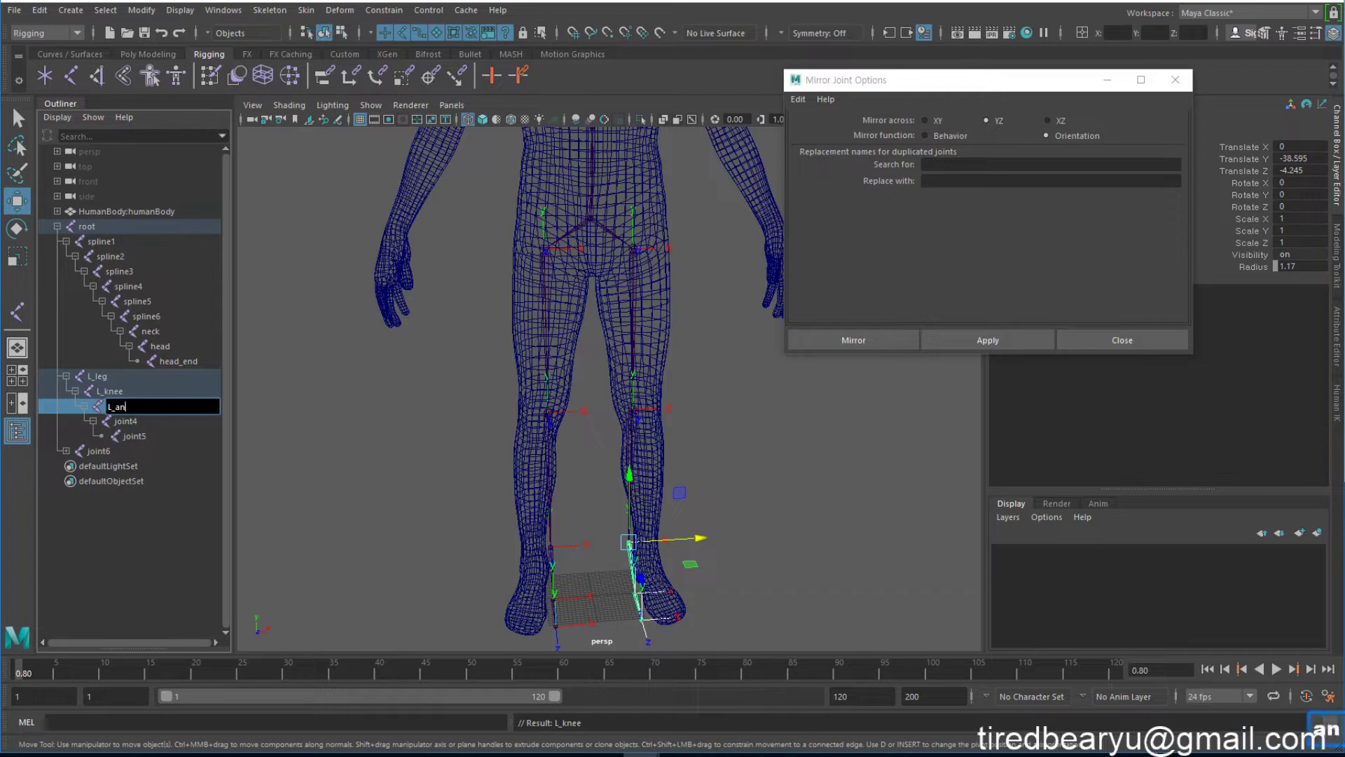
type("kle")
key("BackSpace")
type("le")
key("Return")
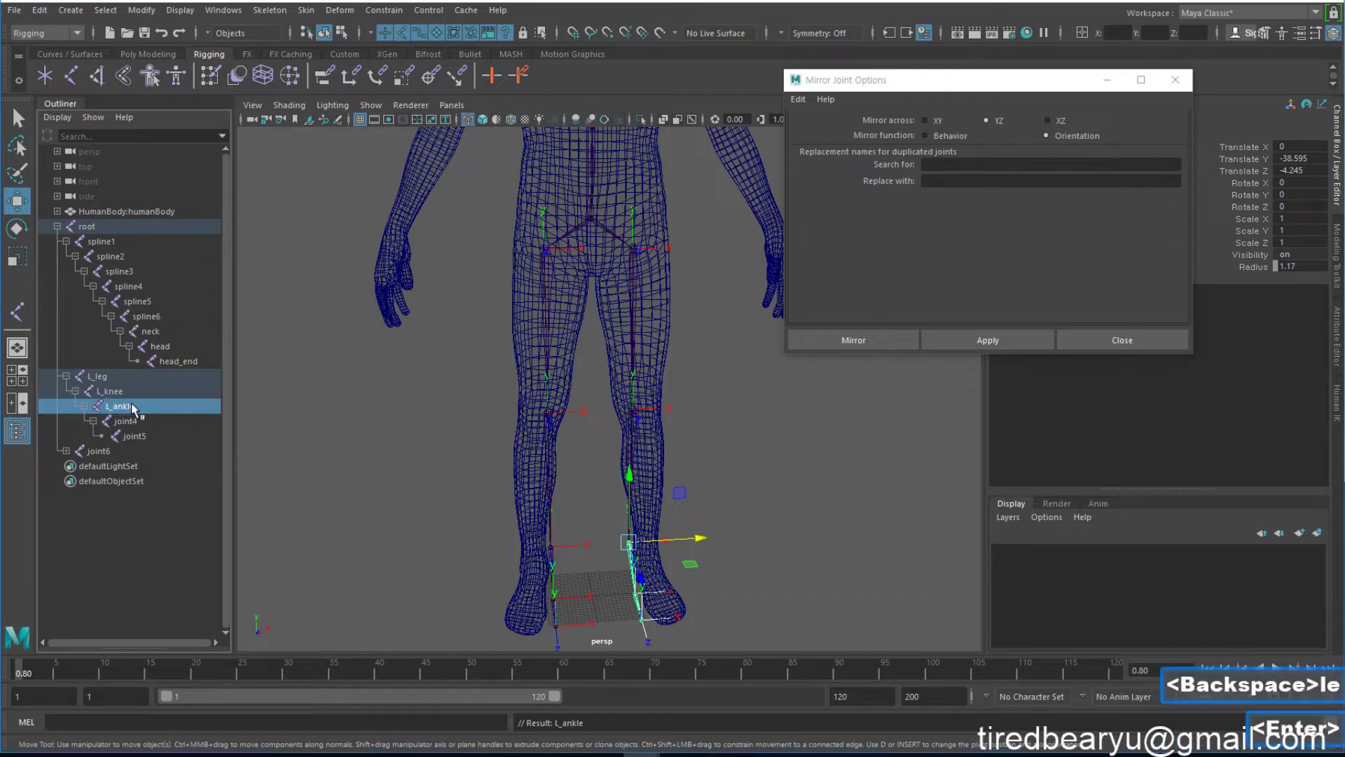
Rename the joint below L_ankle as L_ball.
double_click(150, 418)
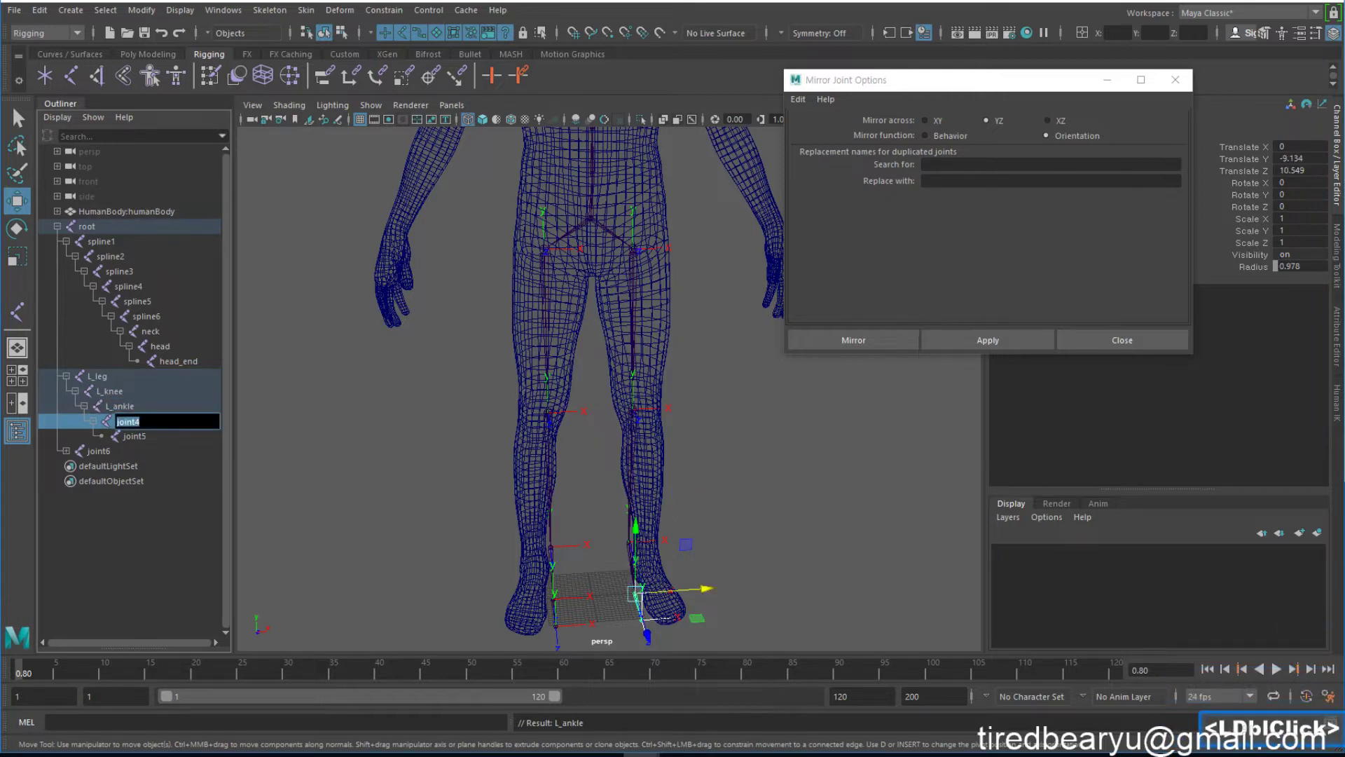
type("L_")
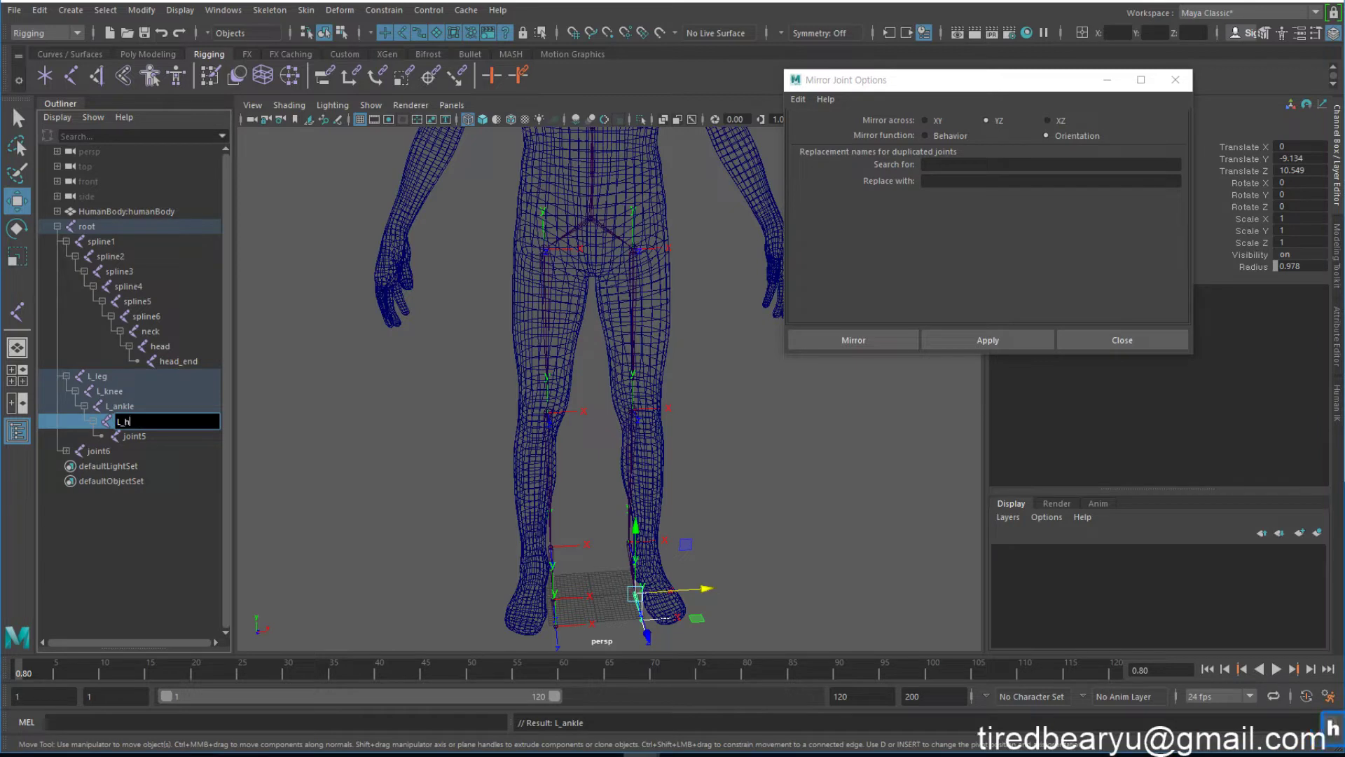
type("ha")
key("BackSpace")
key("BackSpace")
type("ball")
key("Return")
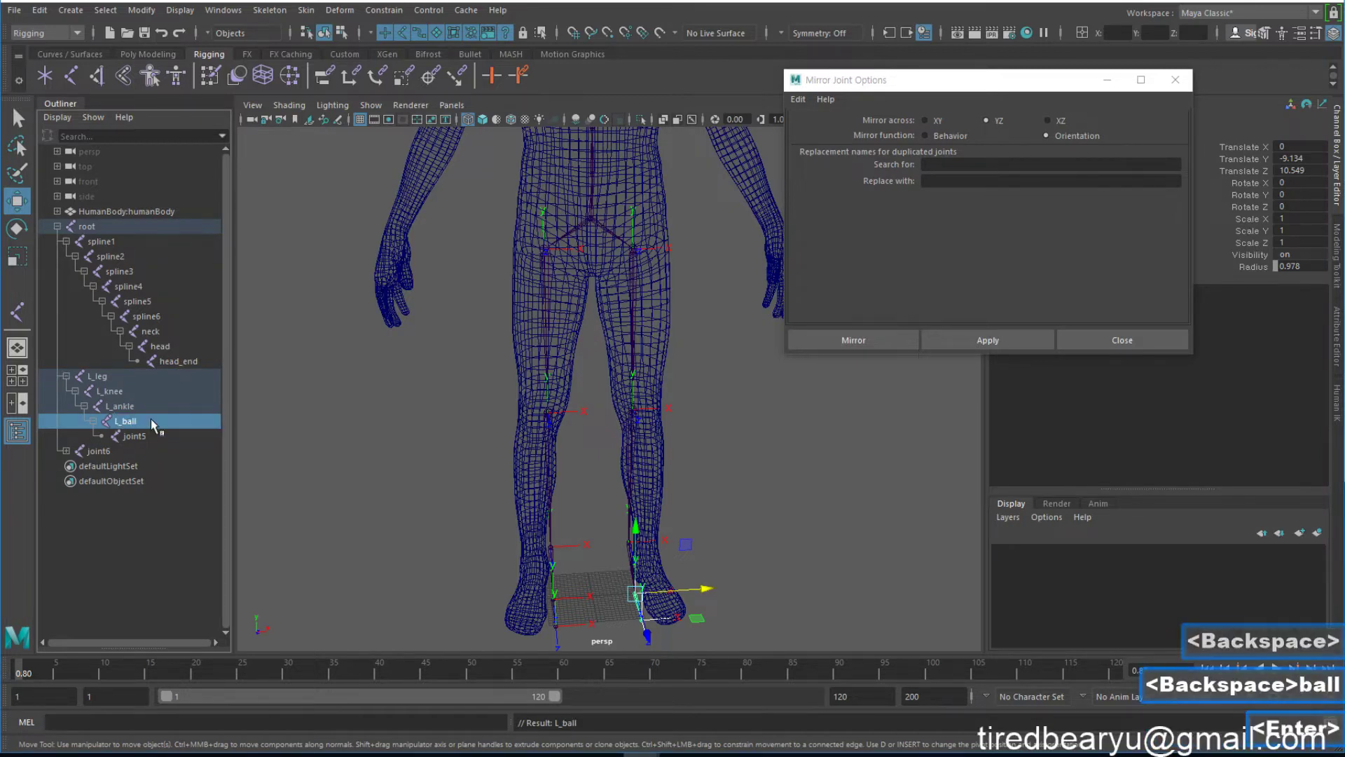
Rename the end joint of the left leg chain as L_toe.
double_click(150, 430)
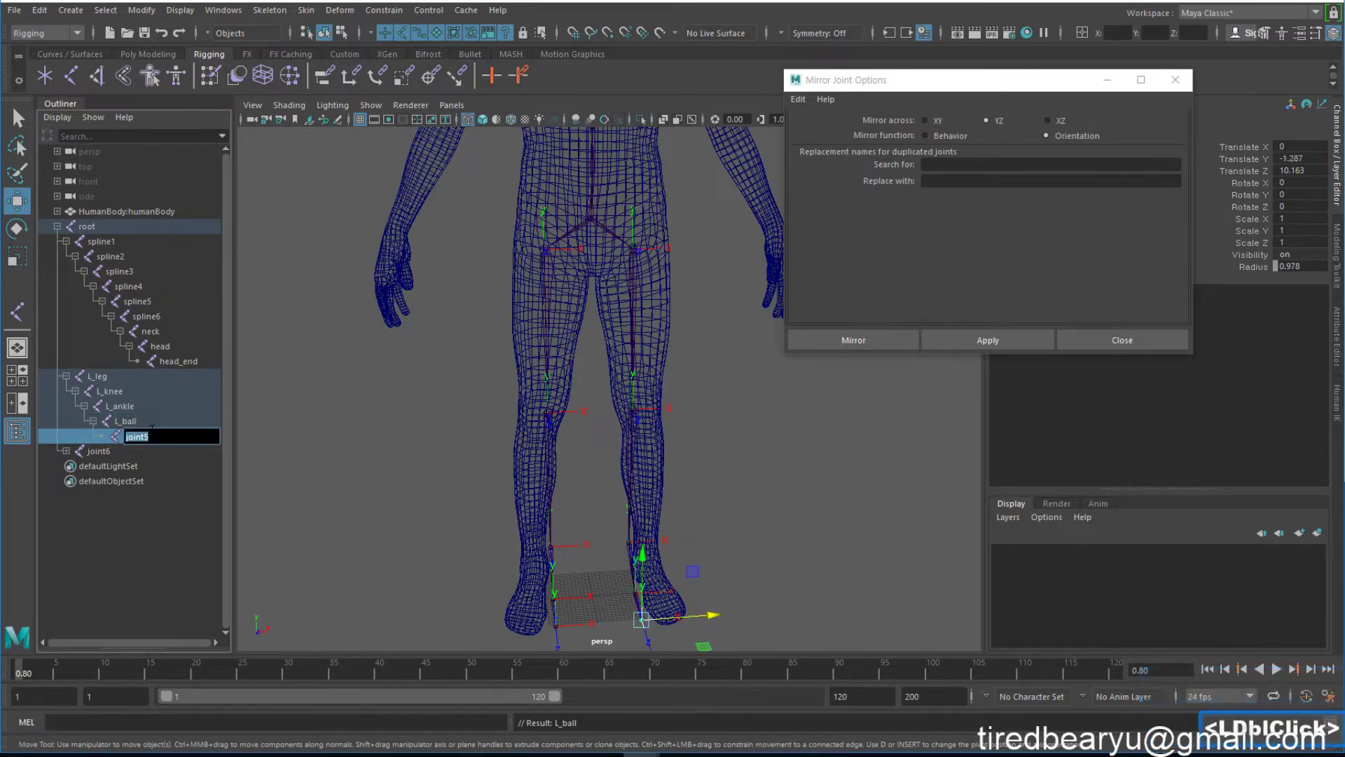
type("L_T")
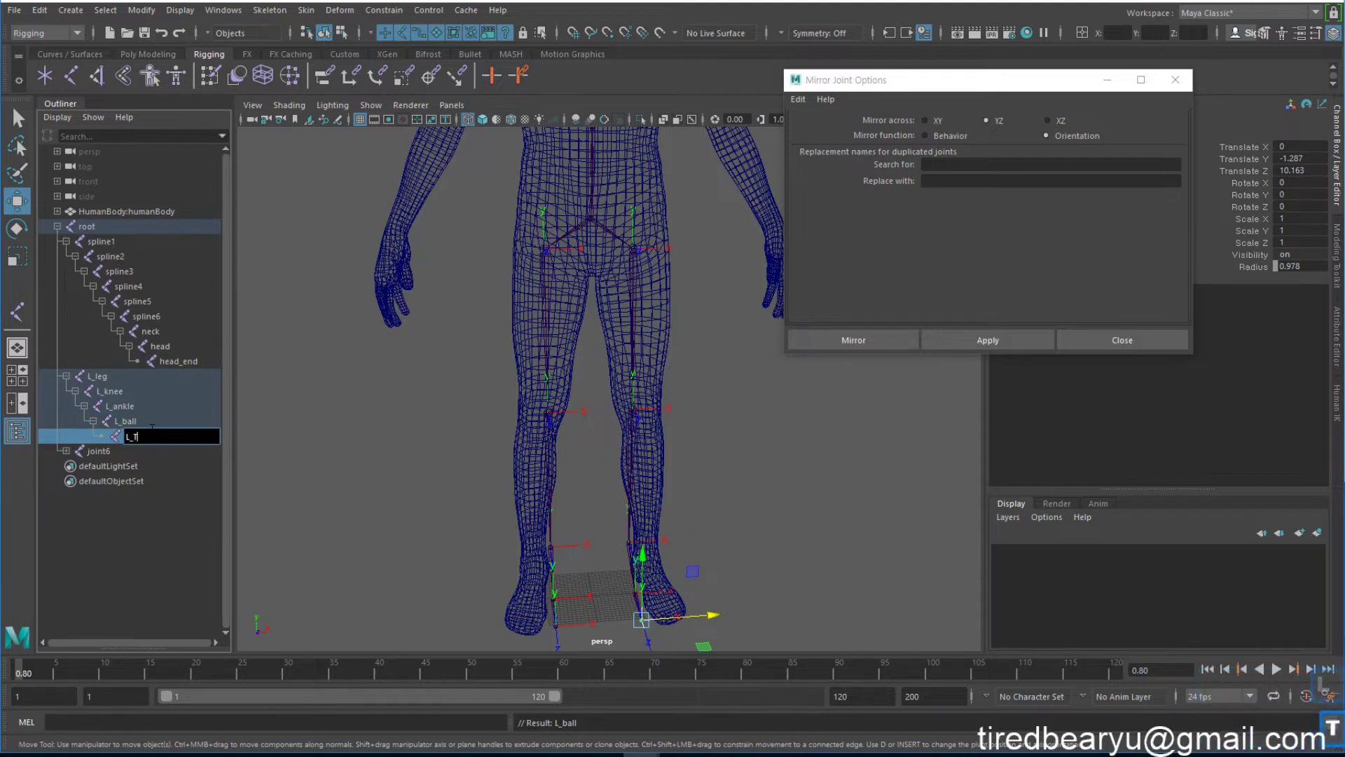
key("BackSpace")
type("toe")
key("Return")
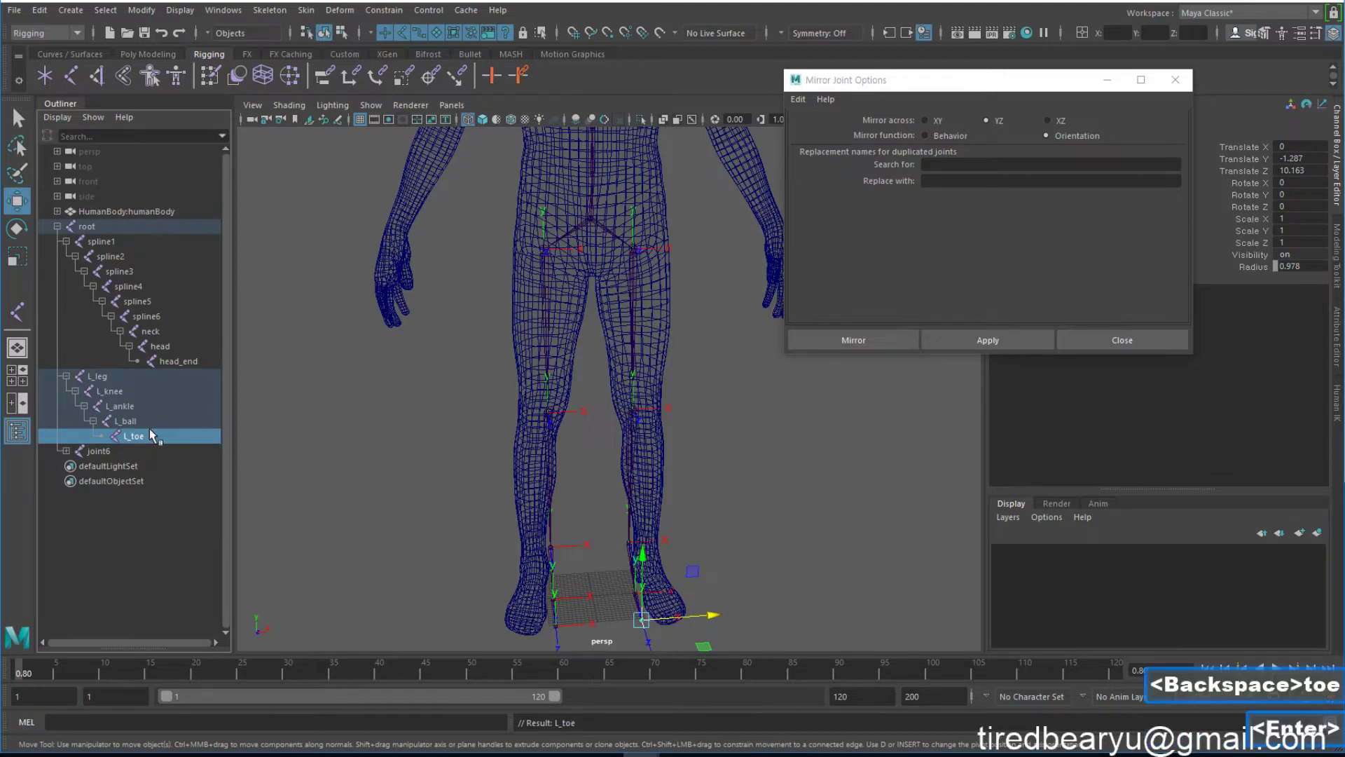
Expand the mirrored leg chain and rename its hip joint, joint6, as R_leg.
left_click(66, 450)
double_click(118, 452)
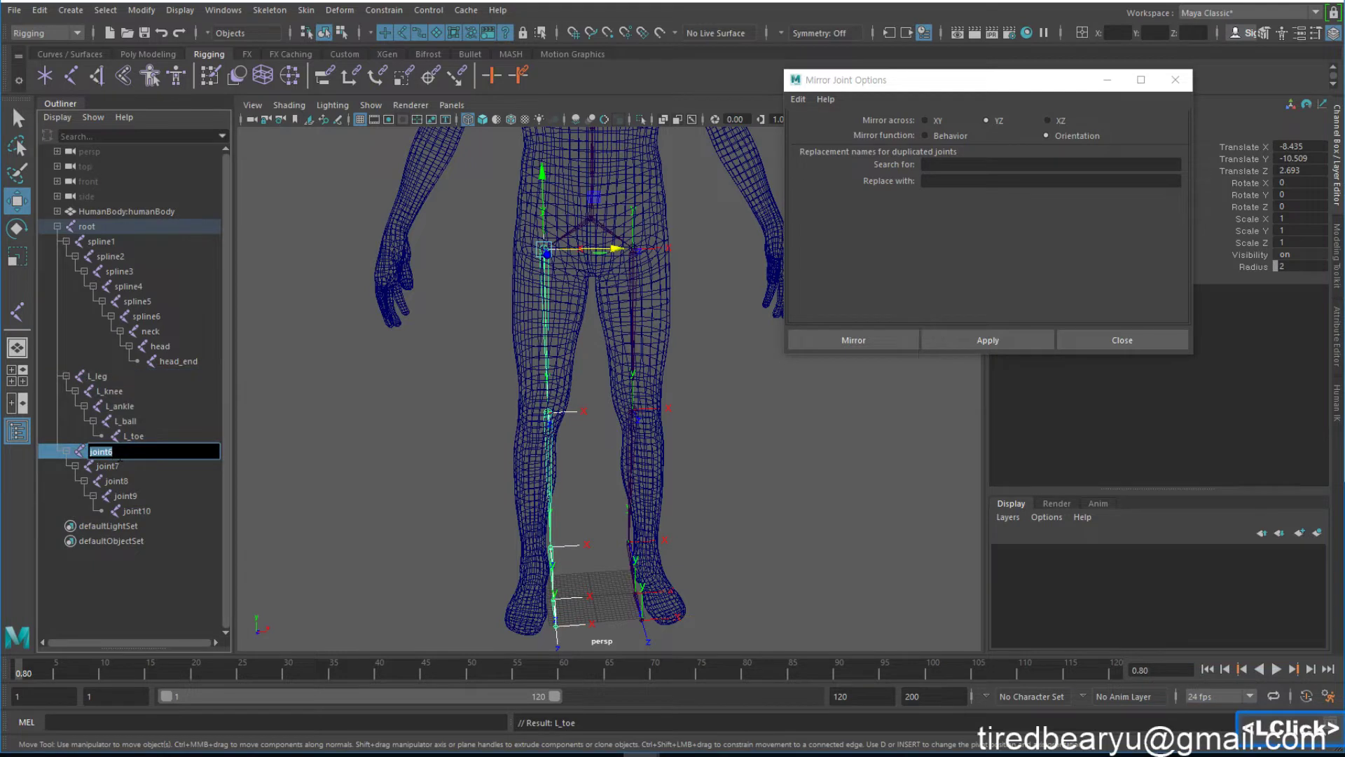
type("R_")
type("leg")
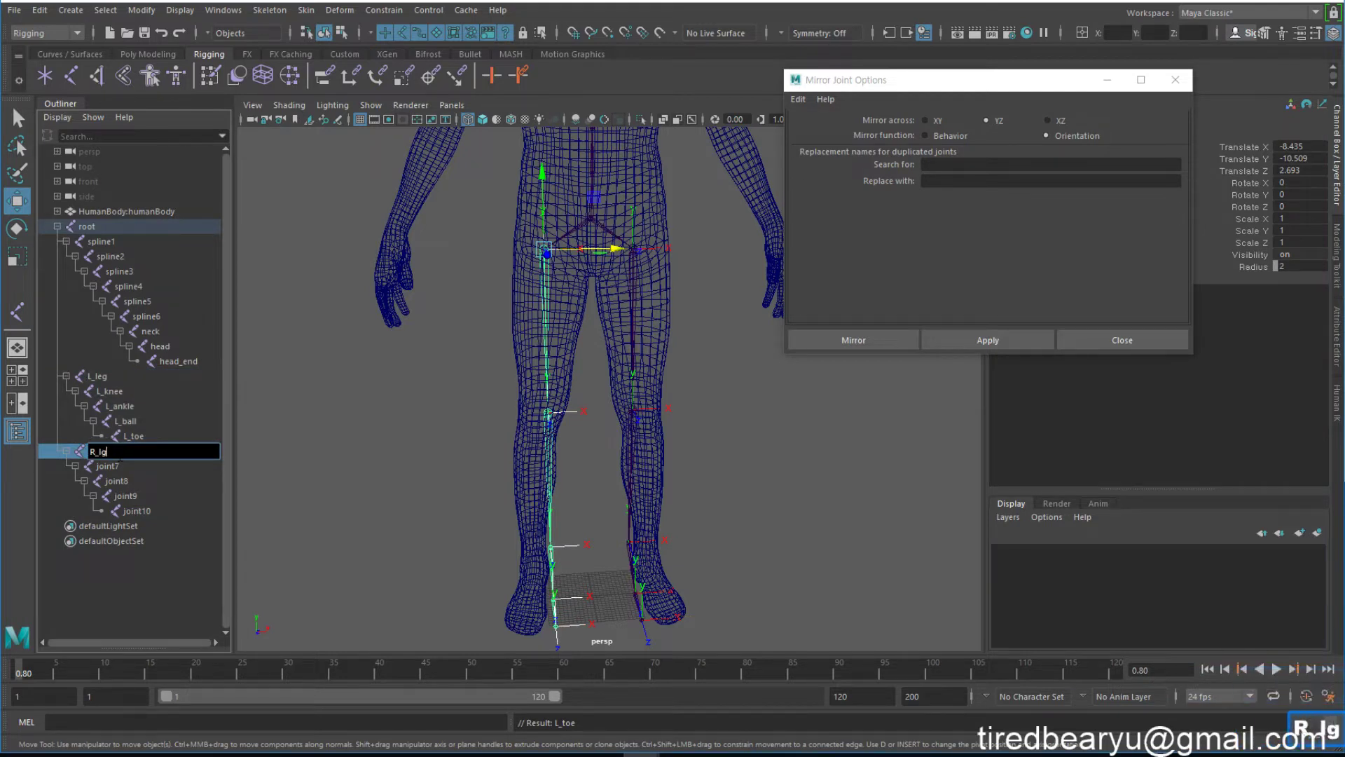
key("BackSpace")
type("eg")
key("Return")
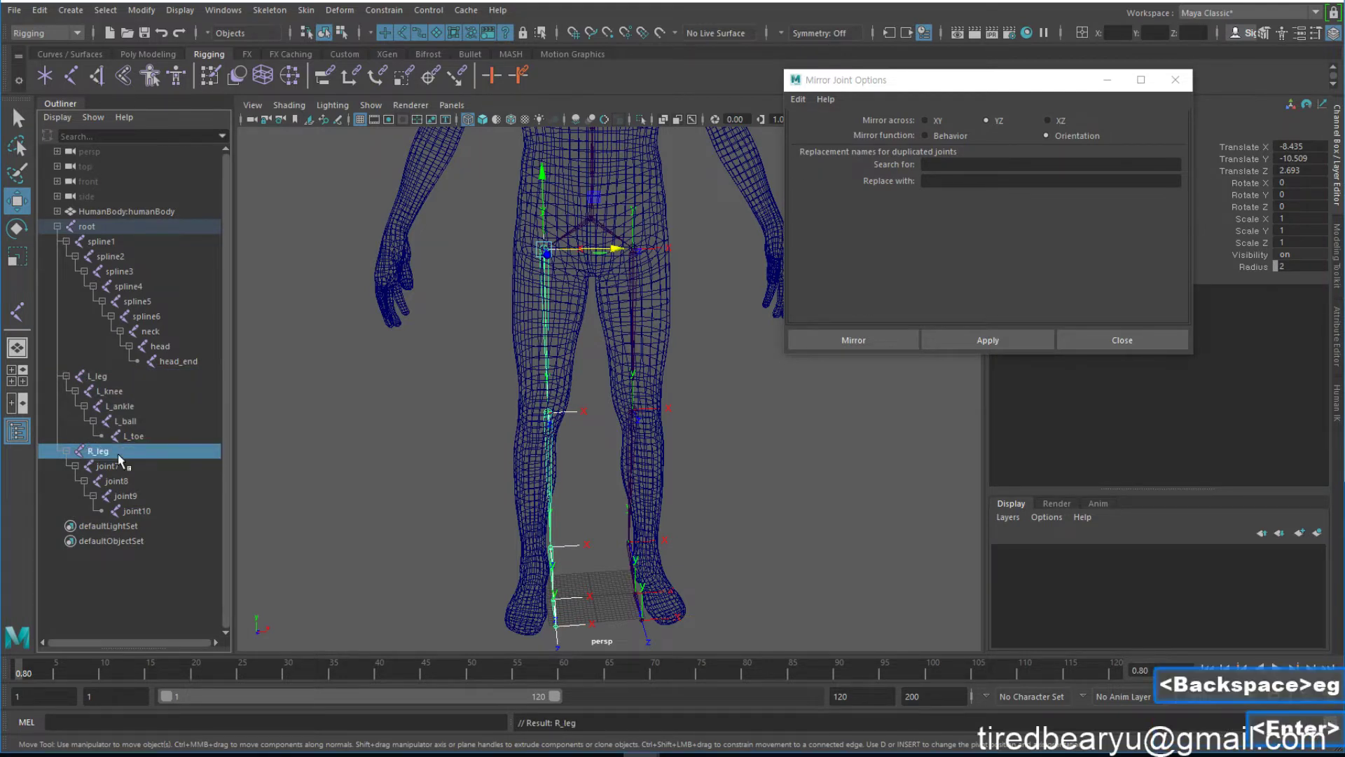
Rename the joint below R_leg as R_knee.
double_click(180, 466)
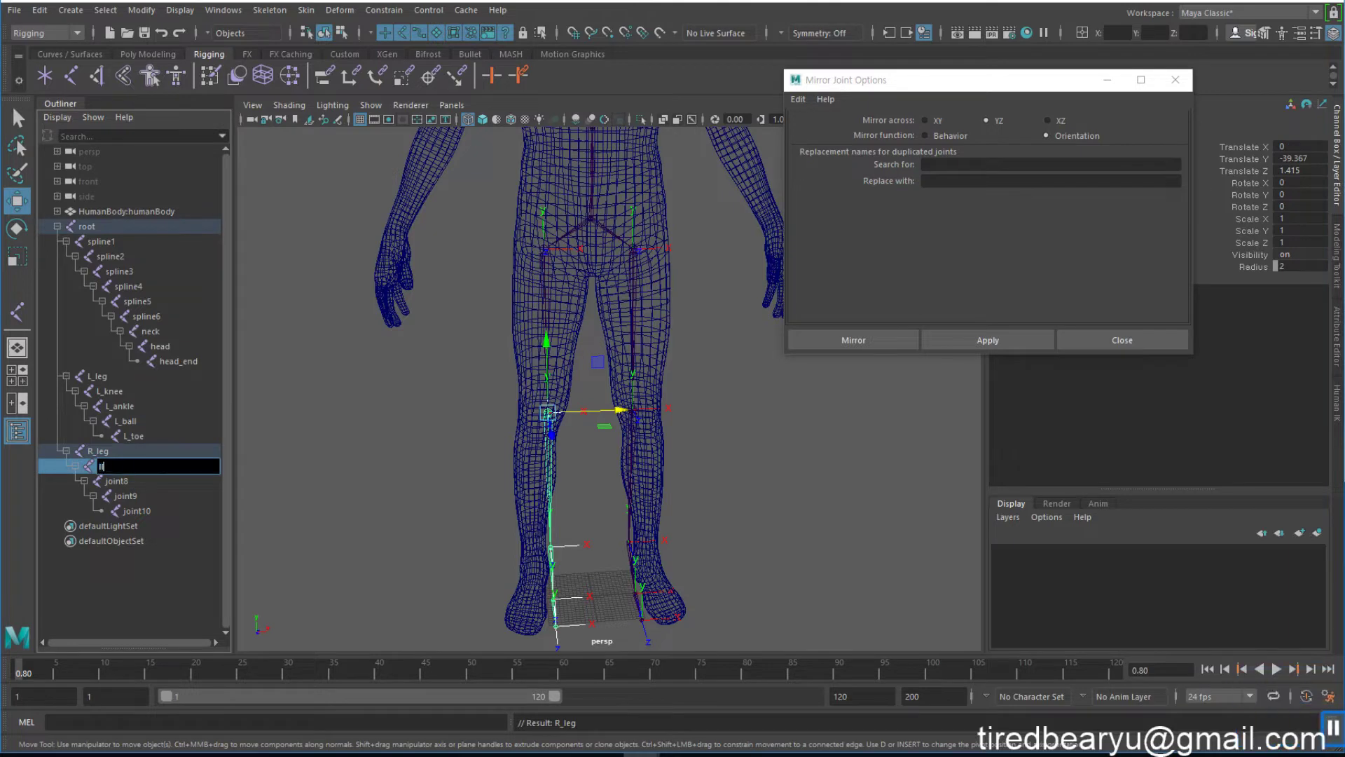
key("BackSpace")
key("BackSpace")
type("R_knee")
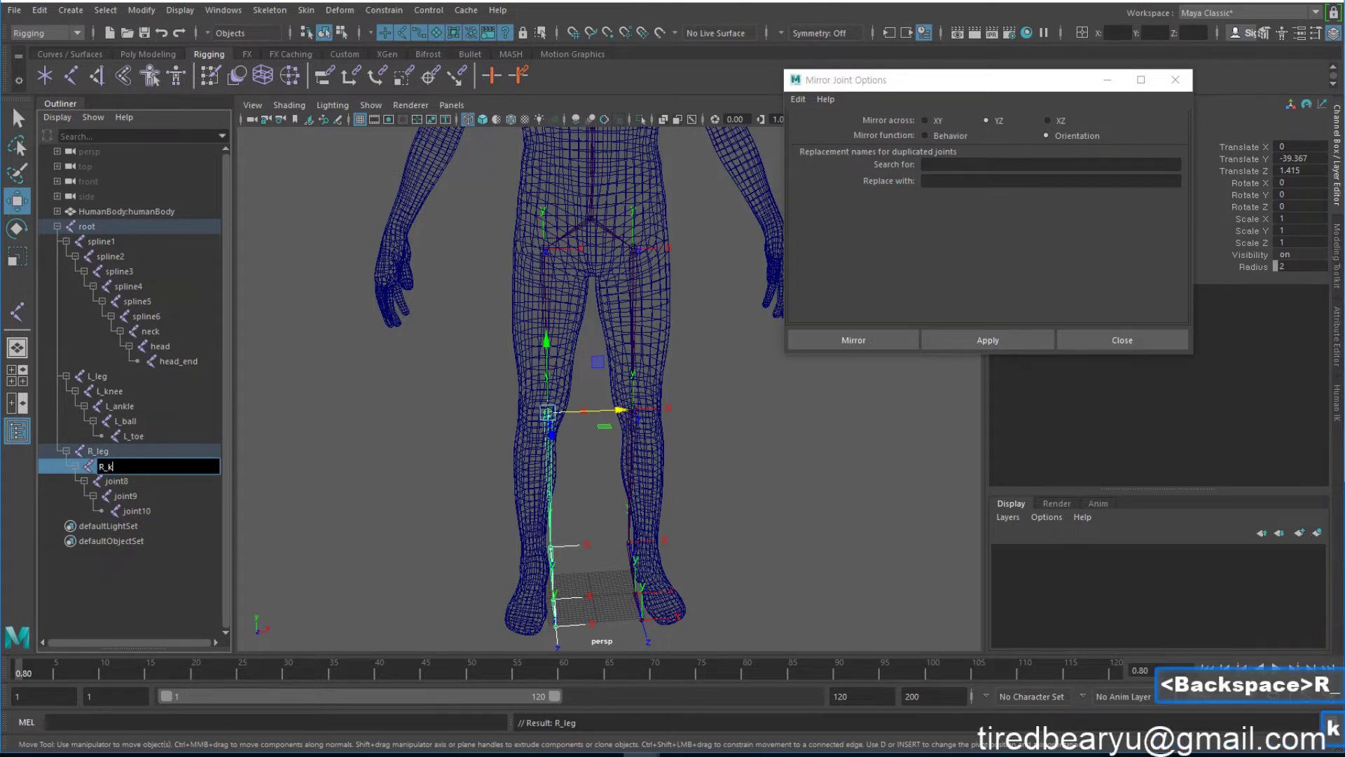
key("Return")
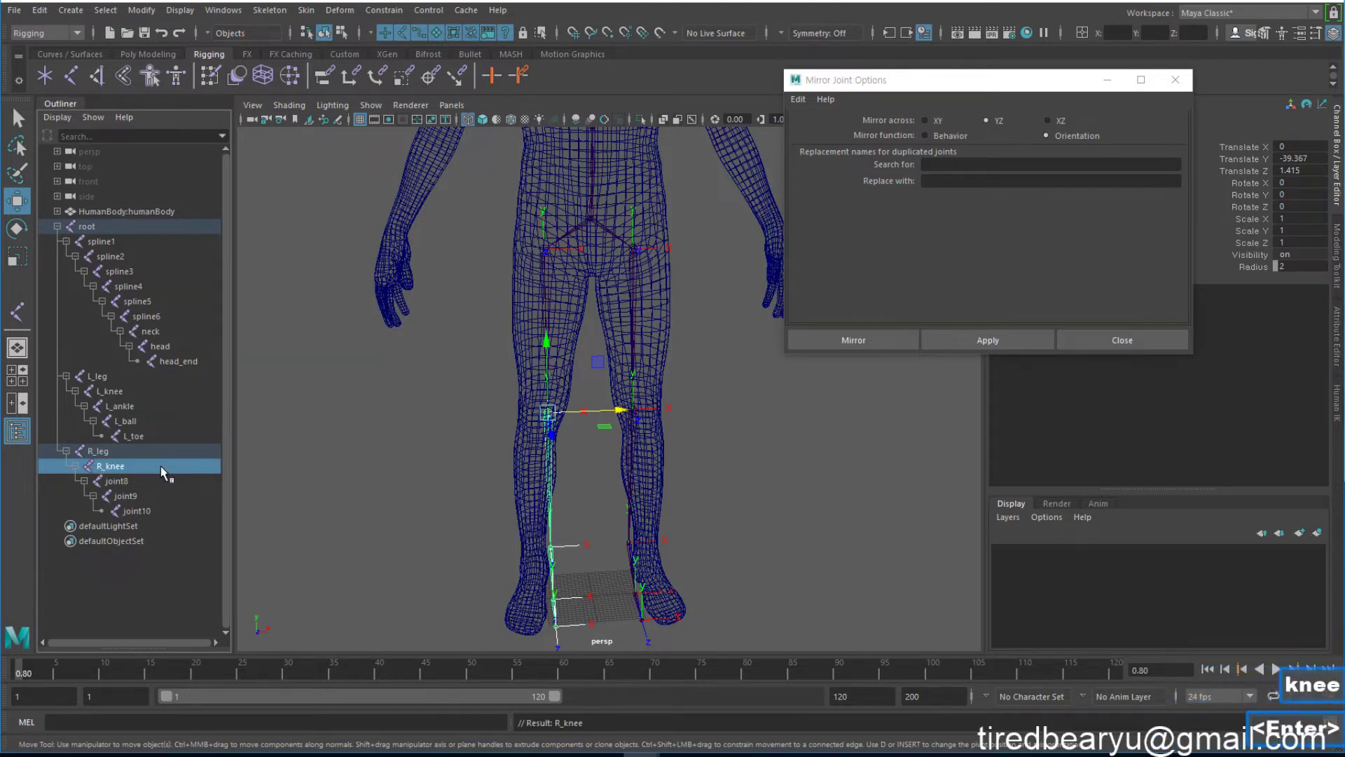
Rename the joint below R_knee as L_ankle and the joint below that as R_ball.
double_click(119, 480)
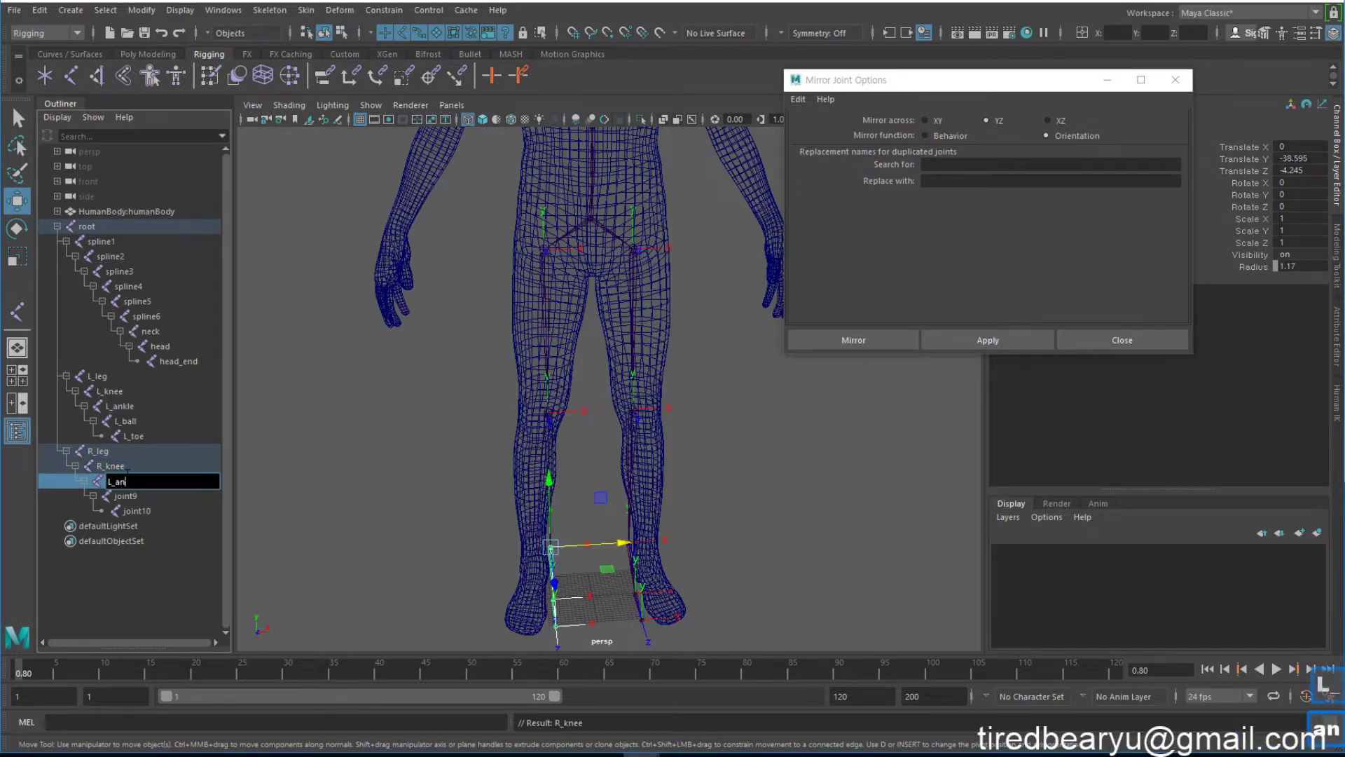
type("L_ankle")
key("Return")
double_click(128, 496)
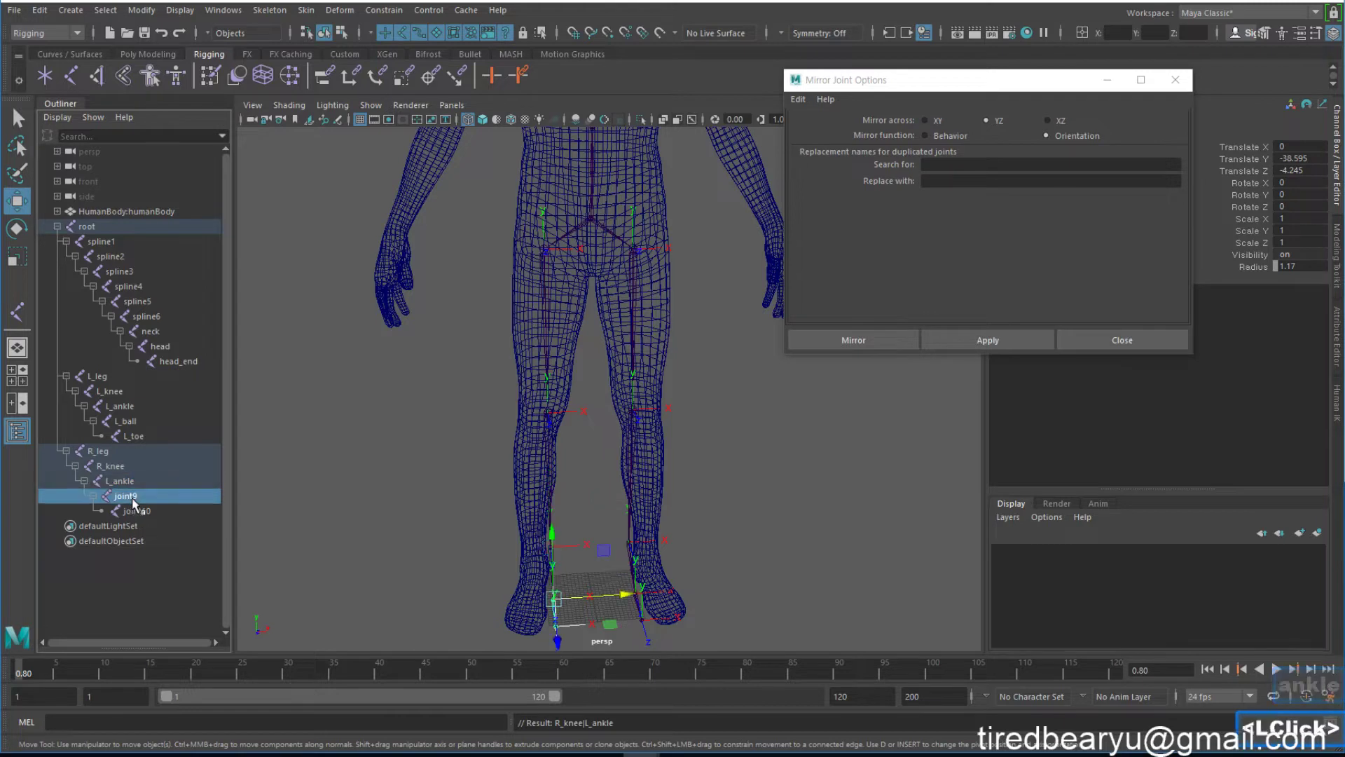
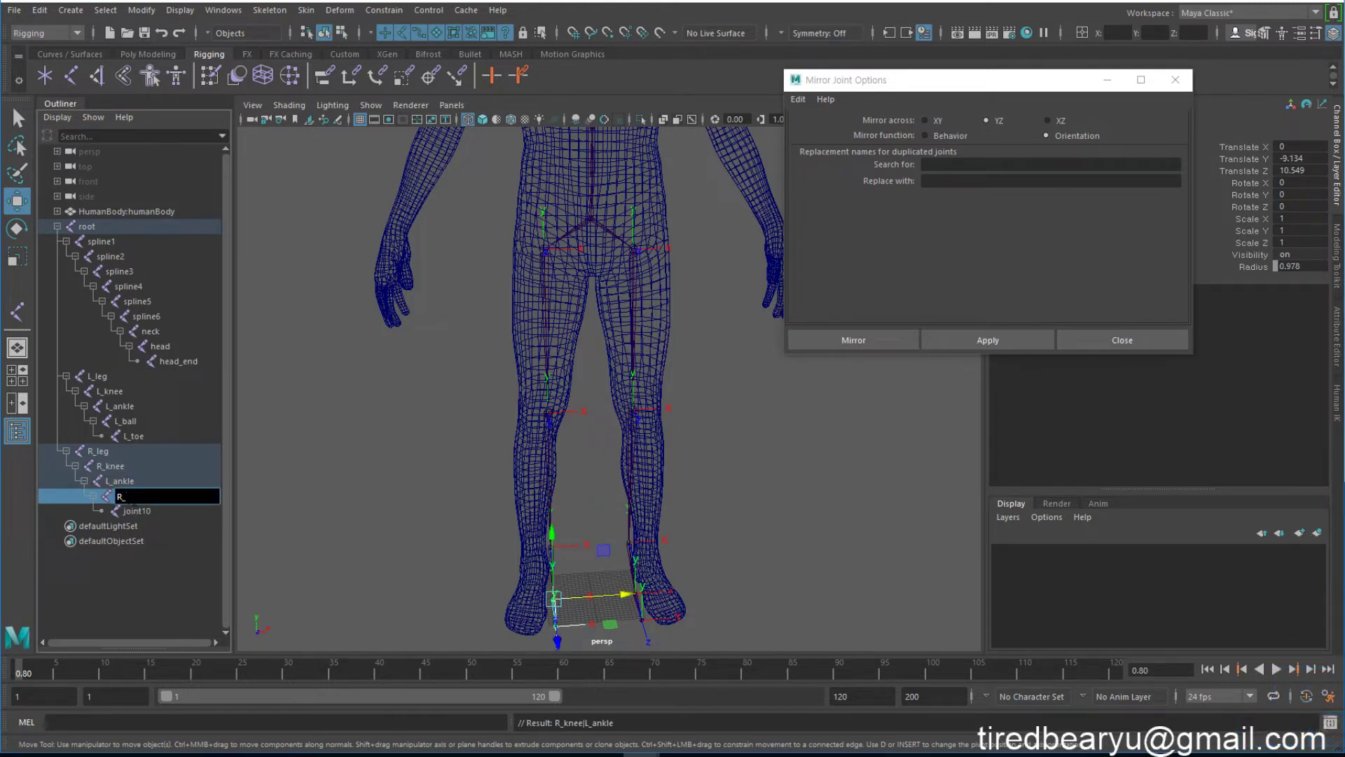
type("R_ball")
key("Return")
Correct the right ankle joint's name to R_ankle and rename the end joint below R_ball as R_toe.
double_click(121, 481)
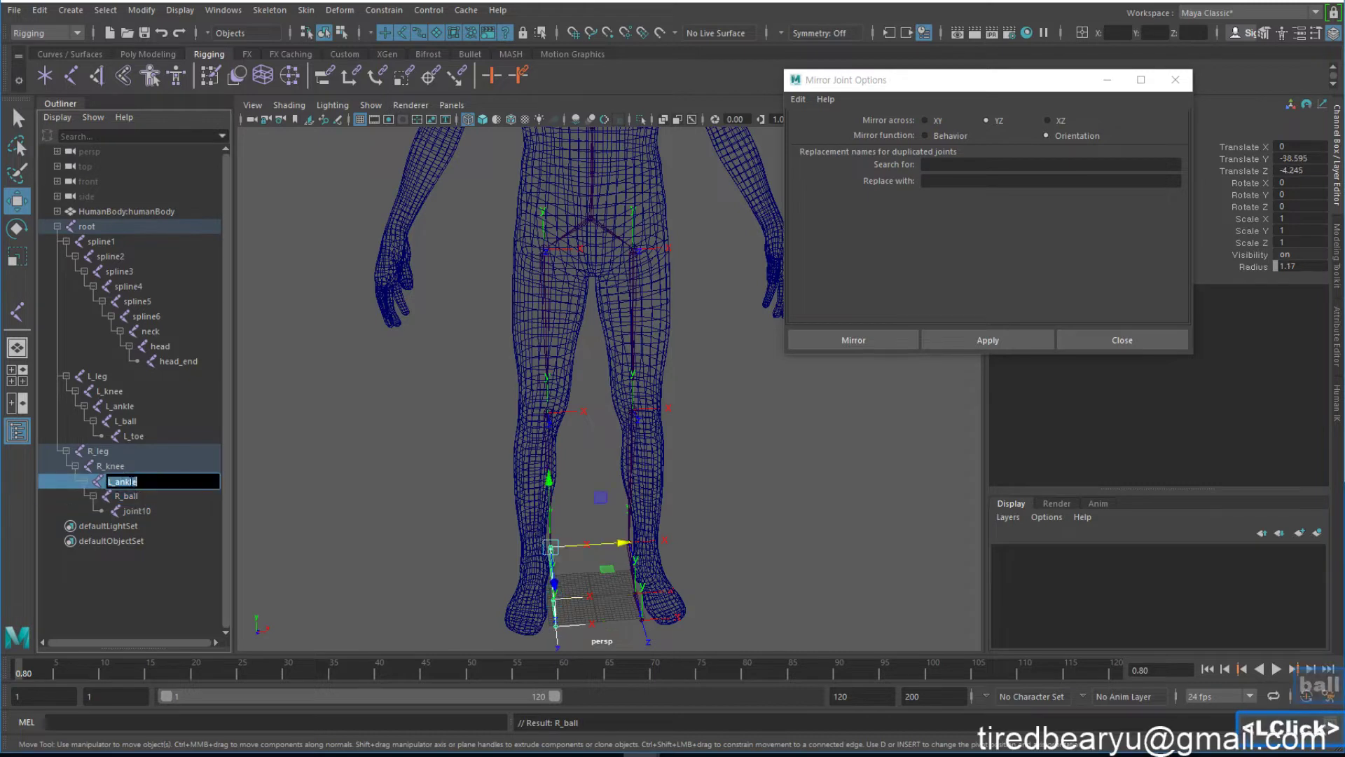
left_click(98, 487)
key("Delete")
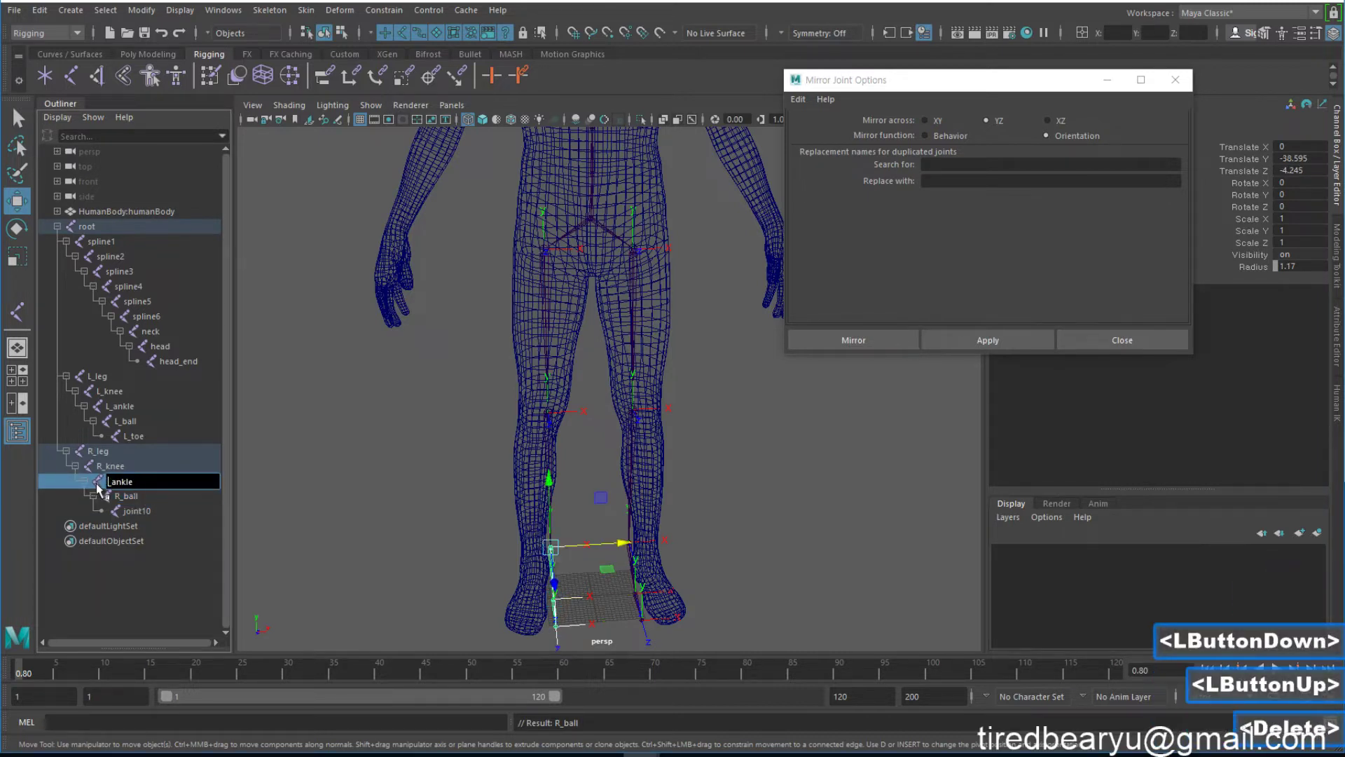
type("R")
key("Return")
double_click(137, 510)
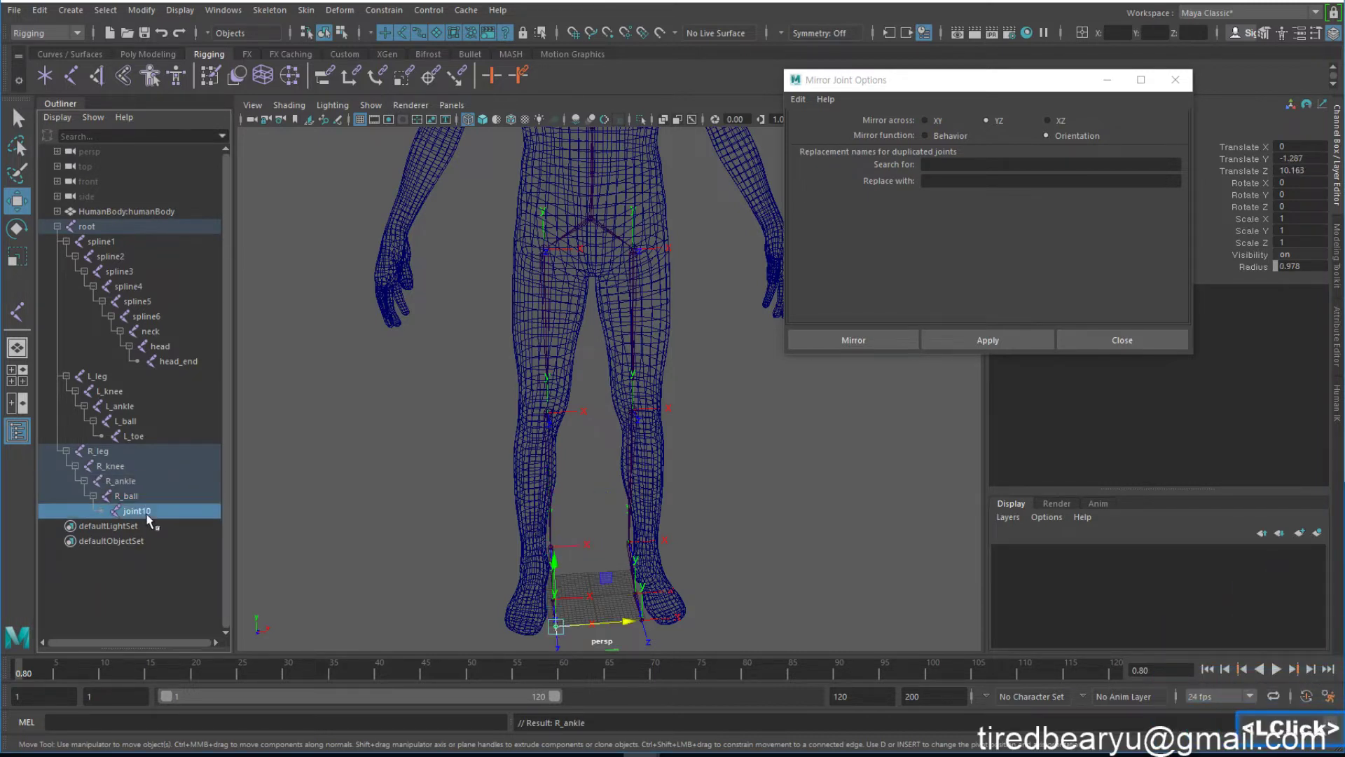
type("R_toe")
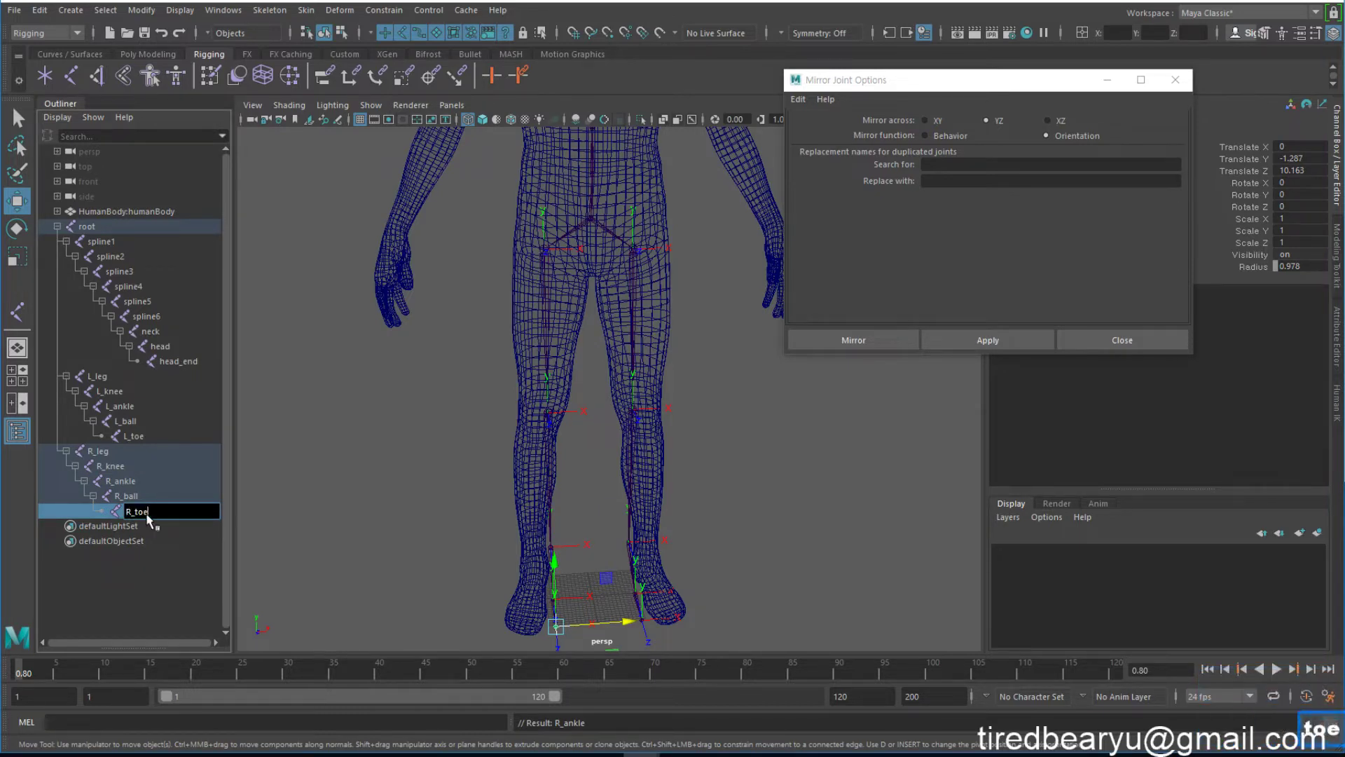
key("Return")
Select every joint of both leg chains and turn off their local rotation axes display.
right_click_drag(672, 438, 597, 407, "alt")
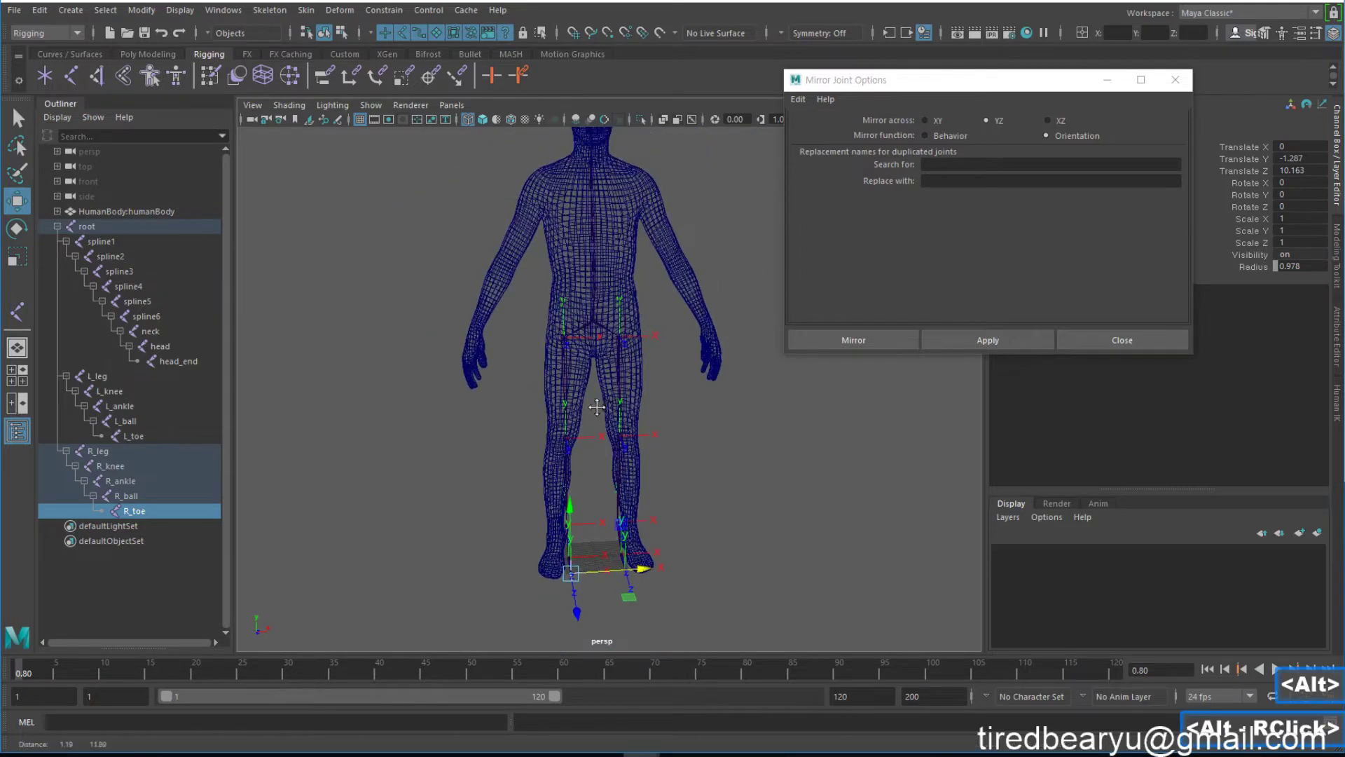
middle_click_drag(597, 407, 597, 410, "alt")
left_click(130, 378, "shift")
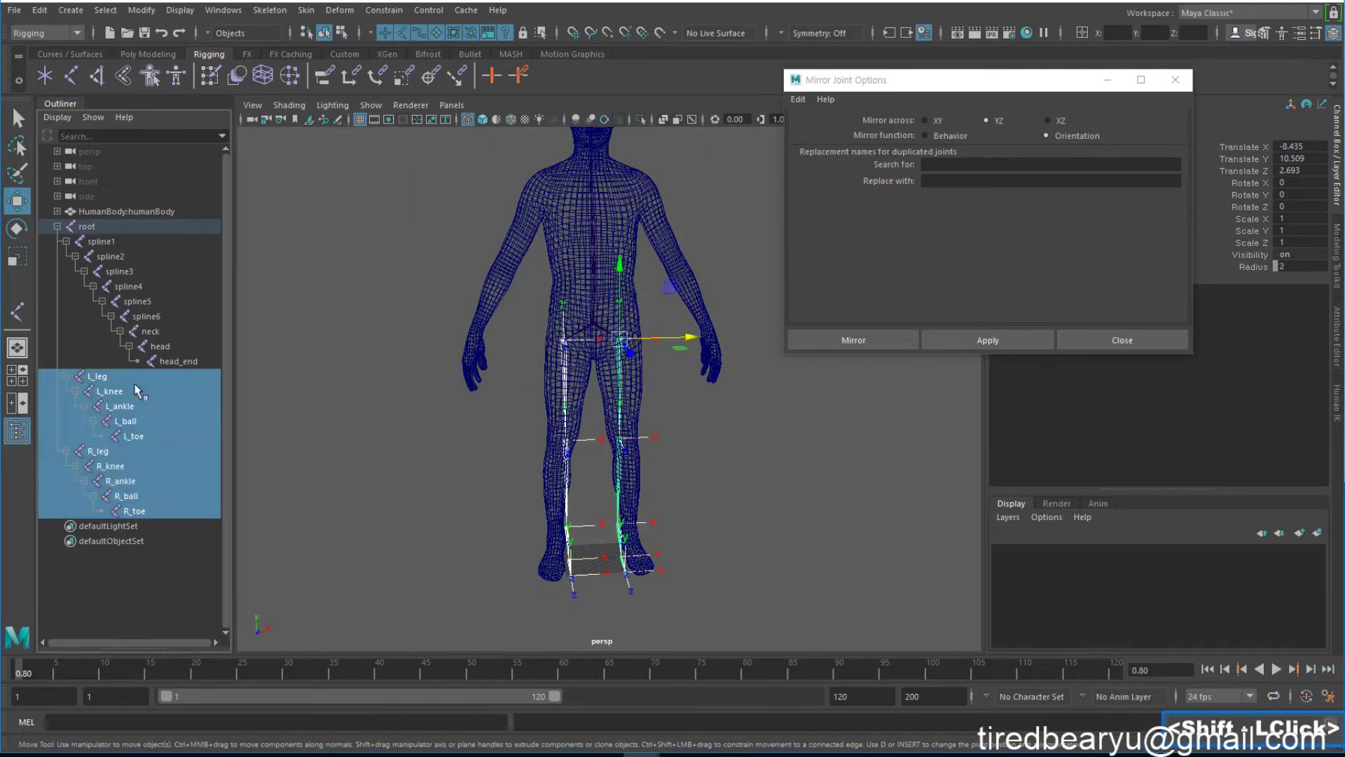
left_click(141, 10)
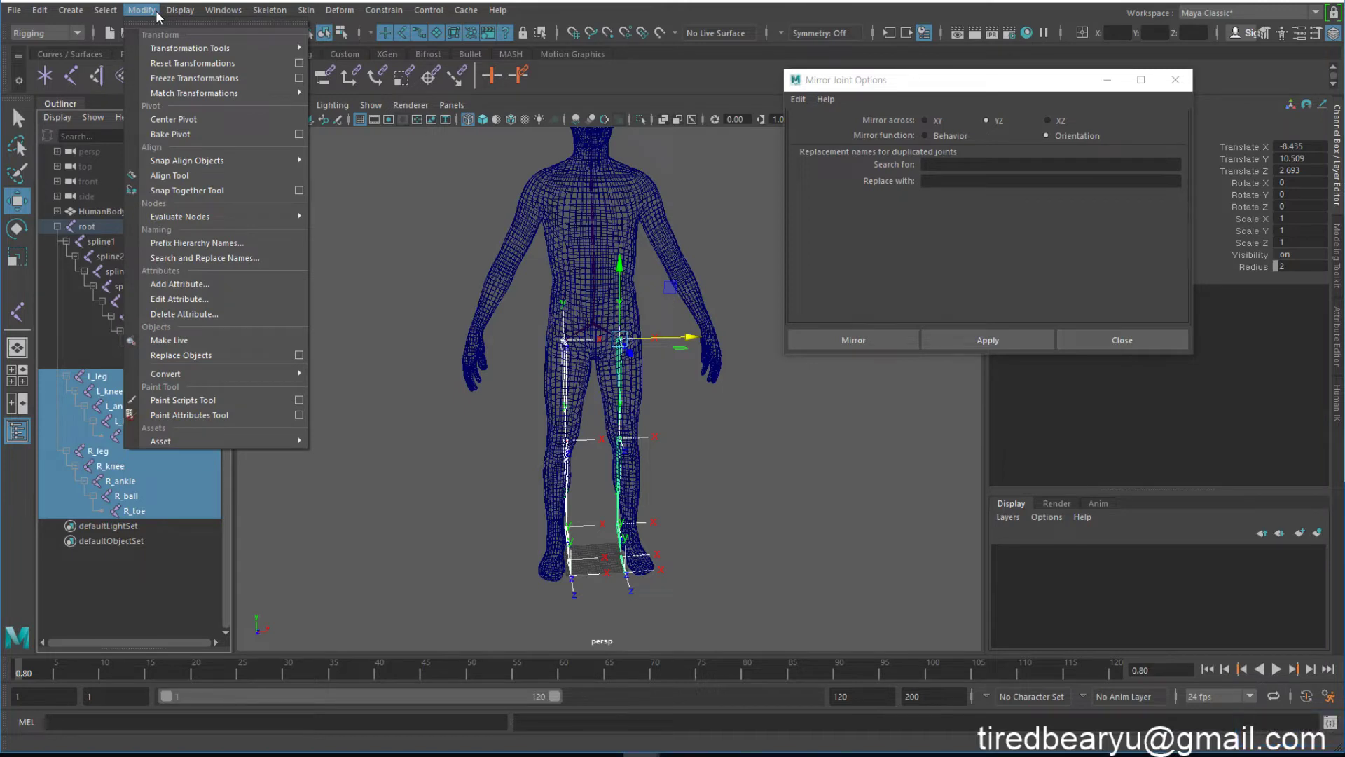
mouse_move(110, 14)
mouse_move(152, 15)
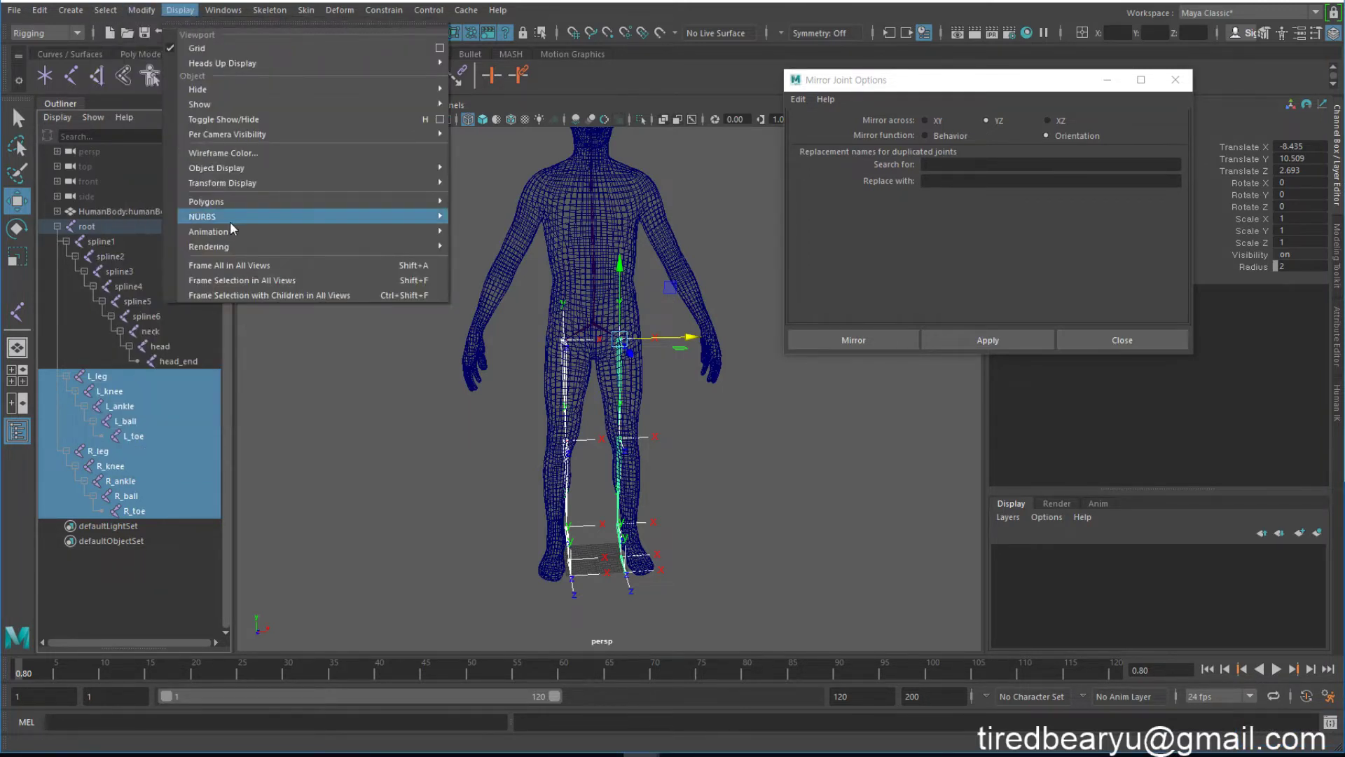
mouse_move(252, 182)
left_click(483, 195)
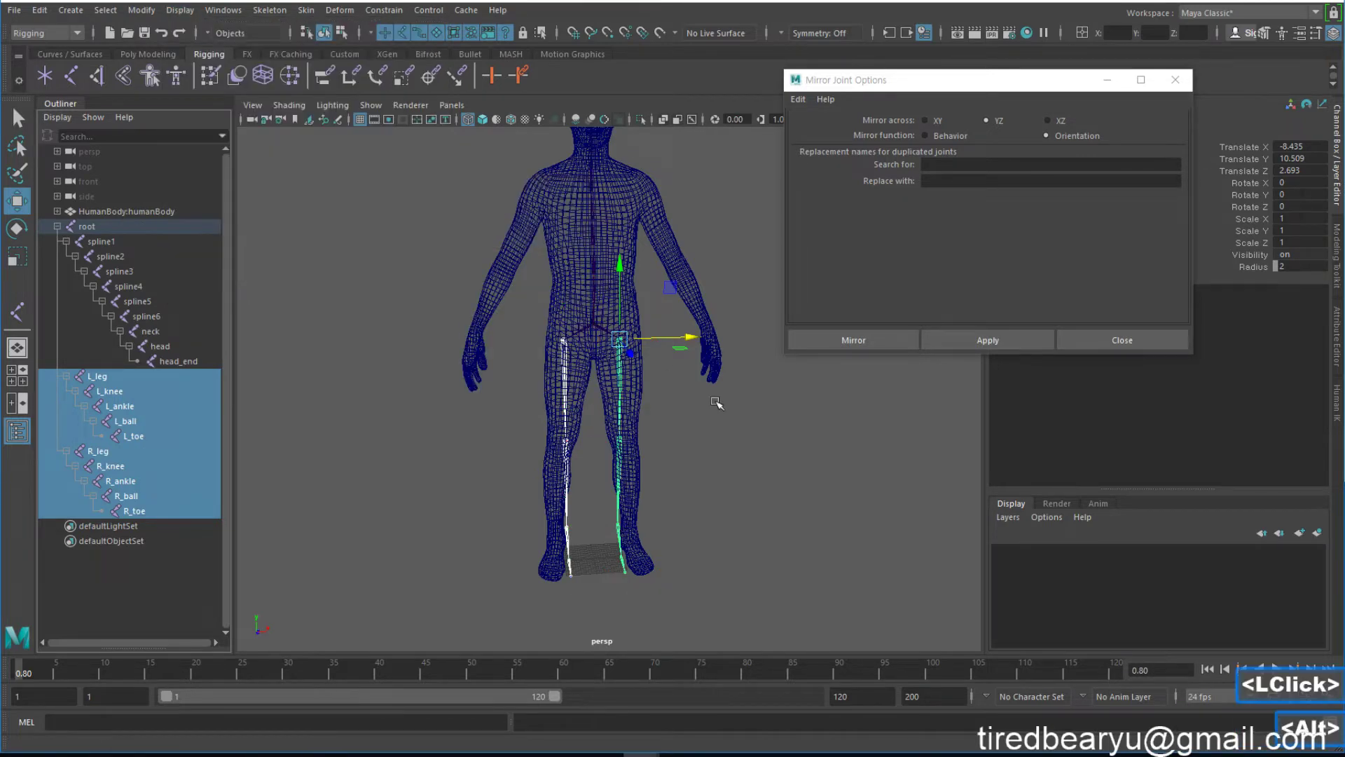
Place a single joint on the left side of the upper chest in the front view, at about X 7.773, Y 145.524.
left_click_drag(700, 420, 757, 441, "alt")
middle_click_drag(757, 442, 771, 465, "alt")
left_click_drag(771, 465, 764, 431, "alt")
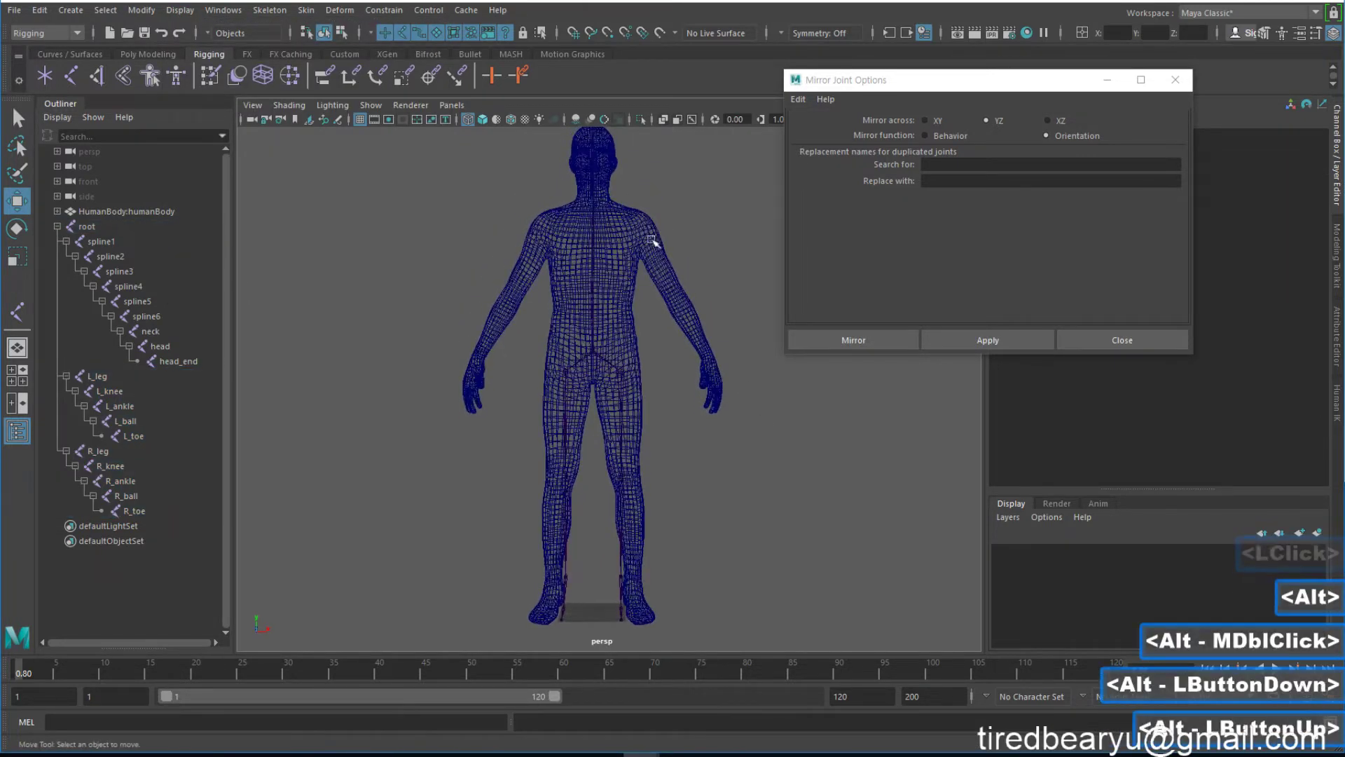
mouse_move(718, 348)
left_mouse_down("alt")
mouse_move(703, 369)
mouse_move(693, 357)
left_mouse_up("alt")
middle_click_drag(693, 357, 654, 301, "alt")
key("space")
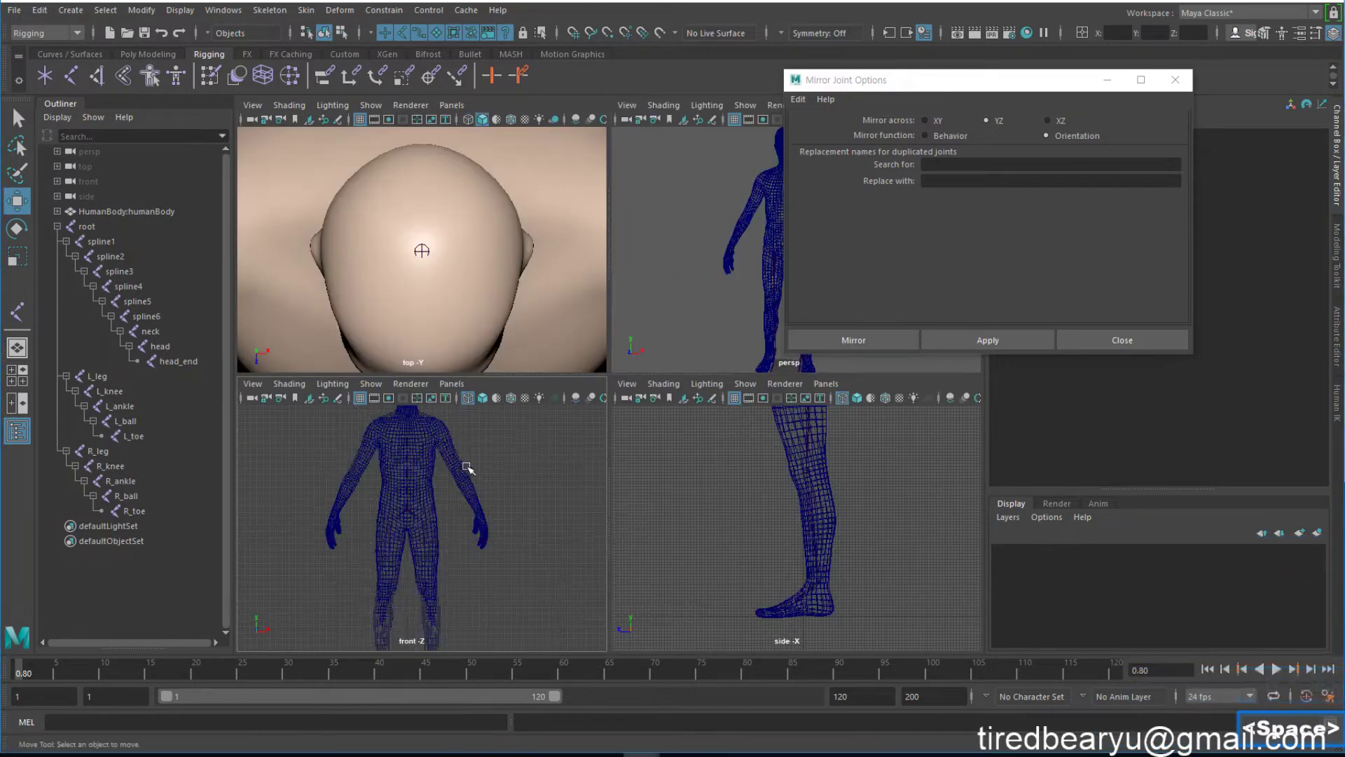
key("space")
scroll(586, 360, "up", 4, "alt")
middle_click_drag(586, 360, 551, 455, "alt")
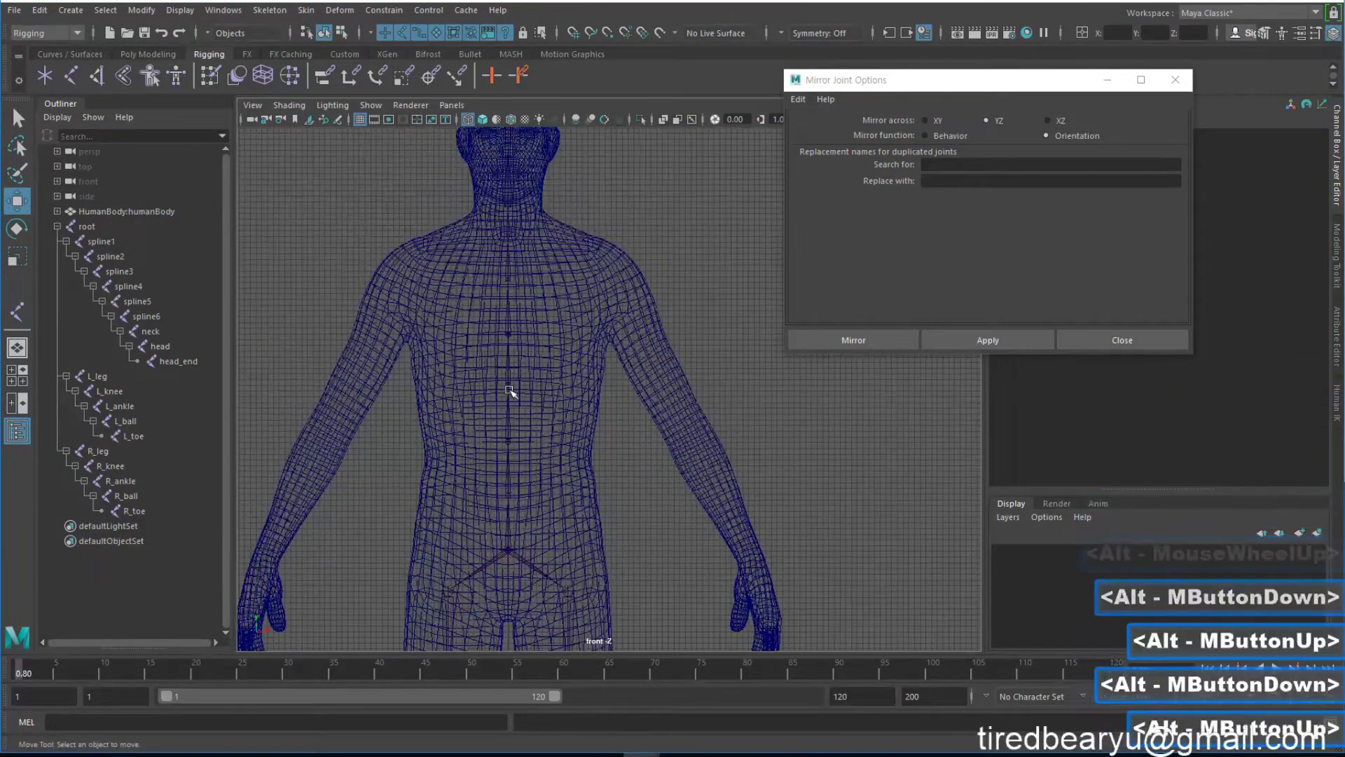
key("y")
left_click(555, 278)
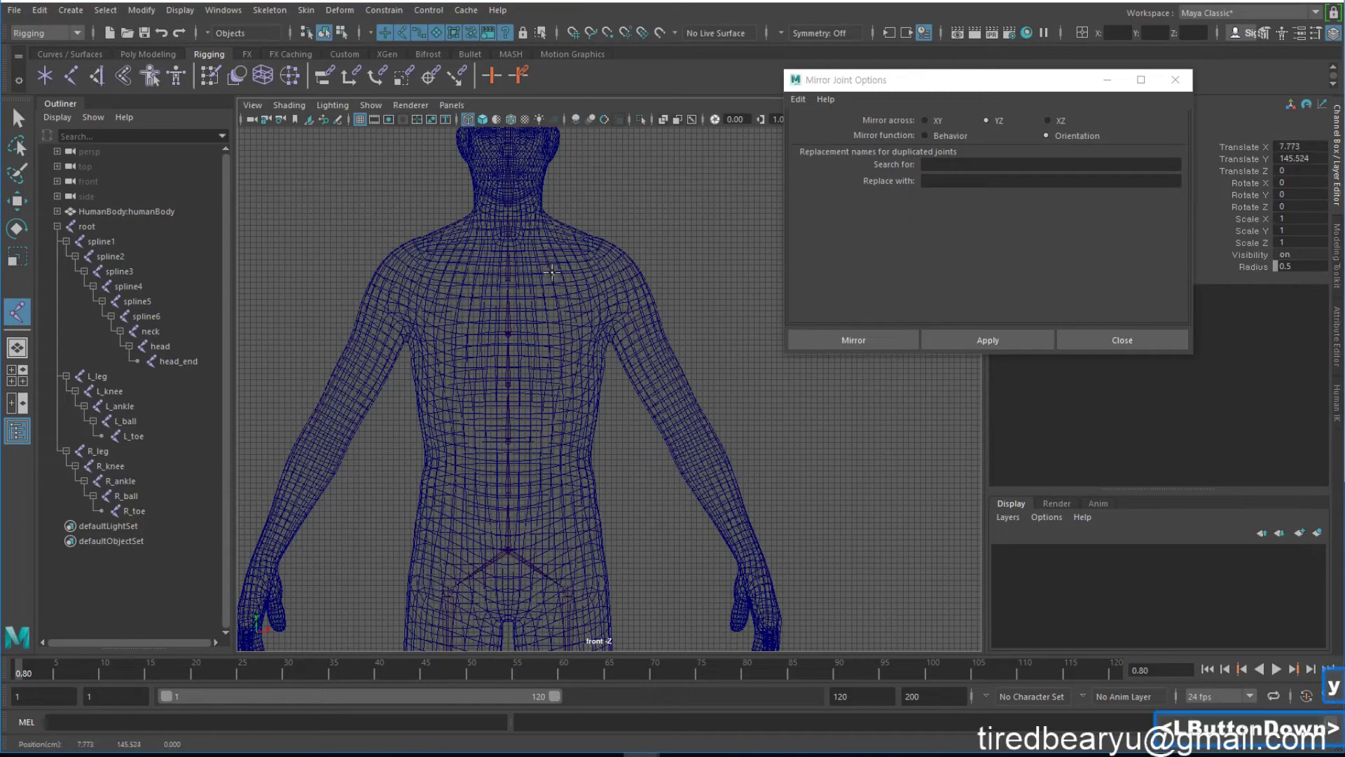
middle_click_drag(543, 299, 536, 328, "alt")
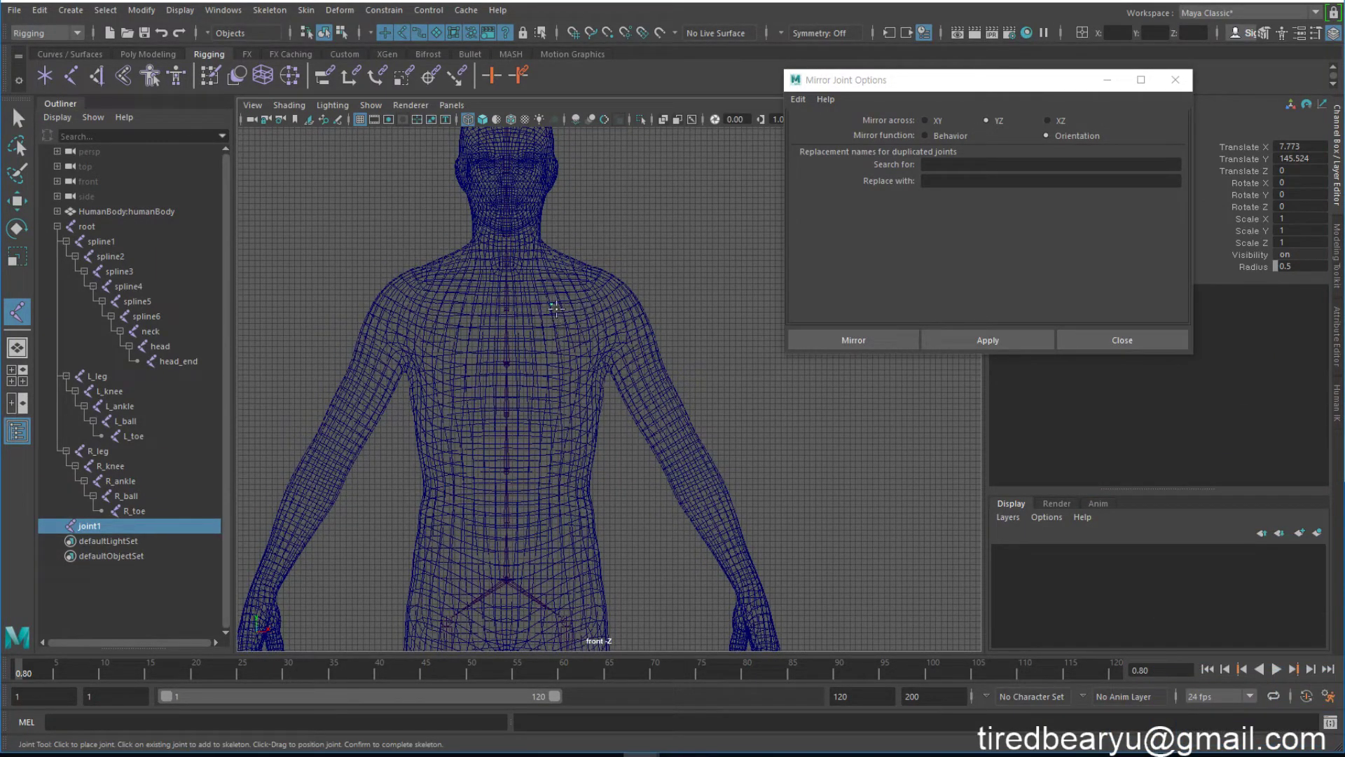
middle_click_drag(556, 307, 603, 257, "alt")
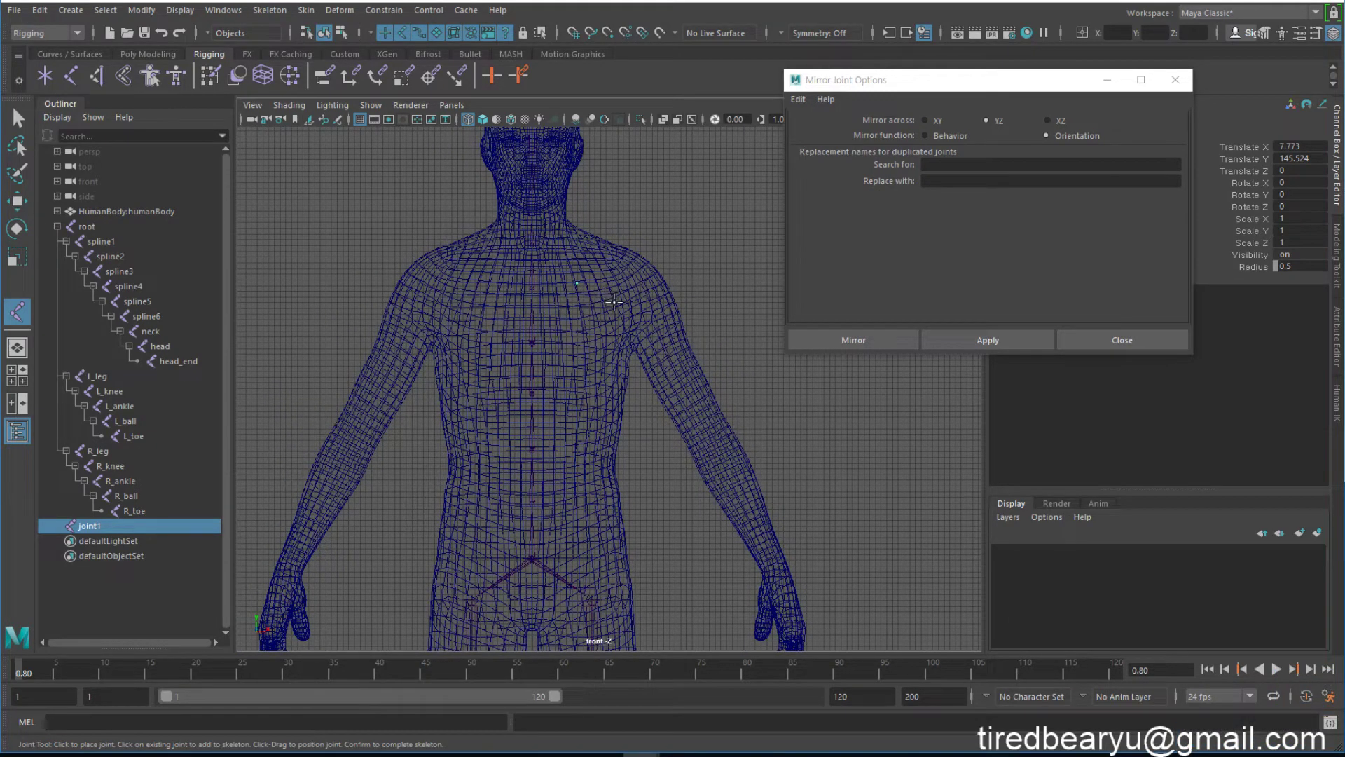
key("Return")
Draw a straight four-joint left arm chain from the shoulder in the wireframe top view, with bones about 16.2, 21.2 and 6.3 units long.
middle_click_drag(621, 337, 580, 282, "alt")
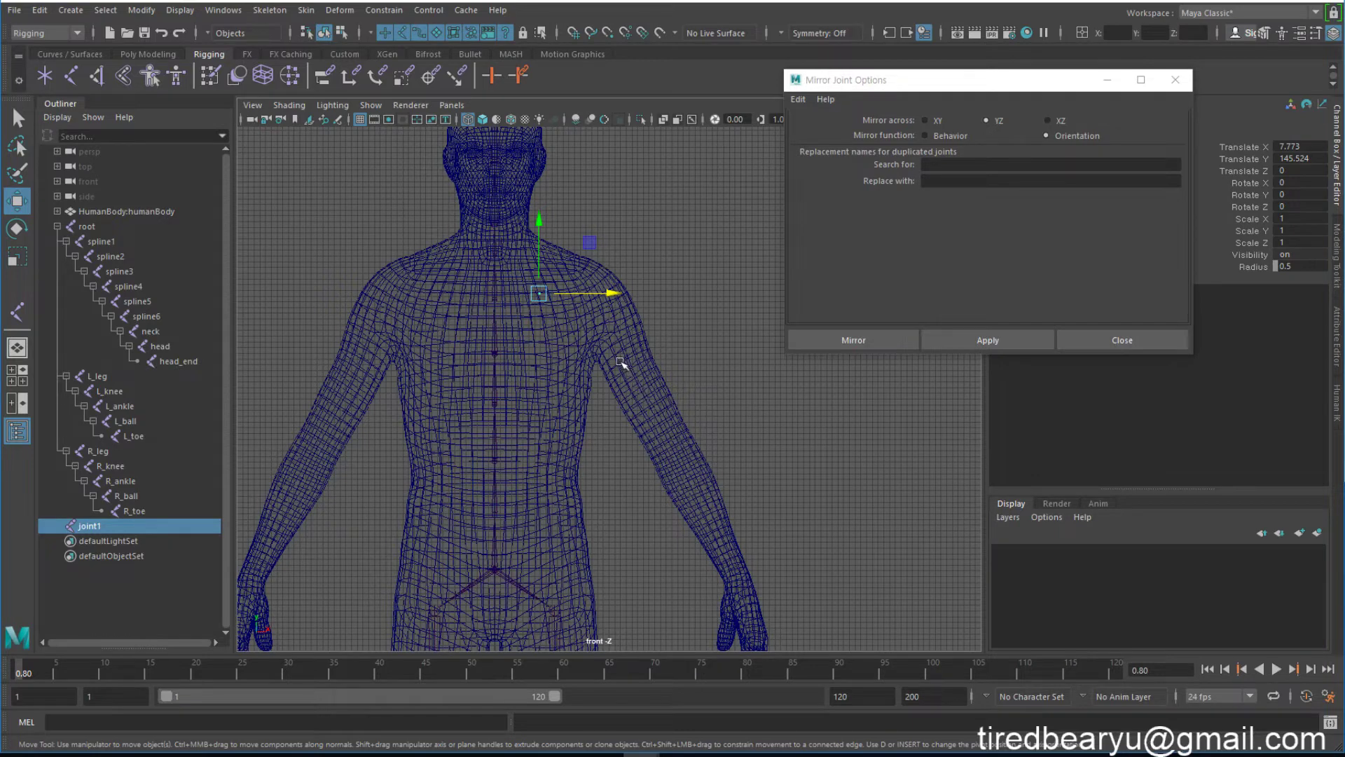
key("space")
key("space")
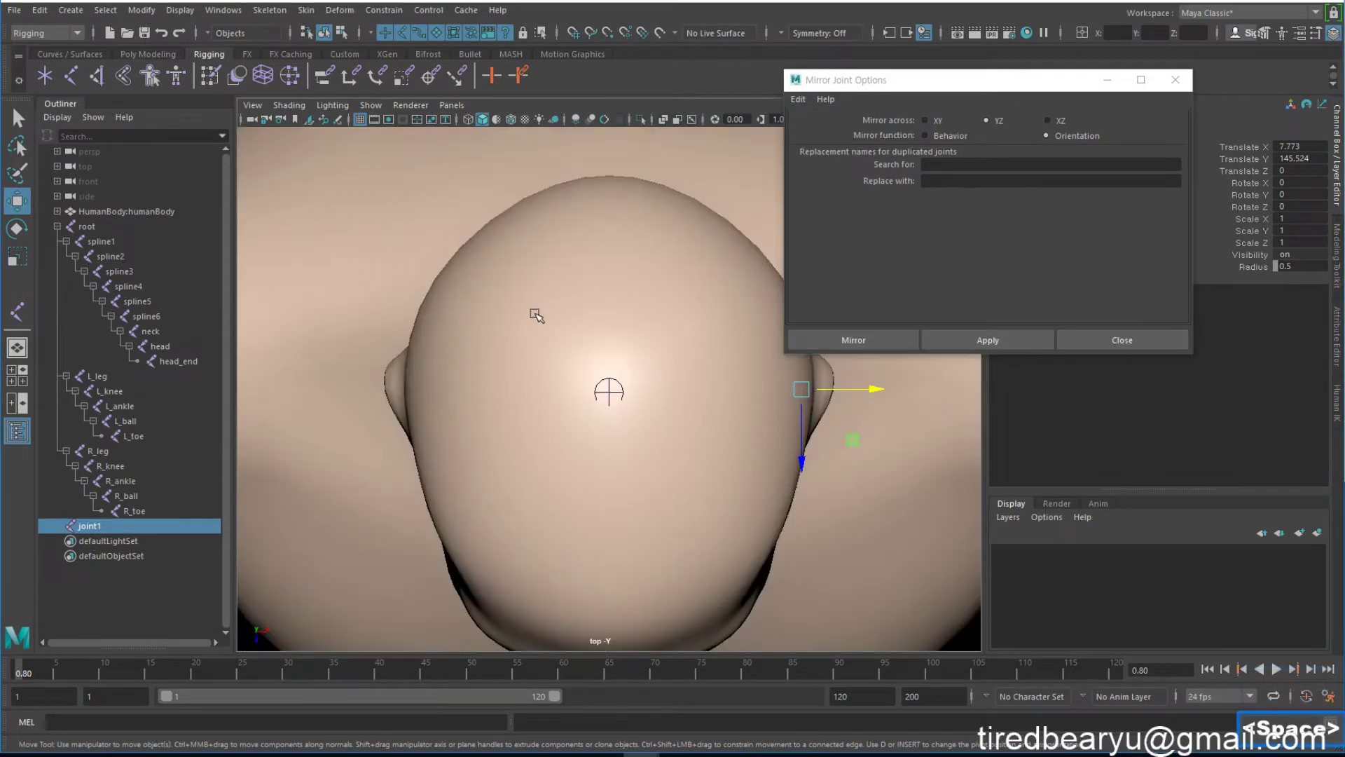
right_click_drag(535, 313, 622, 354, "alt")
key("4")
middle_click_drag(622, 354, 266, 308, "alt")
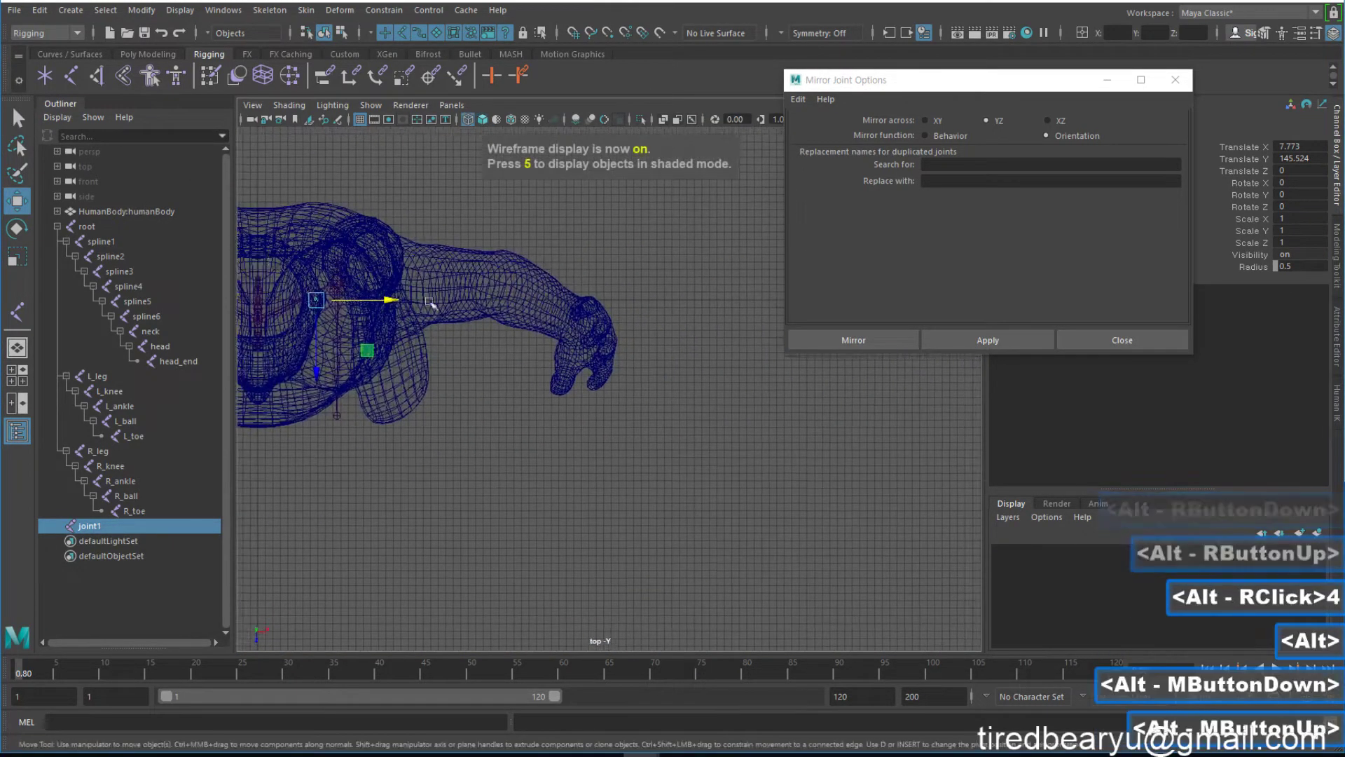
middle_click_drag(480, 322, 571, 352, "alt")
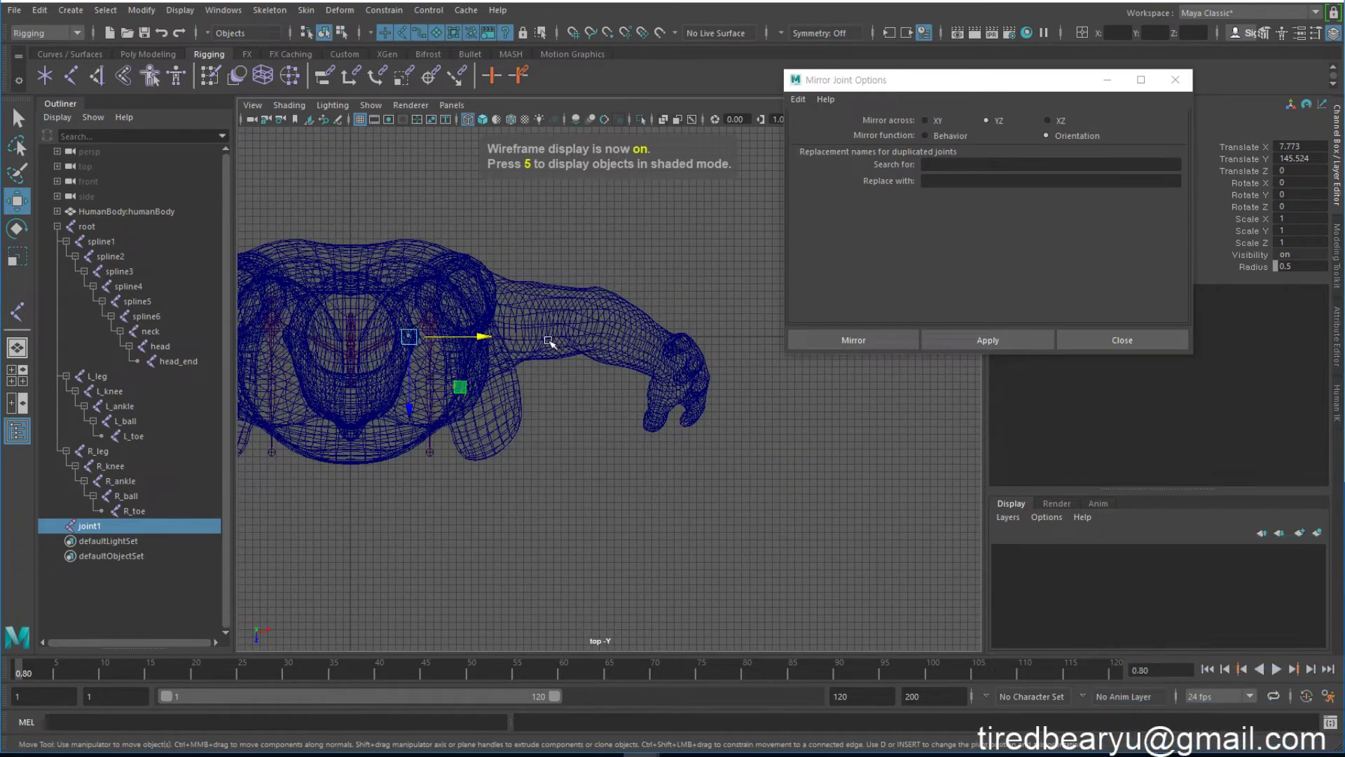
key("y")
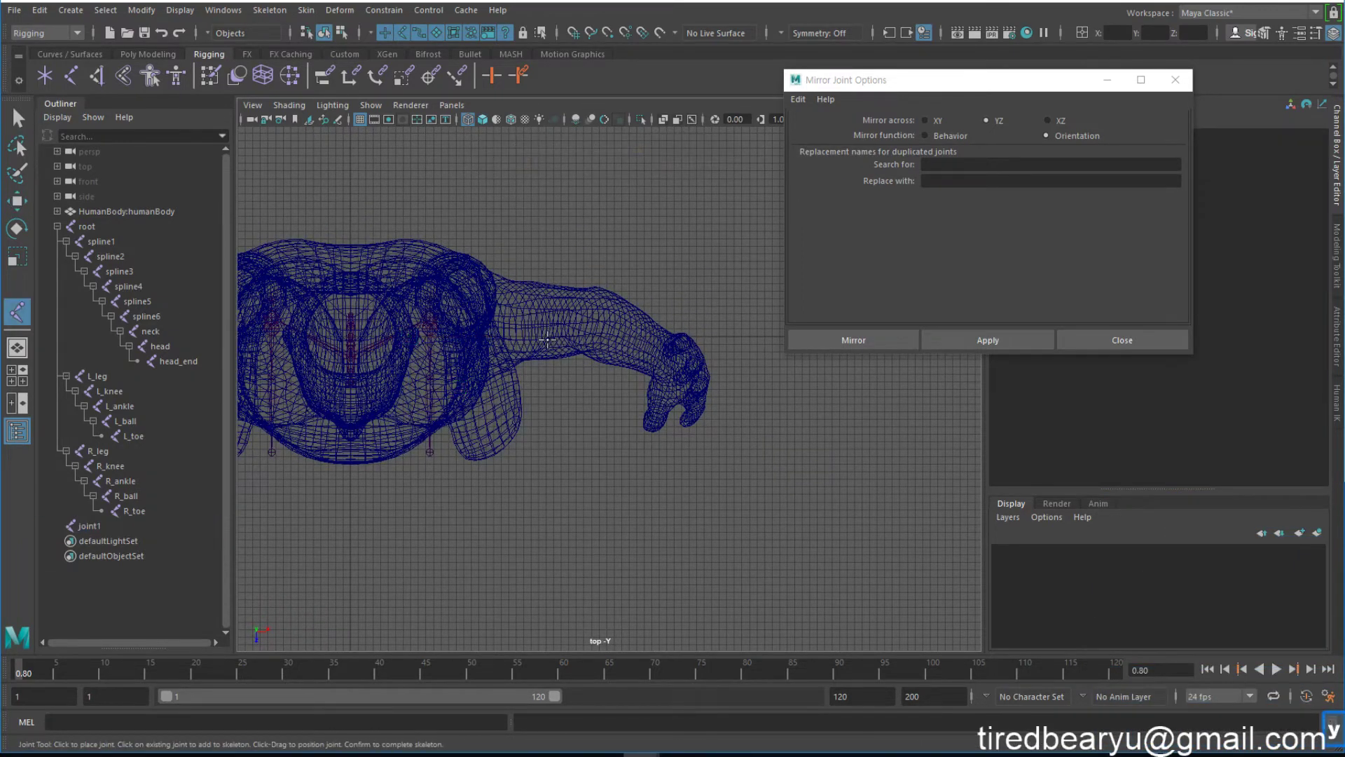
left_click(485, 317)
left_click_drag(564, 320, 602, 317, "shift")
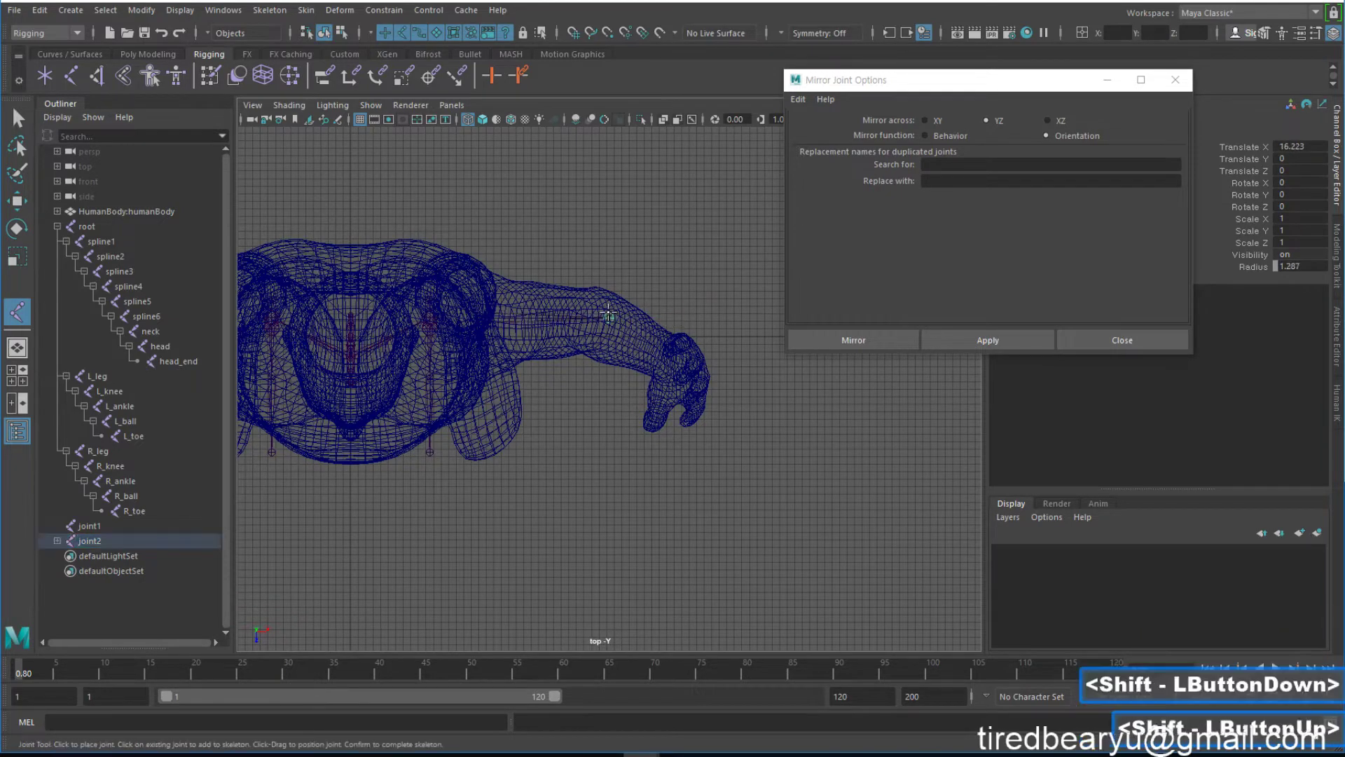
right_click_drag(603, 318, 673, 322, "alt")
middle_click_drag(673, 323, 609, 333, "alt")
left_click_drag(609, 333, 618, 335, "shift")
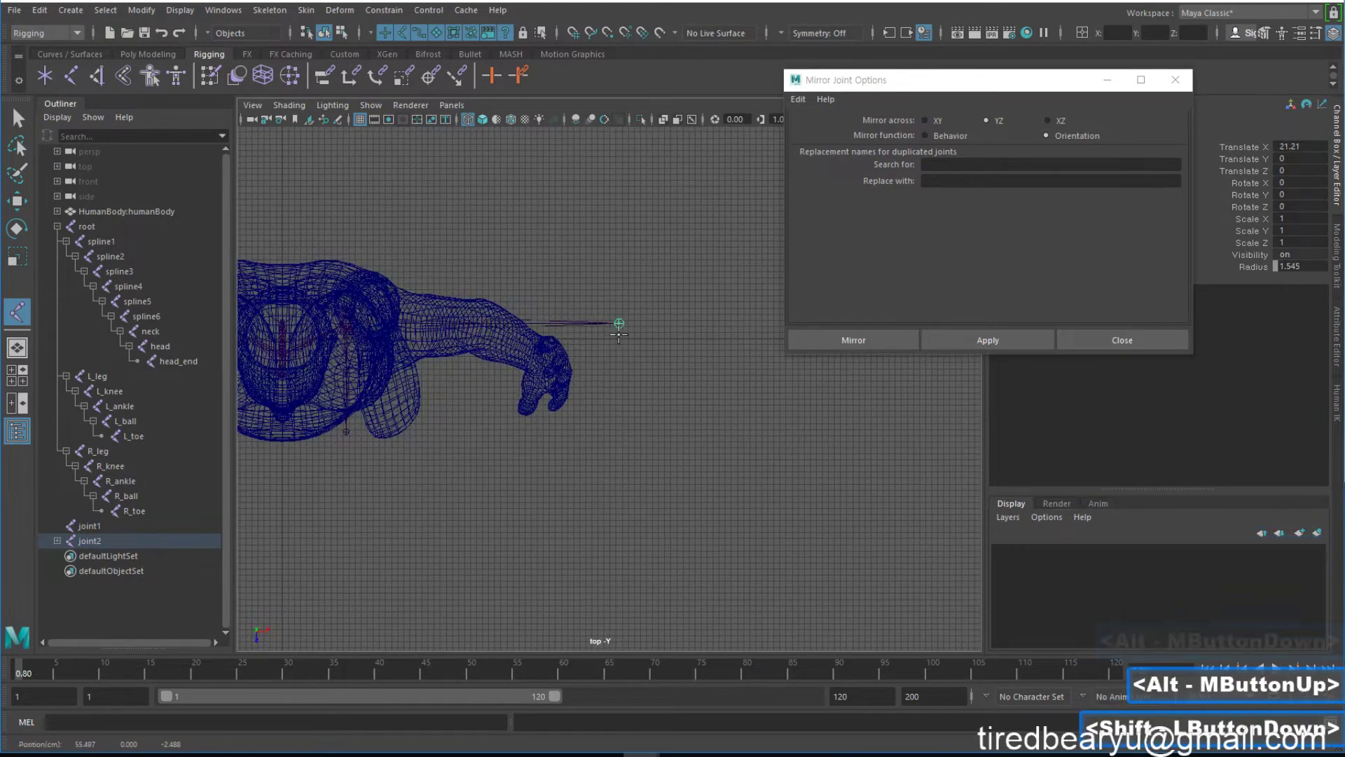
left_click(656, 327, "shift")
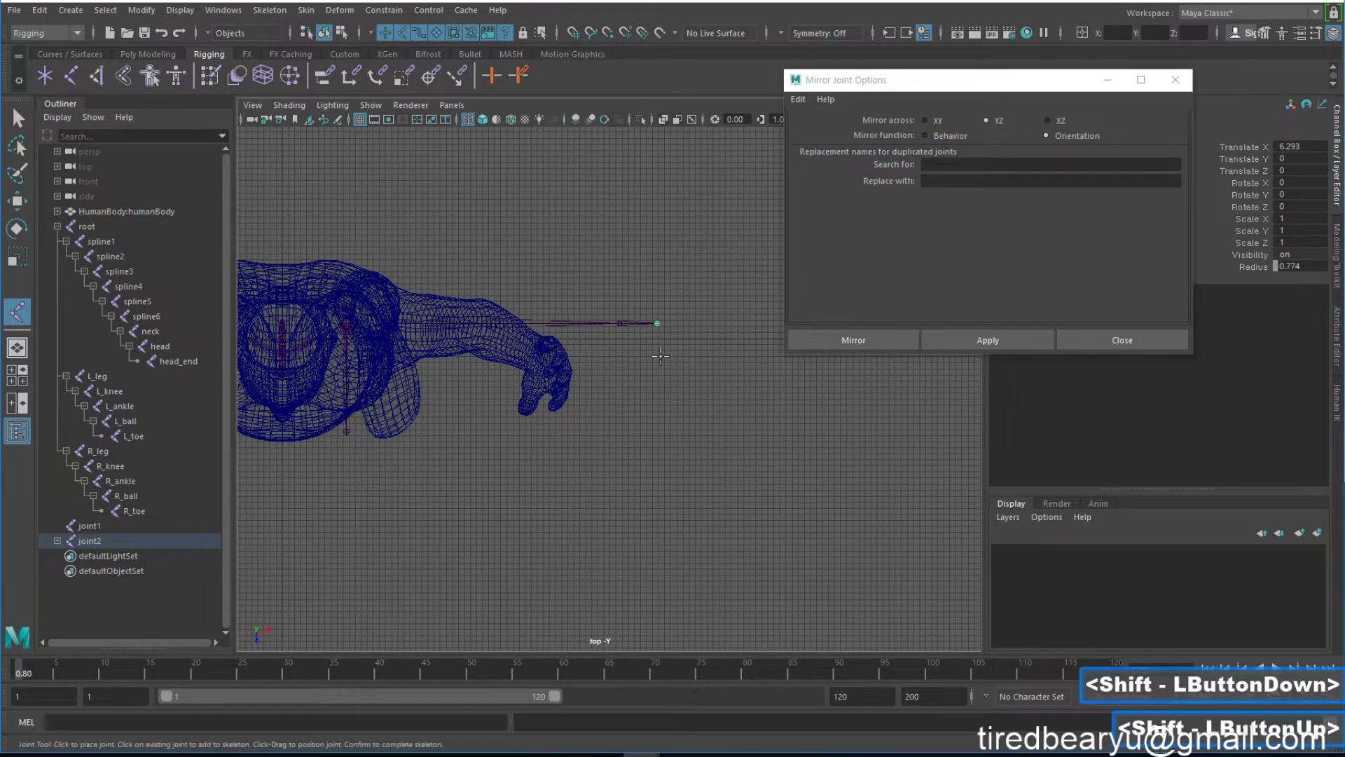
key("Return")
Raise the new arm chain to shoulder height in the perspective view, to a Translate Y of about 144.418.
key("space")
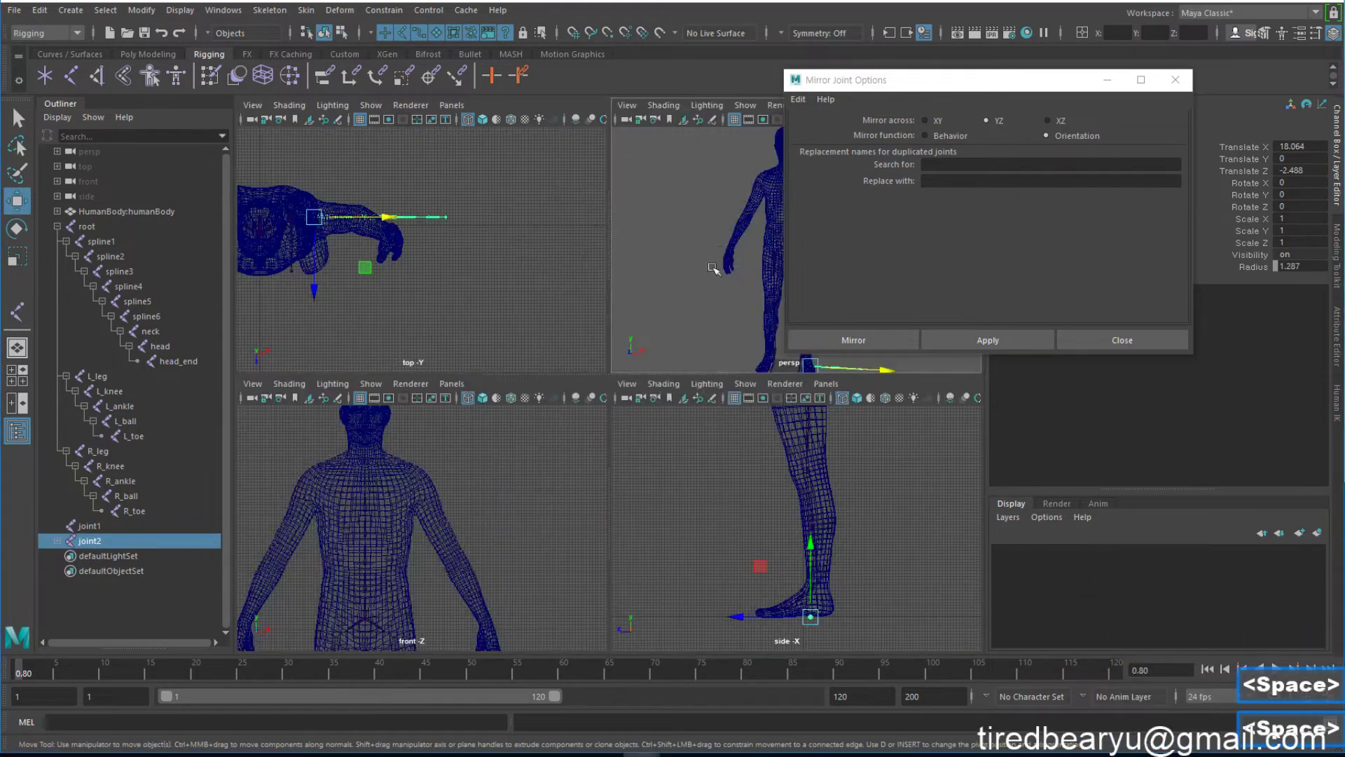
key("space")
left_click_drag(596, 311, 635, 217, "alt")
right_click_drag(604, 264, 774, 358, "alt")
middle_click_drag(775, 358, 678, 437, "alt")
right_click_drag(627, 421, 676, 420, "alt")
middle_click_drag(676, 421, 666, 438, "alt")
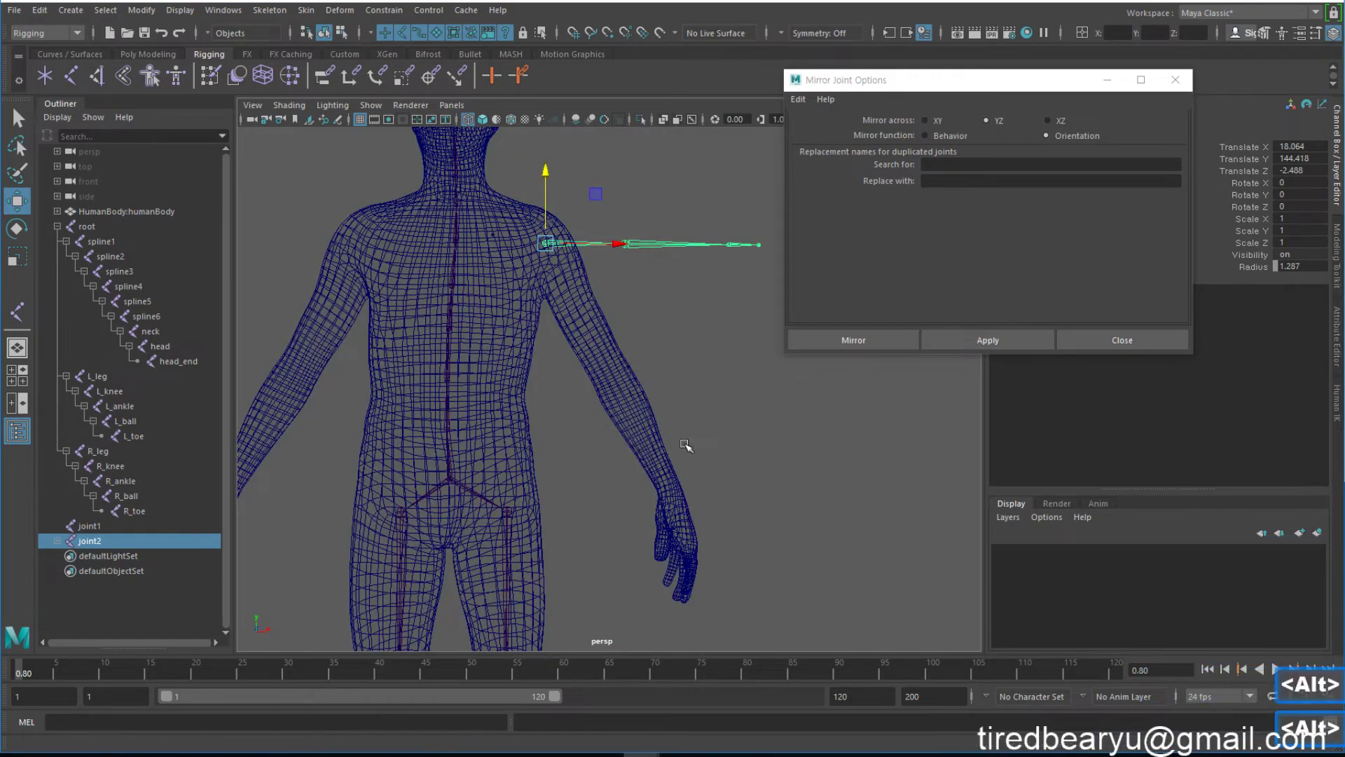
left_click_drag(631, 442, 623, 362, "alt")
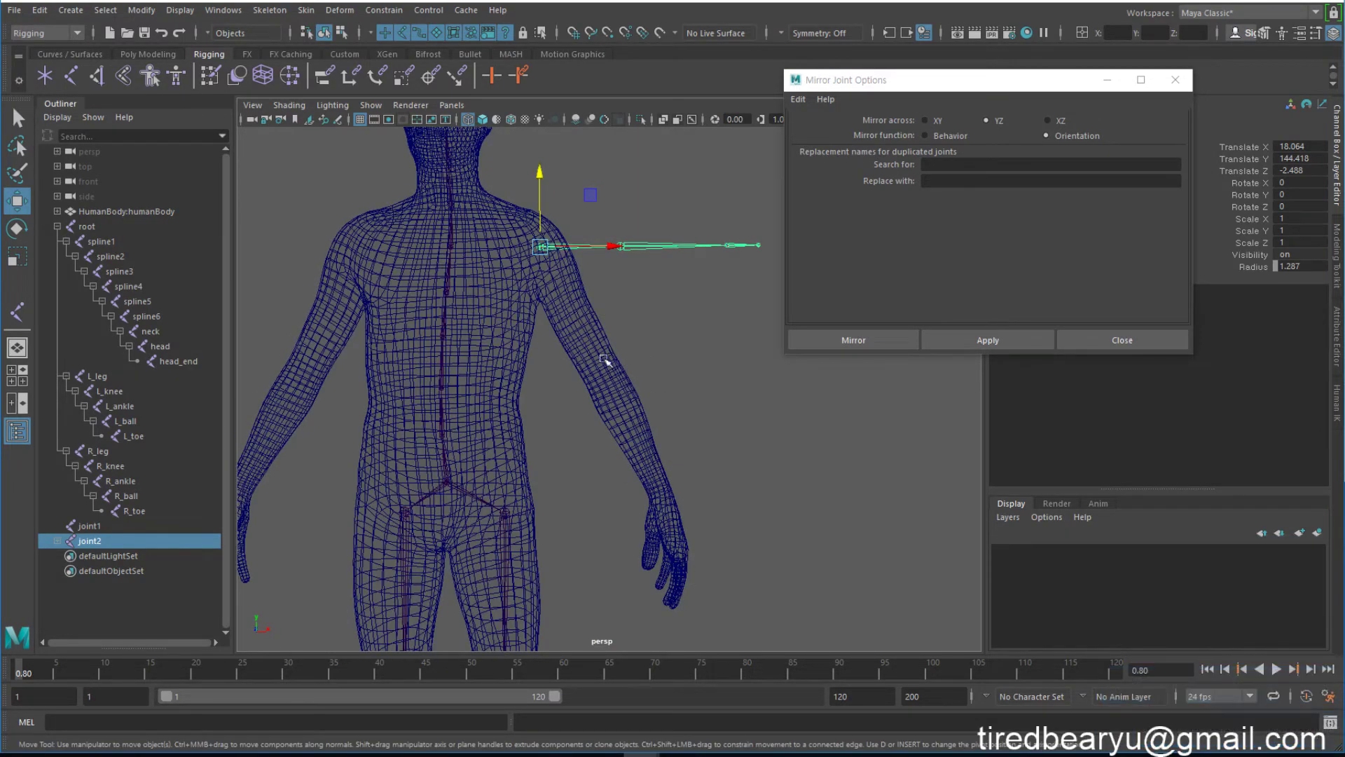
Rotate the arm chain's shoulder joint down along the arm, to a Rotate Z of about -62.994.
left_click_drag(729, 437, 661, 362, "alt")
key("e")
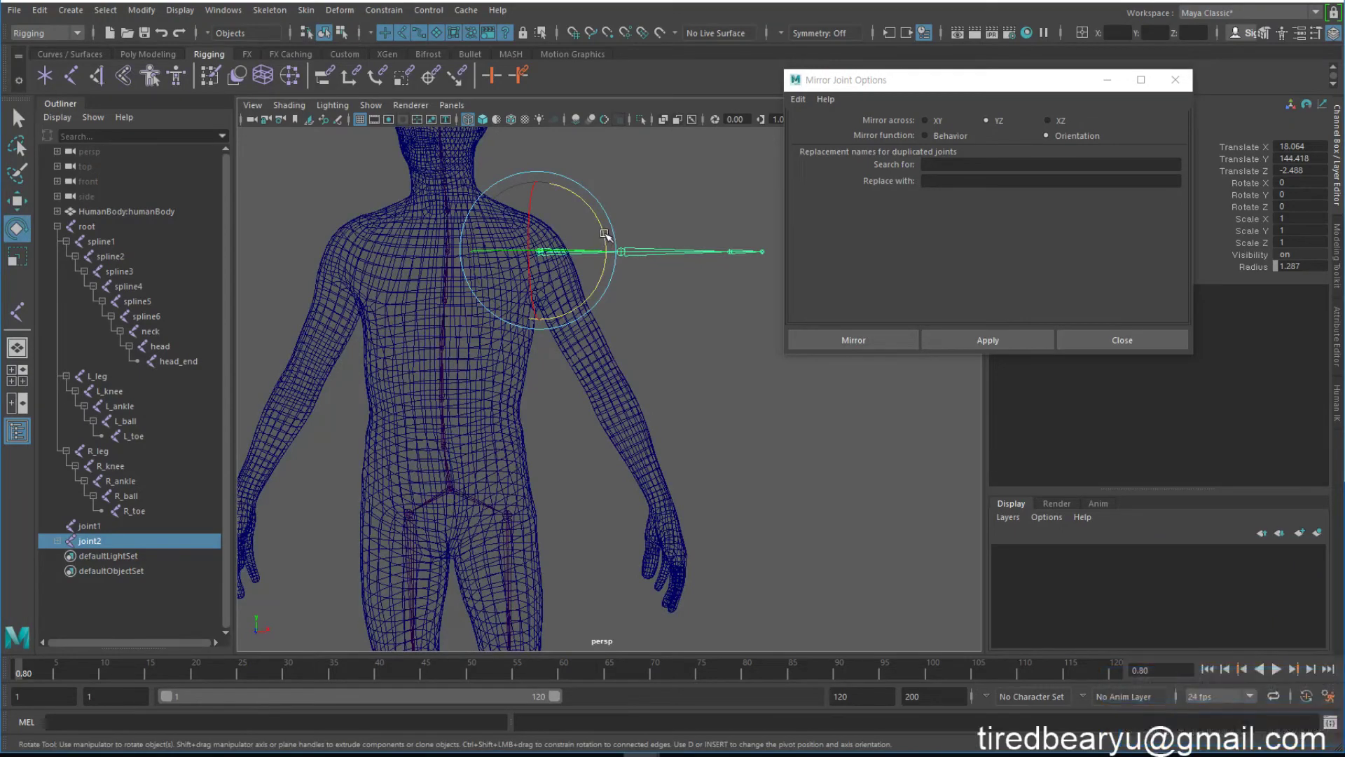
left_click_drag(603, 240, 586, 307)
Scale the shoulder joint along the upper arm to a Scale X of about 1.93, undoing the accidental uniform scaling.
left_click_drag(625, 381, 667, 384, "alt")
right_click(609, 373, "alt")
key("r")
middle_click_drag(669, 385, 675, 387)
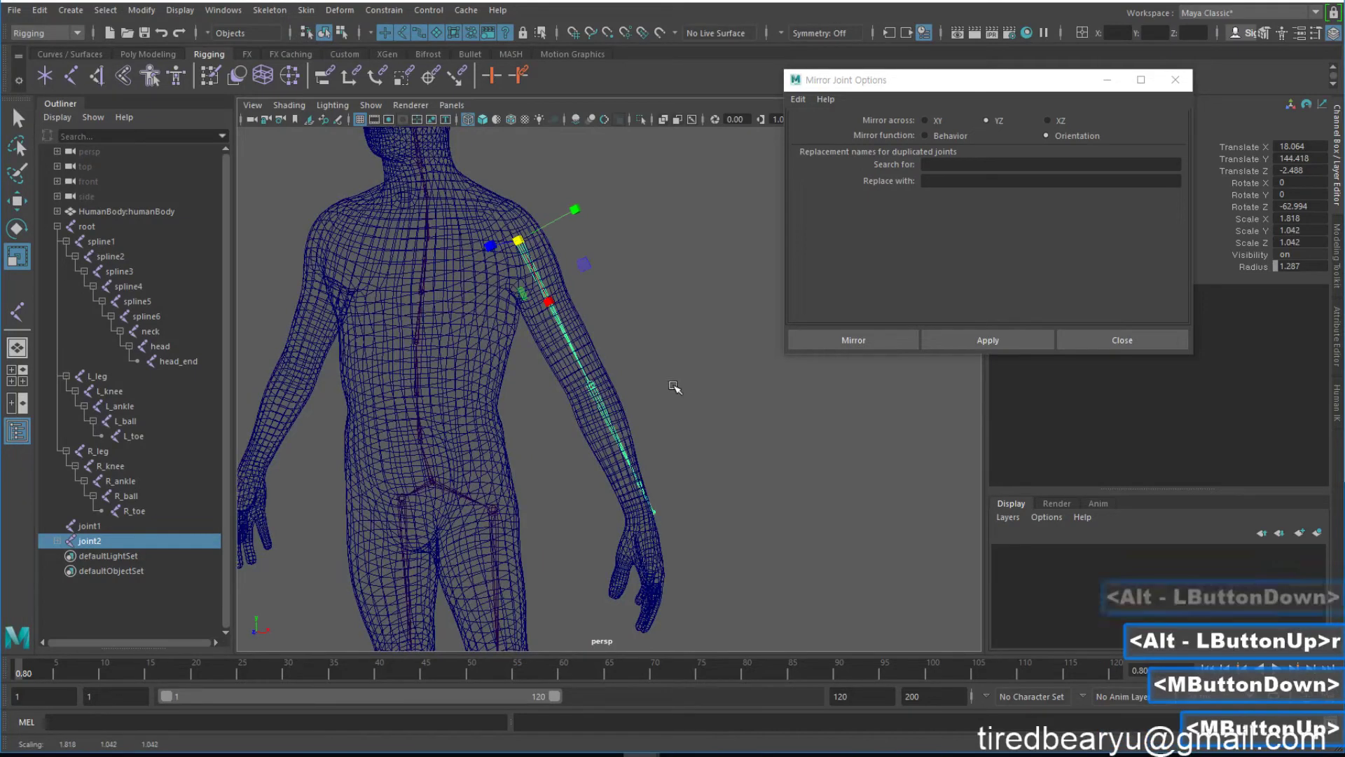
key("z")
left_click(548, 302)
Select the elbow joint and rotate it to follow the forearm, to a Rotate Y of about -15.816.
left_click_drag(549, 301, 531, 456, "alt")
double_click(591, 396)
key("e")
middle_click_drag(534, 459, 546, 381, "alt")
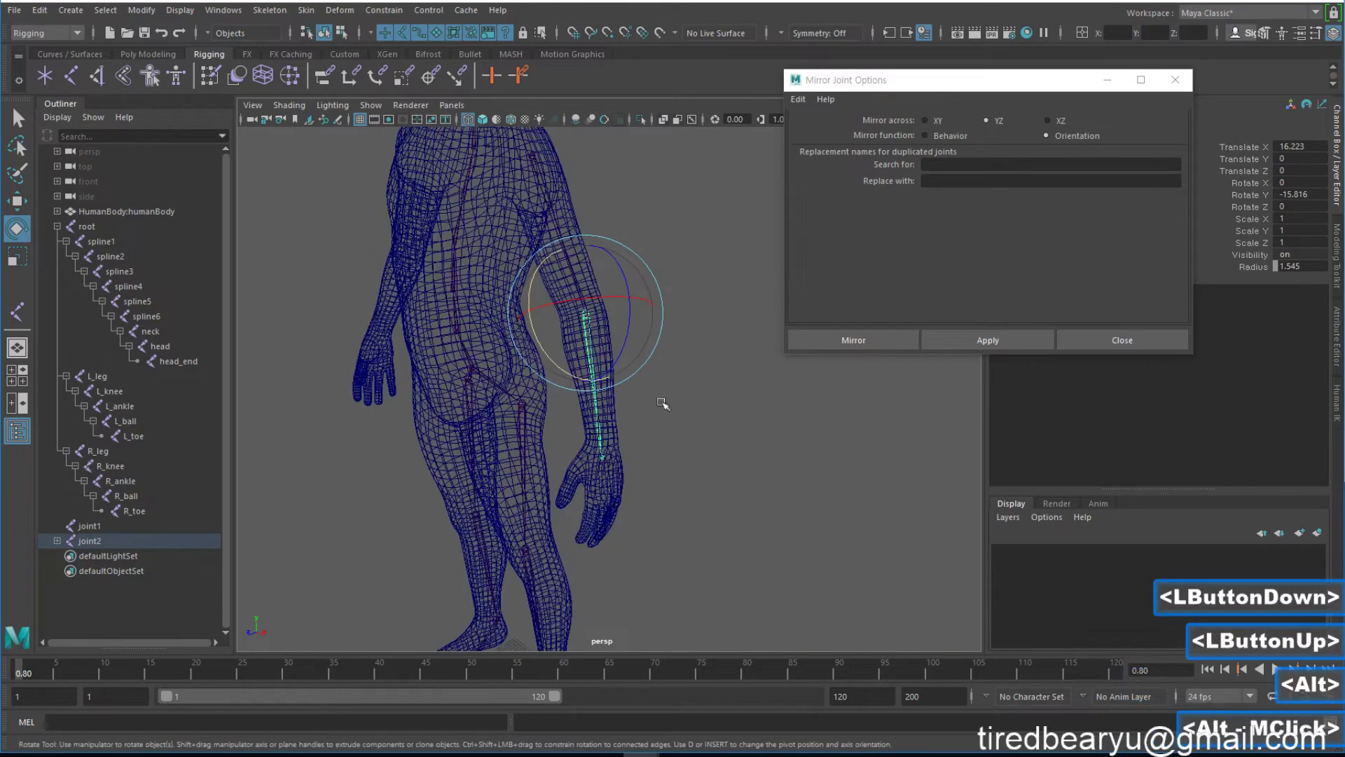
Scale the elbow joint along the forearm so the following joint reaches the wrist.
right_click_drag(546, 382, 583, 350, "alt")
key("r")
left_click_drag(583, 351, 664, 499)
key("e")
Select the wrist joint and adjust its fit inside the hand with the Rotate and Scale tools.
key("q")
left_click(628, 448)
key("e")
left_click_drag(663, 499, 620, 517, "alt")
key("r")
left_click_drag(690, 515, 582, 511, "alt")
key("q")
left_click(665, 467)
Select the left arm chain from its shoulder joint and examine its fit inside the arm from several angles.
left_click_drag(533, 470, 648, 449, "alt")
right_click_drag(648, 448, 622, 422, "alt")
middle_click_drag(623, 422, 644, 519, "alt")
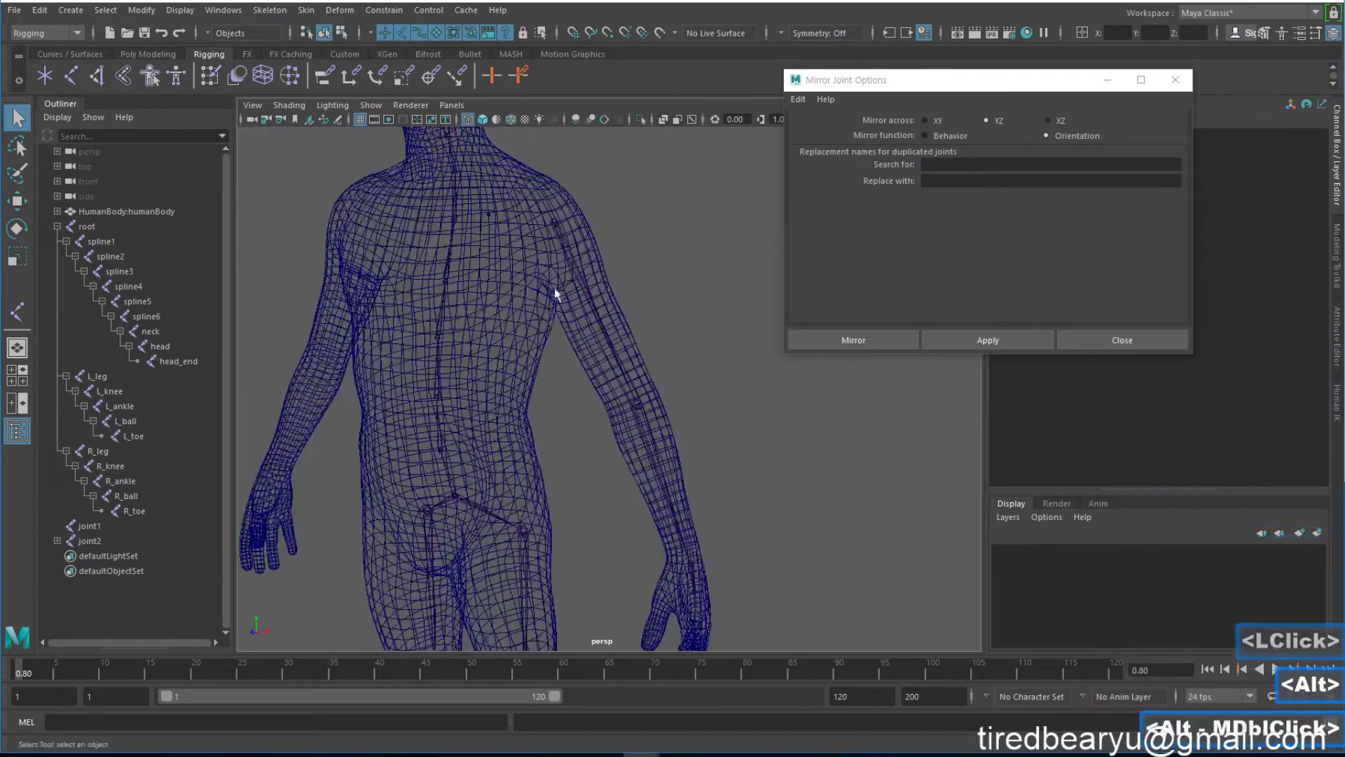
left_click(600, 365)
left_click_drag(600, 367, 609, 403, "alt")
left_click(570, 264)
left_click(616, 294)
key("w")
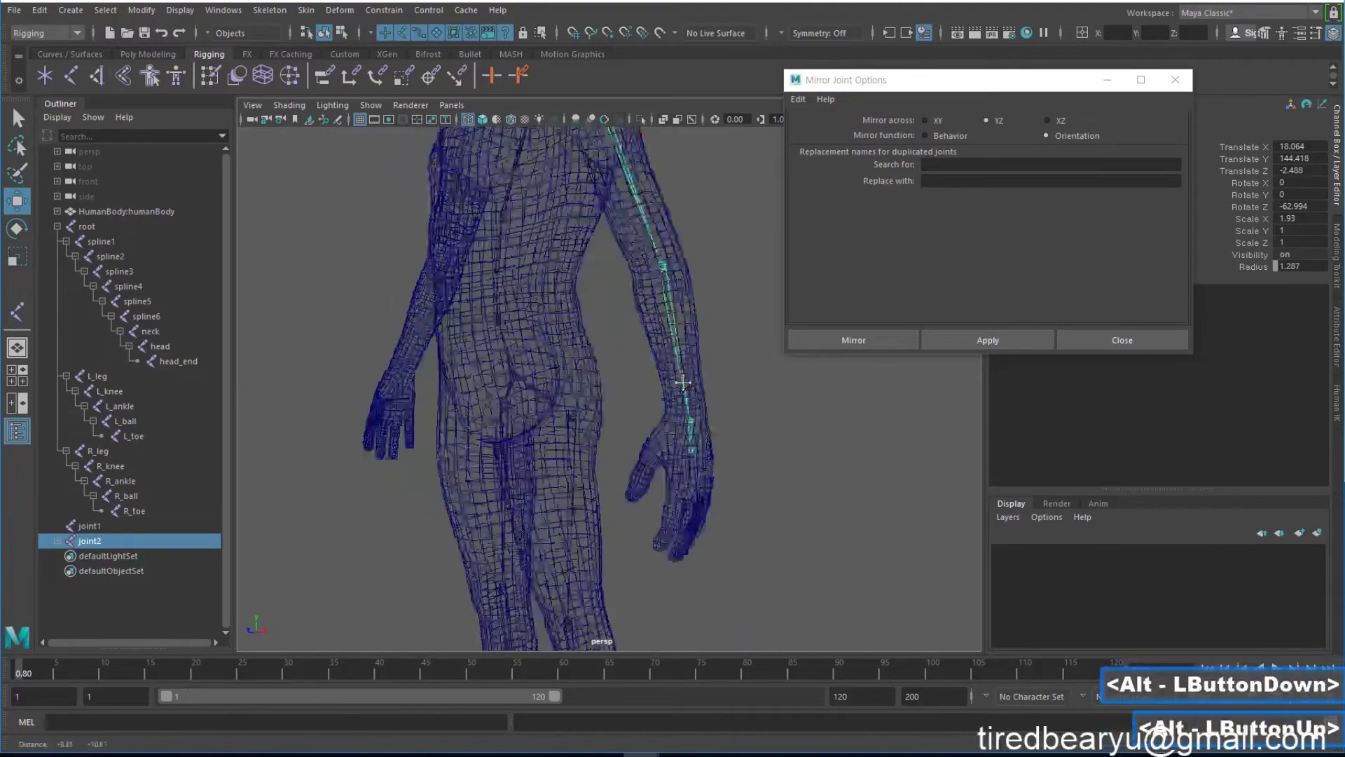
middle_click_drag(609, 403, 665, 420, "alt")
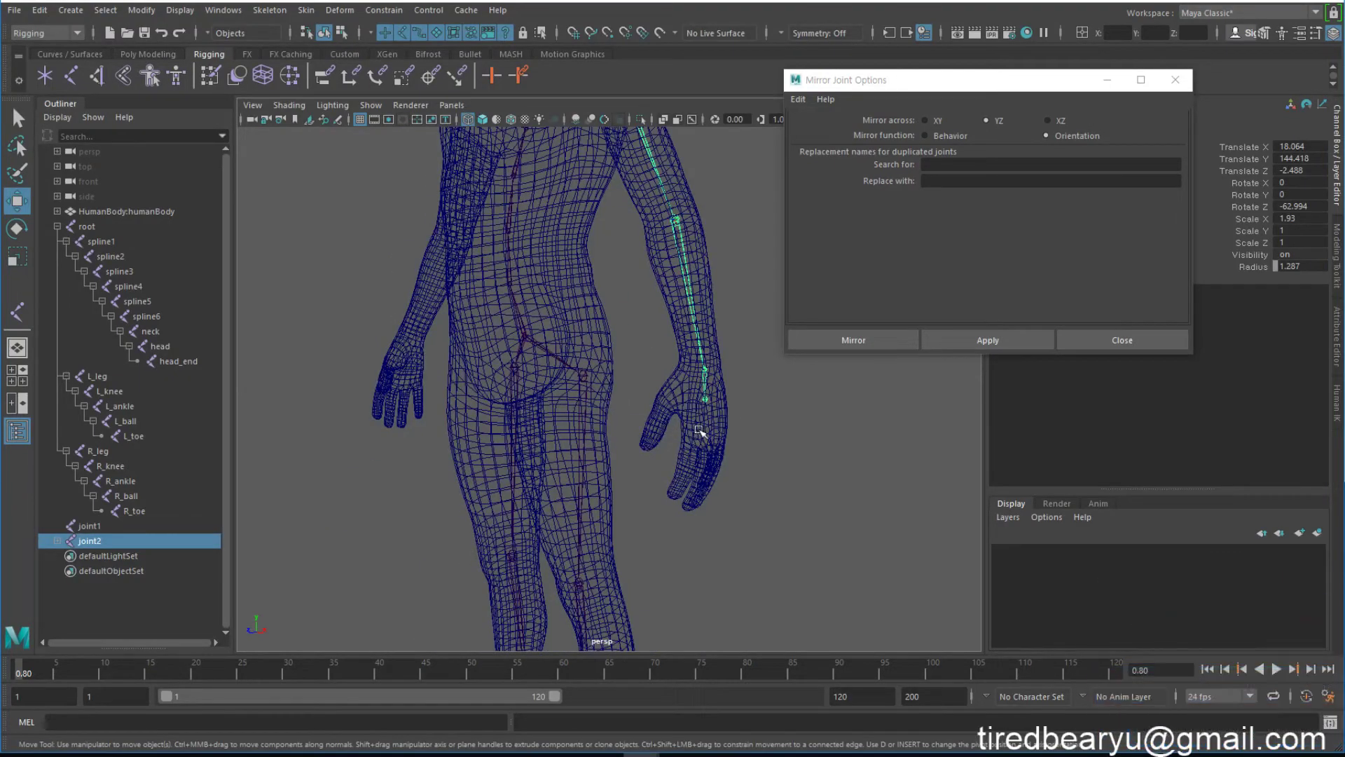
Draw a straight vertical chain of four joints with the Joint tool in the side view, starting at the left hand's index knuckle.
left_click_drag(694, 403, 616, 403, "alt")
key("space")
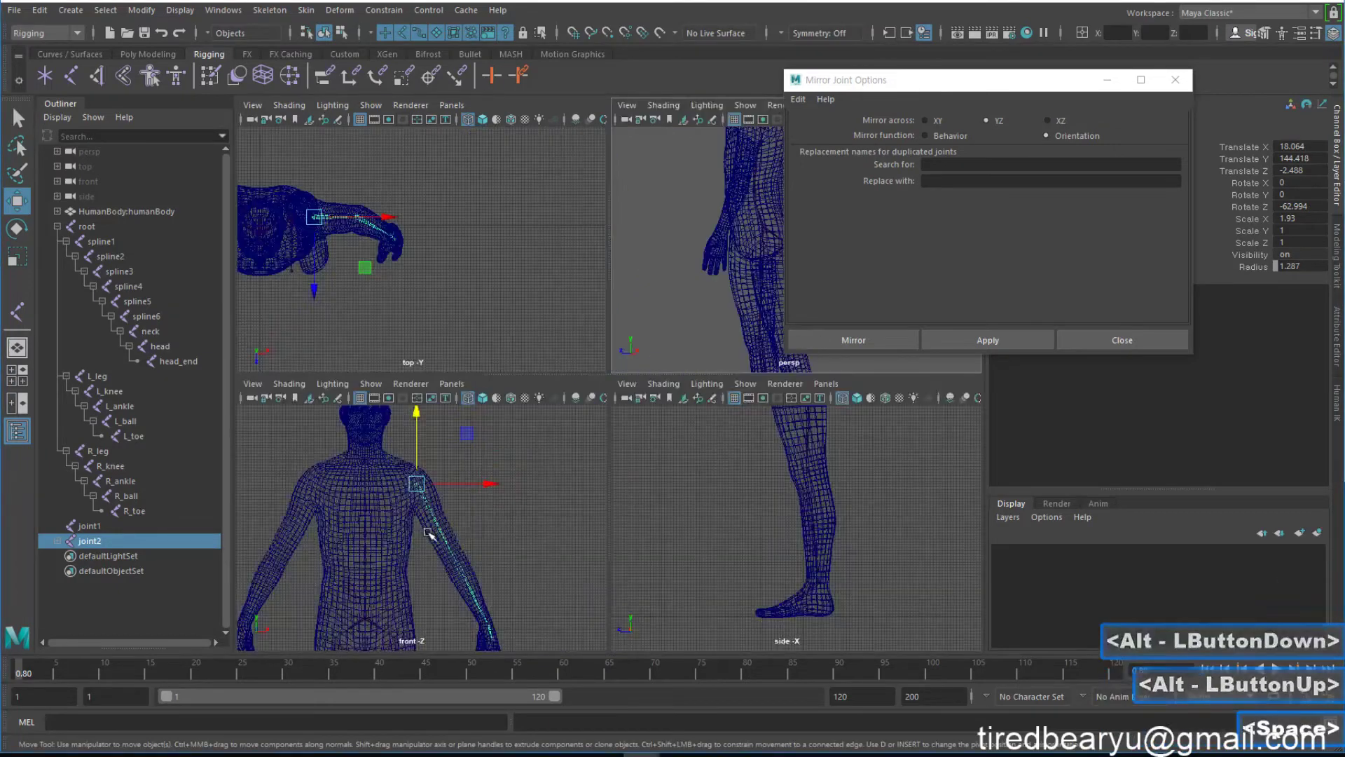
key("space")
key("space")
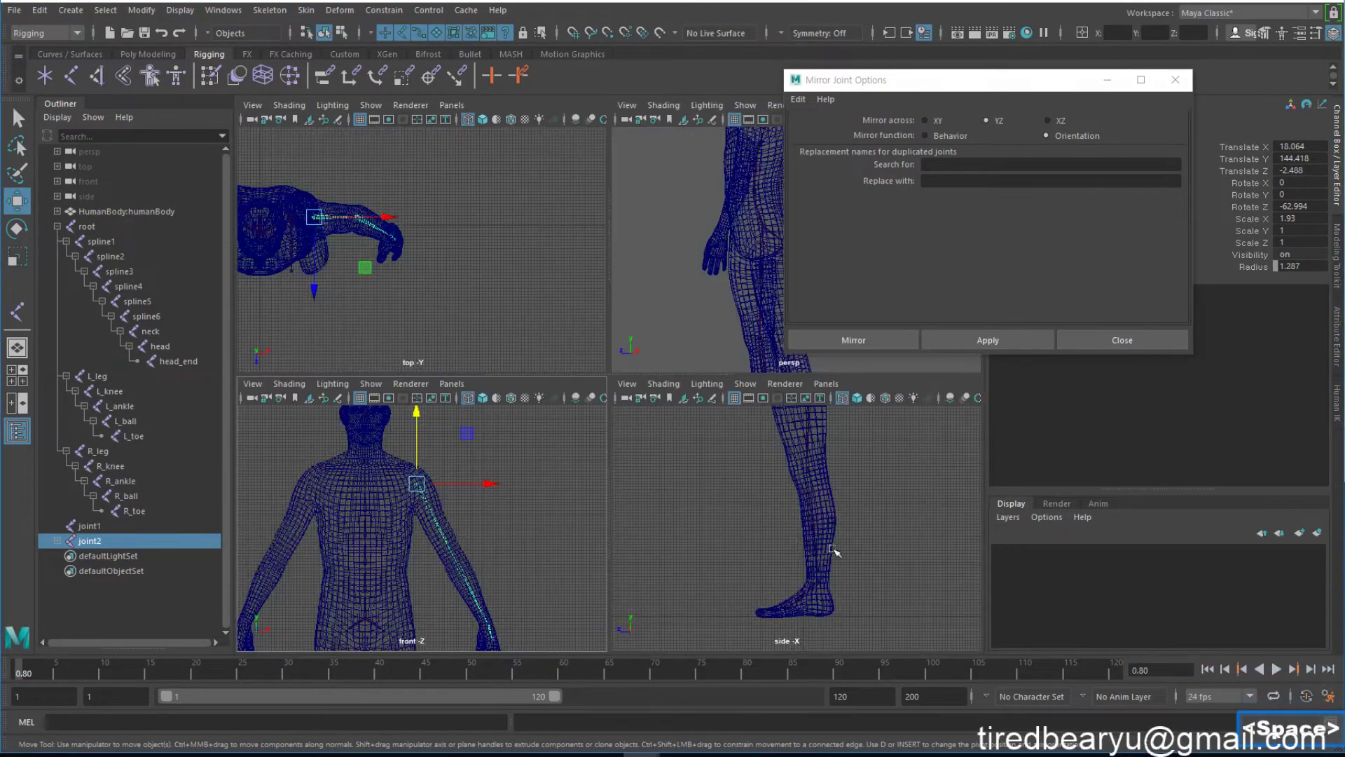
key("space")
middle_click_drag(671, 590, 586, 480, "alt")
scroll(622, 381, "up", 8, "alt")
left_click(586, 481)
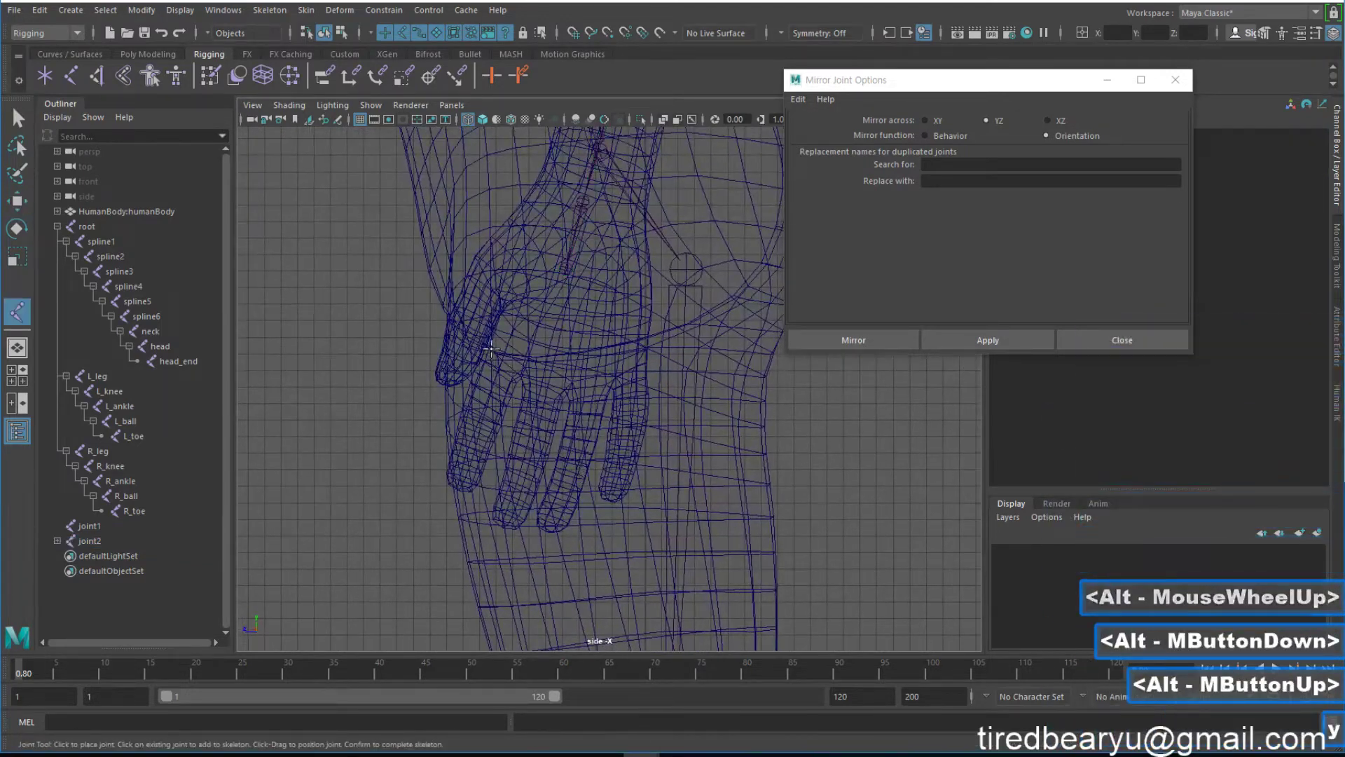
key("y")
middle_click_drag(508, 336, 509, 384, "alt")
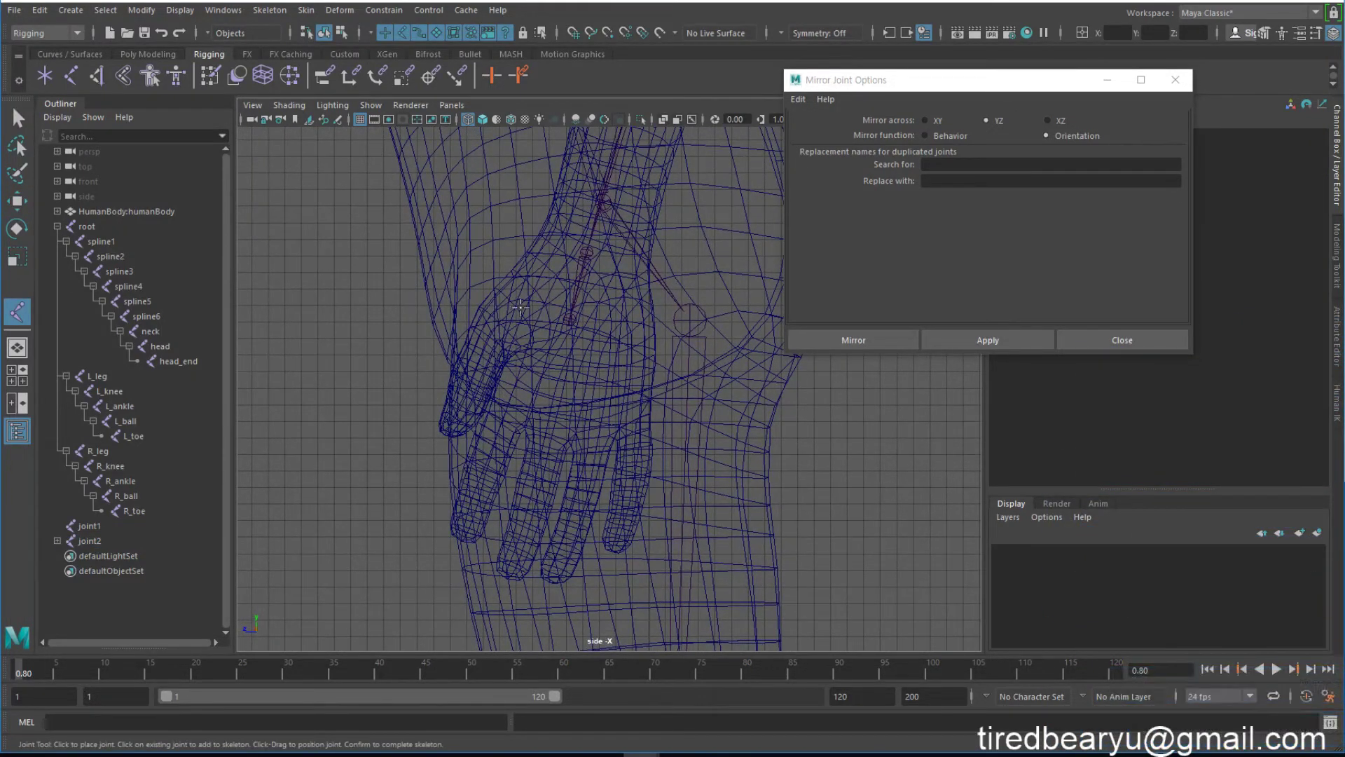
left_click(502, 418)
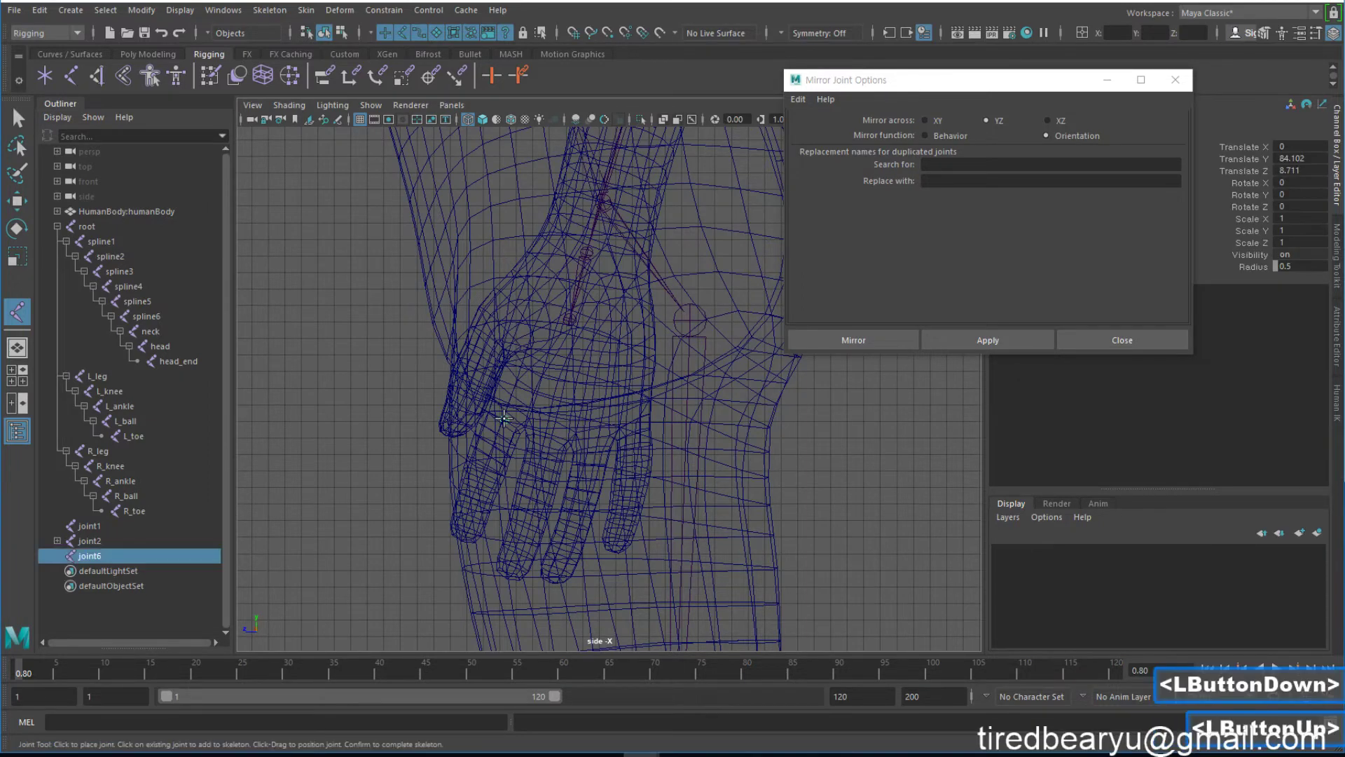
left_click(503, 468, "shift")
left_click(503, 503, "shift")
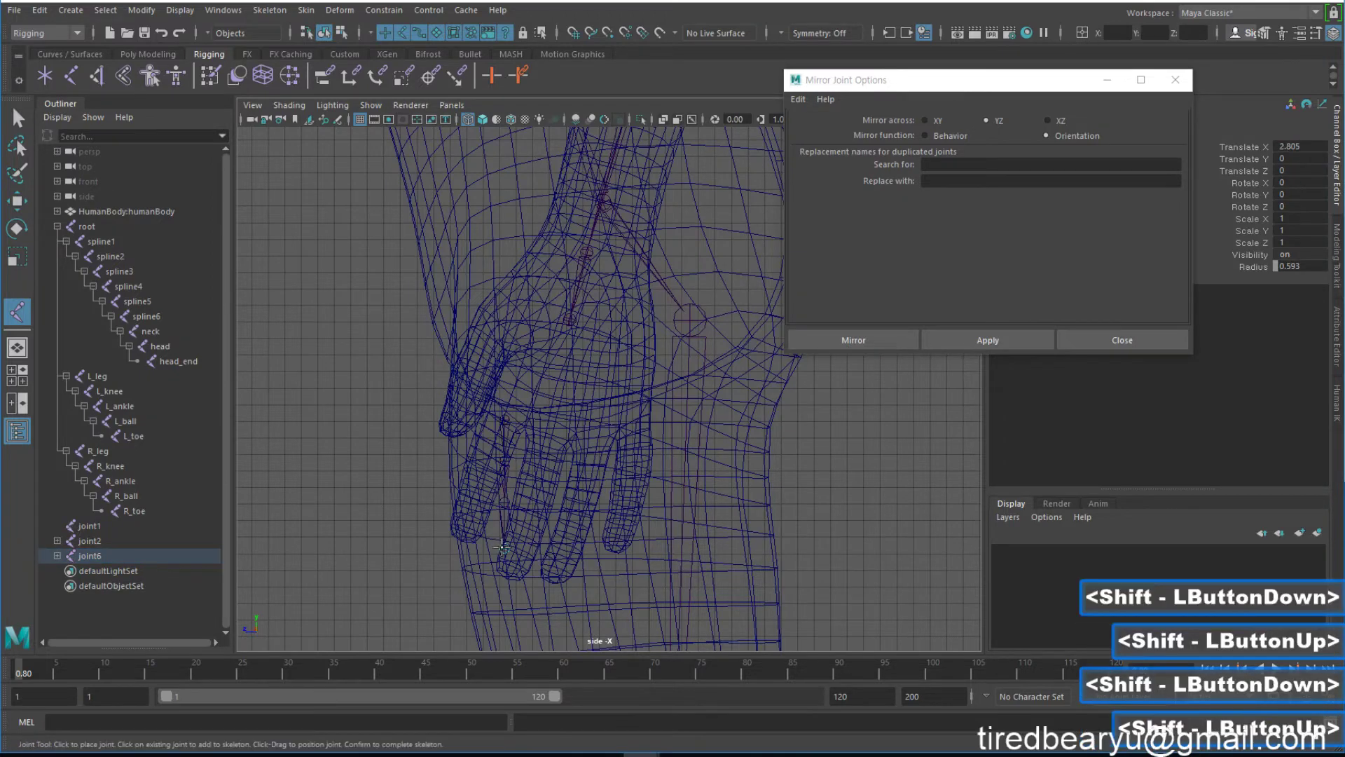
key("shift+Return")
key("Return")
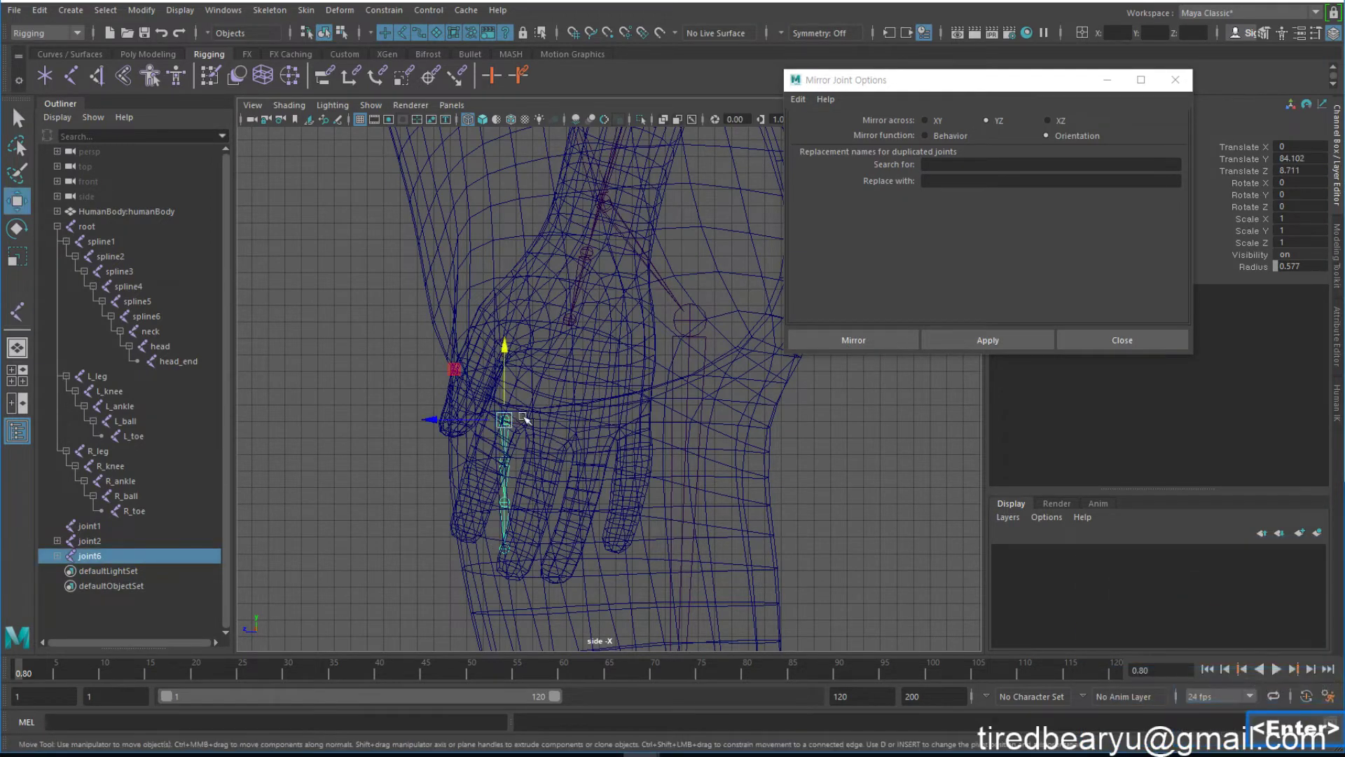
Rotate the finger chain to a Rotate Y of about -19.244 and nudge it to line up with the index finger in side view.
key("e")
left_click_drag(553, 378, 513, 421)
key("w")
Move the finger chain sideways in the perspective view into the left index finger, to a Translate X of about 45.971.
key("space")
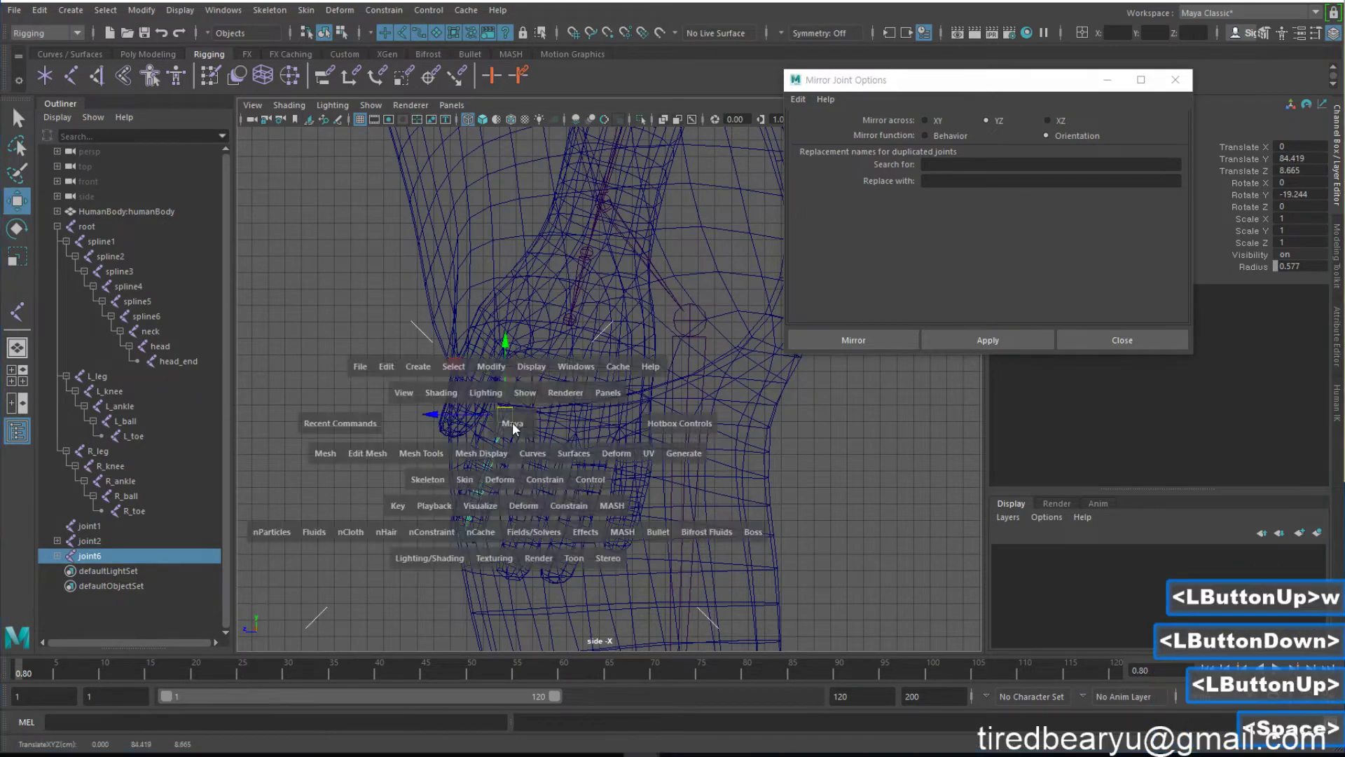
key("space")
left_click_drag(655, 337, 683, 382, "alt")
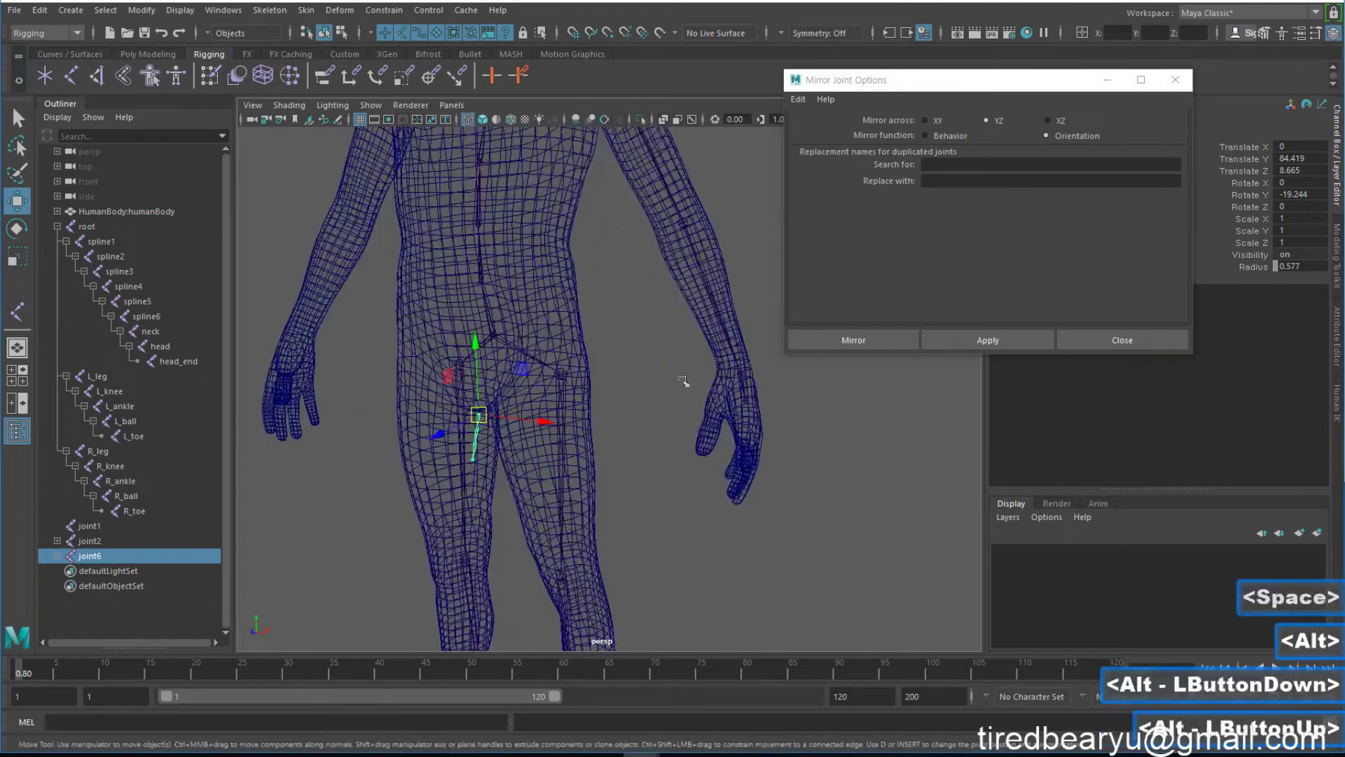
left_click_drag(561, 426, 751, 445)
left_click_drag(848, 457, 777, 463, "alt")
right_click_drag(776, 462, 764, 449, "alt")
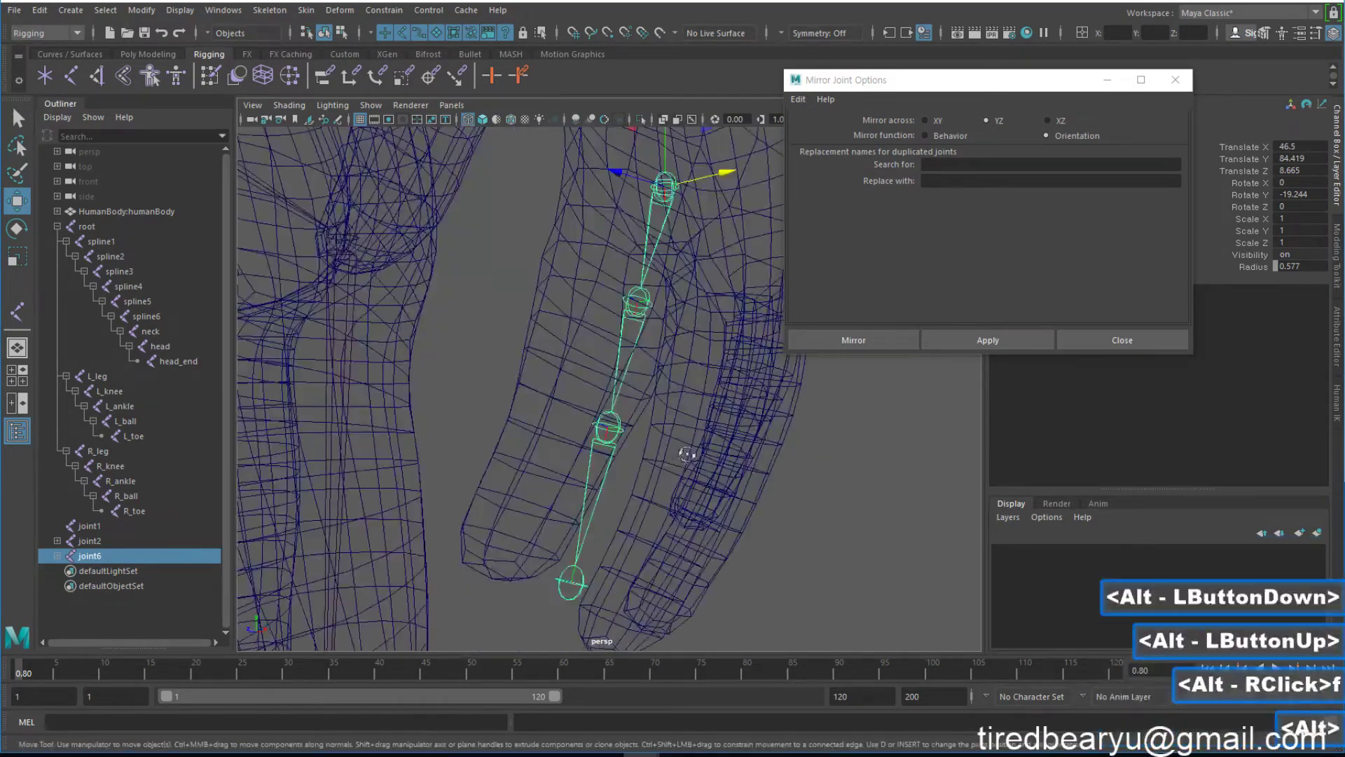
key("f")
left_click_drag(687, 439, 713, 359, "alt")
key("e")
left_click_drag(664, 286, 624, 312, "alt")
key("w")
key("q")
Rotate the index chain's inner joints to follow the finger's bend, with the third joint at a Rotate Z of about -8.871.
left_click(601, 366)
left_click_drag(601, 366, 638, 363, "alt")
key("e")
key("w")
left_click_drag(514, 452, 595, 475)
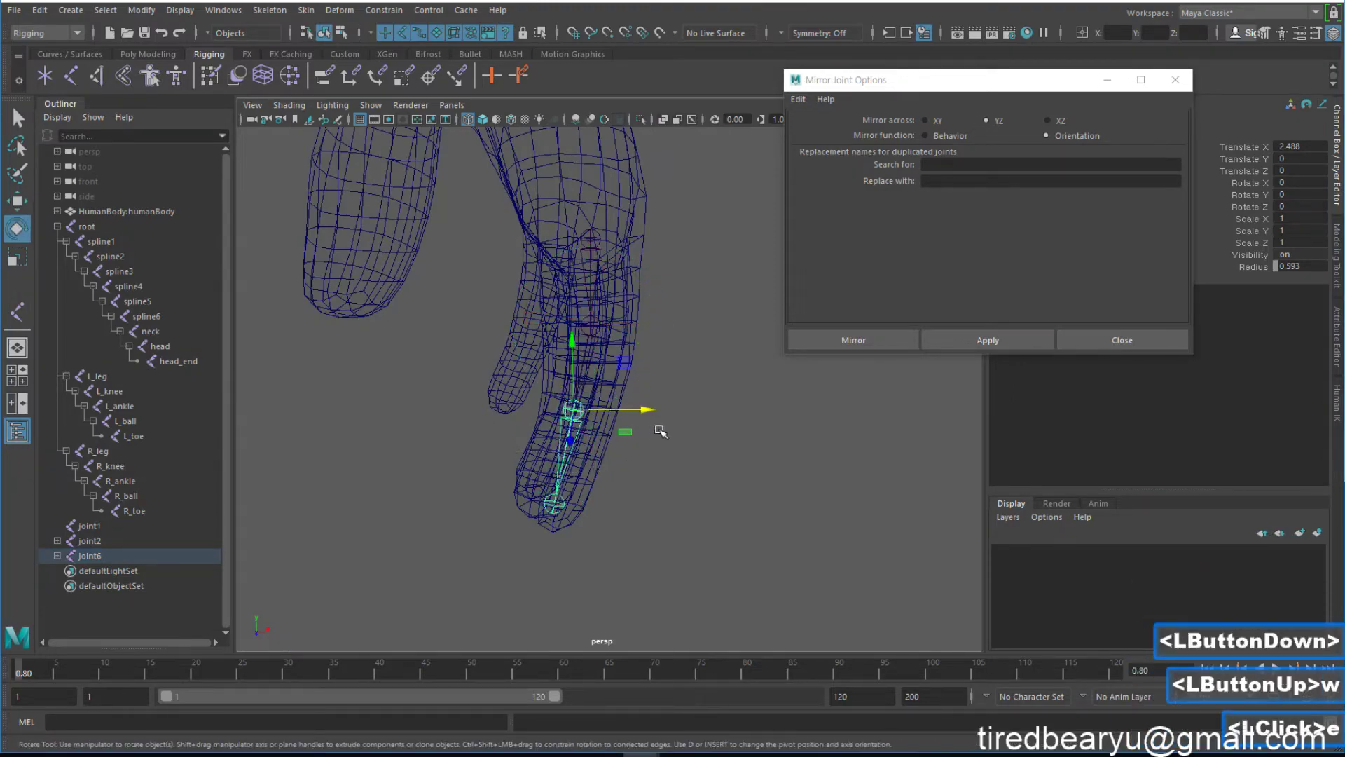
left_click_drag(664, 426, 562, 421, "alt")
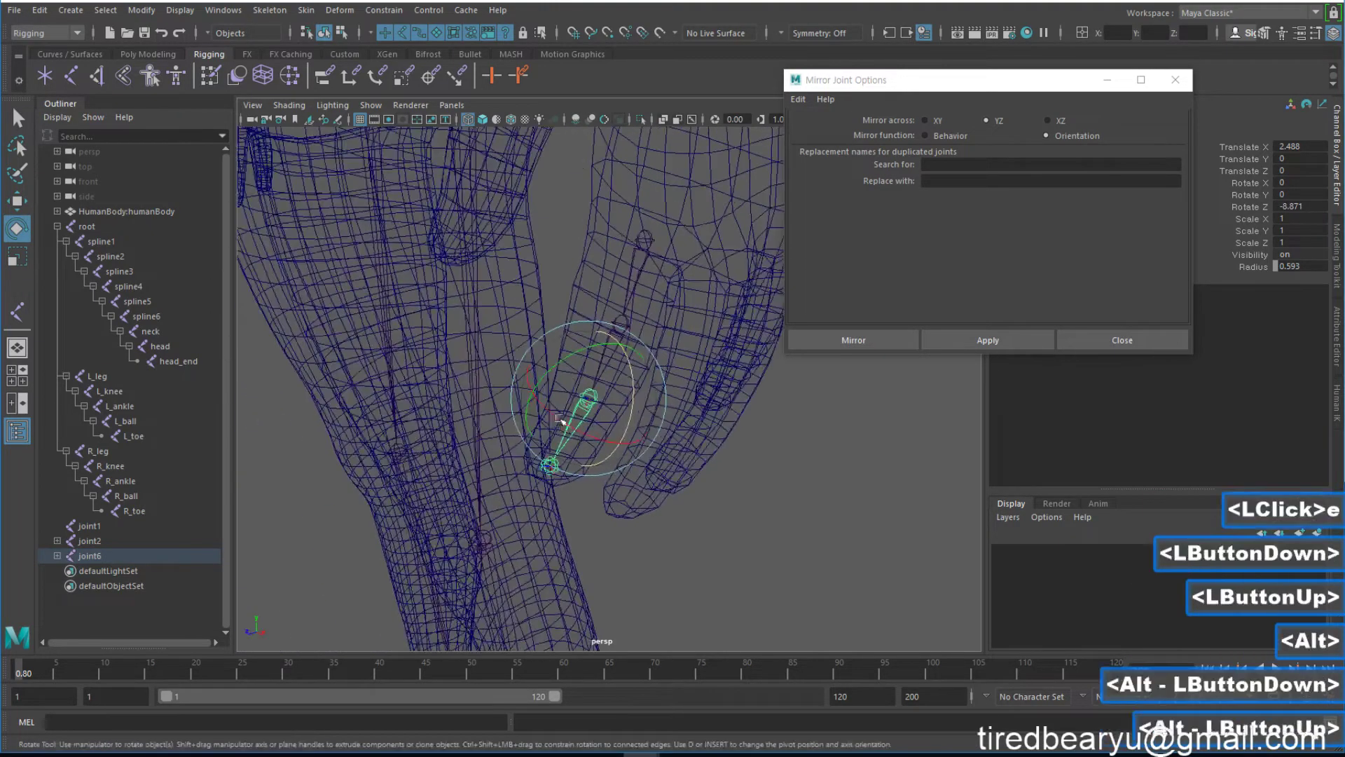
Duplicate the index finger chain from its root joint and move the copy into the middle finger, to a Translate Z of about 5.71.
key("q")
left_click(645, 238)
middle_click_drag(670, 294, 658, 335, "alt")
left_click_drag(659, 335, 598, 329, "alt")
key("ctrl+d")
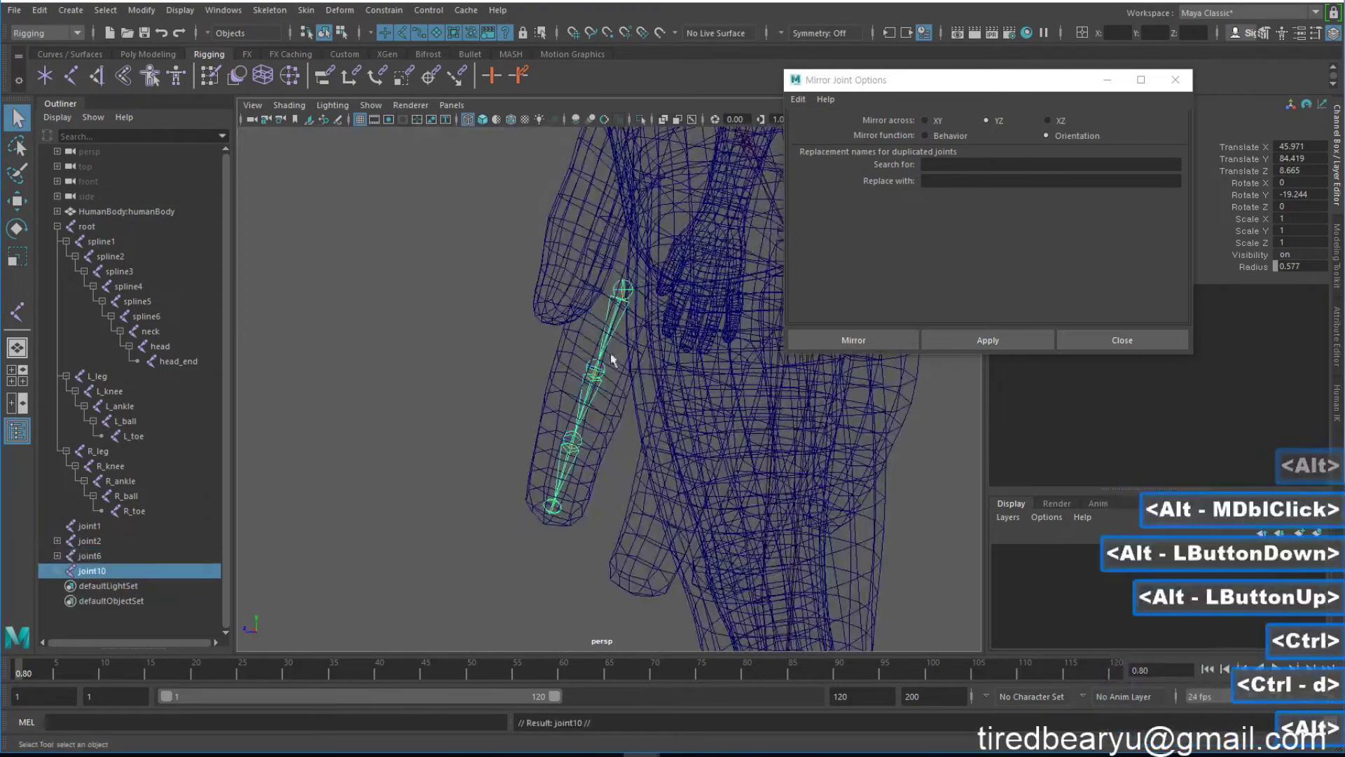
right_click_drag(599, 335, 644, 359, "alt")
key("w")
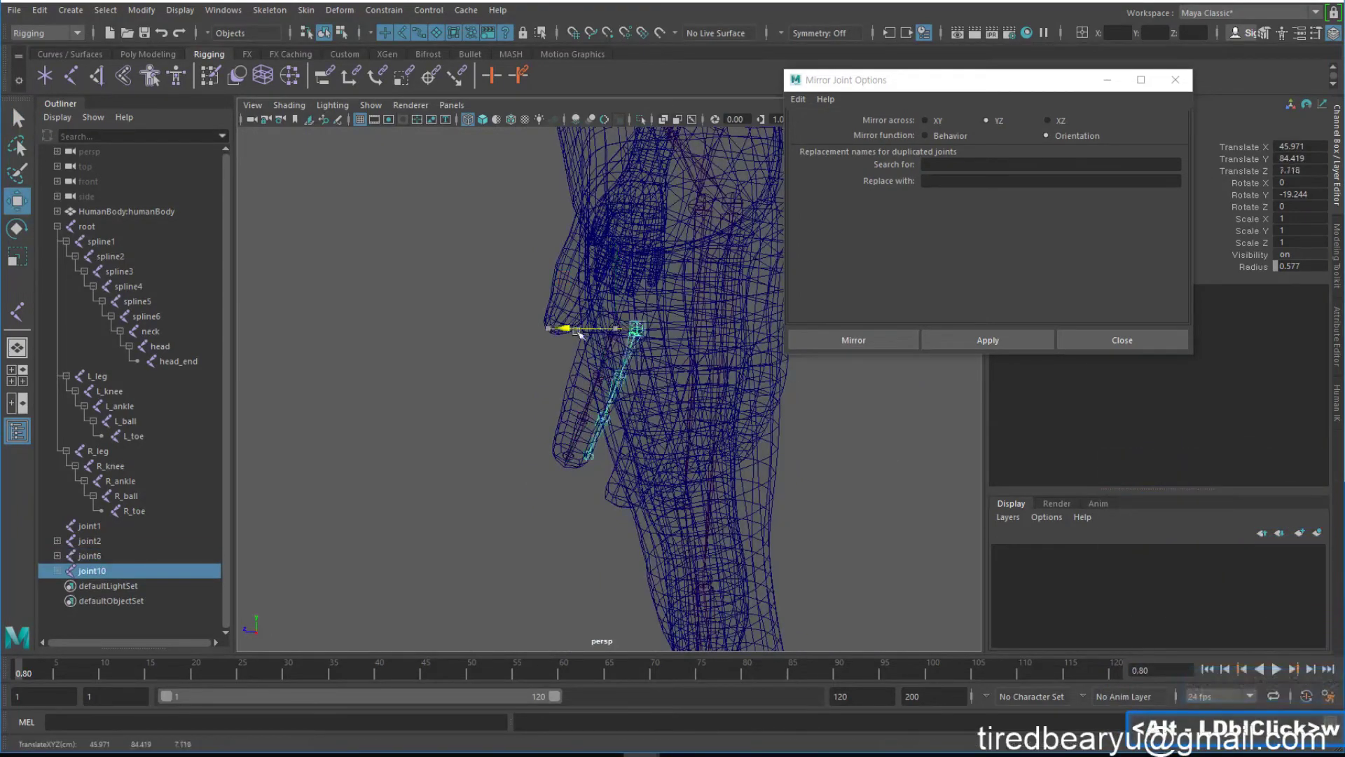
left_click_drag(614, 339, 614, 339)
right_click_drag(704, 360, 691, 357, "alt")
middle_click_drag(691, 357, 595, 306, "alt")
left_click_drag(596, 306, 683, 302, "alt")
Rotate the middle finger chain to a Rotate Y of about -15.841 and adjust its height inside the finger.
key("e")
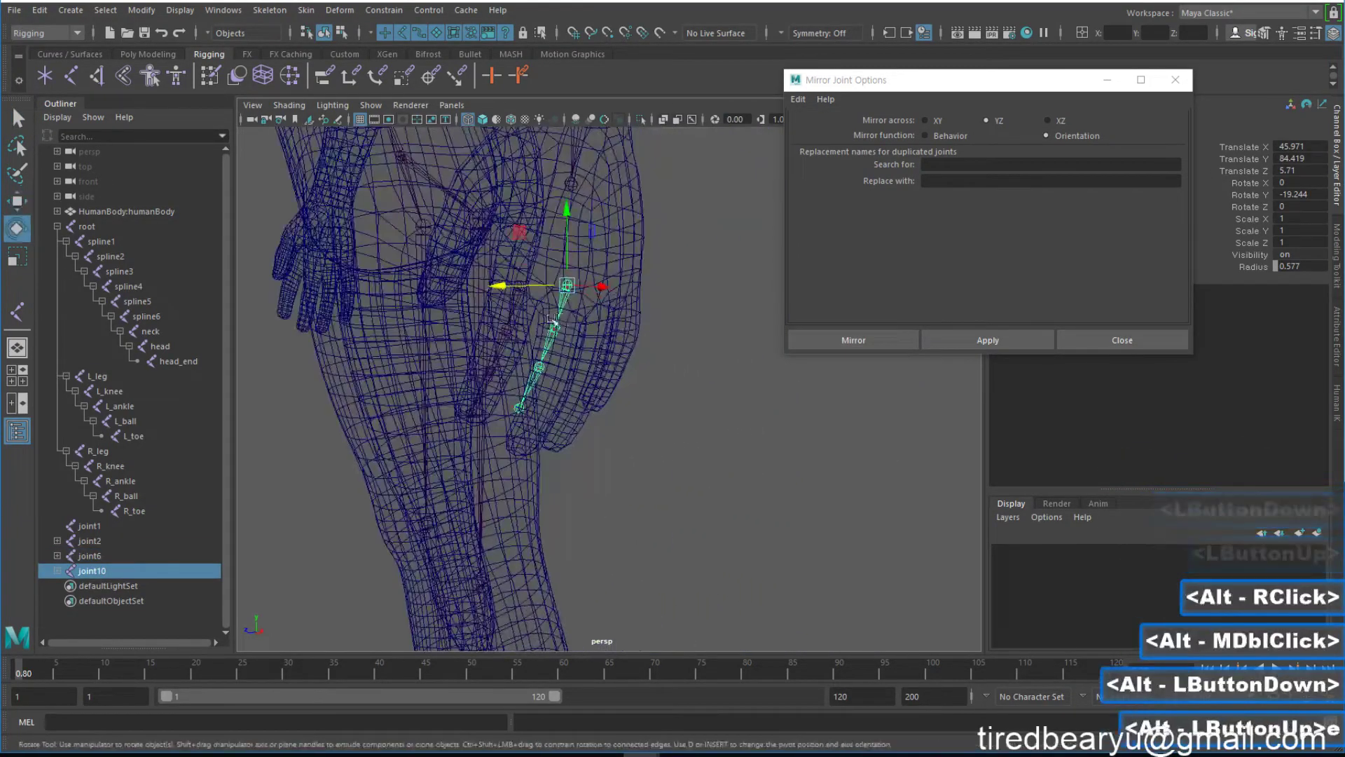
left_click_drag(522, 329, 528, 325)
key("w")
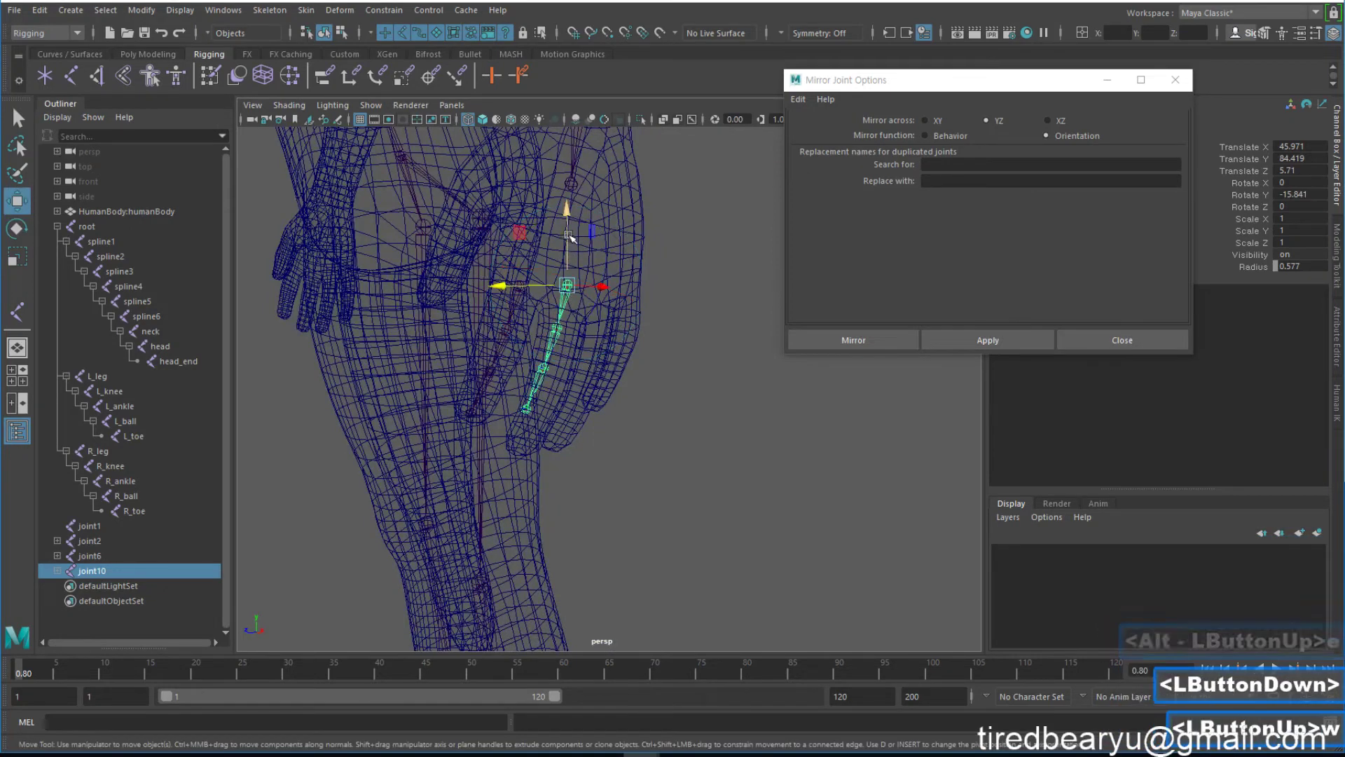
left_click_drag(569, 238, 560, 312)
Duplicate the middle finger chain and place the copy inside the ring finger.
key("ctrl+d")
left_click_drag(630, 327, 569, 307, "alt")
left_click_drag(582, 308, 619, 305, "alt")
Duplicate the ring finger chain and fit the copy into the little finger, at a Rotate Y of about -4.348 and Translate X of about 43.863.
key("ctrl+d")
left_click_drag(631, 312, 573, 333, "alt")
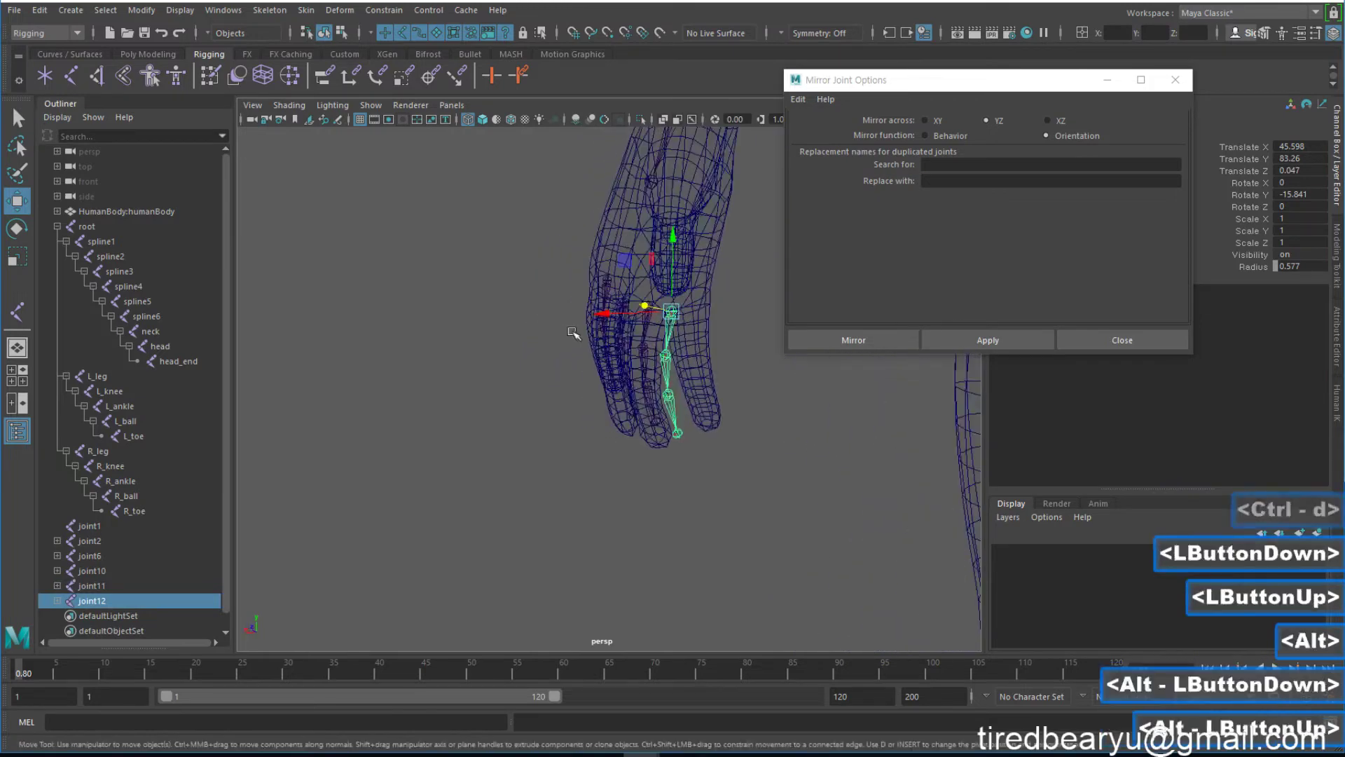
key("e")
key("w")
left_click_drag(710, 302, 601, 300)
mouse_move(601, 301)
left_mouse_down("alt")
mouse_move(633, 300)
mouse_move(587, 315)
mouse_move(603, 338)
mouse_move(539, 331)
mouse_move(591, 309)
left_mouse_up("alt")
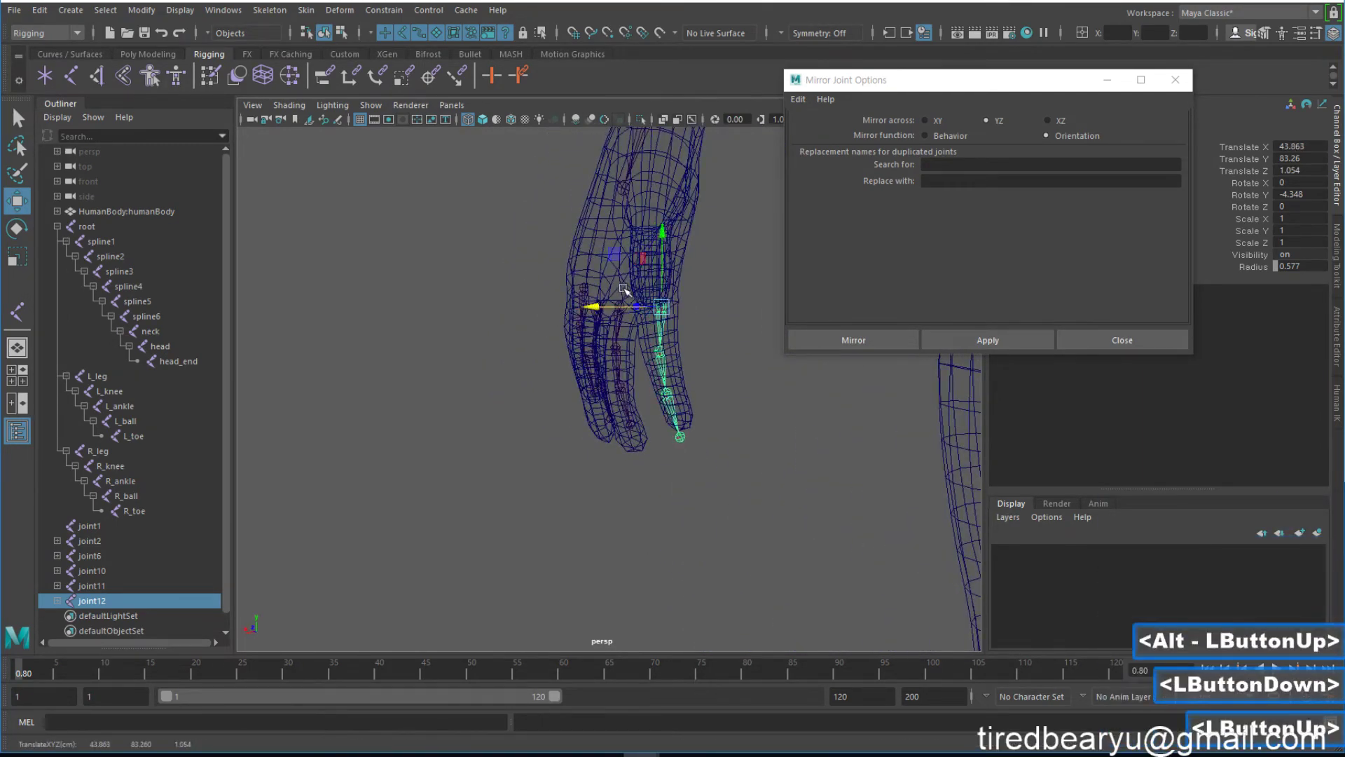
Raise the little finger chain to a Translate Y of about 83.827 and fine-tune its tilt and sideways position.
left_click_drag(661, 241, 661, 237)
key("e")
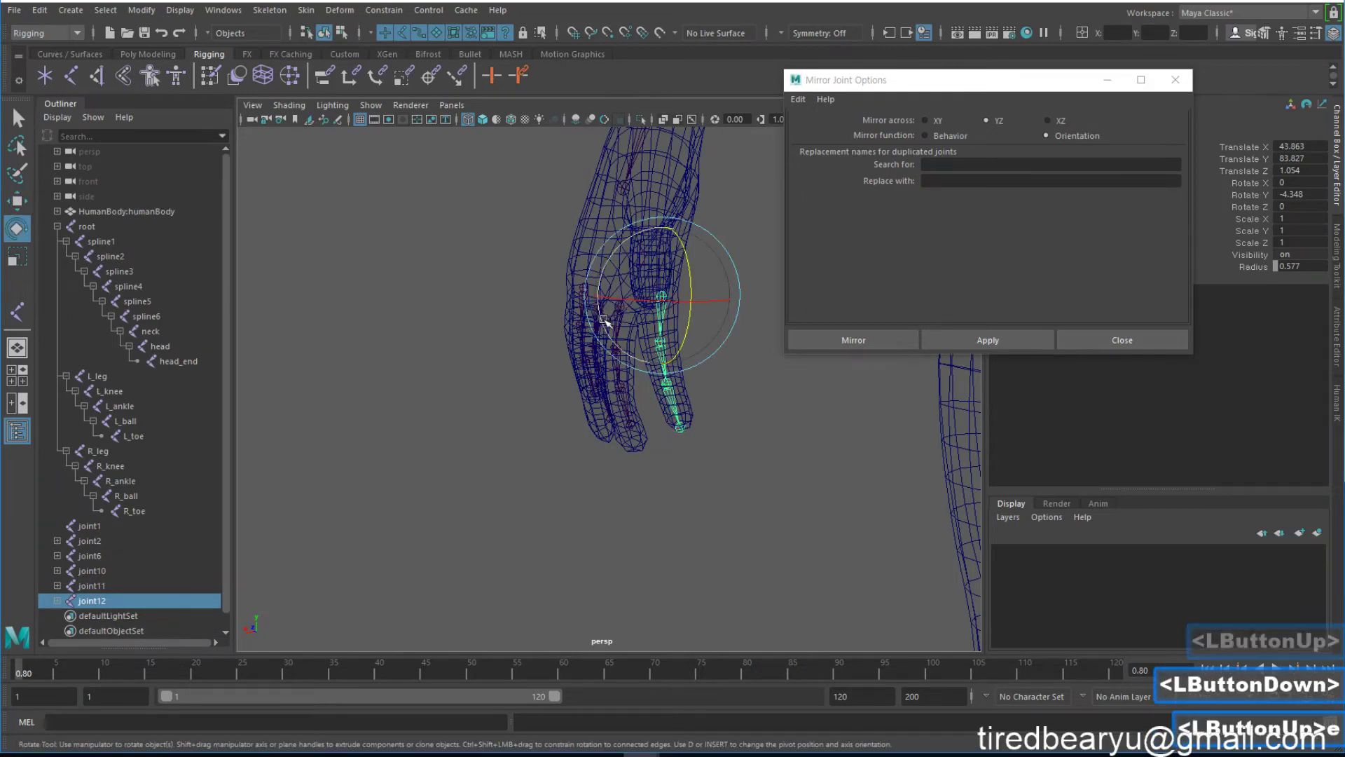
key("w")
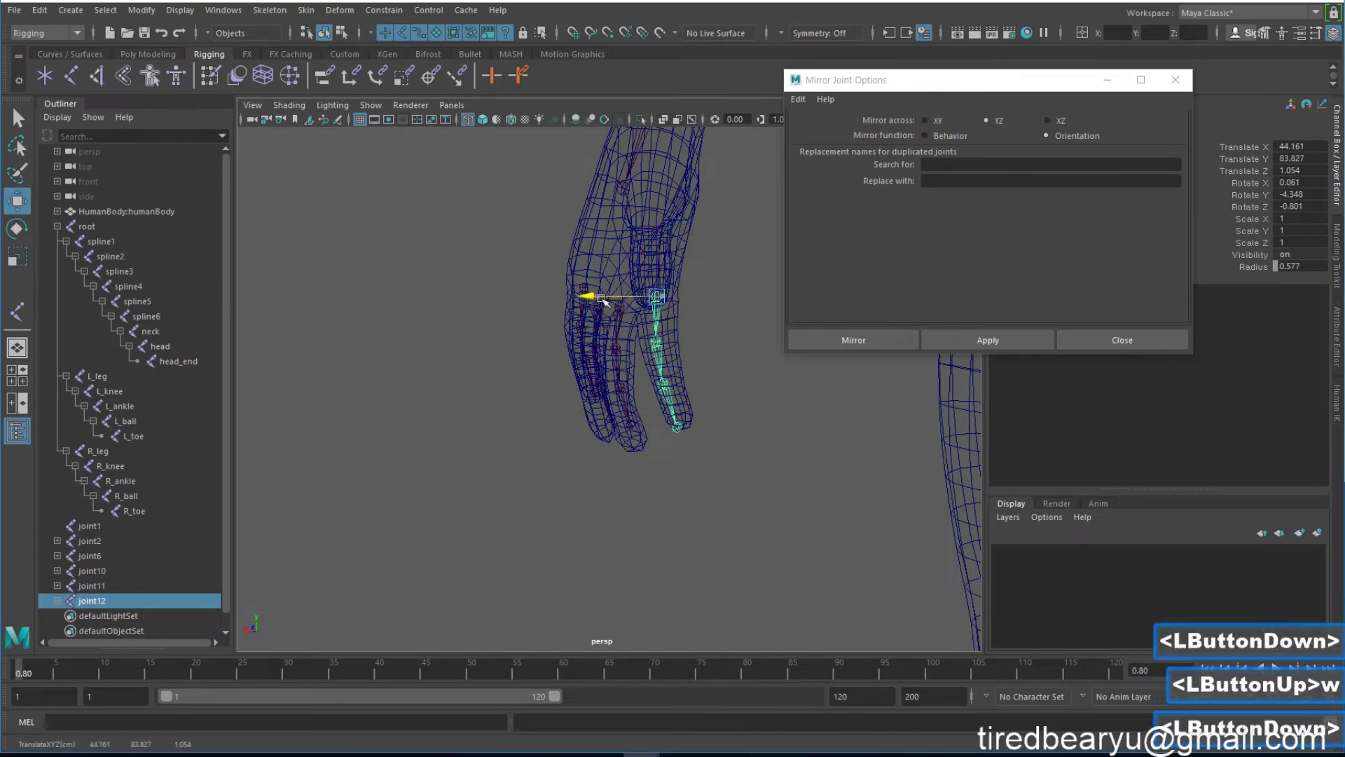
left_click_drag(604, 301, 606, 301)
left_click_drag(606, 301, 709, 354, "alt")
key("e")
Duplicate the little finger chain and move the copy near the thumb base, to about 44.204, 91.494, 8.982.
right_click_drag(709, 355, 683, 347, "alt")
middle_click_drag(656, 337, 687, 393, "alt")
left_click_drag(688, 393, 617, 382, "alt")
key("ctrl+d")
key("w")
key("e")
key("w")
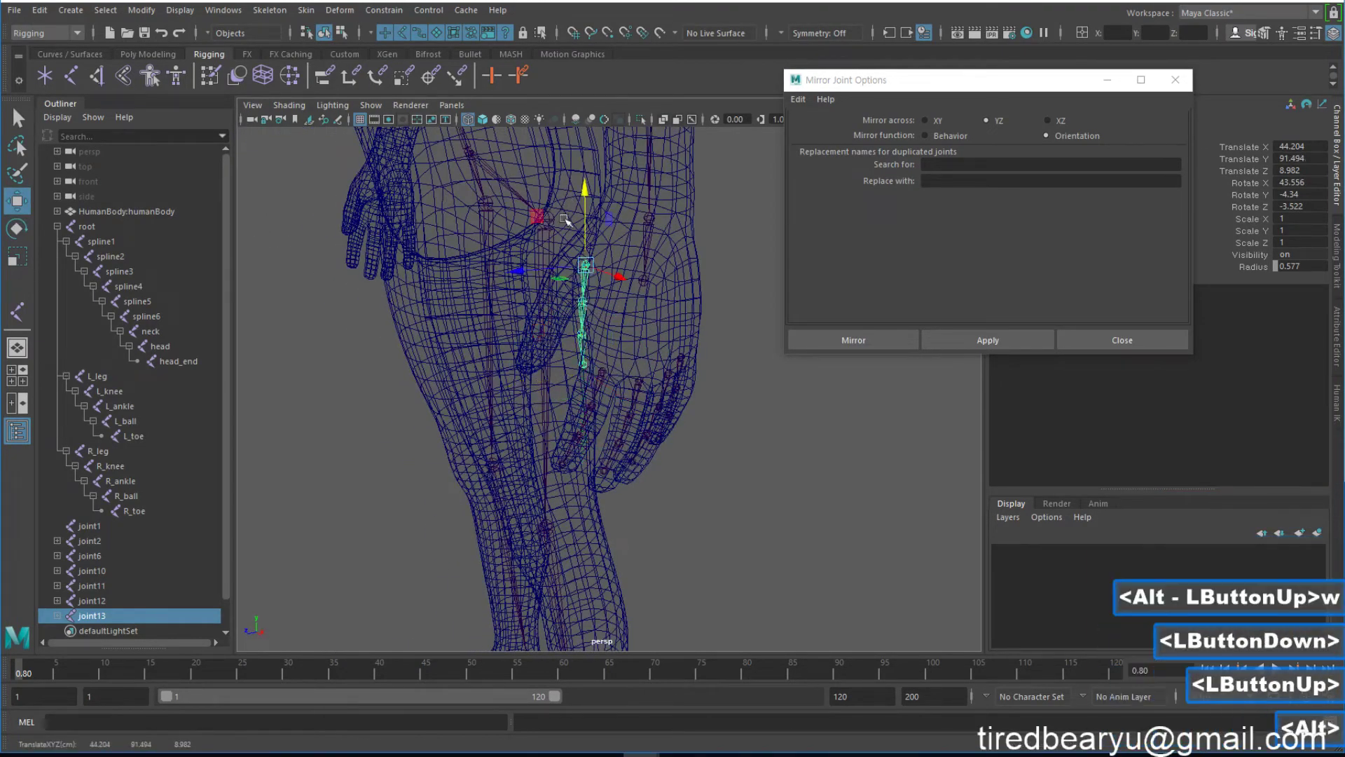
Rotate and move the copied chain to lie inside the thumb, at rotations of about 95.453, -42.944, -8.137 and Translate X of about 41.293.
left_click_drag(565, 220, 584, 332, "alt")
key("e")
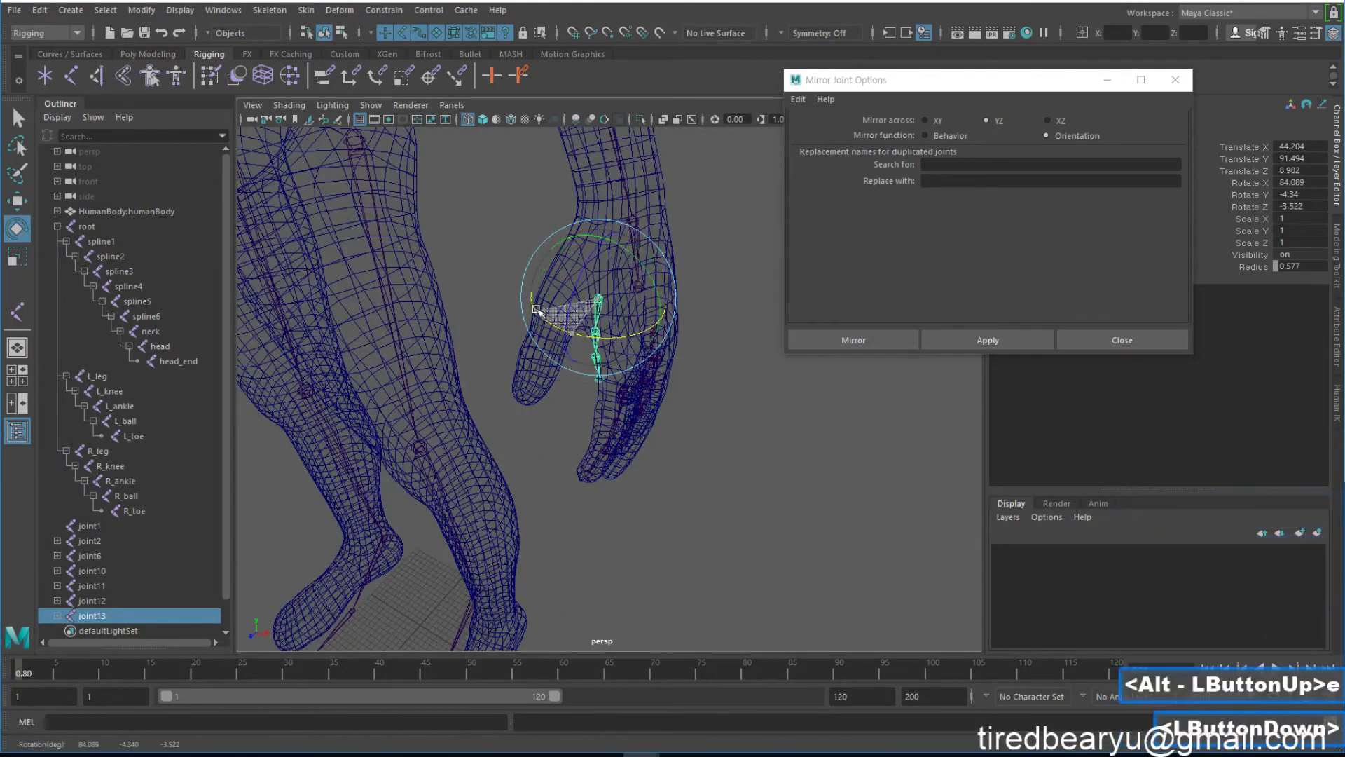
left_click_drag(596, 251, 598, 253)
left_click_drag(598, 253, 547, 311, "alt")
key("w")
key("e")
mouse_move(547, 311)
left_mouse_down("alt")
mouse_move(646, 348)
mouse_move(610, 322)
mouse_move(652, 351)
mouse_move(550, 337)
left_mouse_up("alt")
key("q")
left_click(549, 337, "alt")
right_click_drag(549, 337, 561, 301, "alt")
middle_click_drag(561, 301, 589, 233, "alt")
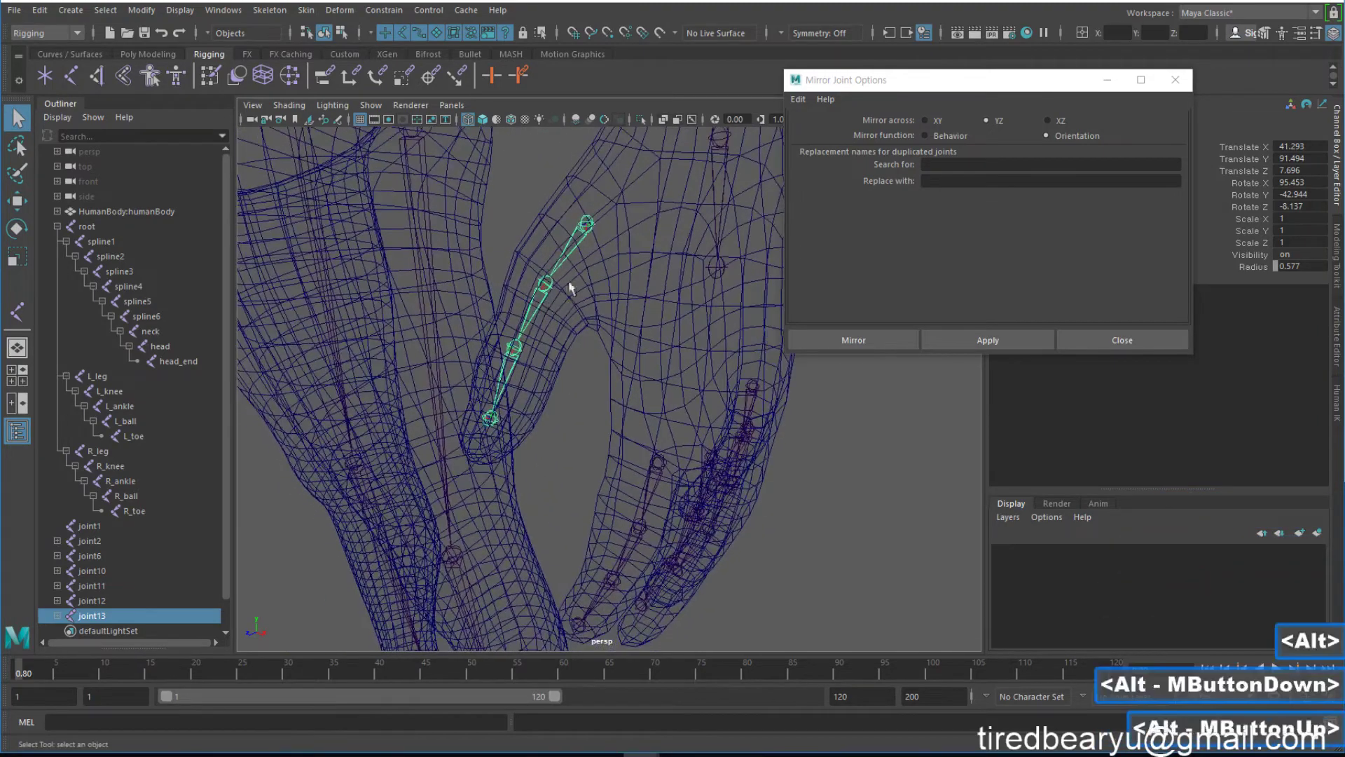
Select the thumb's second and root joints in turn and try a different rotation on the root joint.
key("e")
key("q")
key("w")
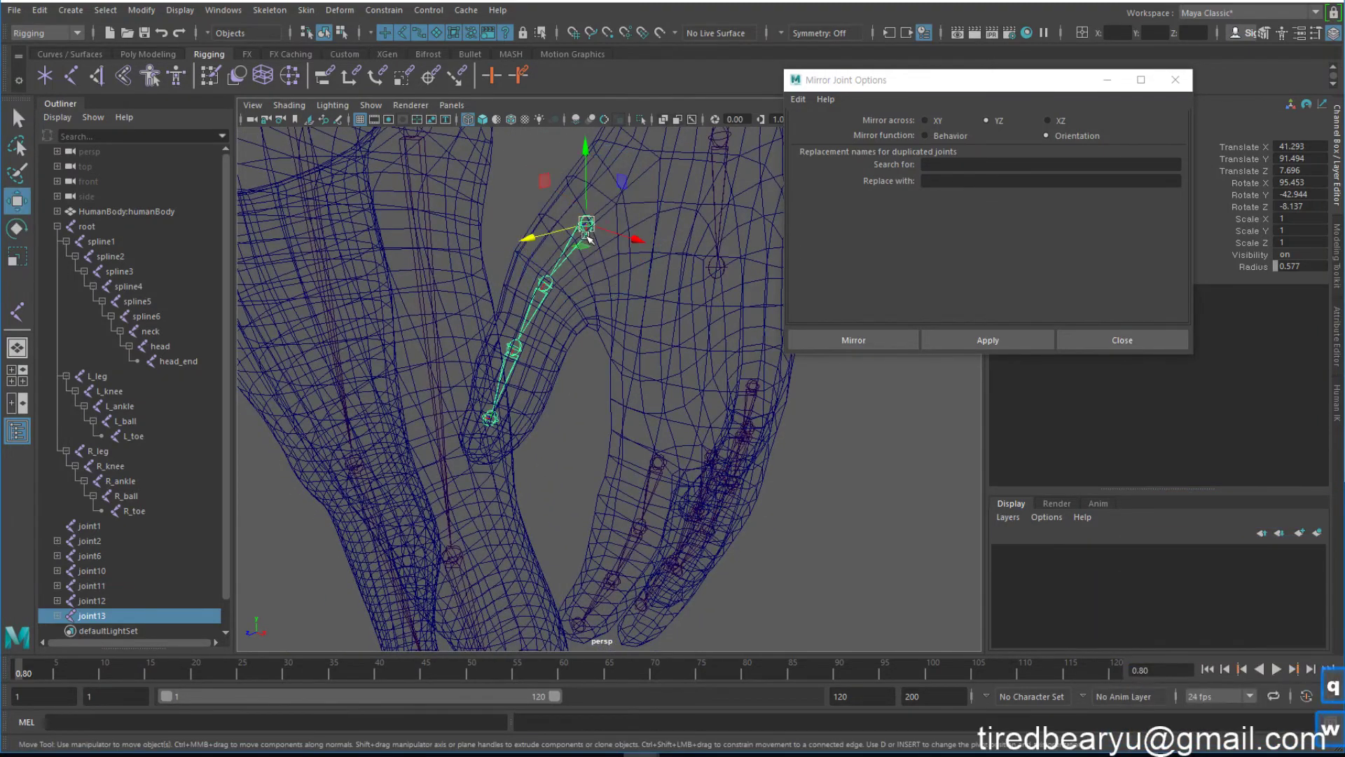
left_click(543, 321)
key("e")
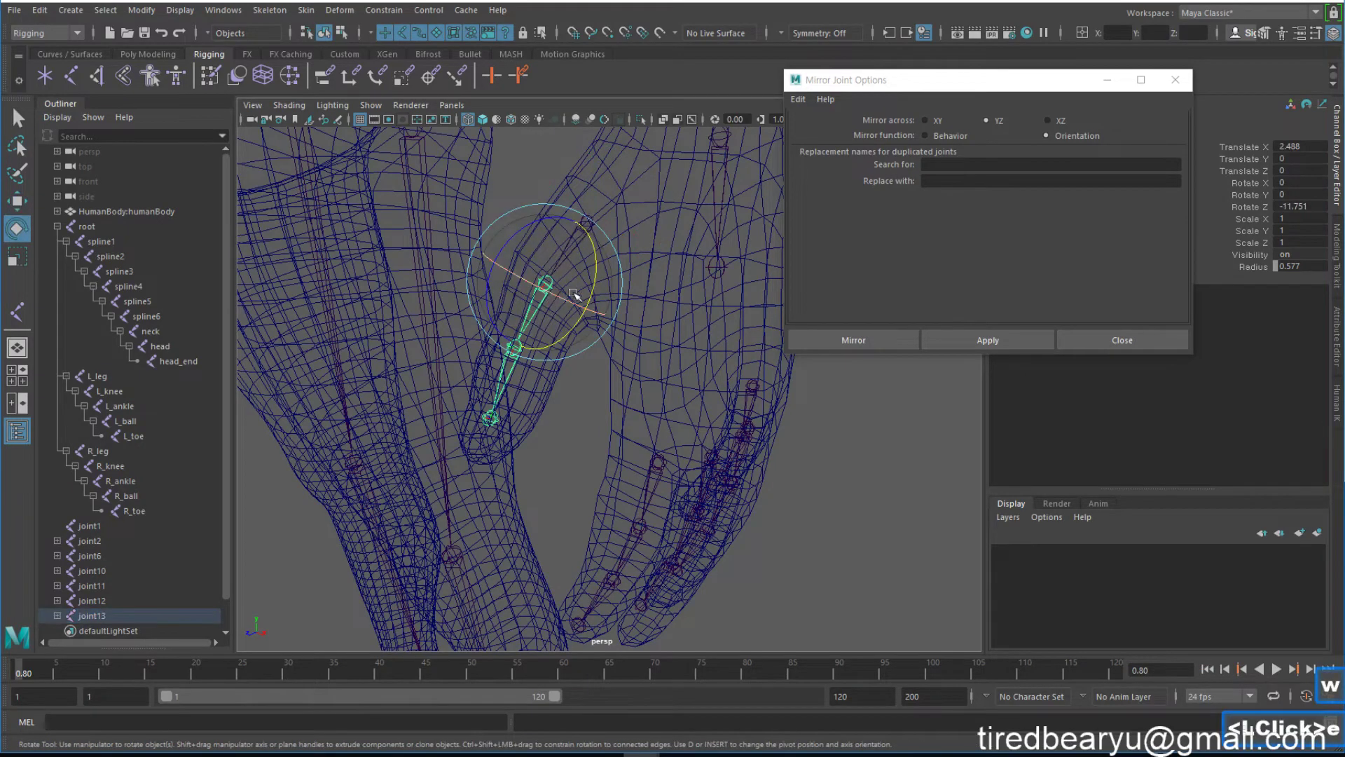
key("q")
left_click(595, 231)
key("e")
left_click_drag(534, 214, 537, 257)
key("z")
Try rotating the thumb's first three joints together.
double_click(514, 348, "shift")
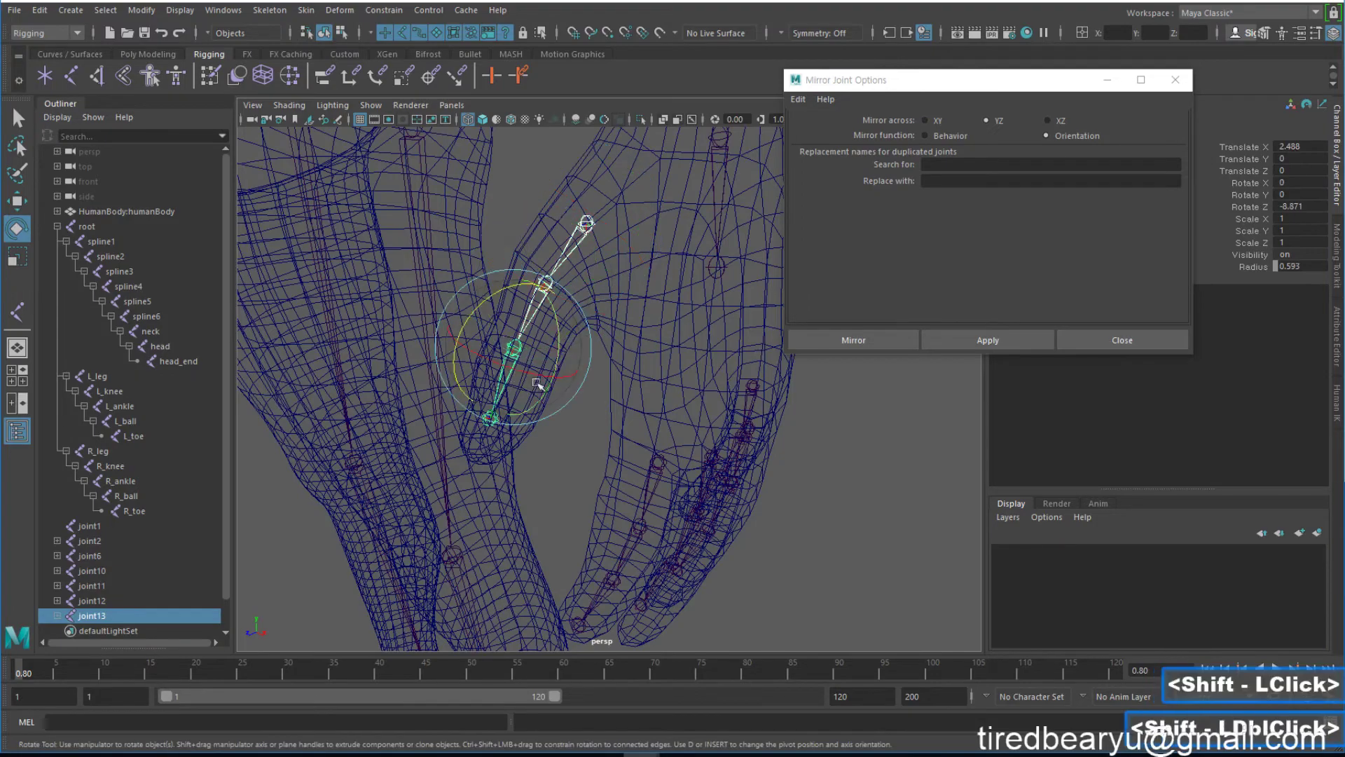
left_click_drag(495, 296, 637, 360)
key("z")
Select the left arm's wrist, shoulder and elbow joints in turn and examine their rotation and scale values.
right_click(606, 361, "alt")
key("q")
right_click(666, 355, "alt")
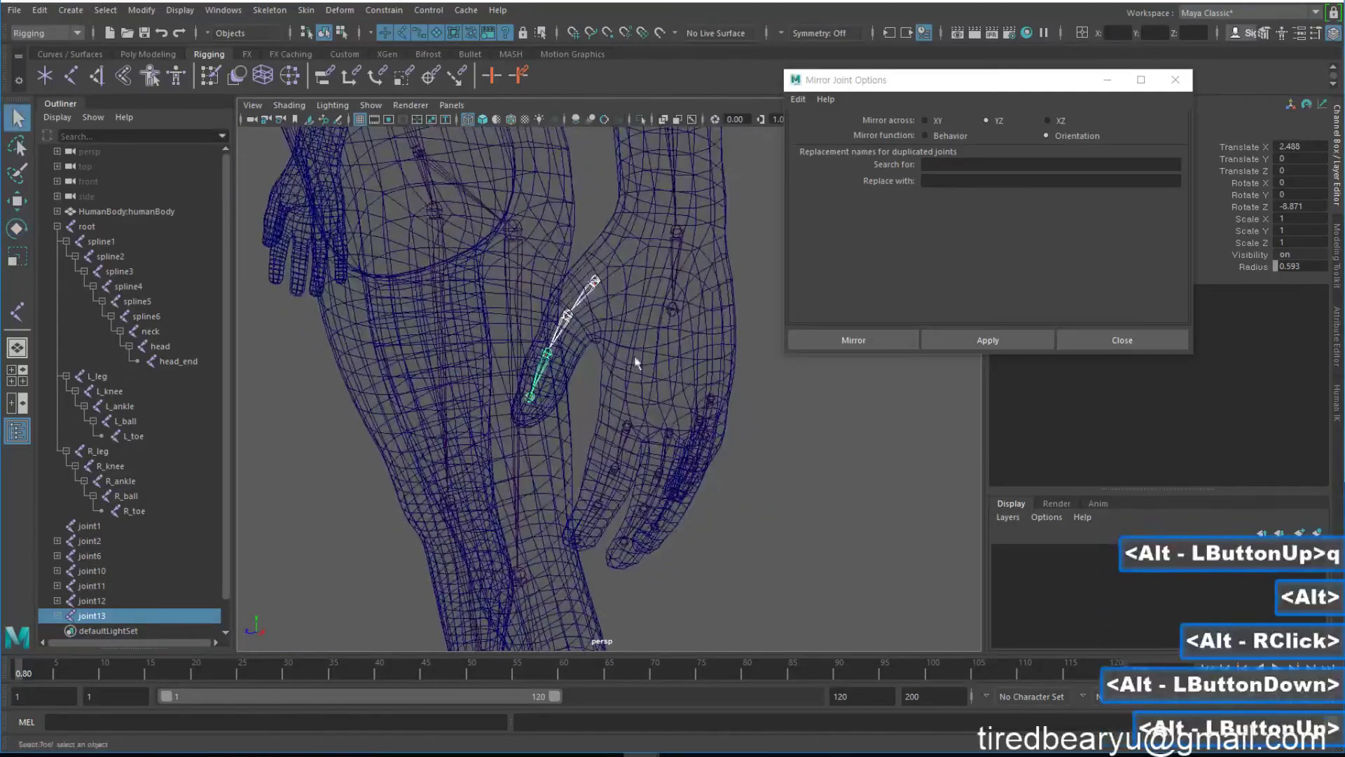
right_click_drag(637, 360, 674, 342, "alt")
middle_click_drag(675, 341, 646, 337, "alt")
double_click(659, 329)
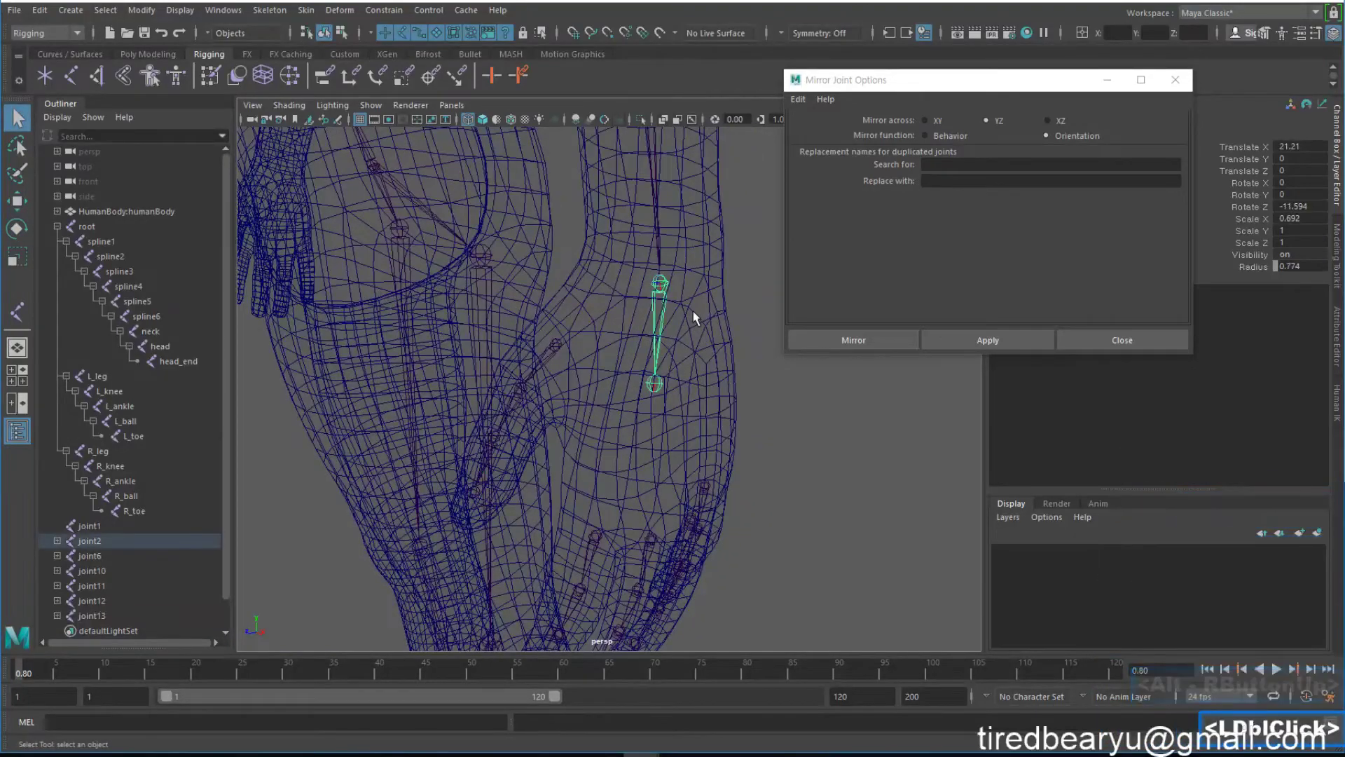
middle_click_drag(707, 287, 685, 486, "alt")
right_click_drag(685, 487, 565, 400, "alt")
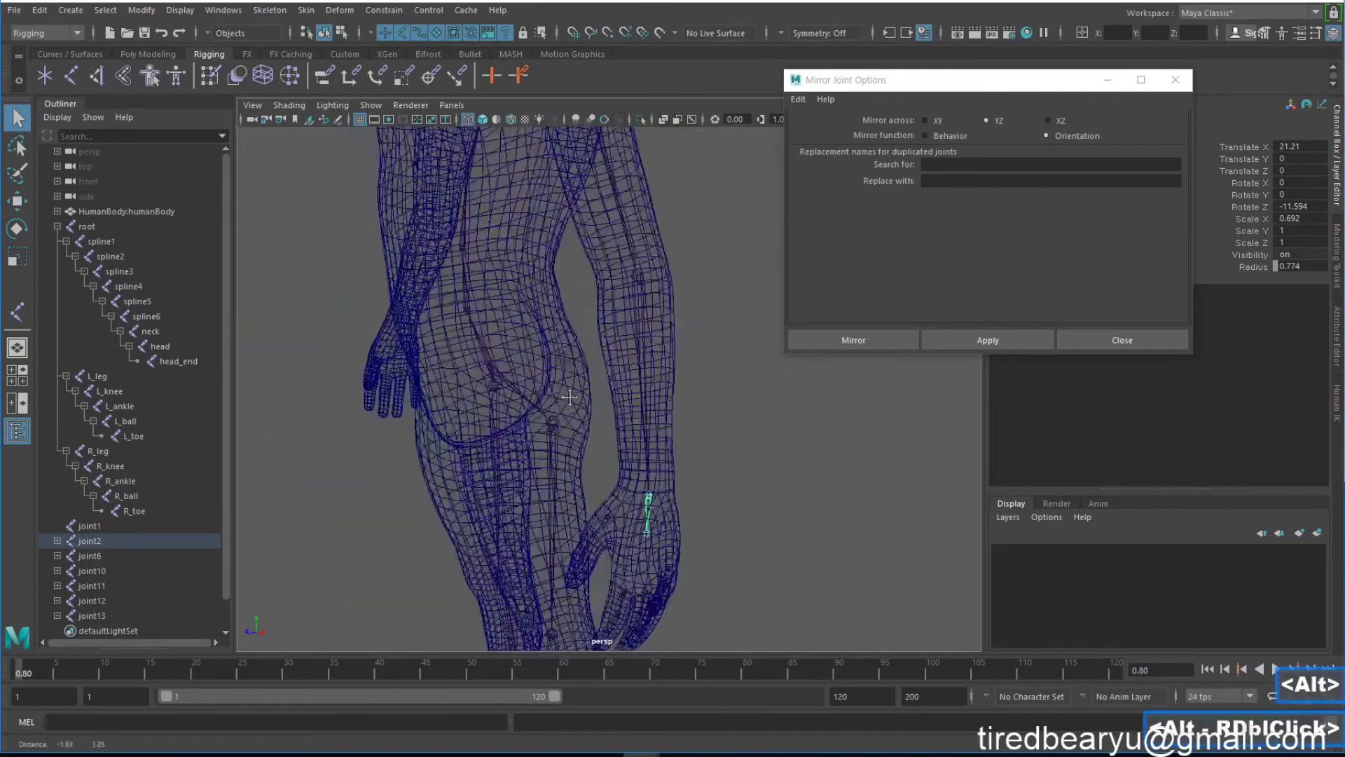
middle_click_drag(608, 183, 624, 286, "alt")
left_click(620, 255)
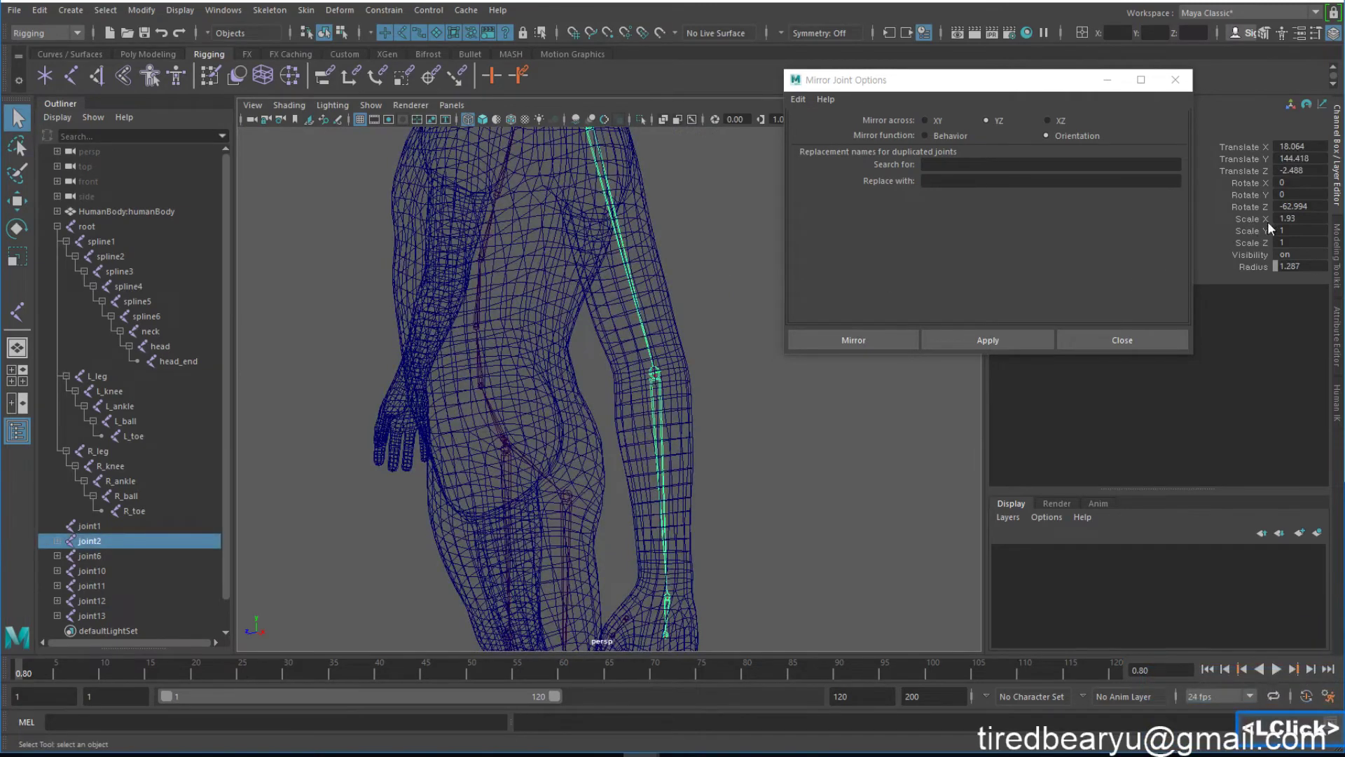
left_click_drag(692, 261, 652, 308, "alt")
double_click(637, 360)
left_click_drag(636, 360, 701, 336, "alt")
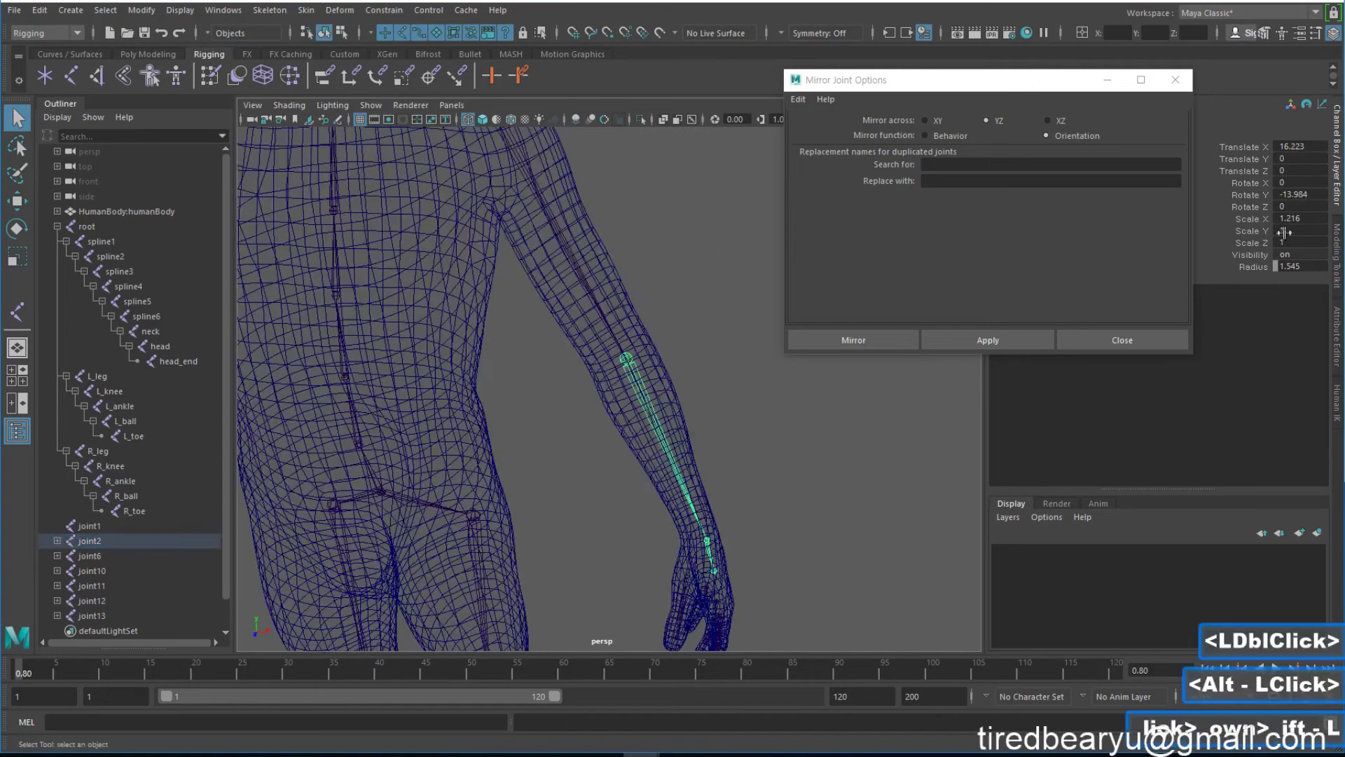
Select the left arm's shoulder joint and freeze its chain's translate, rotate and scale transformations.
middle_click_drag(607, 350, 640, 452, "alt")
left_click_drag(564, 325, 645, 335)
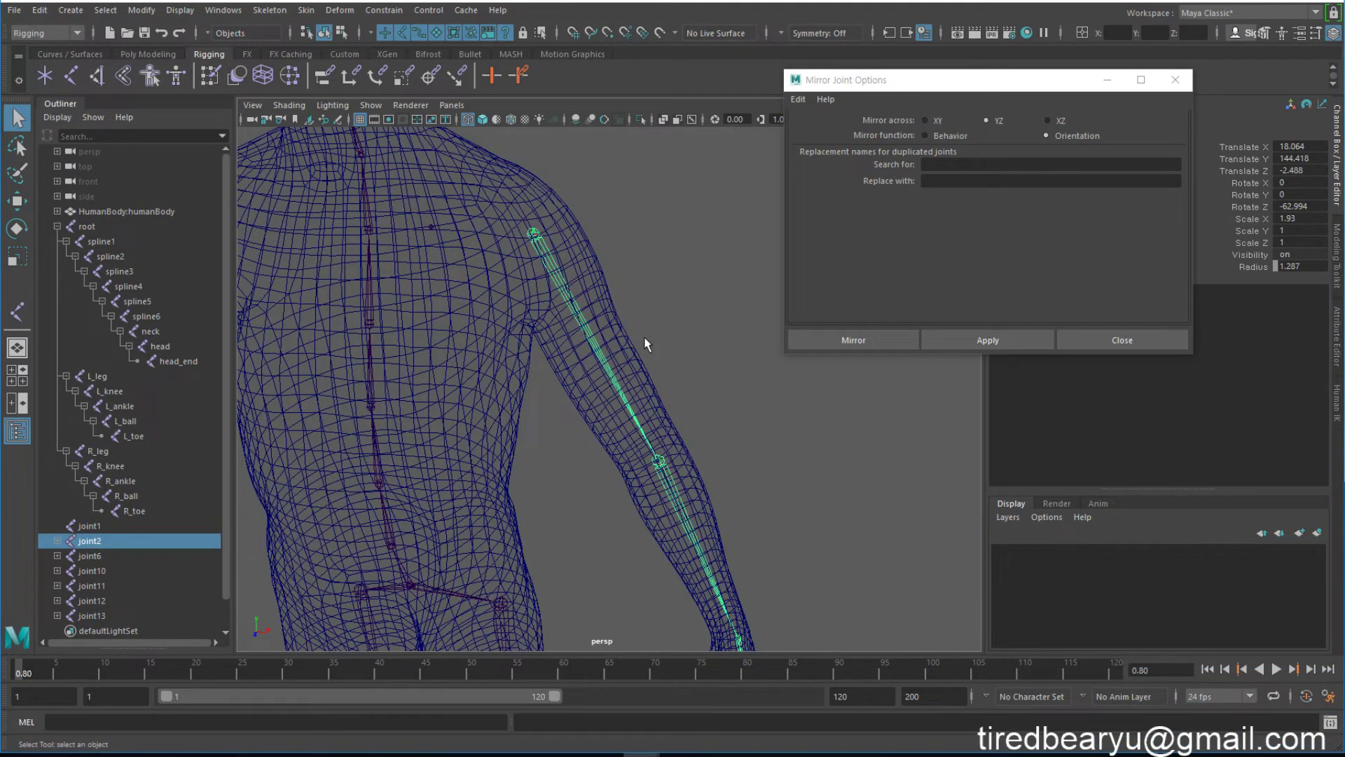
left_click(136, 10)
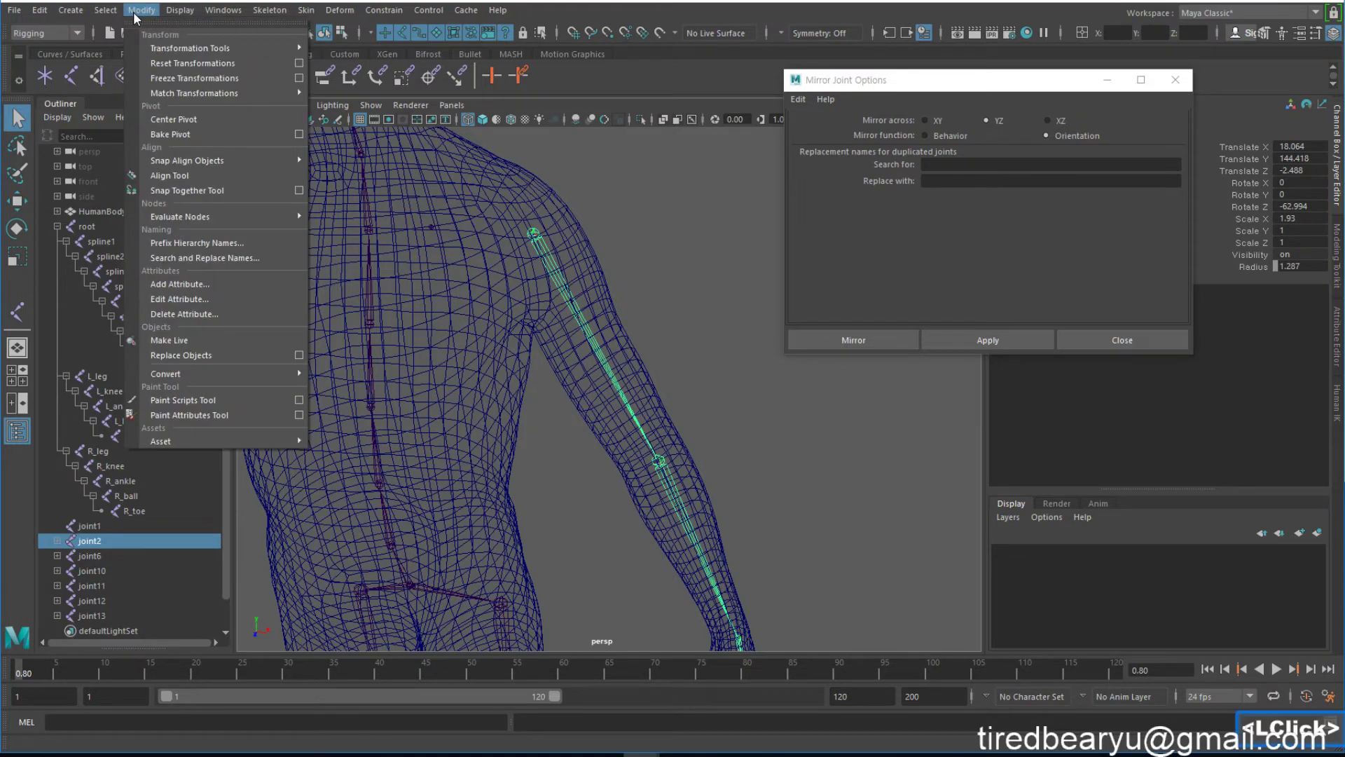
left_click(300, 78)
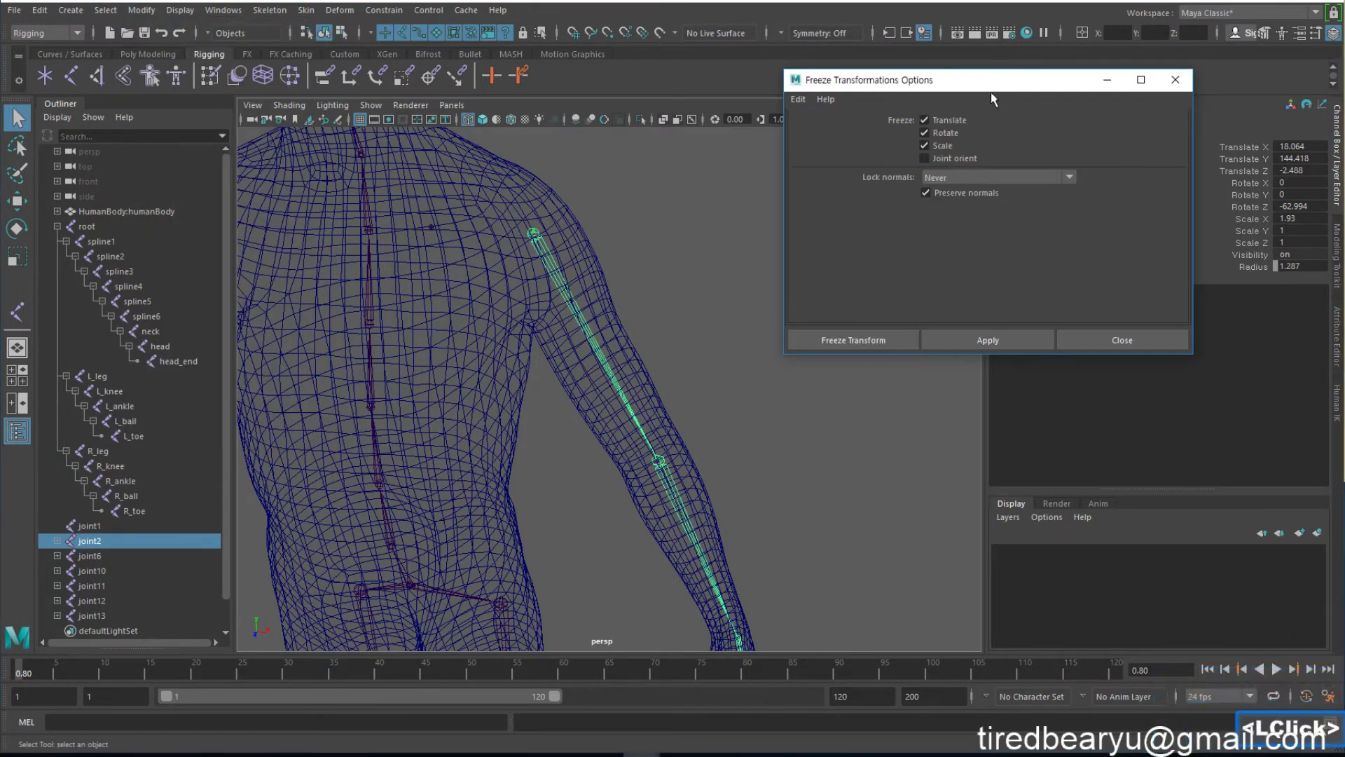
left_click_drag(993, 88, 1001, 197)
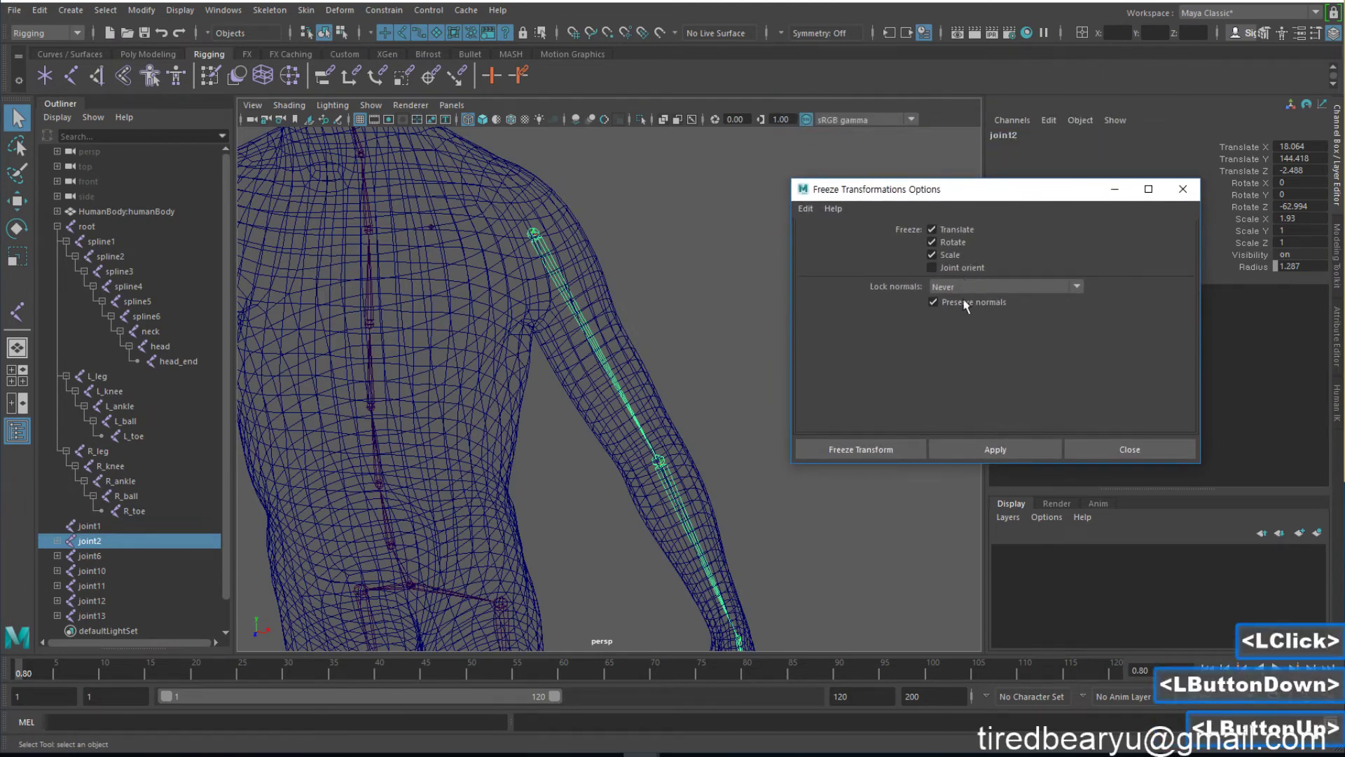
left_click(982, 442)
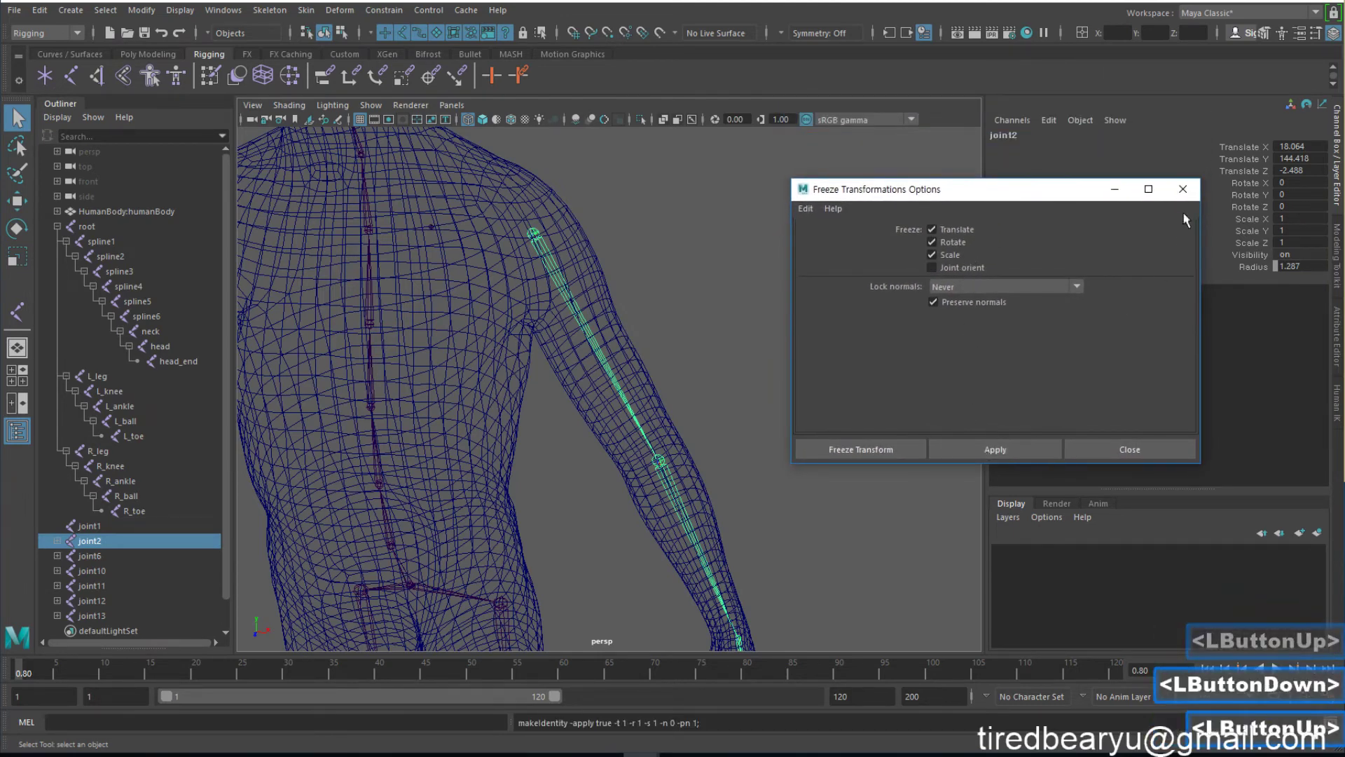
Examine the left elbow and shoulder joints' rotation and scale values, closing the freeze options.
left_click(657, 461)
middle_click_drag(657, 461, 669, 367, "alt")
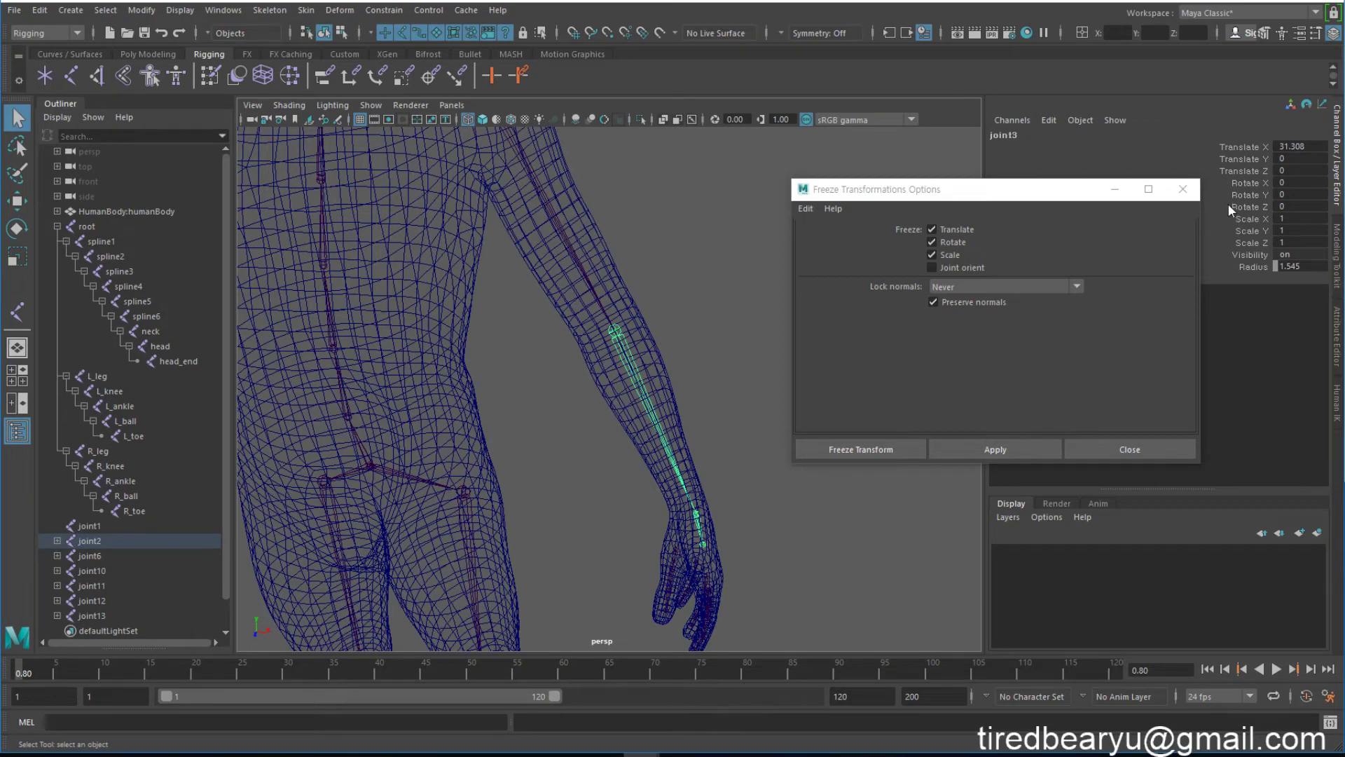
left_click_drag(701, 224, 647, 252, "alt")
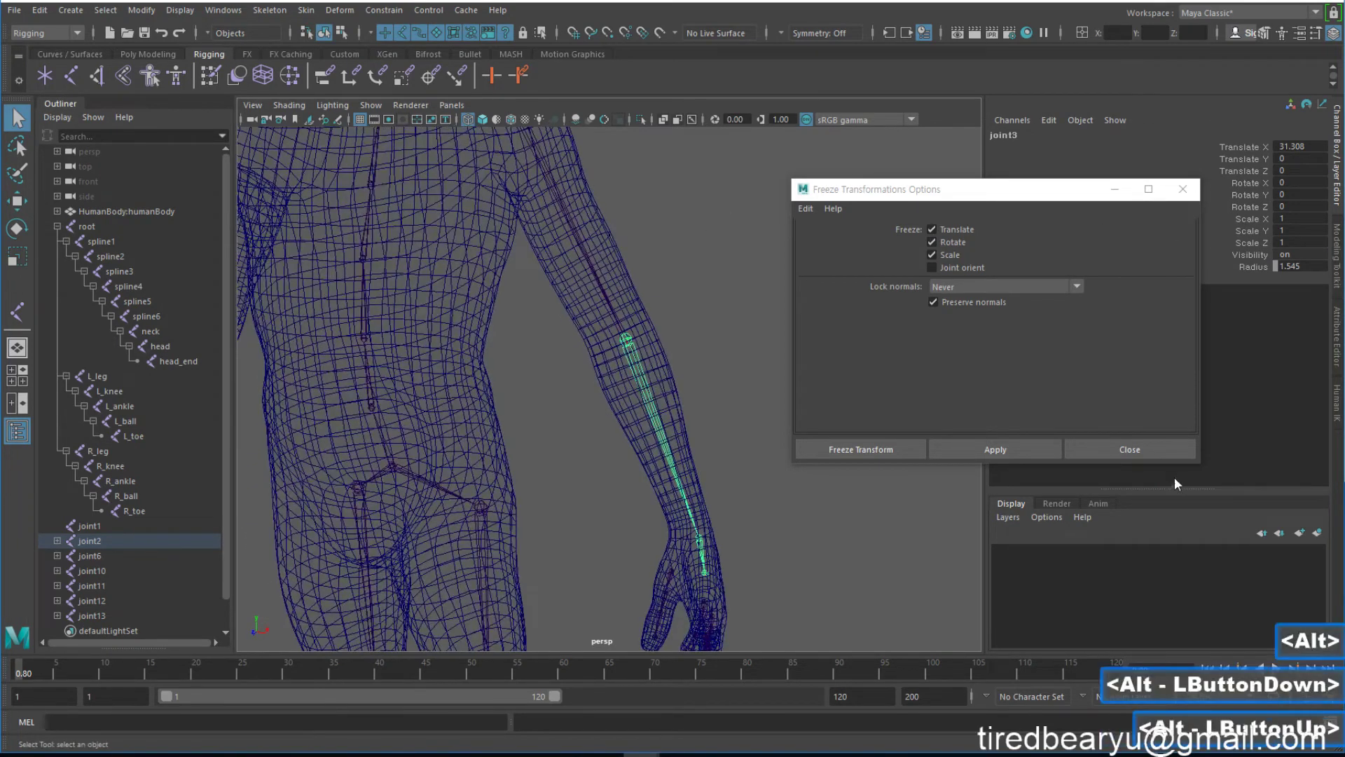
left_click(1145, 452)
middle_click_drag(548, 384, 580, 513, "alt")
middle_click_drag(565, 351, 569, 368, "alt")
double_click(585, 328)
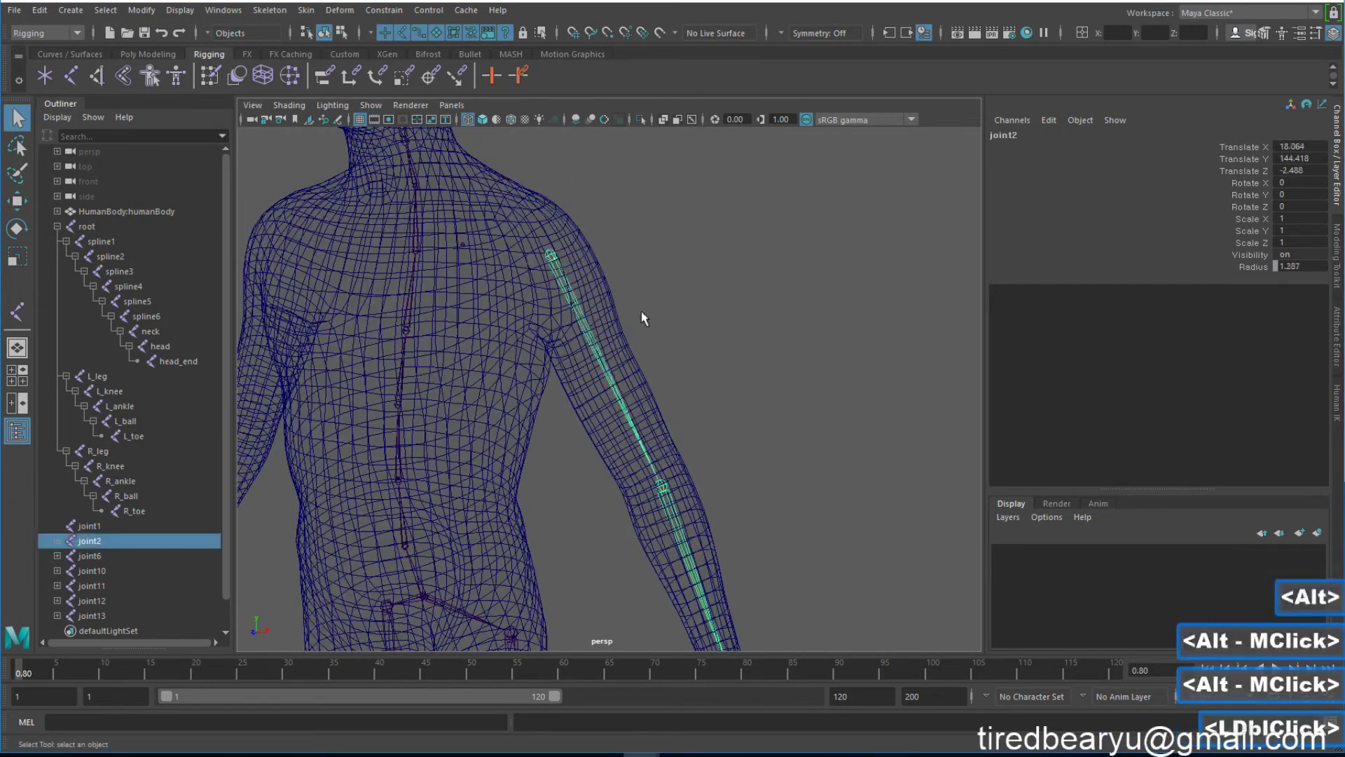
Parent the thumb and four finger joint chains to the left arm chain's end joint in the palm.
middle_click_drag(708, 456, 685, 300, "alt")
left_click_drag(686, 301, 609, 300, "alt")
right_click_drag(609, 300, 748, 421, "alt")
middle_click_drag(747, 420, 781, 360, "alt")
left_click_drag(780, 360, 722, 382, "alt")
left_click(725, 354)
left_click(722, 382)
middle_click_drag(769, 421, 760, 474, "alt")
left_click(763, 479, "shift")
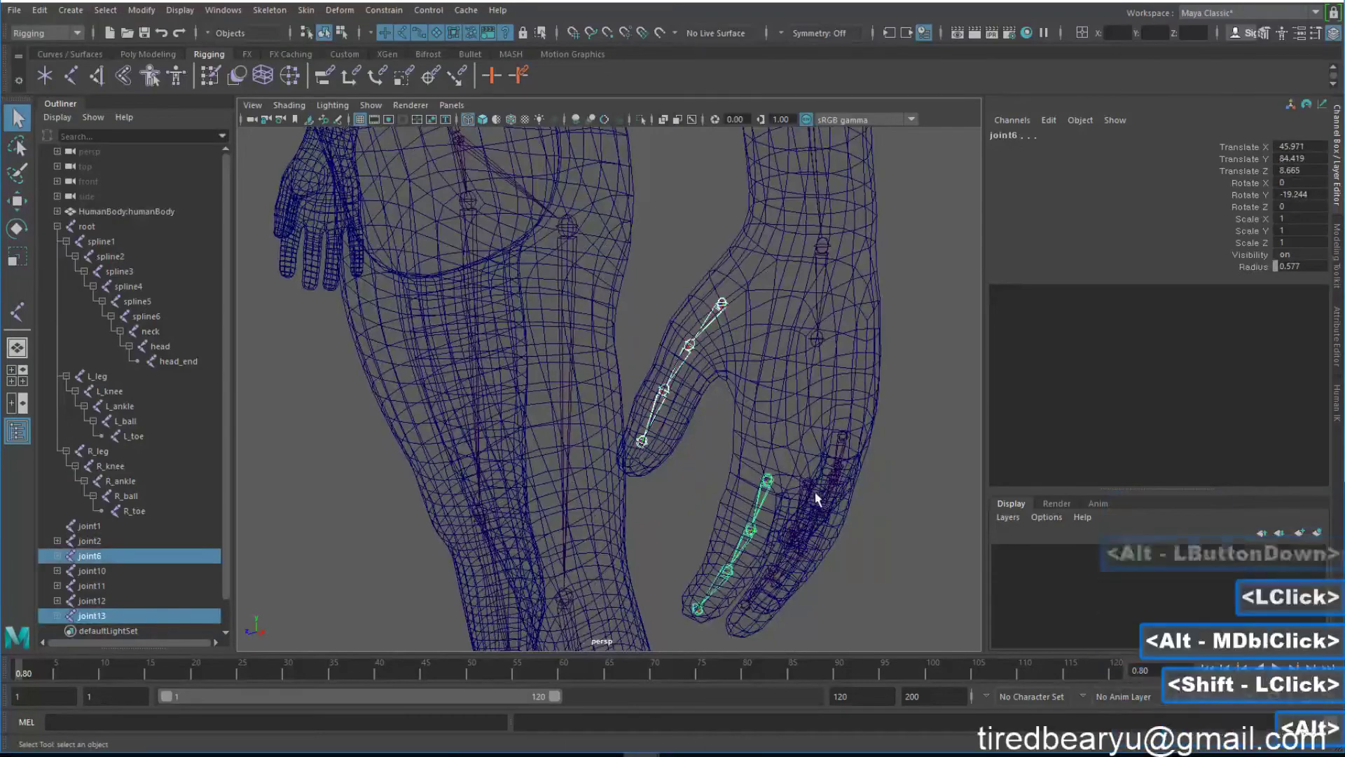
left_click_drag(762, 479, 786, 478, "alt")
left_click(799, 493, "shift")
left_click(843, 483, "shift")
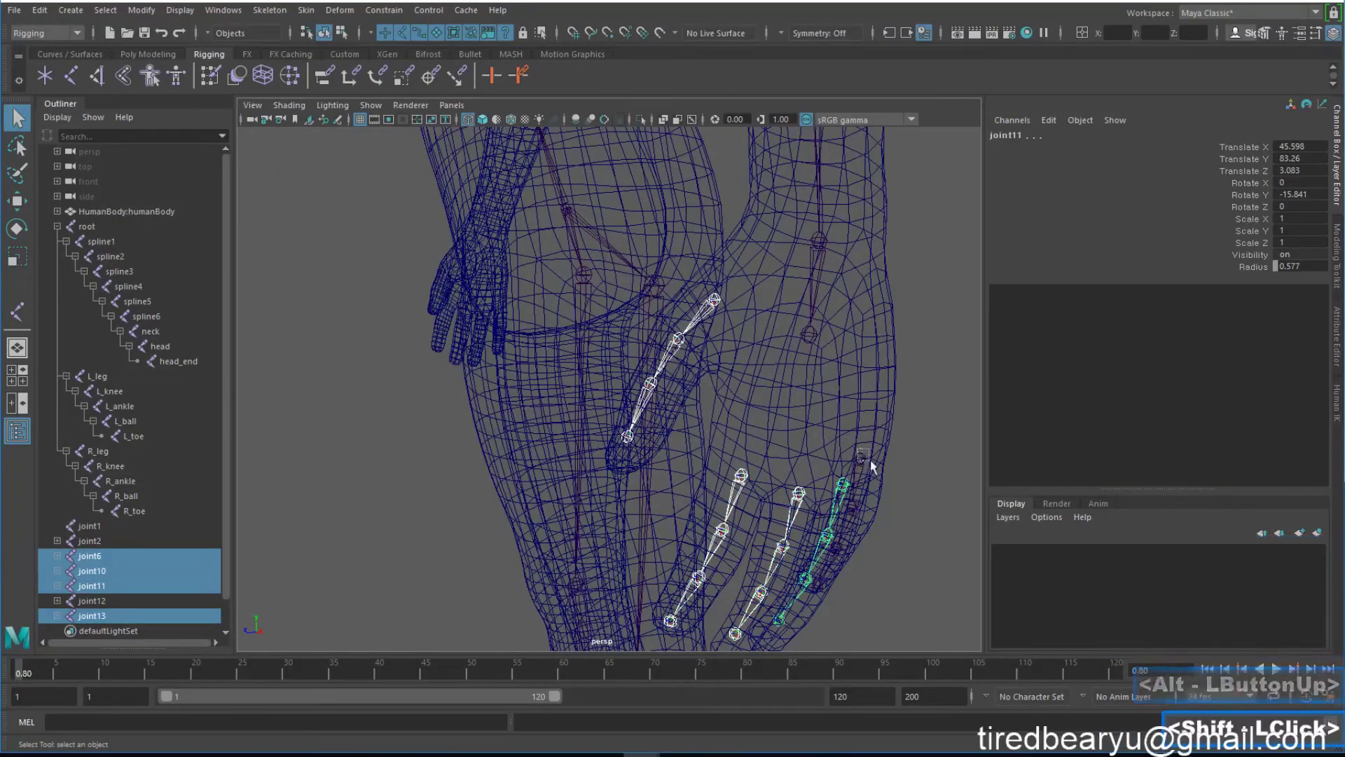
left_click(865, 461, "shift")
left_click_drag(864, 462, 879, 460, "alt")
left_click(817, 339, "shift")
left_click_drag(830, 362, 830, 375, "alt")
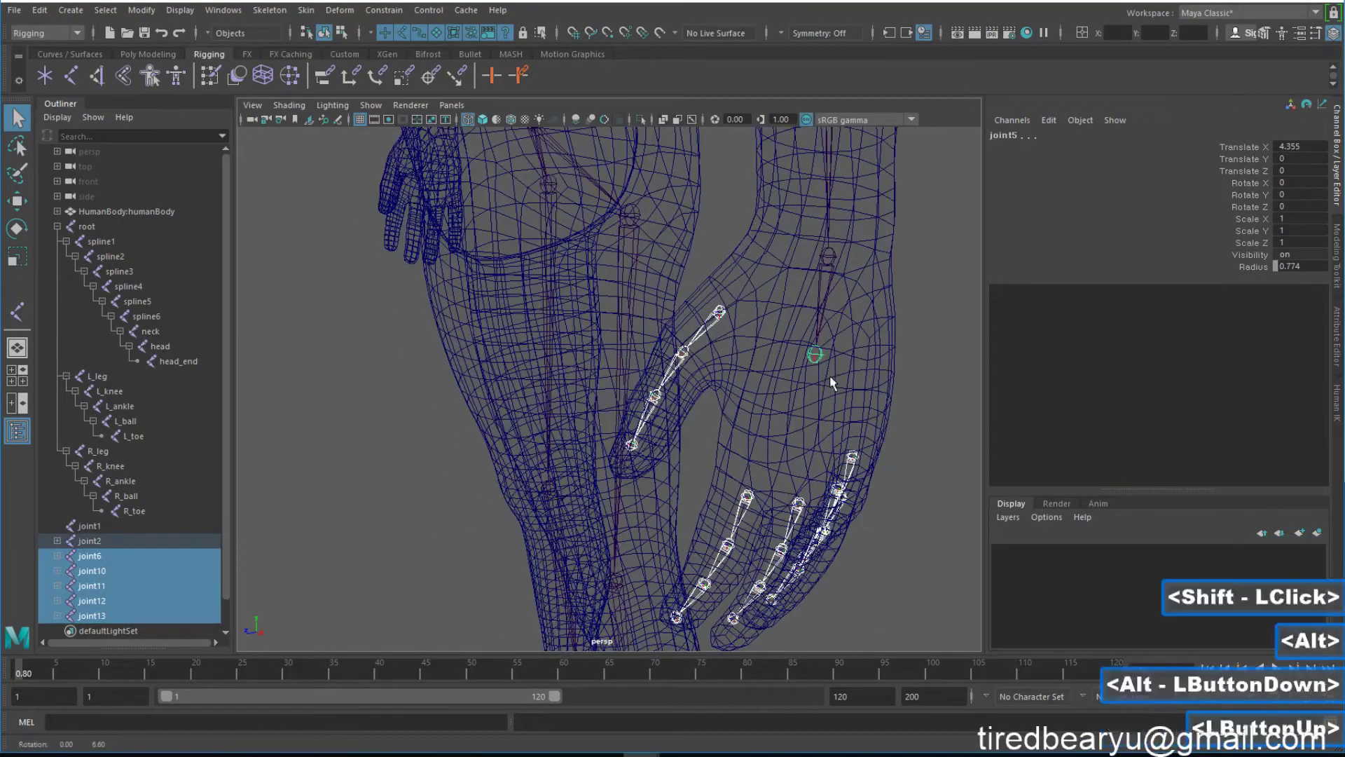
key("p")
right_click_drag(831, 362, 871, 313, "alt")
left_click_drag(870, 313, 839, 288, "alt")
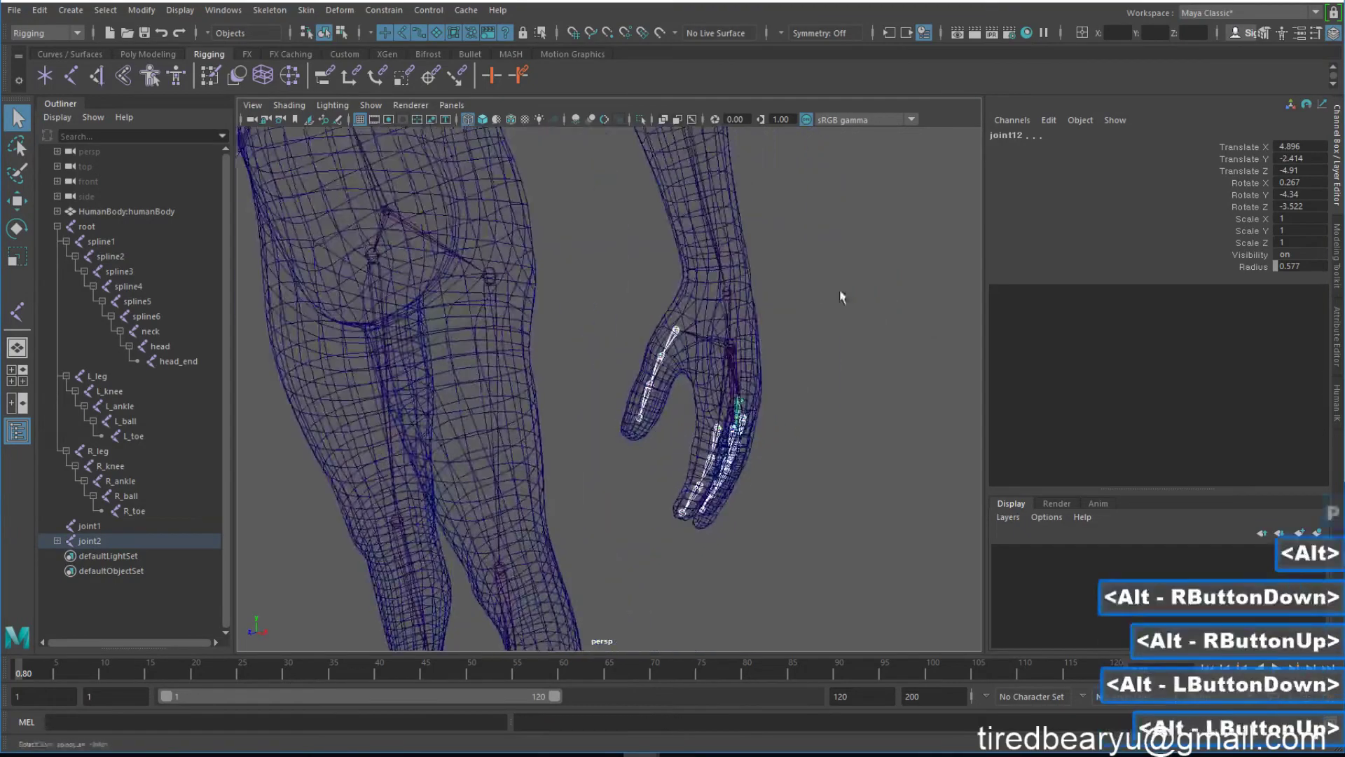
Try rotating the left arm's elbow joint with its attached hand and undo the rotation.
right_click_drag(839, 288, 760, 393, "alt")
left_click_drag(760, 393, 650, 370, "alt")
middle_click_drag(651, 369, 639, 322, "alt")
double_click(639, 322)
left_click_drag(640, 322, 739, 398, "alt")
key("e")
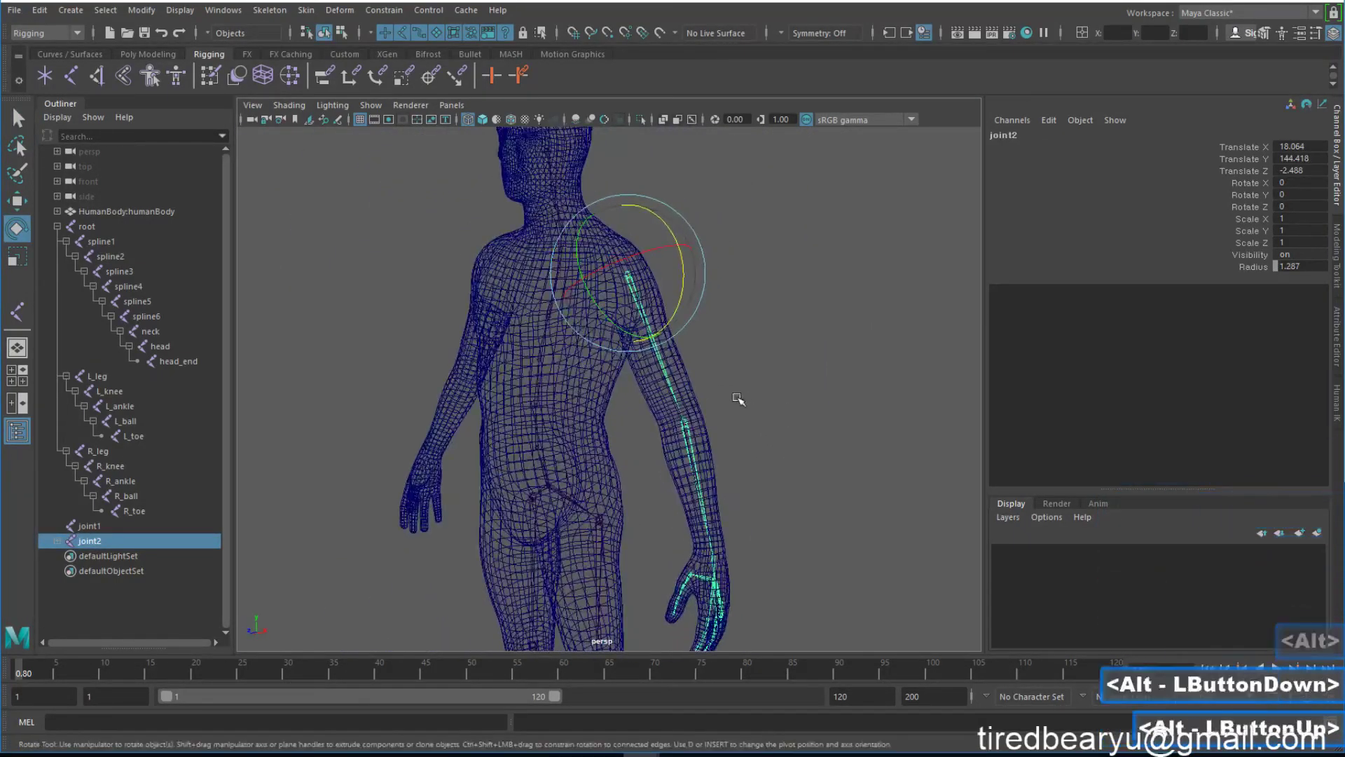
key("q")
key("e")
left_click_drag(675, 446, 642, 423)
key("e")
key("z")
left_click_drag(743, 463, 798, 456, "alt")
right_click_drag(754, 441, 712, 424, "alt")
key("q")
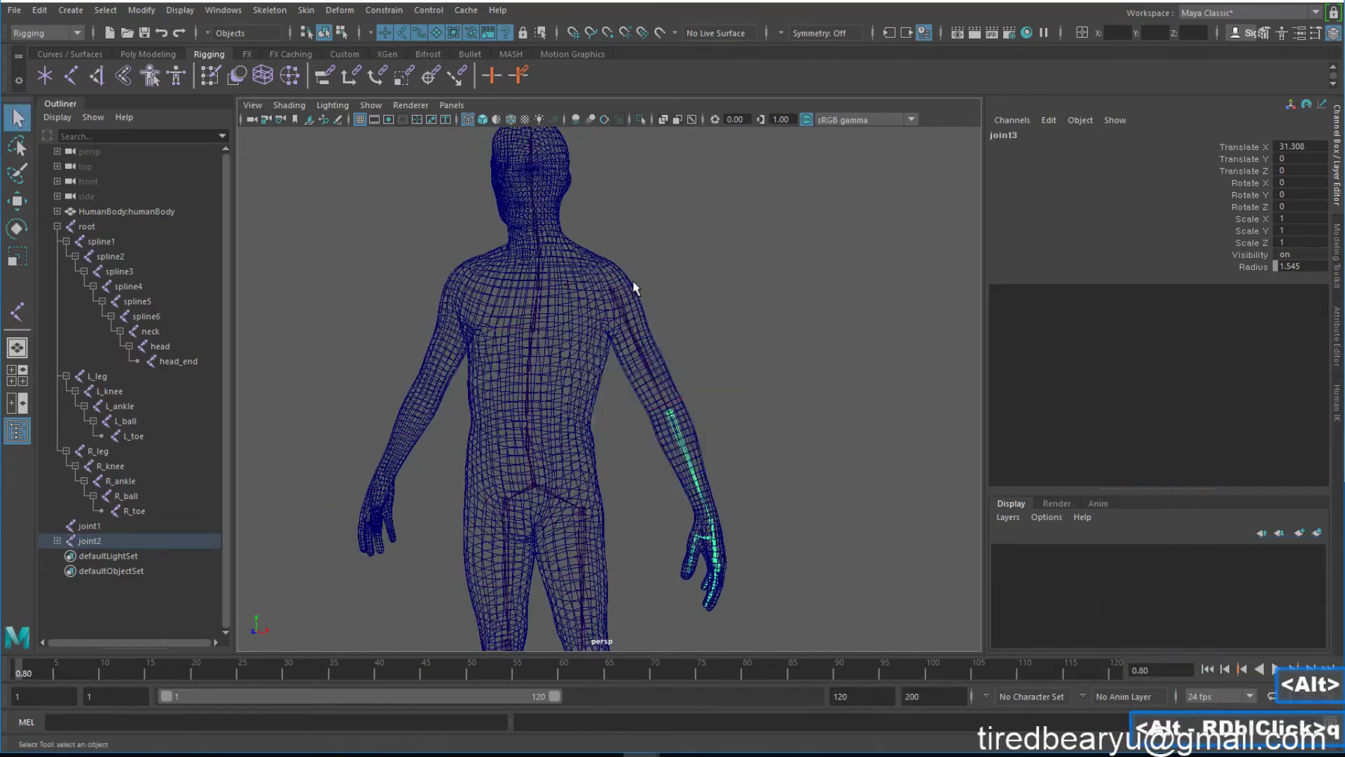
Mirror the left arm chain from the shoulder across YZ with the Behavior mirror function.
left_click(615, 291)
middle_click_drag(510, 316, 538, 329, "alt")
left_click_drag(538, 329, 600, 264, "alt")
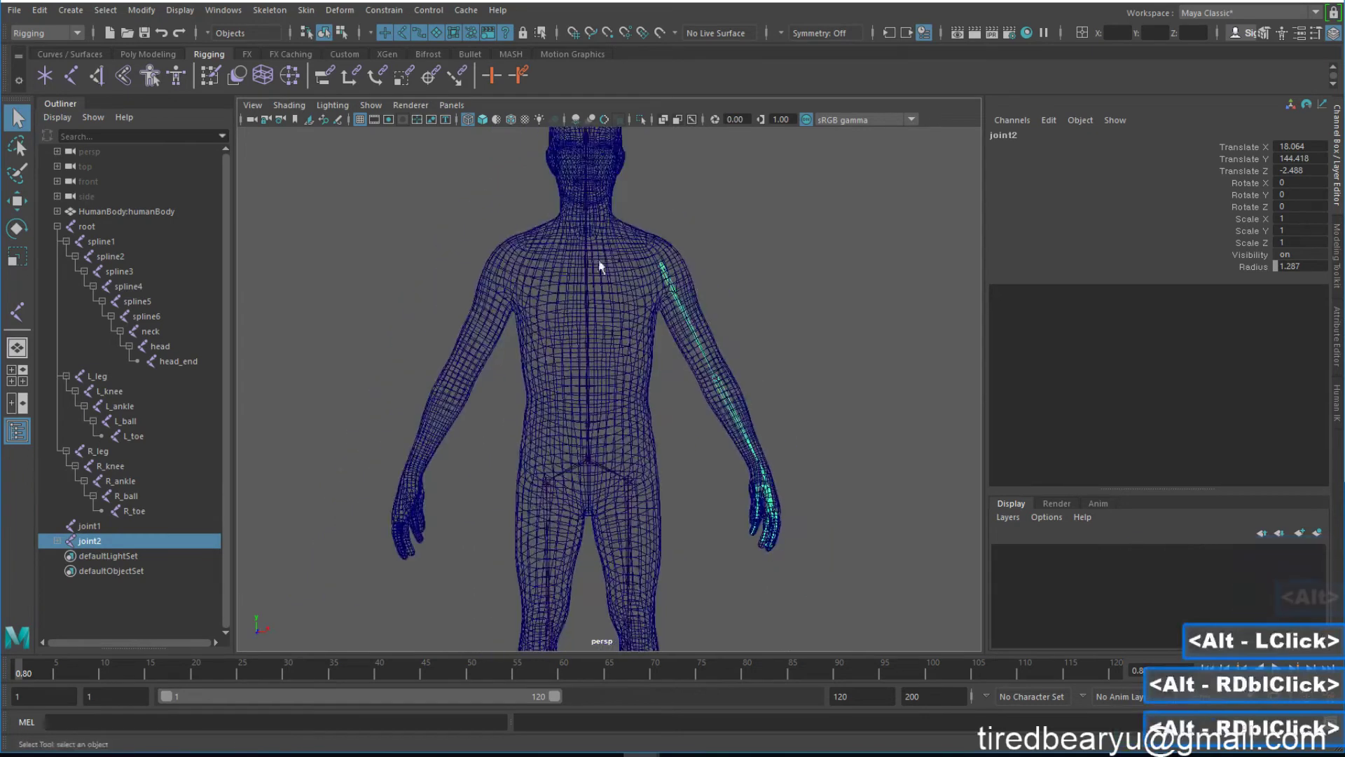
left_click(342, 11)
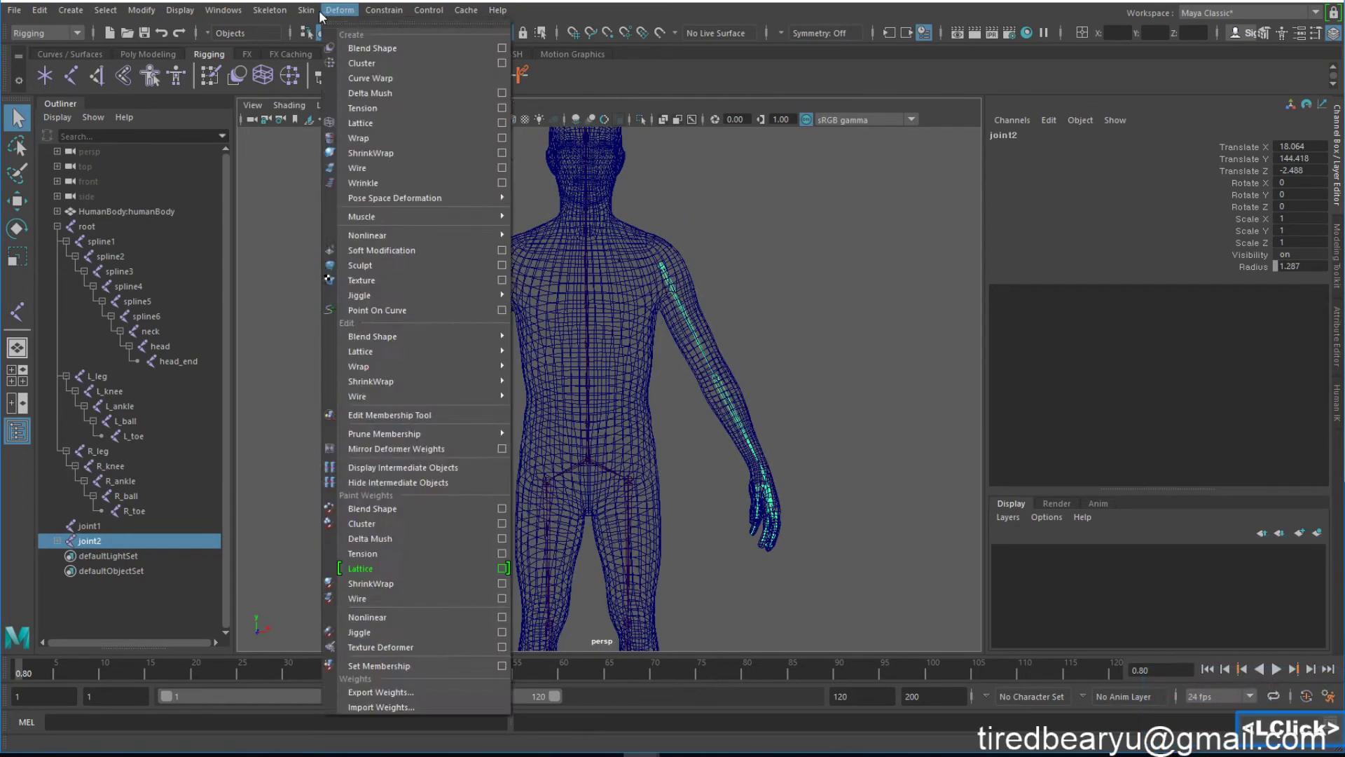
mouse_move(262, 15)
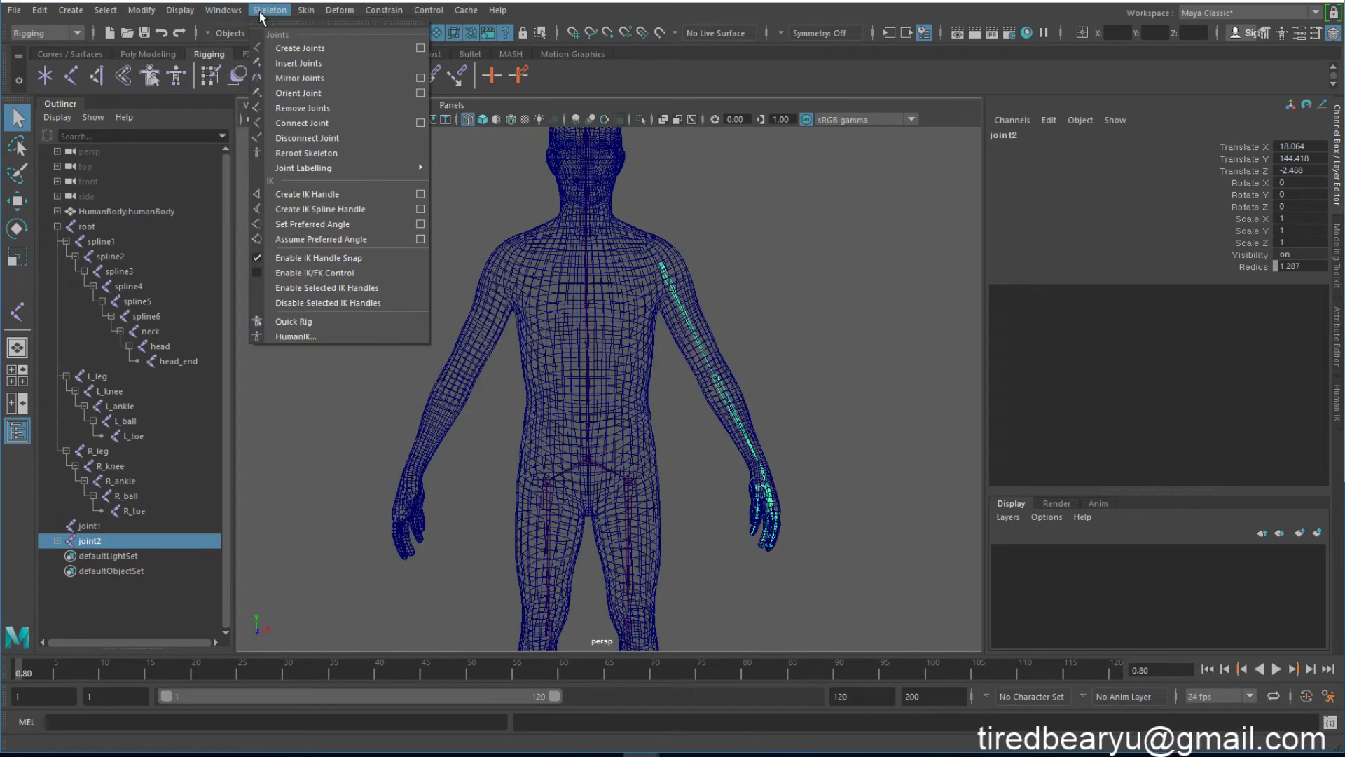
left_click(419, 79)
right_click_drag(686, 266, 720, 275, "alt")
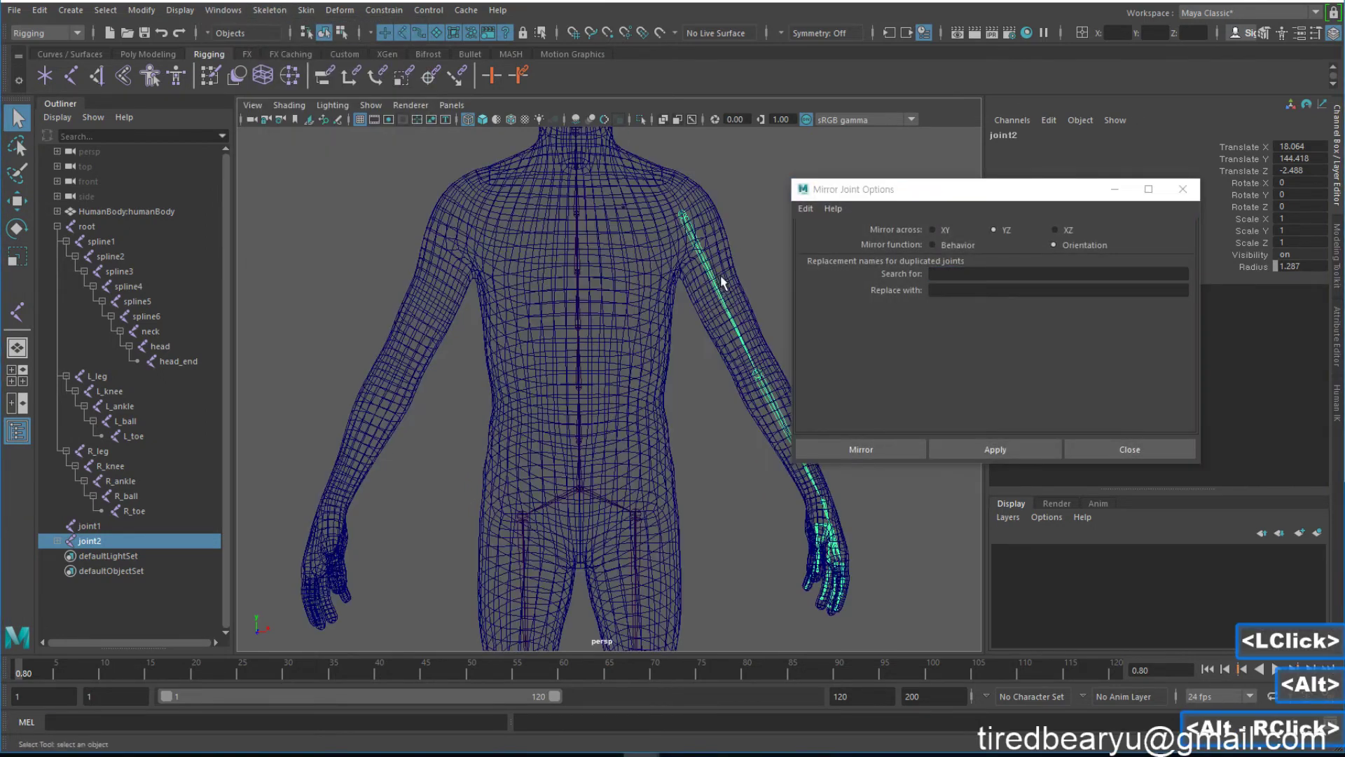
left_click(952, 243)
left_click(990, 449)
left_click_drag(709, 386, 661, 225, "alt")
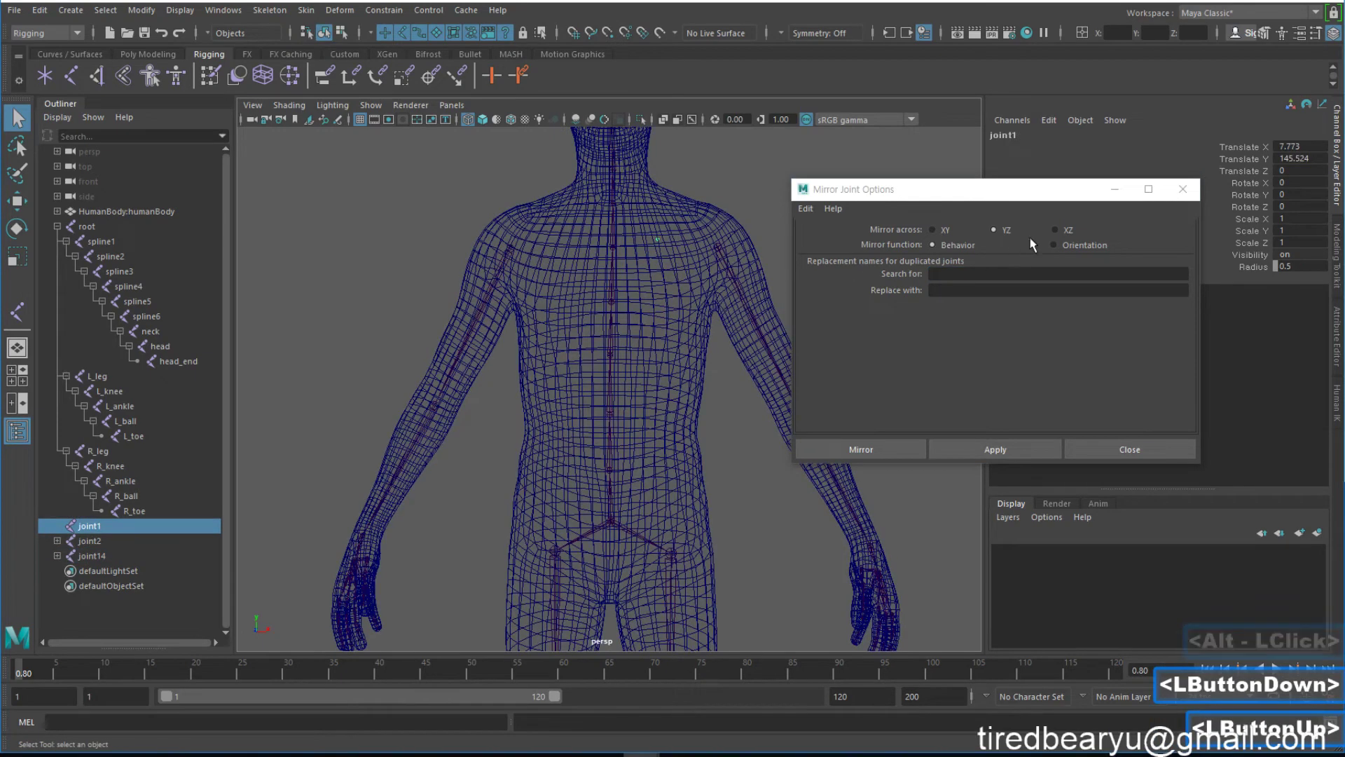
Try rotating both shoulder joints together, and undo the rotation and the arm's mirroring.
left_click(724, 273)
left_click(522, 294, "shift")
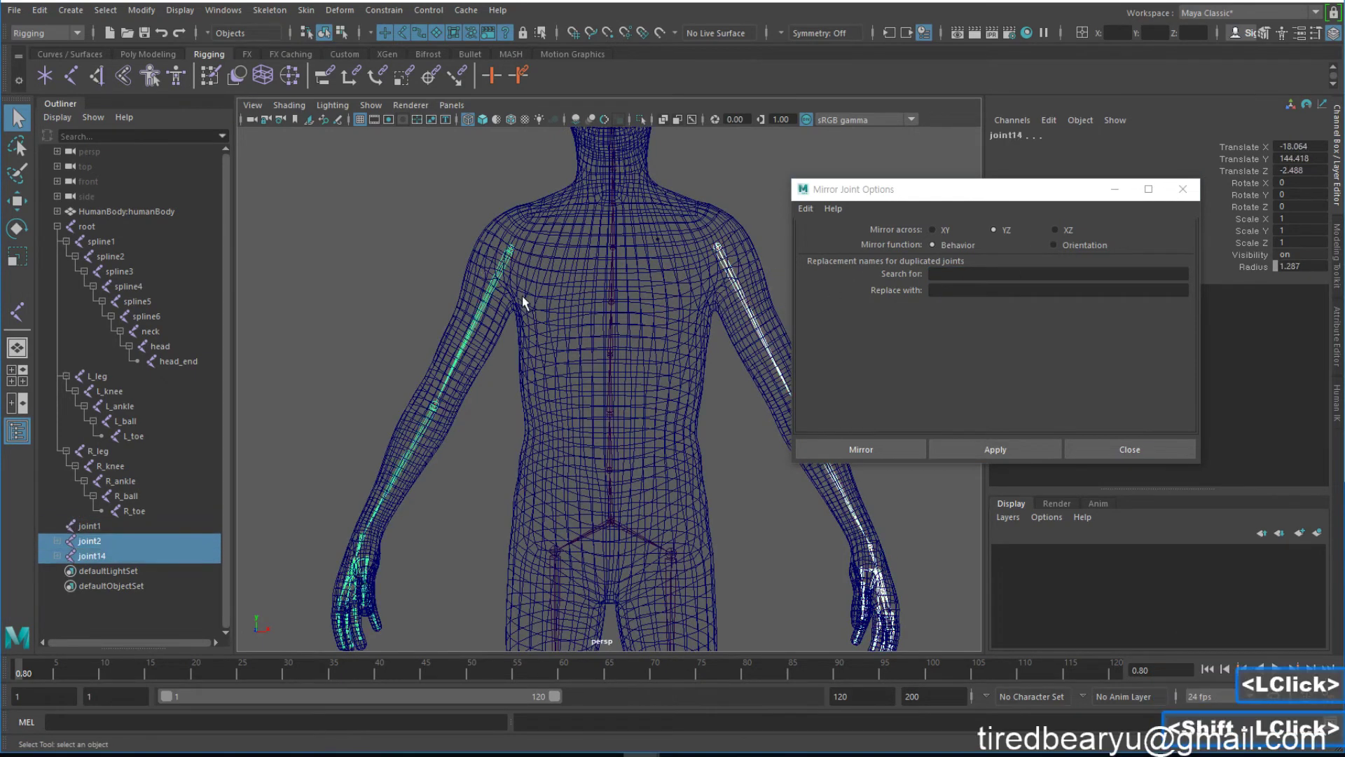
key("e")
left_click_drag(564, 298, 560, 356)
key("ctrl+z")
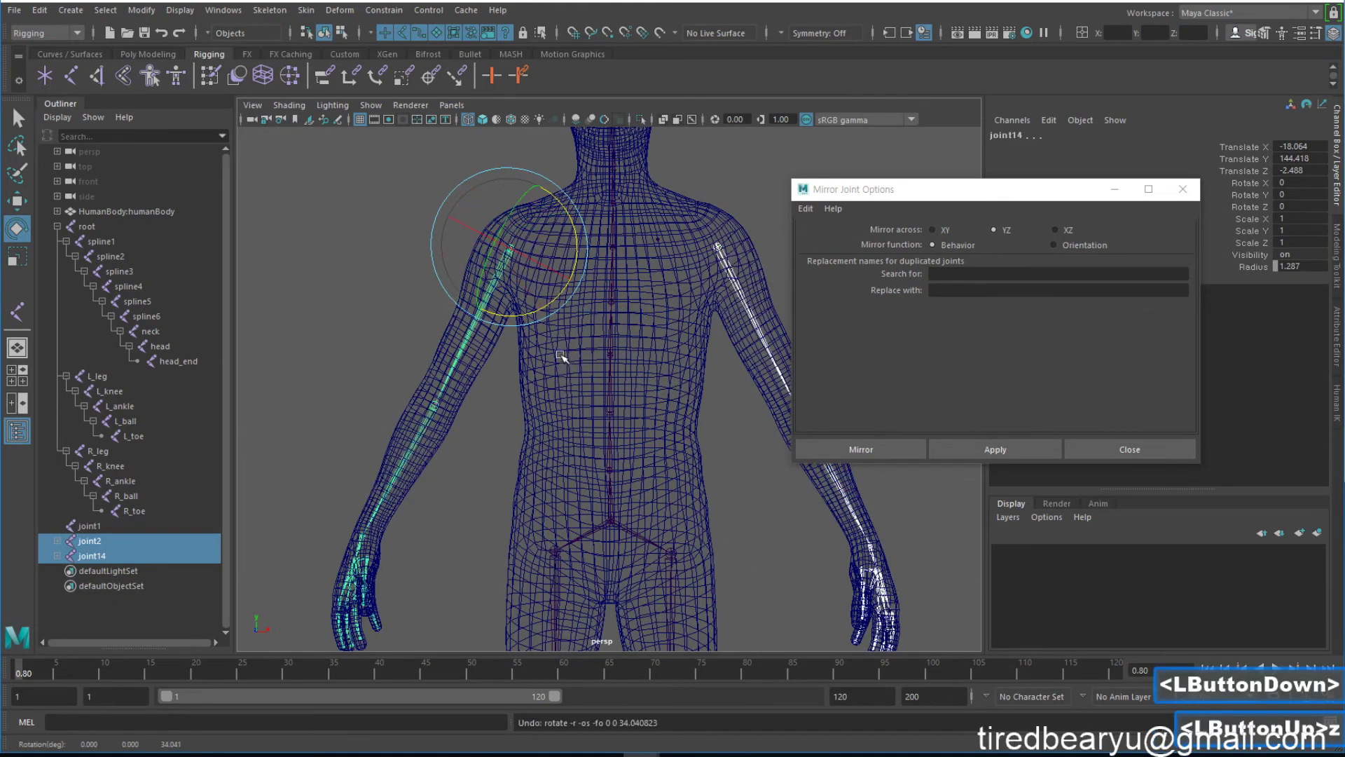
key("ctrl+z")
key("ctrl+z")
key("ctrl+z")
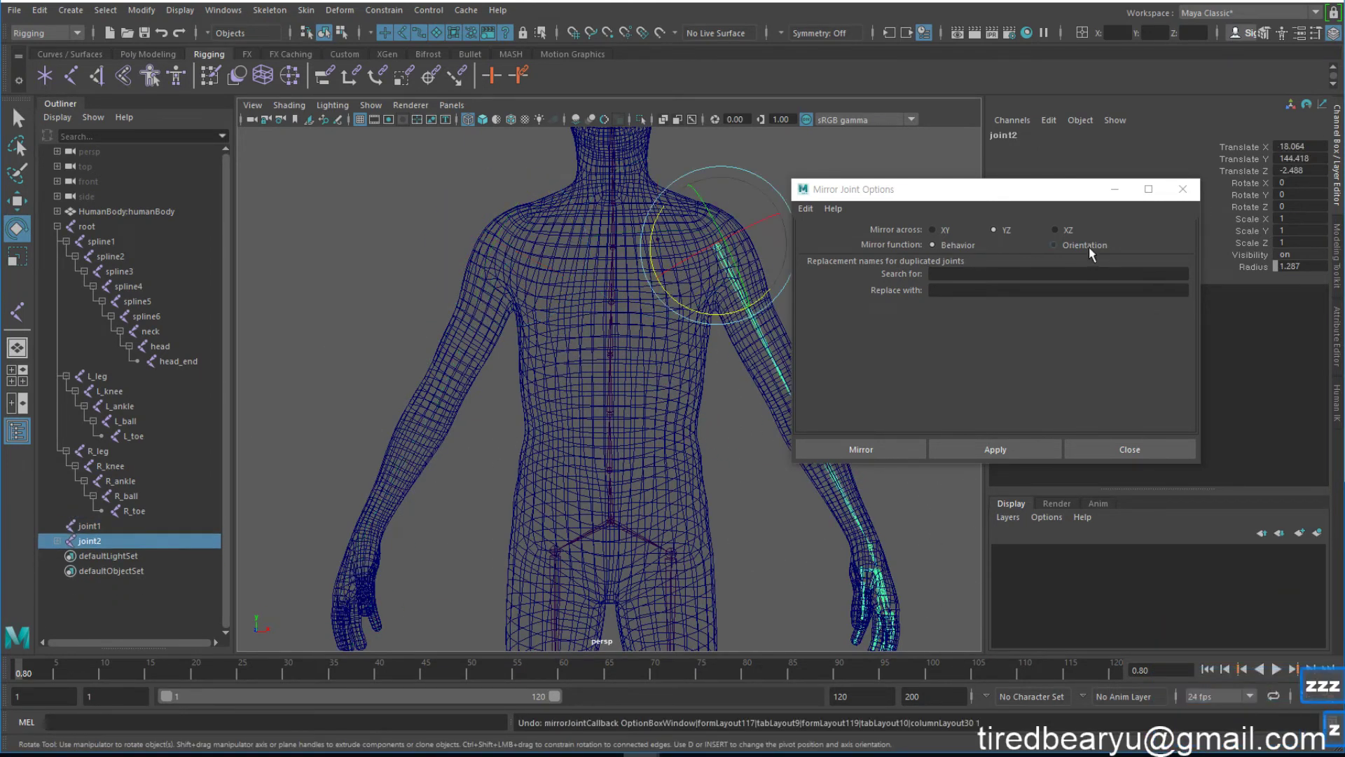
Try mirroring the left arm across YZ with the Orientation function, rotate both shoulders as a test, and undo it all.
left_click(957, 449)
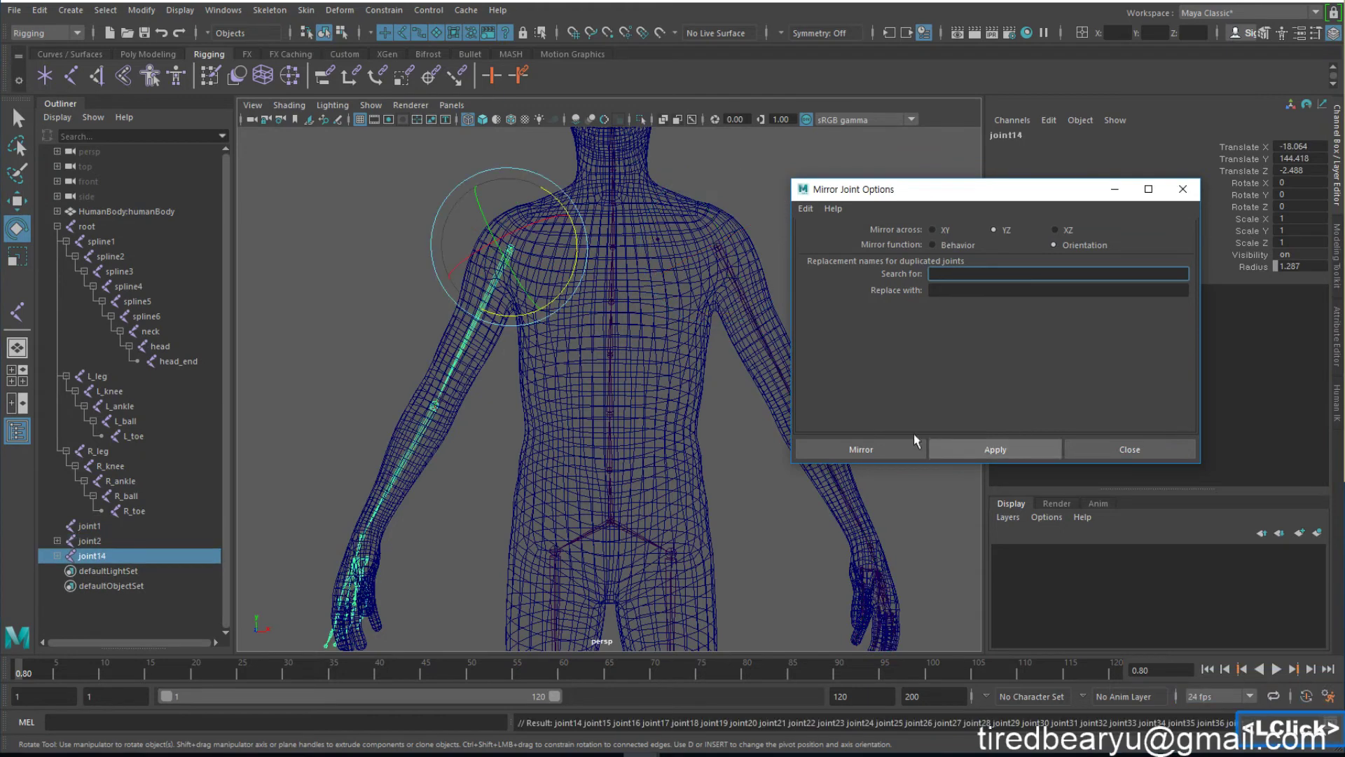
left_click(722, 303, "shift")
left_click_drag(718, 311, 636, 306)
key("z")
key("z")
key("z")
key("z")
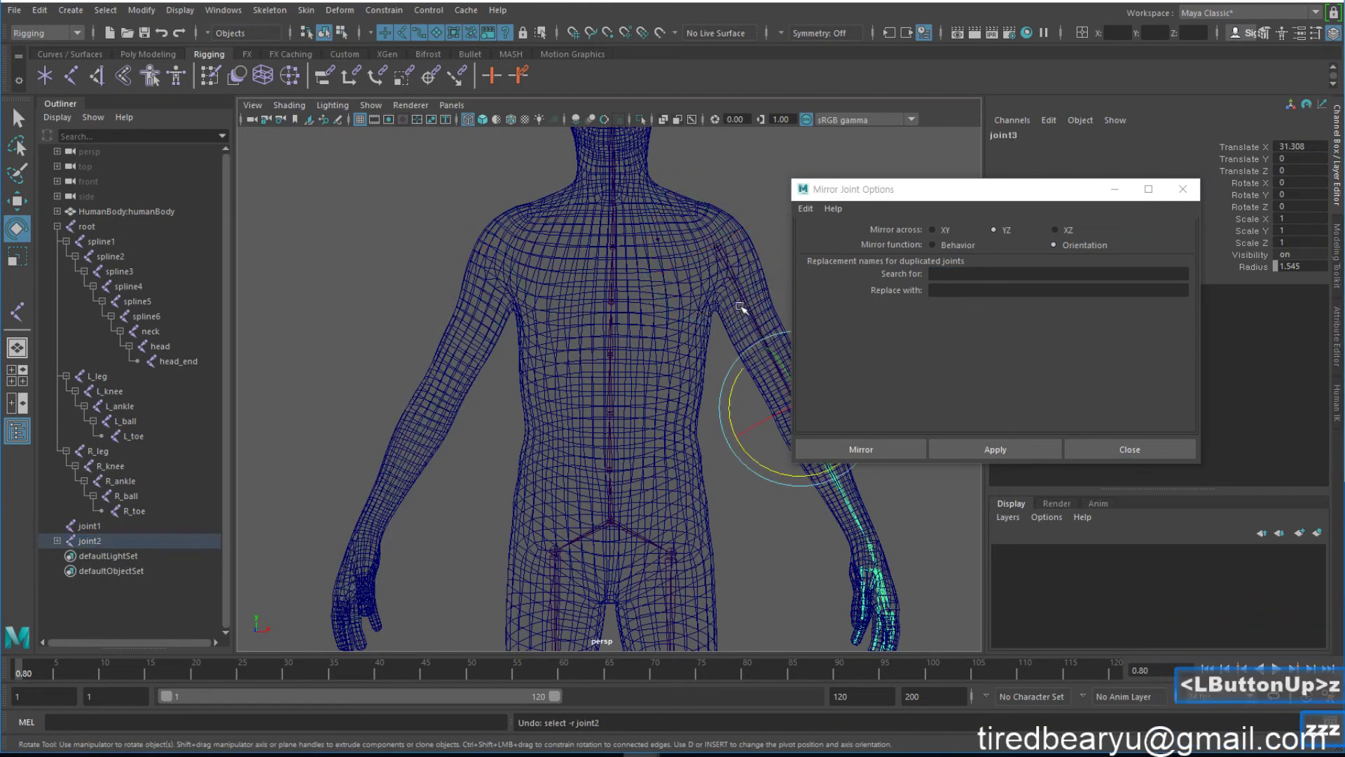
Reselect the left shoulder joint and mirror the arm chain across YZ using the Behavior function.
key("shift+z")
left_click(933, 245)
left_click(971, 274)
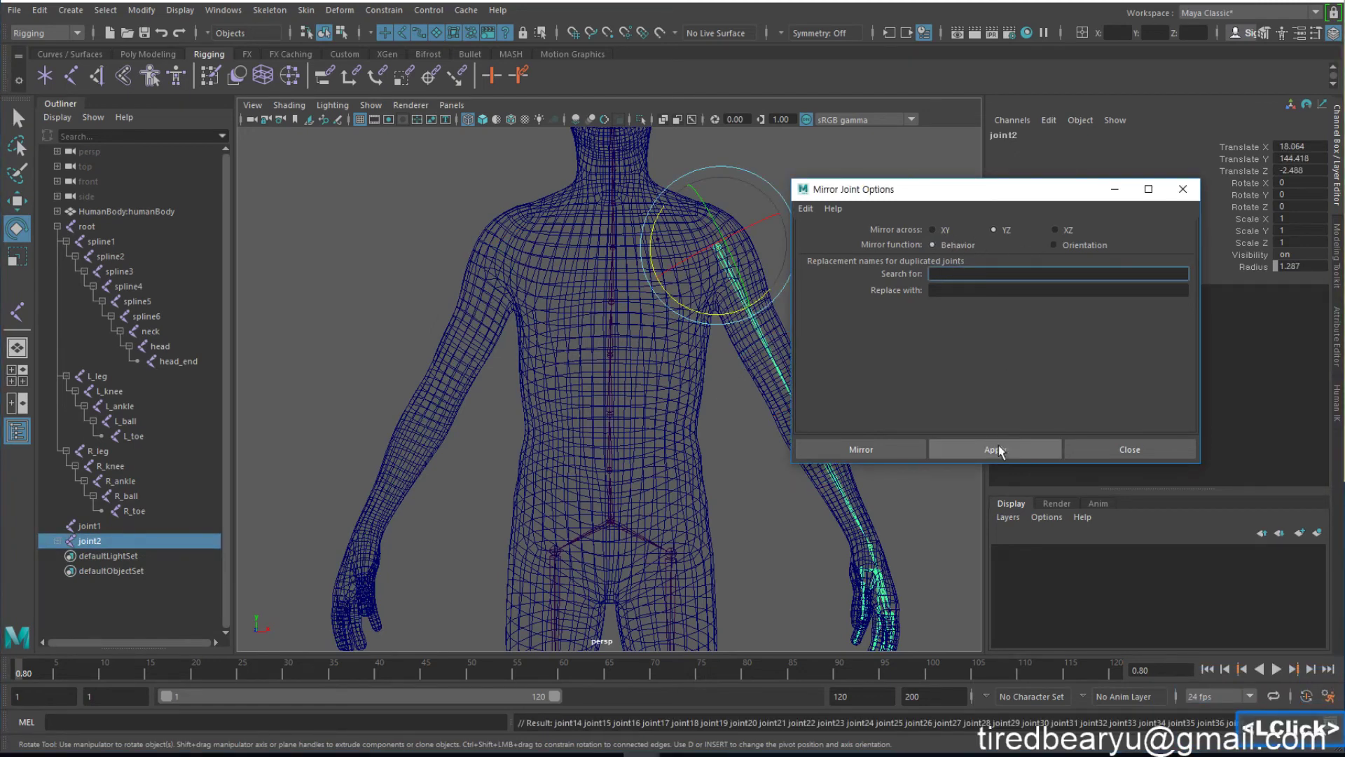
left_click(995, 449)
Mirror the single left clavicle joint across YZ using the Orientation function.
middle_click_drag(670, 266, 698, 301, "alt")
key("q")
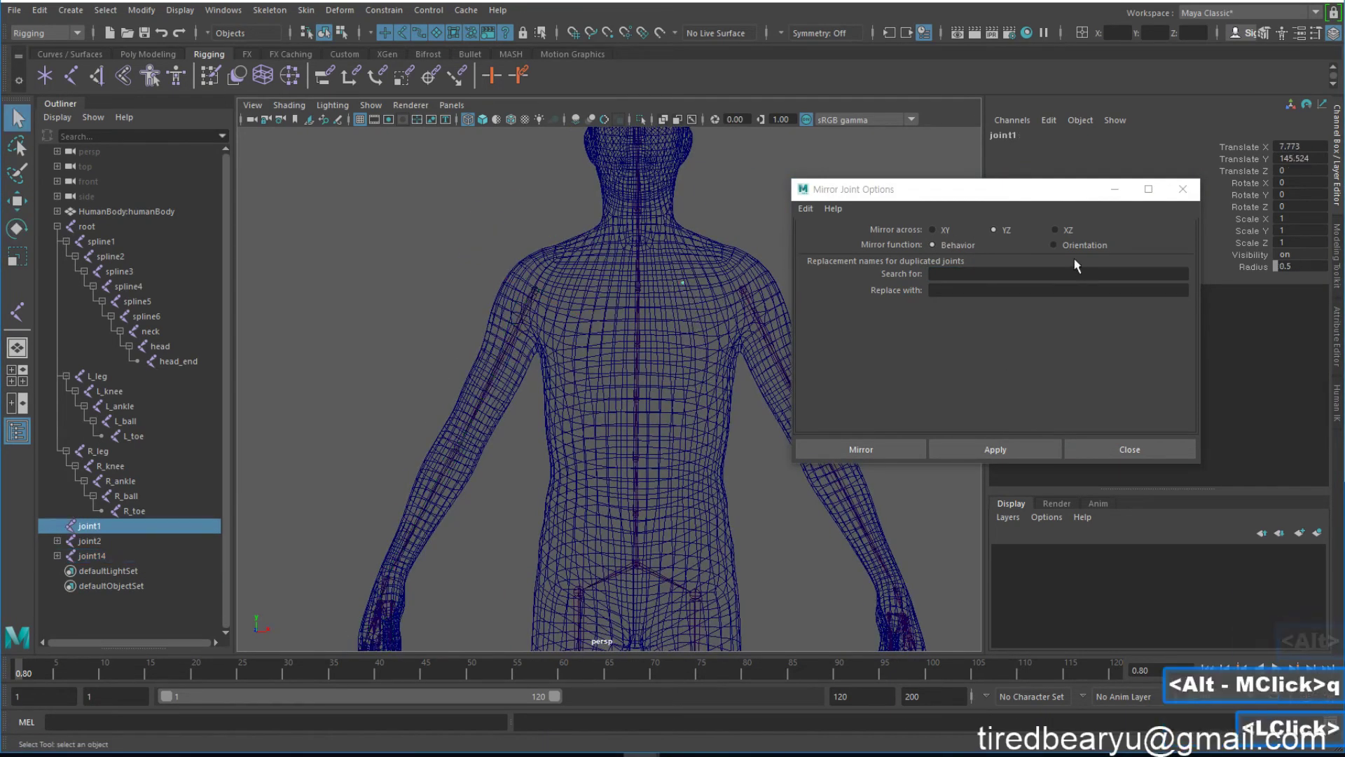
left_click(1072, 244)
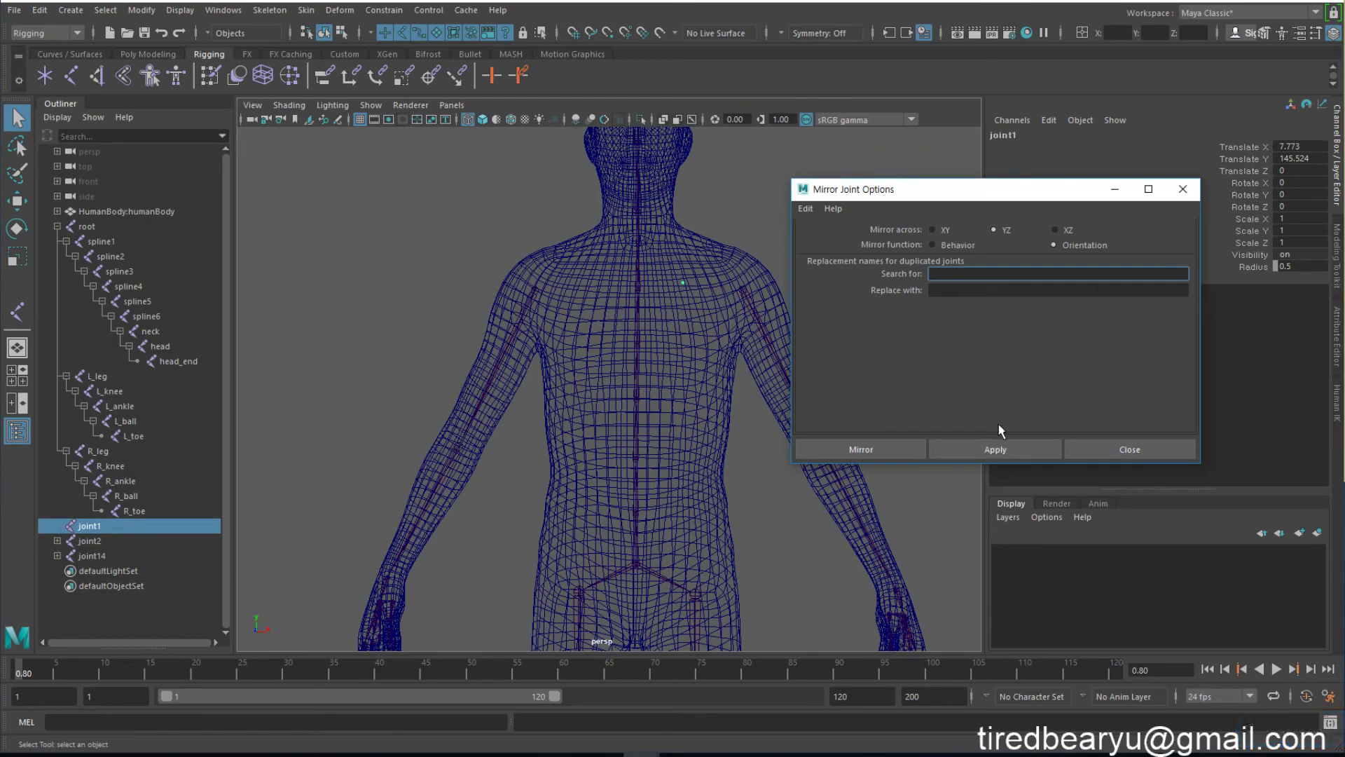
left_click(997, 447)
left_click(608, 289)
key("e")
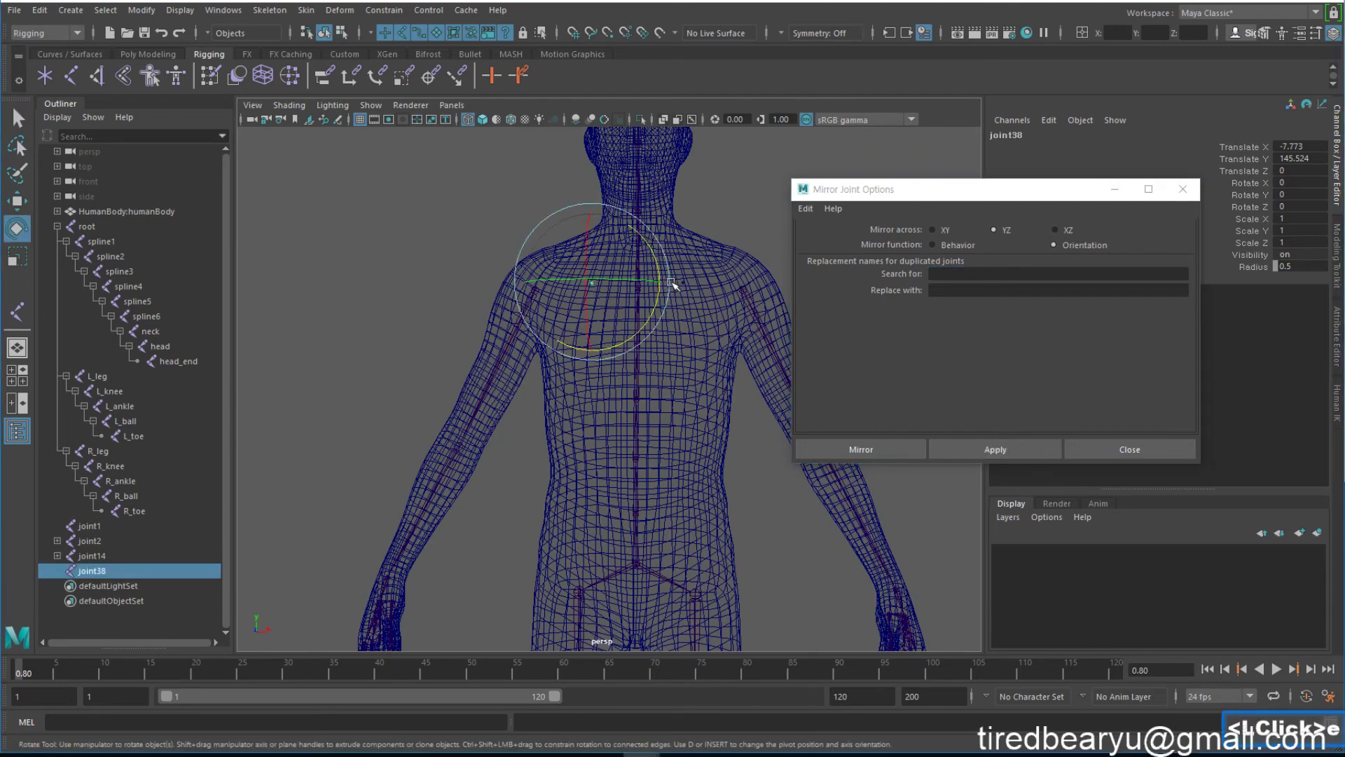
key("q")
middle_click_drag(700, 330, 697, 312, "alt")
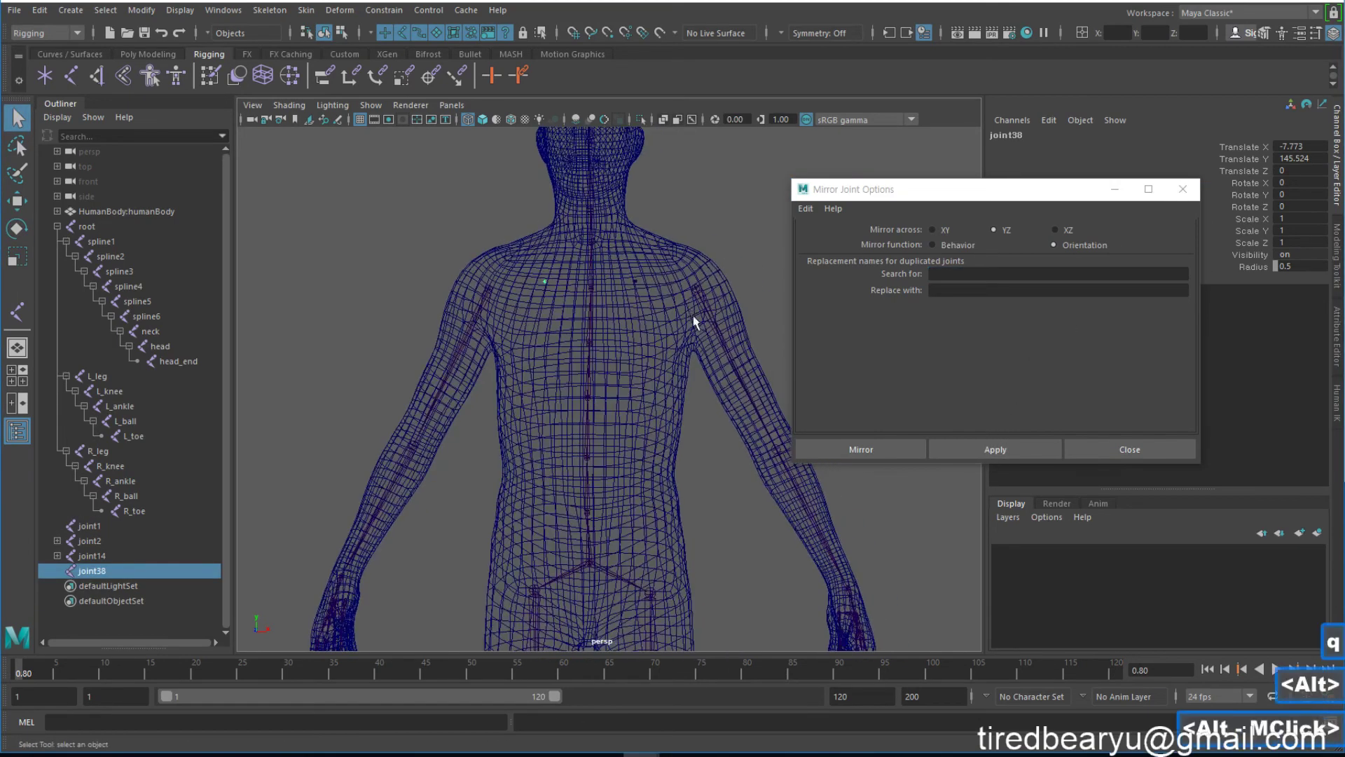
Parent each arm's shoulder joint to the clavicle joint on the same side of the chest.
left_click(714, 317)
left_click_drag(664, 295, 665, 297, "shift")
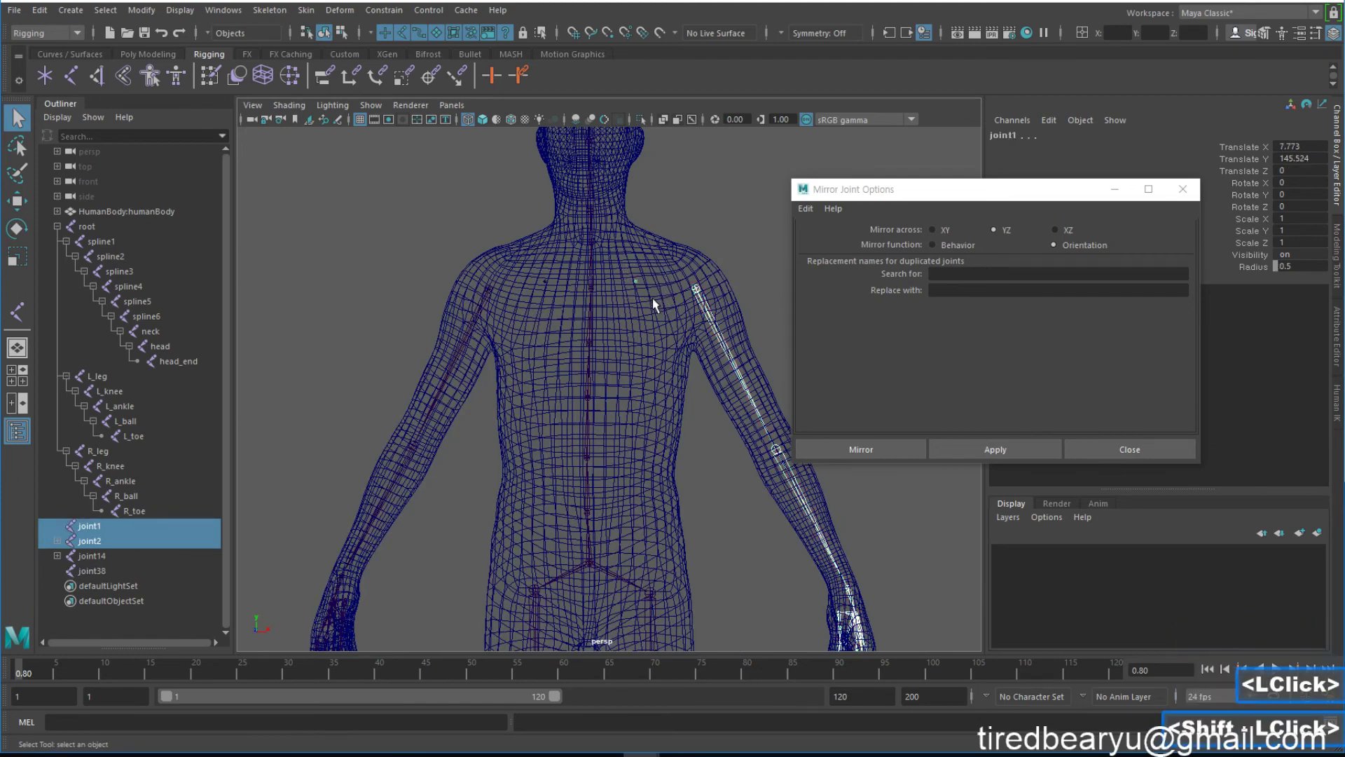
key("p")
left_click(484, 294)
left_click(546, 283, "shift")
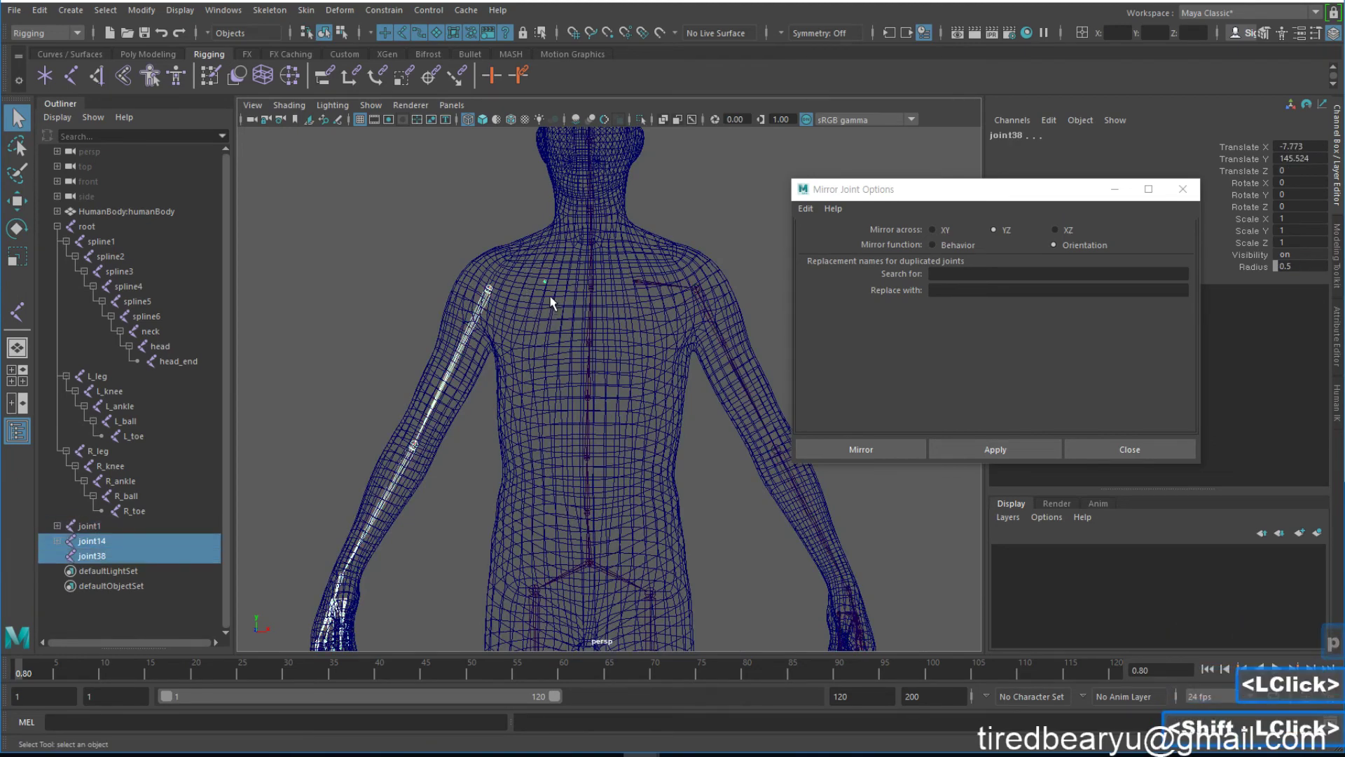
key("p")
Parent both clavicle joints to the spline5 joint of the spine.
left_click(654, 288, "shift")
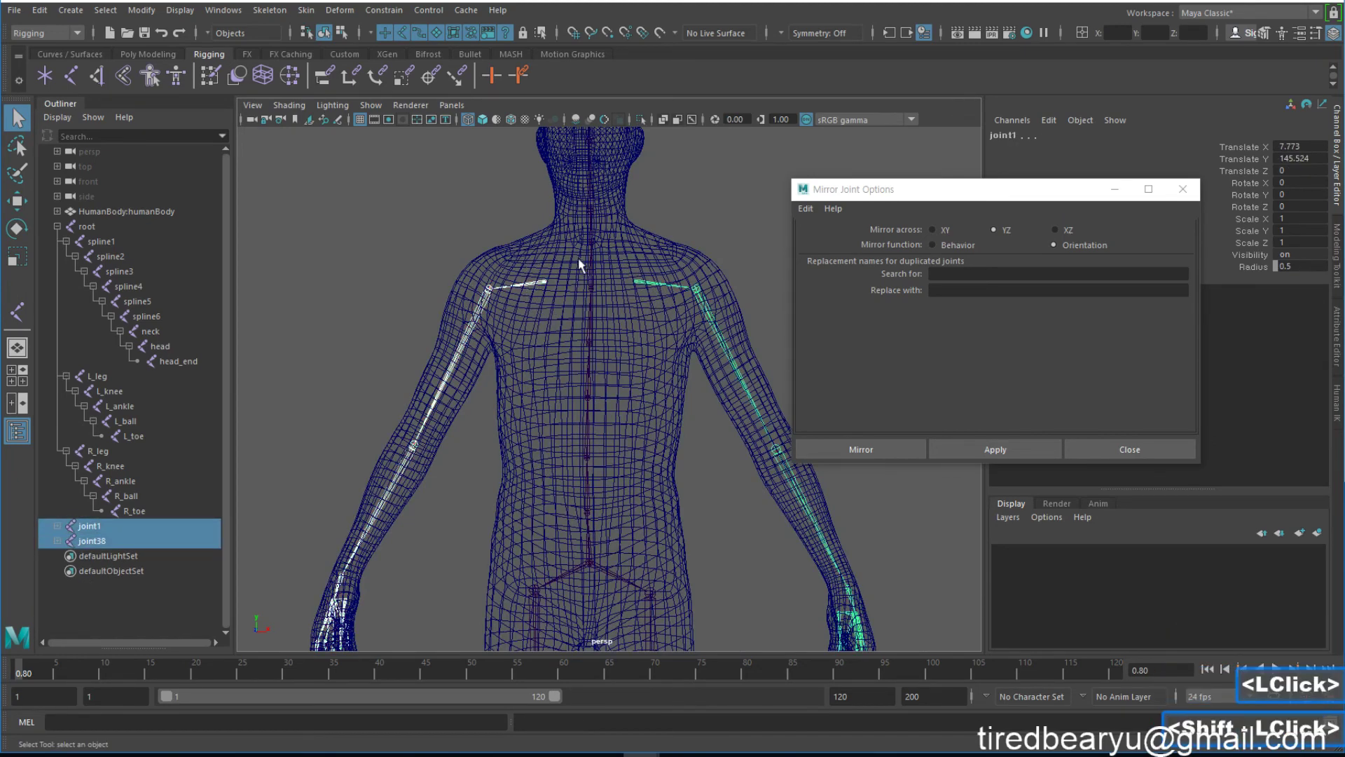
left_click(590, 282, "shift")
left_click_drag(600, 279, 578, 271, "alt")
key("p")
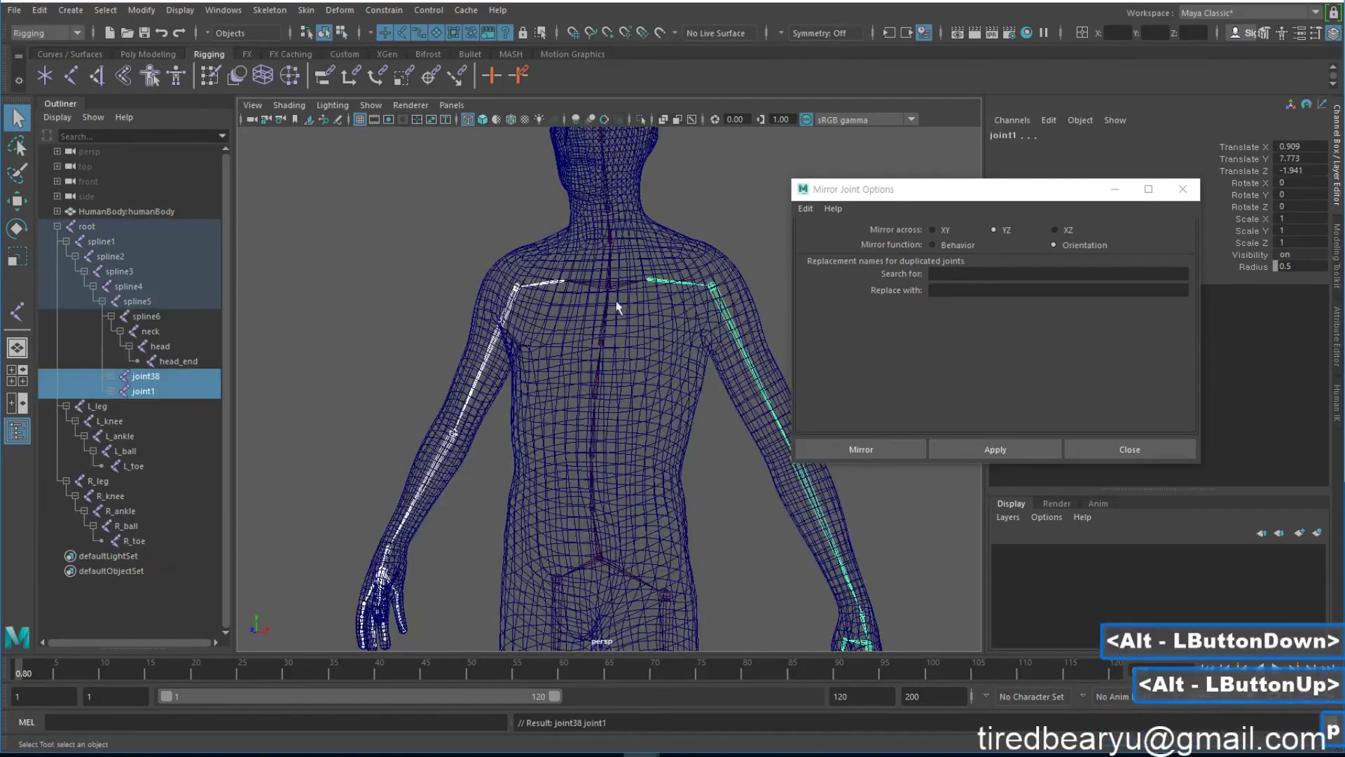
Select the root joint and examine the connected skeleton inside the whole body from several angles.
mouse_move(663, 313)
left_mouse_down("alt")
mouse_move(558, 339)
mouse_move(667, 336)
left_mouse_up("alt")
right_click_drag(666, 337, 665, 405, "alt")
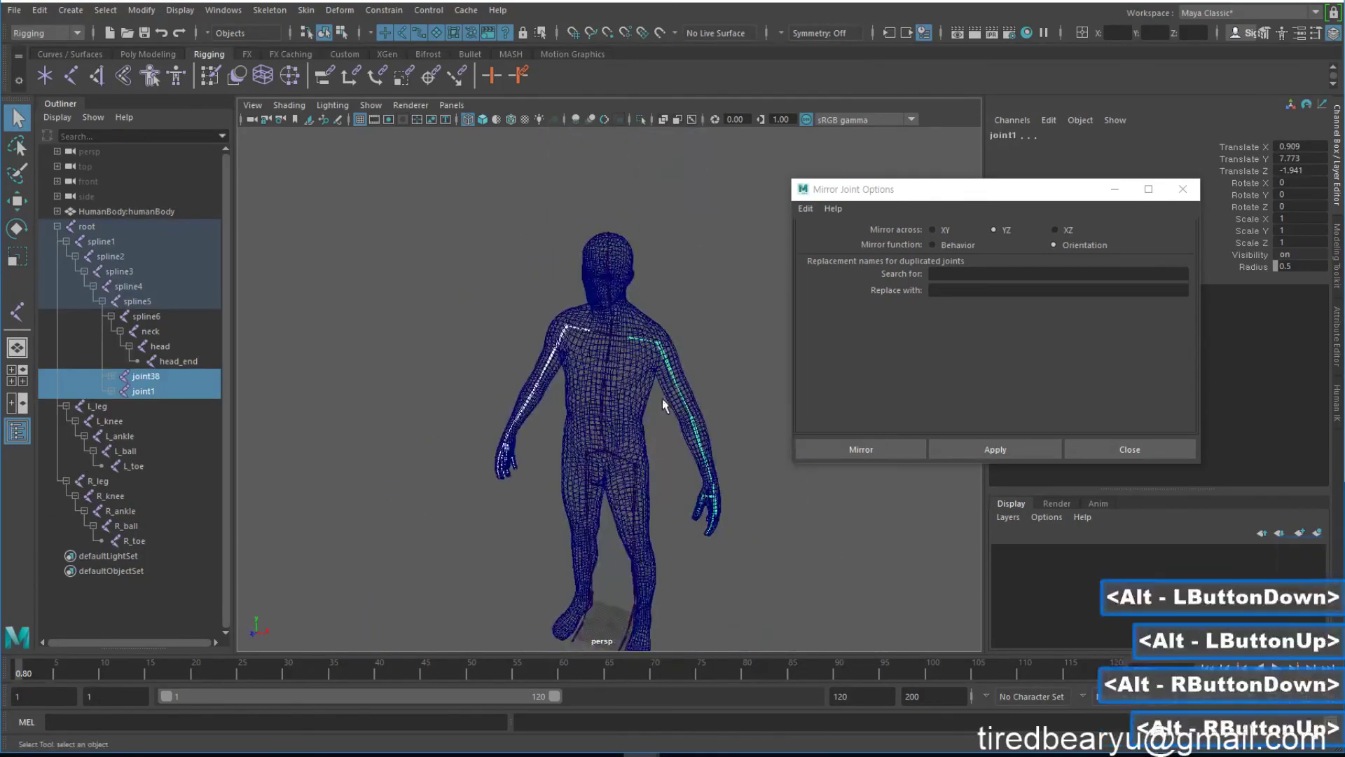
left_click_drag(665, 405, 656, 354, "alt")
middle_click_drag(655, 354, 659, 303, "alt")
left_click_drag(658, 303, 659, 300, "alt")
left_click_drag(699, 304, 694, 329, "alt")
left_click(614, 386)
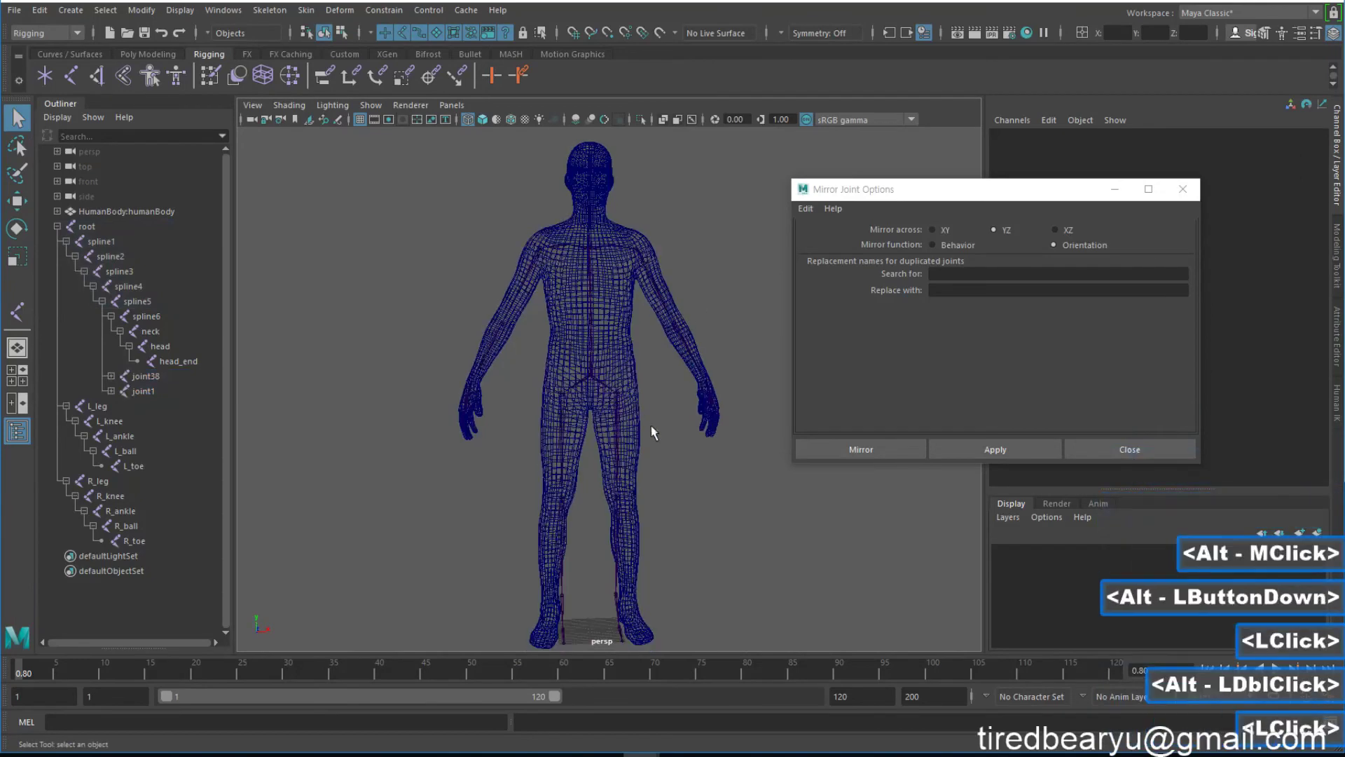
middle_click_drag(657, 441, 673, 458, "alt")
left_click_drag(673, 458, 560, 461, "alt")
middle_click_drag(564, 459, 553, 424, "alt")
left_click_drag(553, 424, 645, 417, "alt")
middle_click_drag(645, 417, 639, 442, "alt")
right_click_drag(639, 442, 549, 405, "alt")
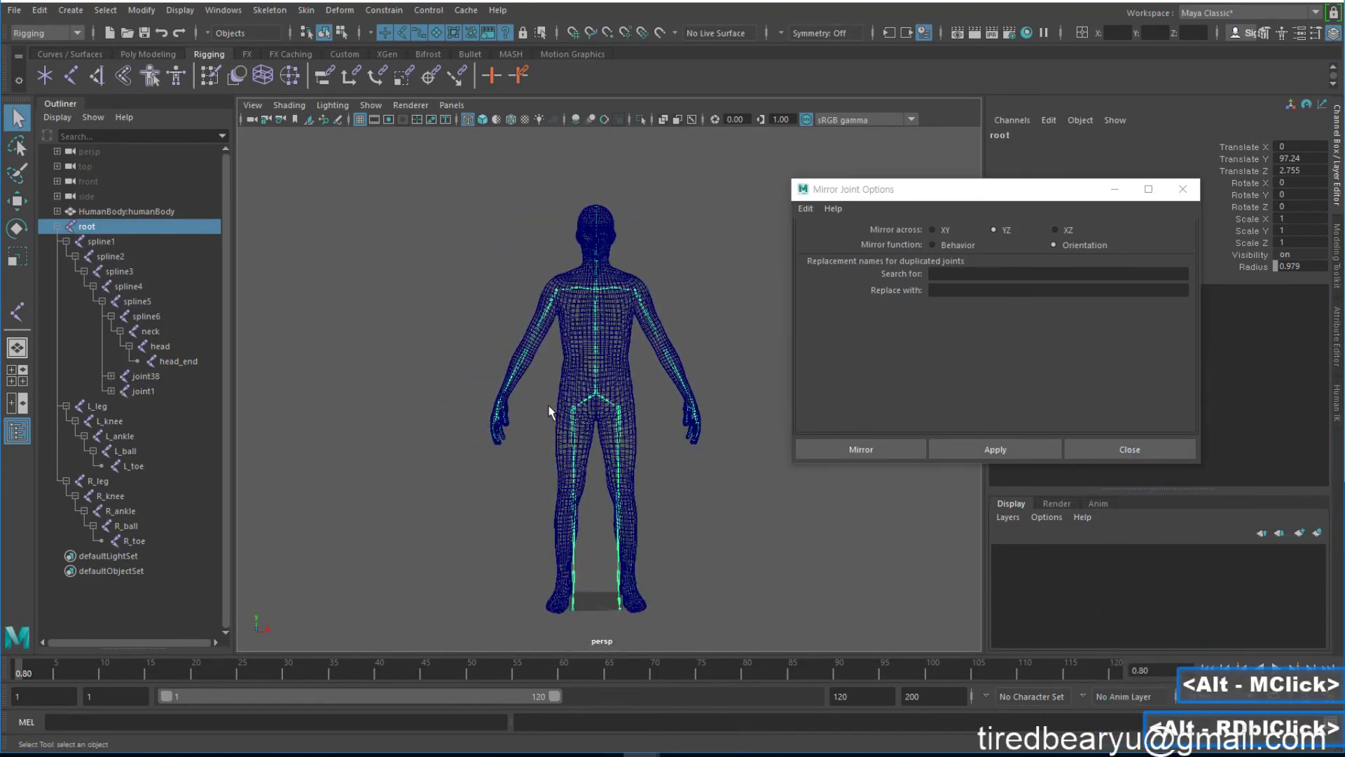